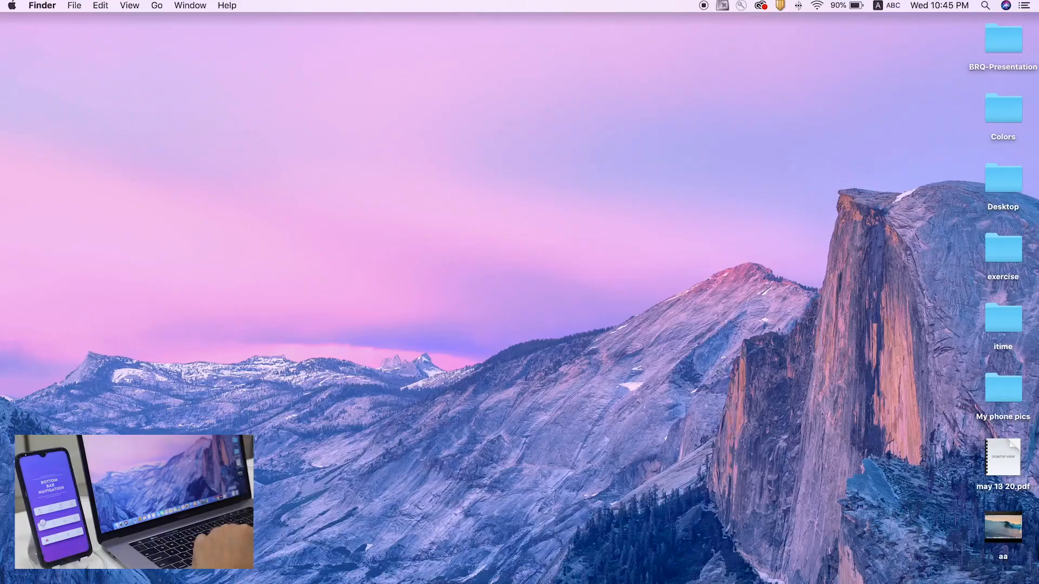
Switch to Adobe XD and open a preview of the iPhone XR/XS Max/11 – 2 artboard
key(ctrl+Left)
click(271, 188)
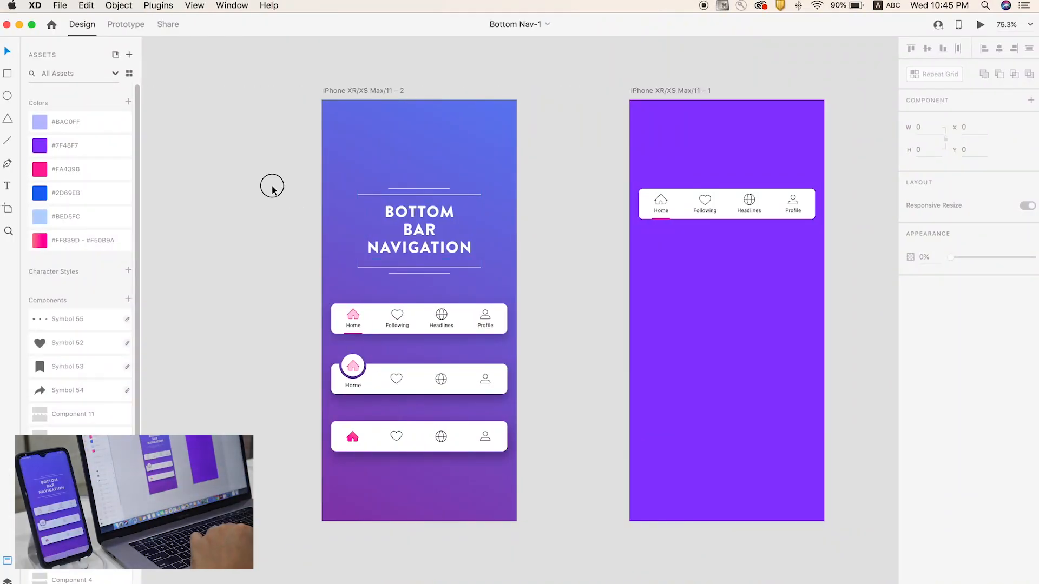
click(334, 88)
click(459, 260)
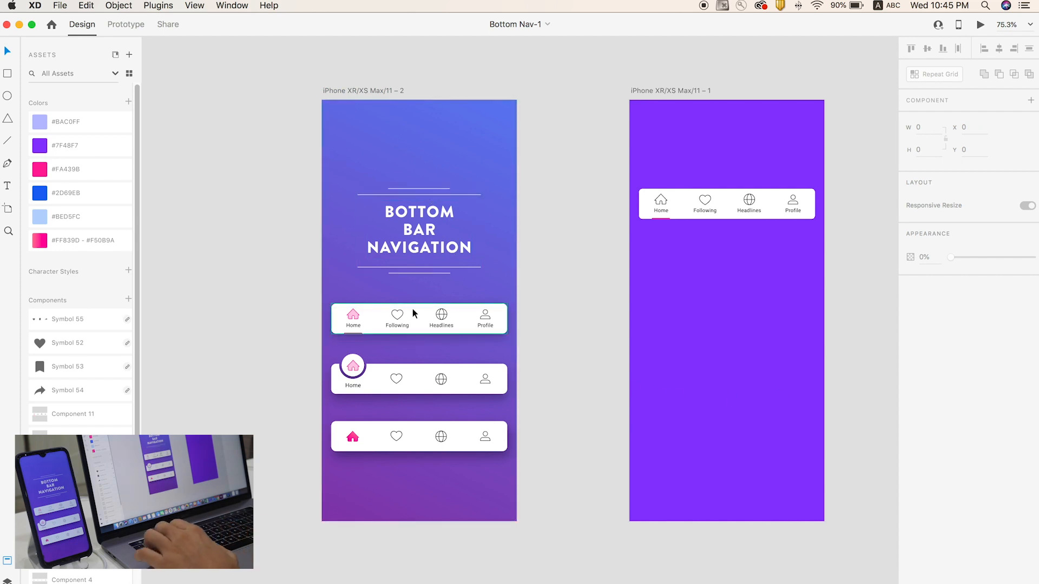
click(415, 327)
click(341, 92)
key(super+Return)
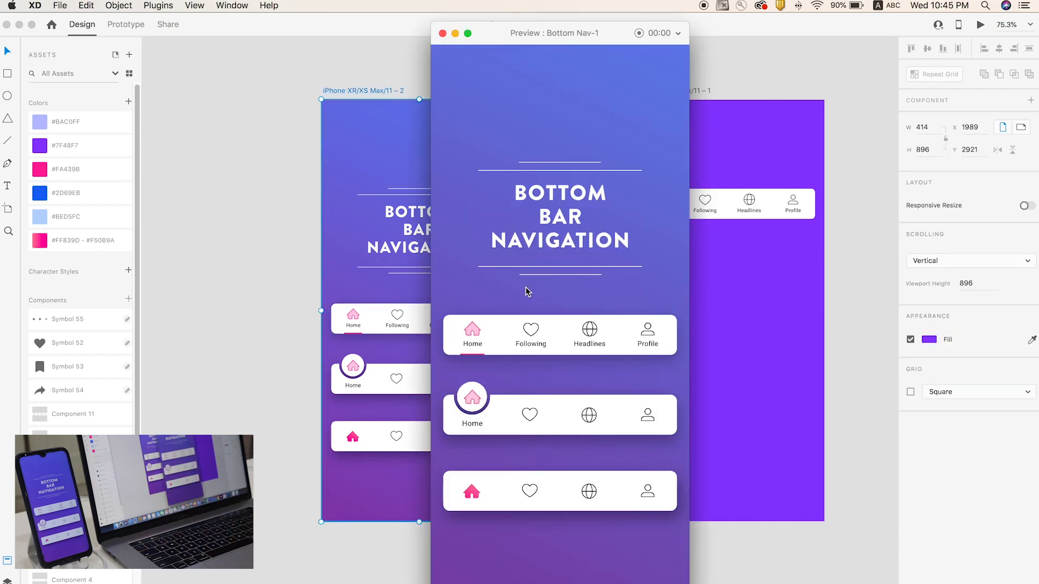
Test the Home and Following tabs in the first two navigation bars, plus Headlines in the second
click(532, 330)
click(468, 335)
click(531, 415)
click(471, 417)
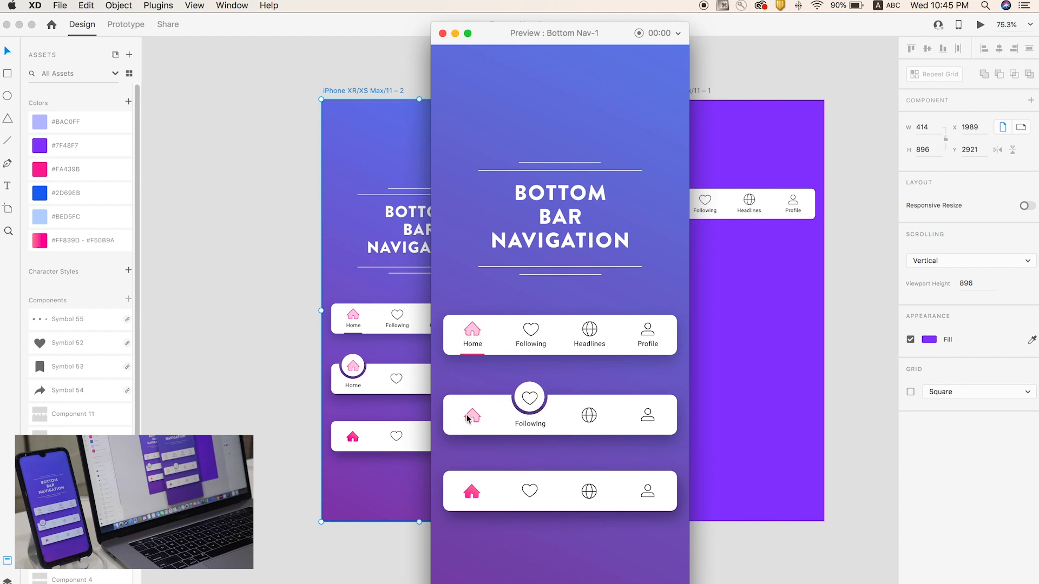
click(530, 414)
click(589, 416)
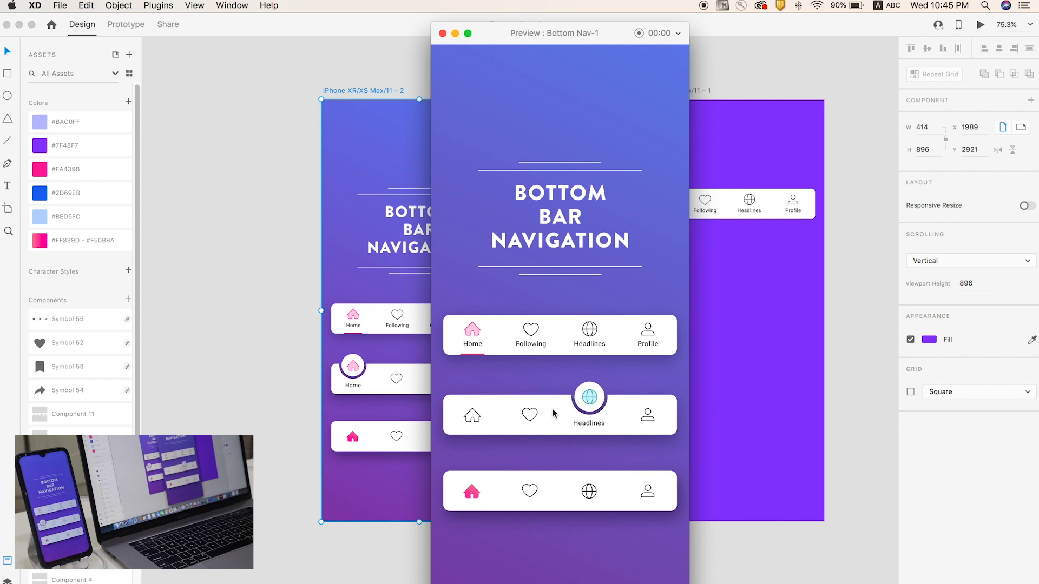
click(532, 411)
Test the heart and home icons in the third navigation bar, and close the preview
click(529, 494)
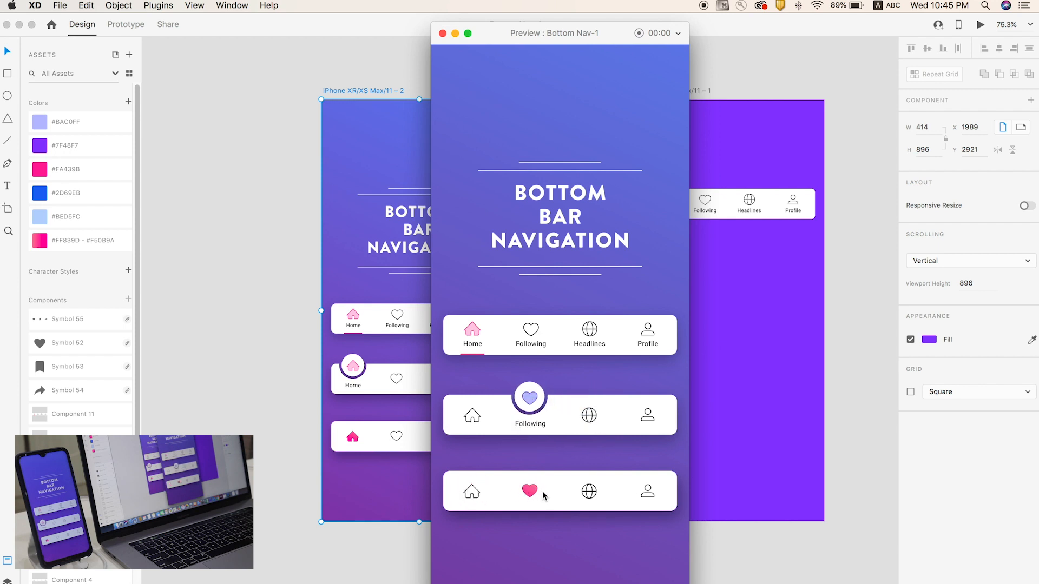
click(472, 496)
click(529, 495)
click(468, 495)
click(442, 33)
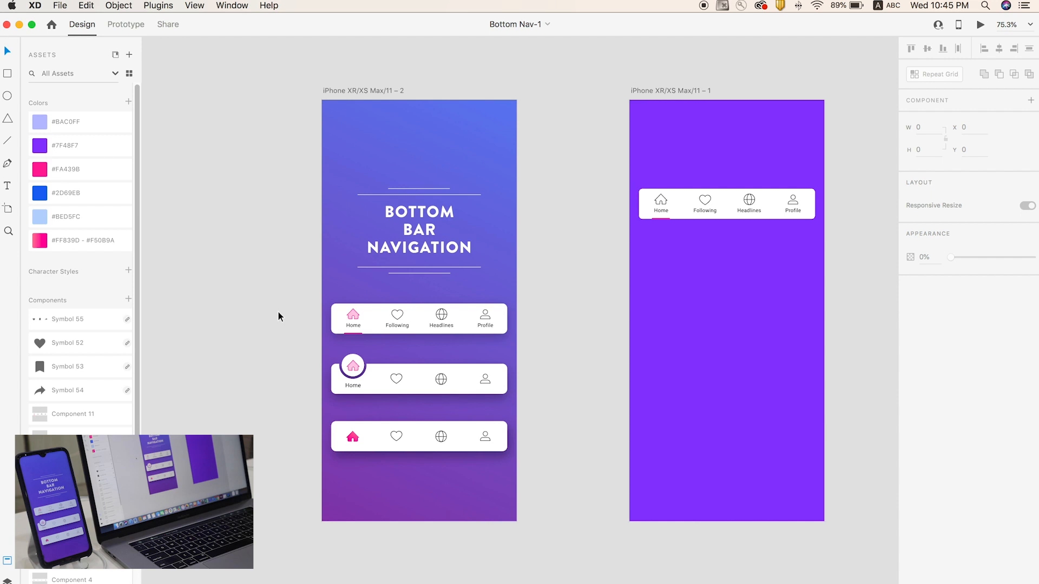
key(space)
drag(529, 224, 374, 237)
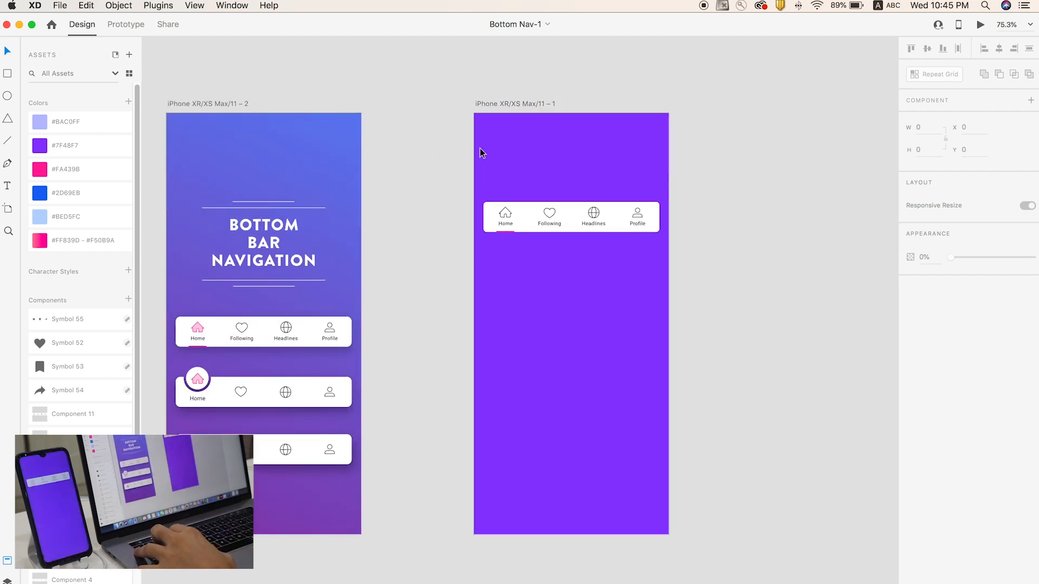
click(493, 105)
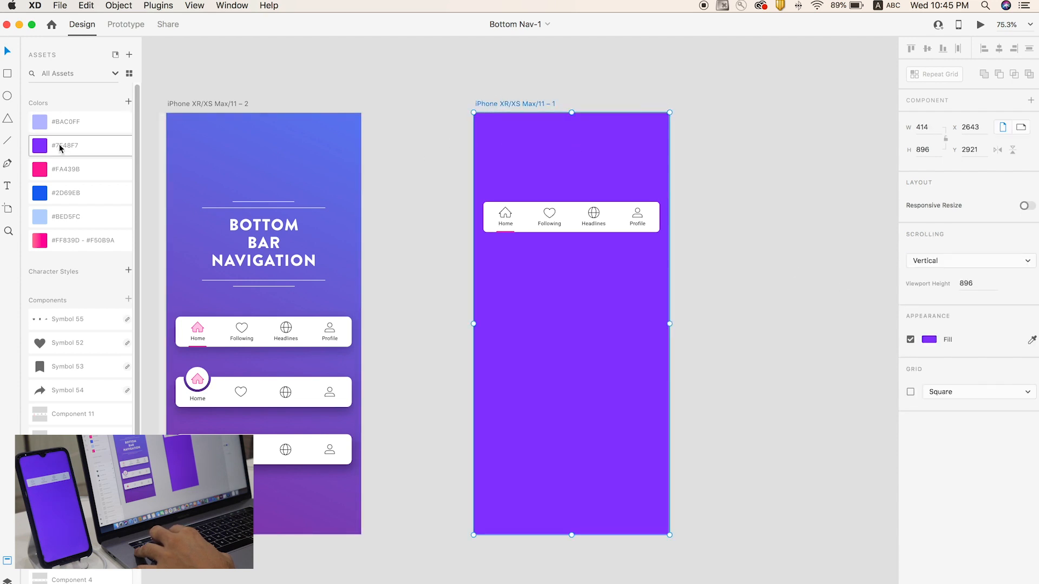
click(507, 252)
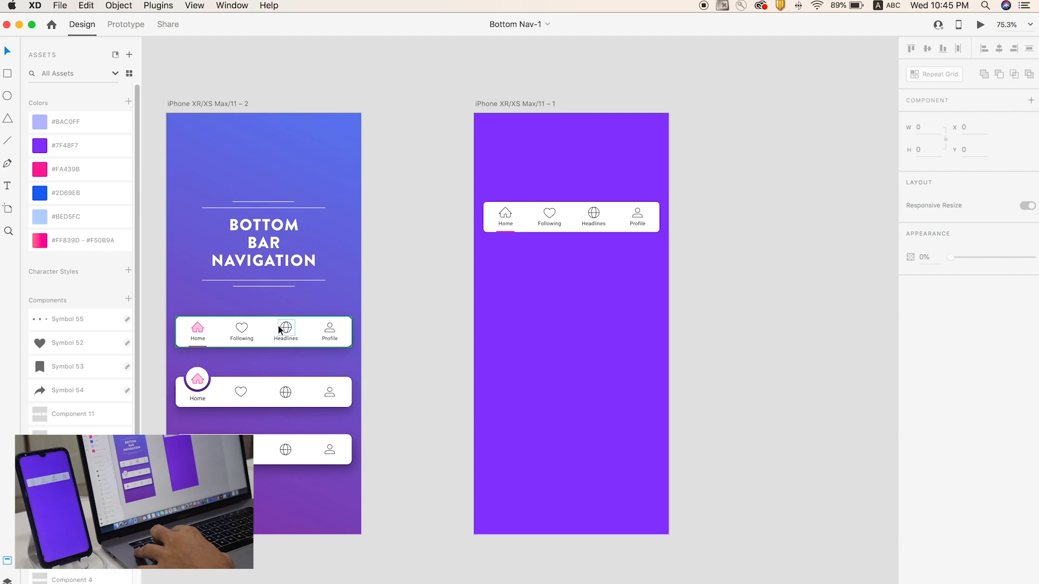
click(506, 213)
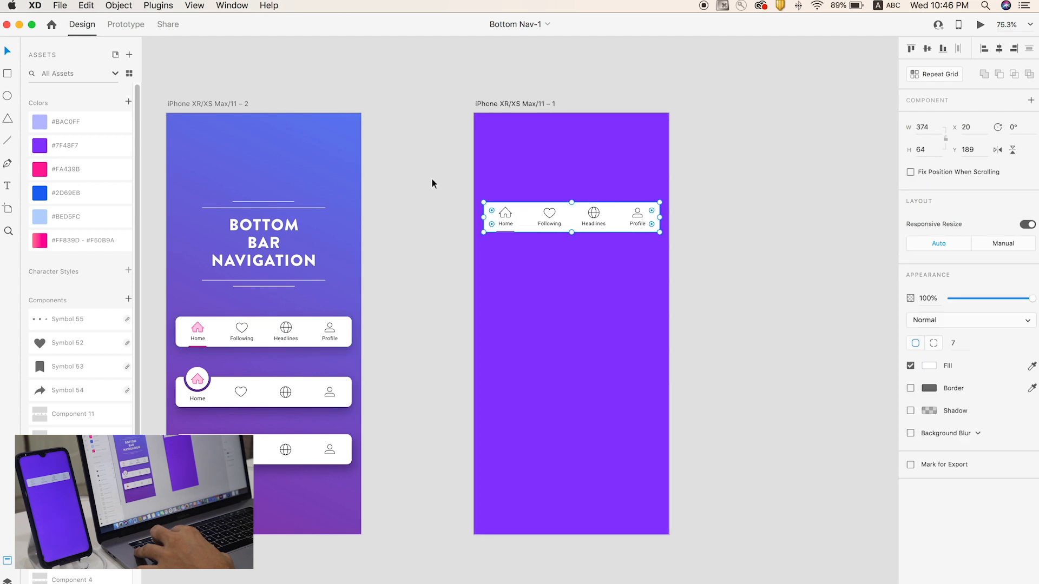
key(super+a)
mouse_move(705, 249)
mouse_down()
mouse_move(419, 186)
mouse_move(703, 260)
mouse_up()
click(447, 194)
Show the square grid on the iPhone XR/XS Max/11 – 1 artboard and draw a 384 × 64 rectangle below the existing bar
key(z)
key(z)
drag(447, 169, 716, 336)
key(v)
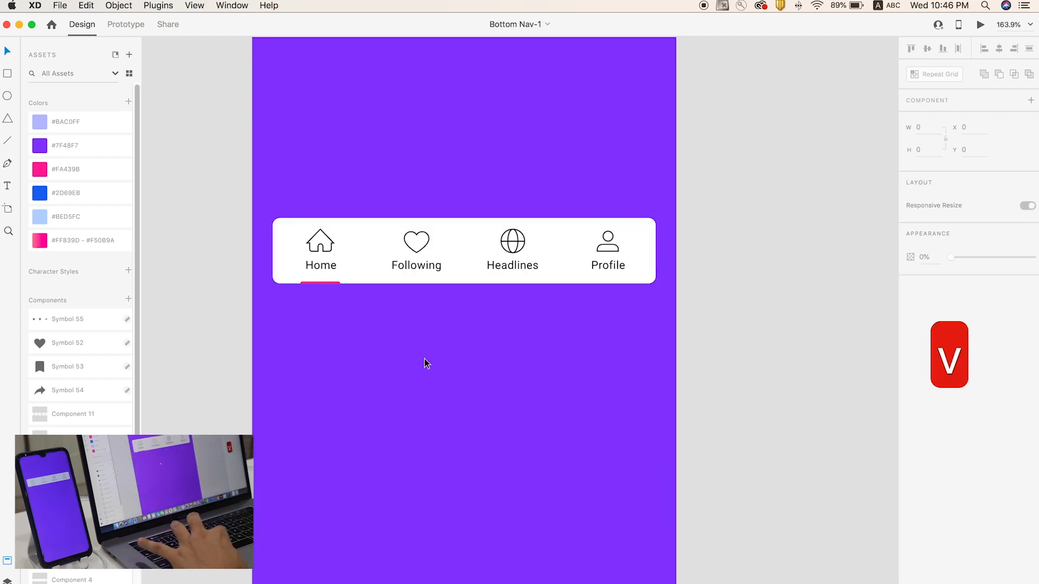
drag(427, 363, 463, 320)
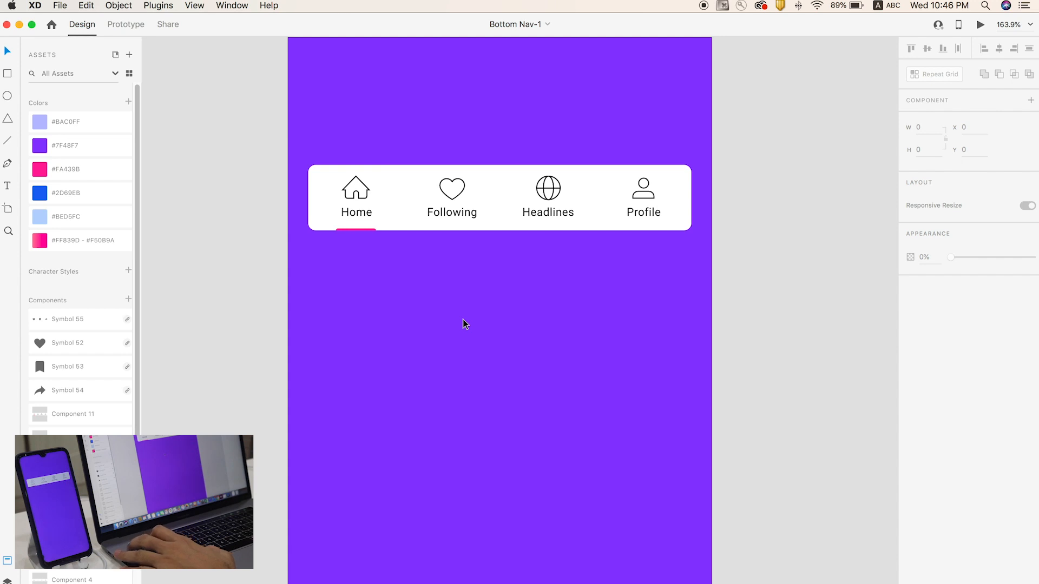
key(super+apostrophe)
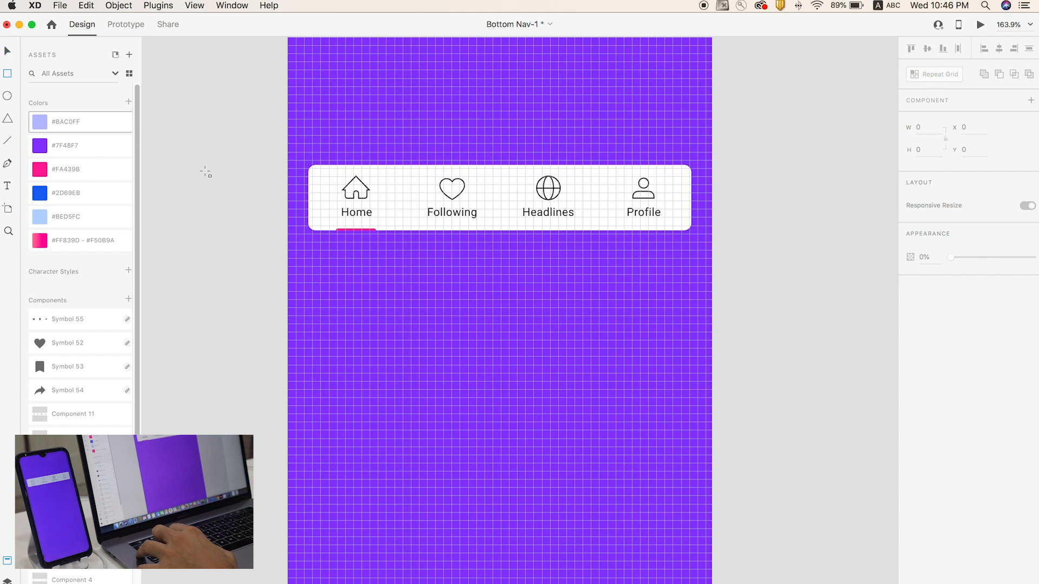
mouse_move(305, 260)
mouse_down()
mouse_move(438, 354)
mouse_move(615, 318)
mouse_move(694, 325)
mouse_up()
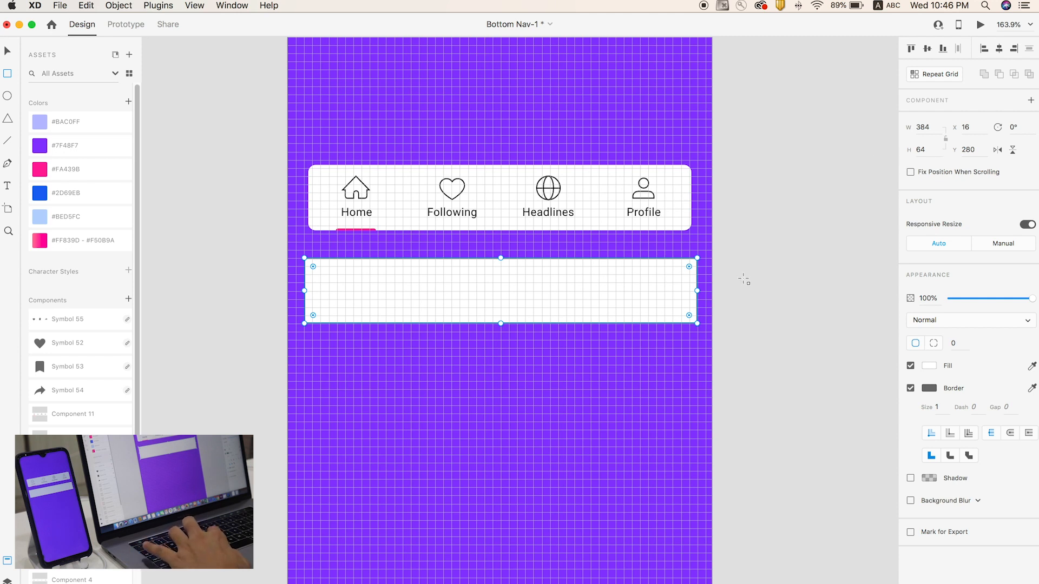
key(v)
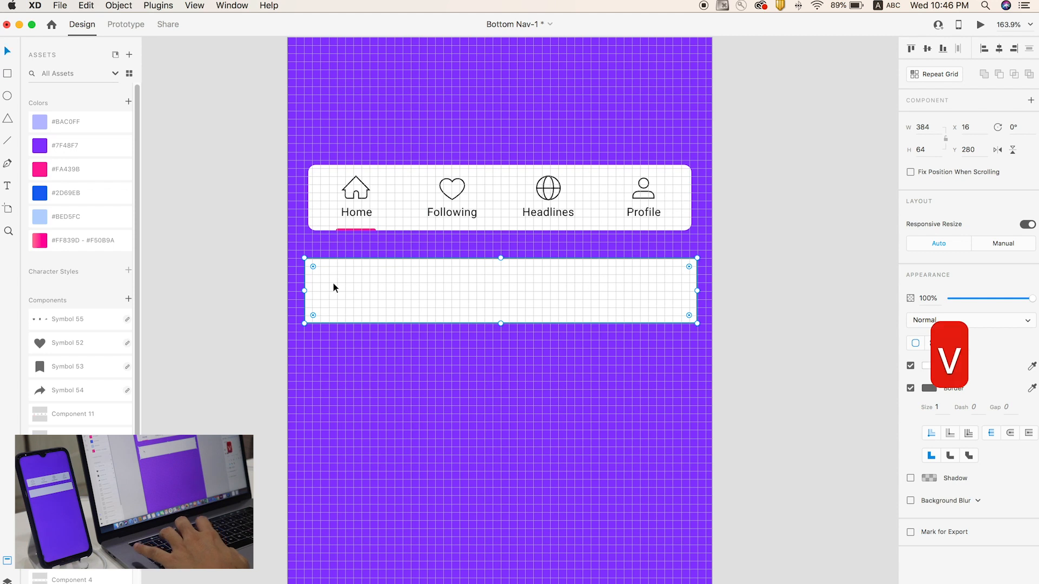
Round all corners of the new rectangle to a radius of 9
key(super+z)
click(325, 274)
drag(313, 269, 315, 271)
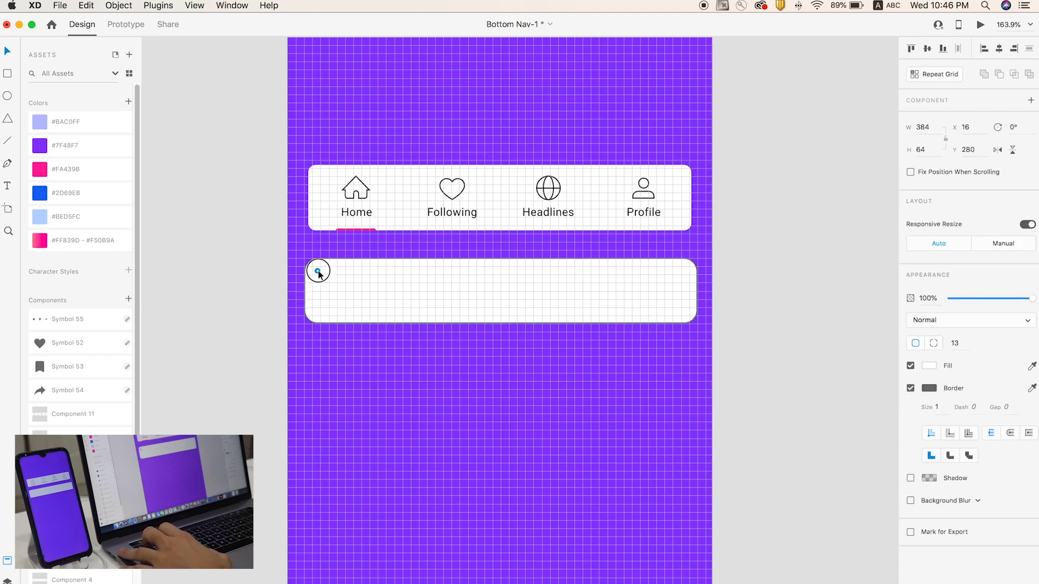
click(749, 261)
click(480, 288)
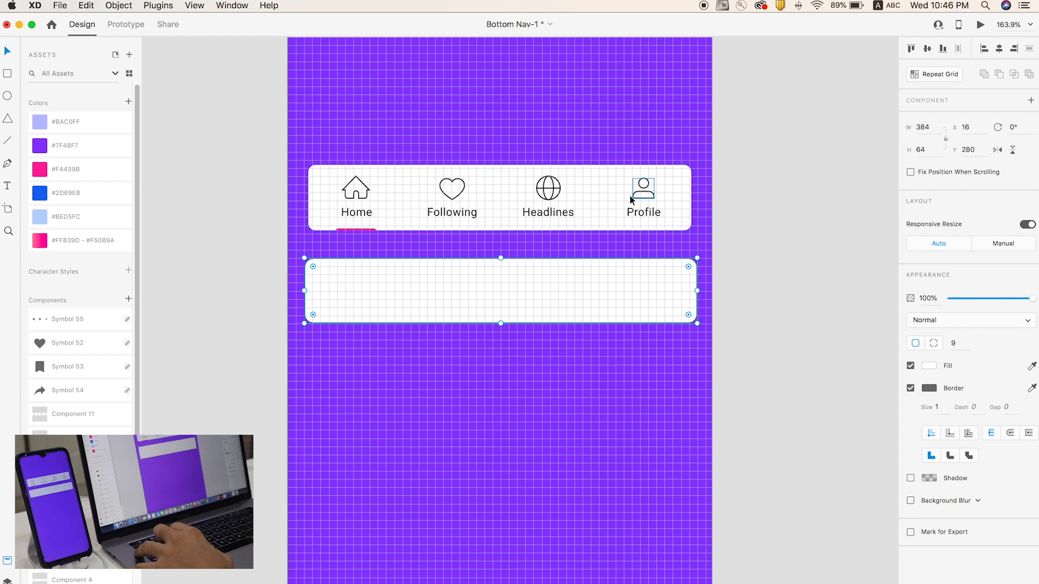
click(746, 289)
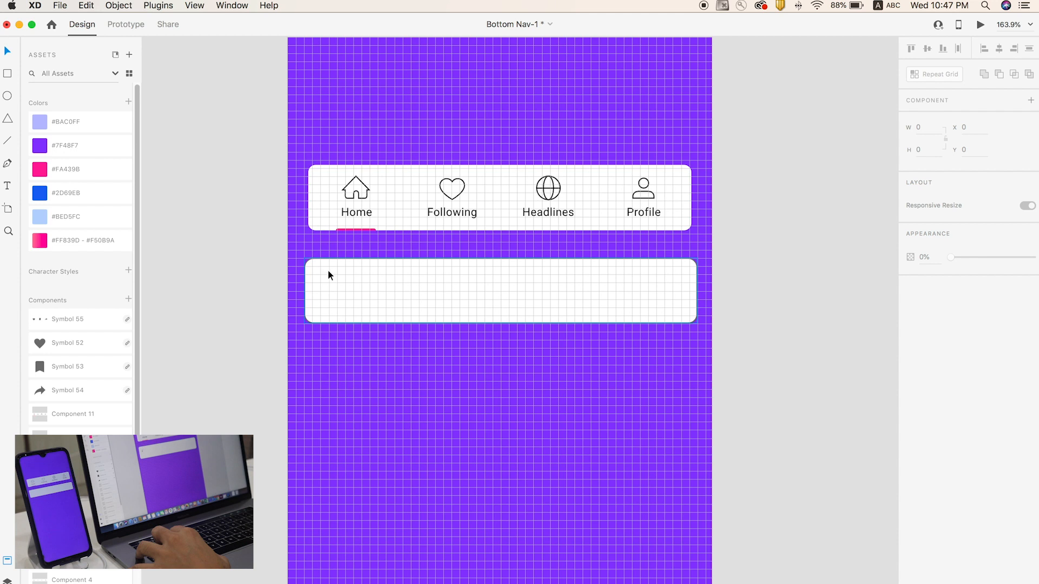
Duplicate the rounded rectangle straight down to Y 352 and remove the border from both rectangles
click(523, 302)
click(756, 292)
drag(477, 282, 476, 355)
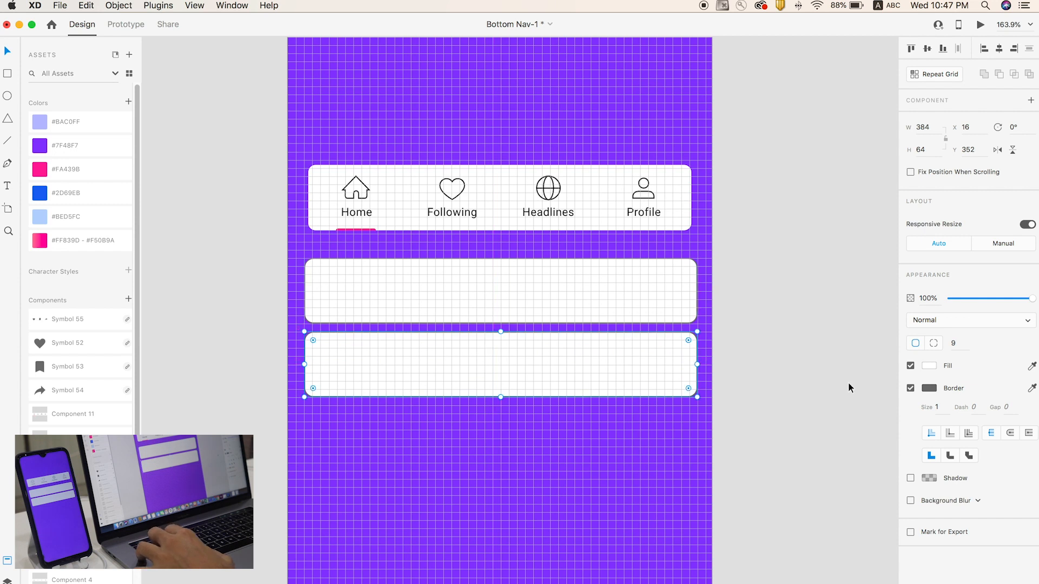
click(910, 388)
click(630, 301)
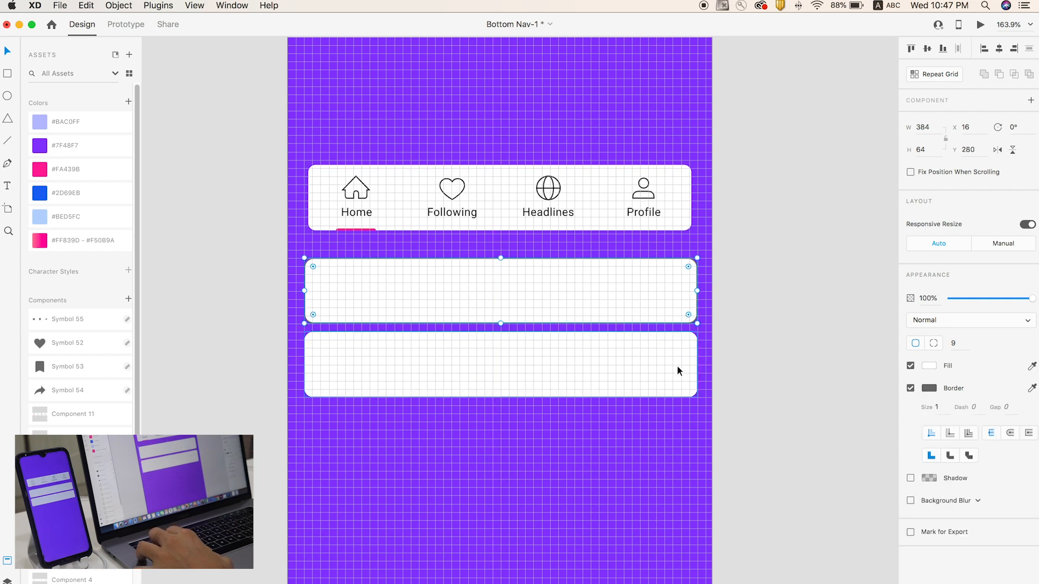
click(911, 388)
Set the lower rectangle's width to a quarter of the bar using 384/4
click(590, 358)
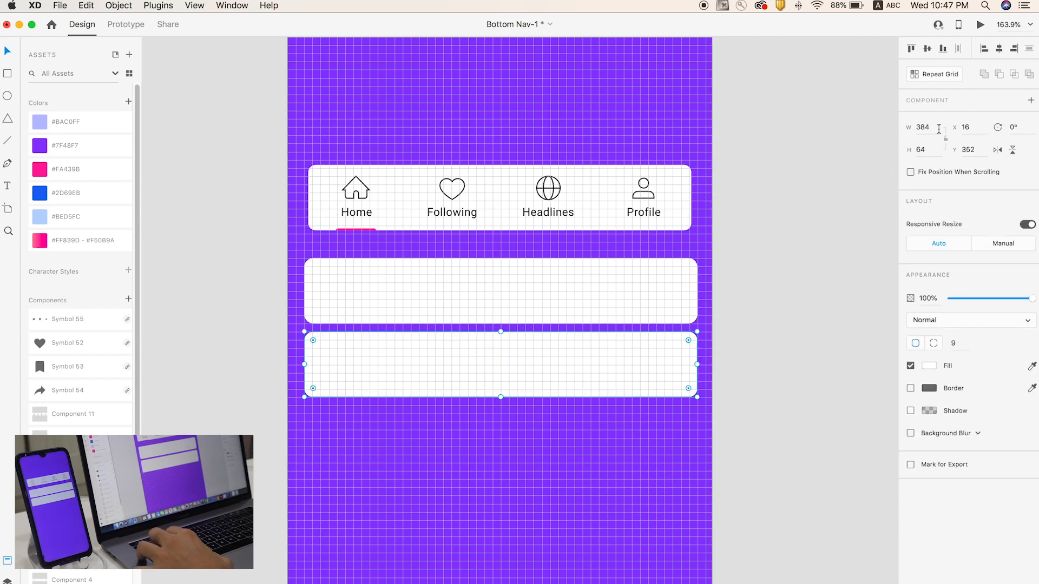
text(/4)
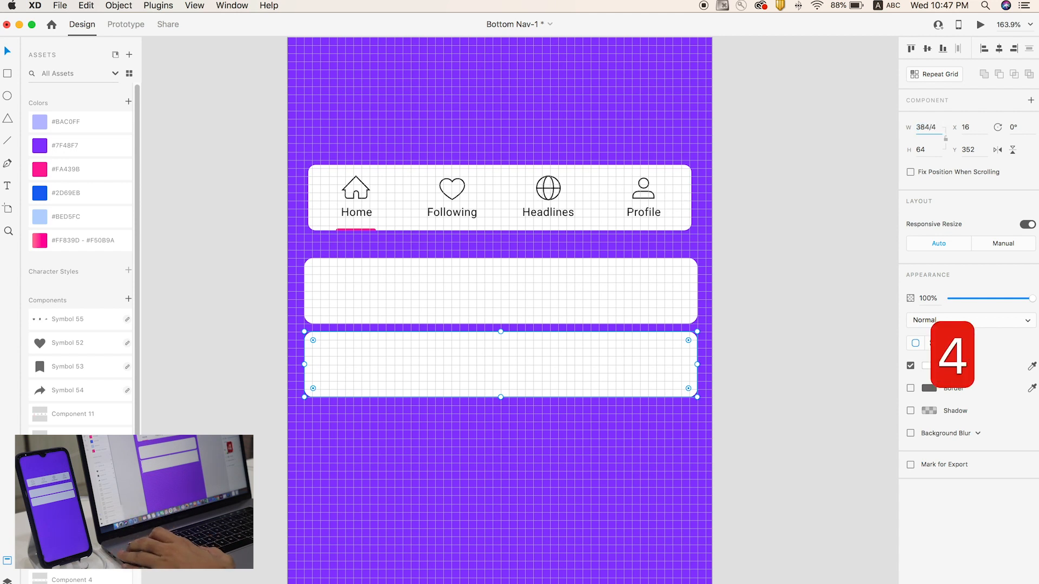
key(Return)
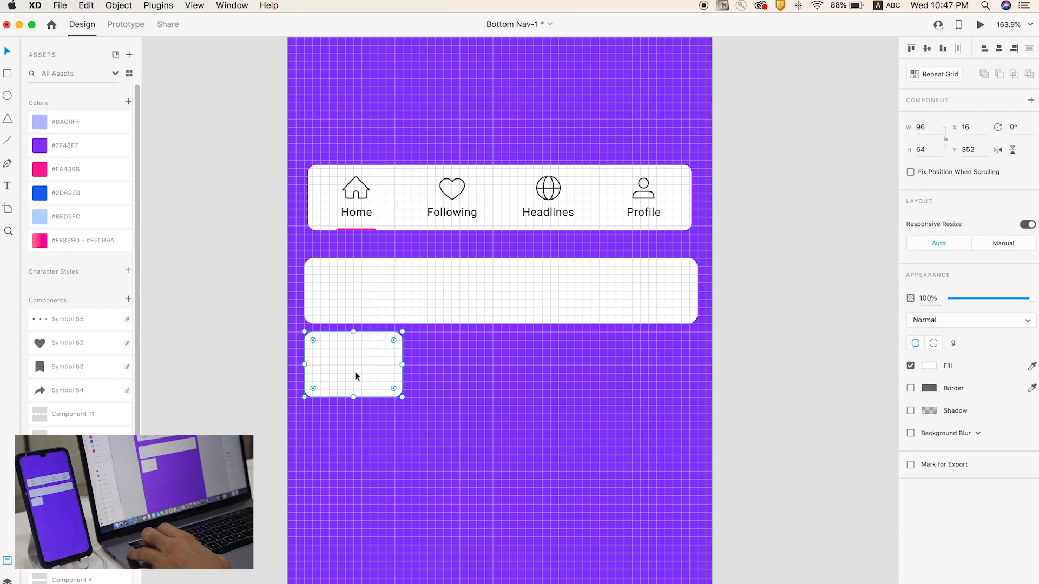
Repeat the quarter-width rectangle into a row of four cells spanning the bar with no gaps, and ungroup the grid
click(936, 75)
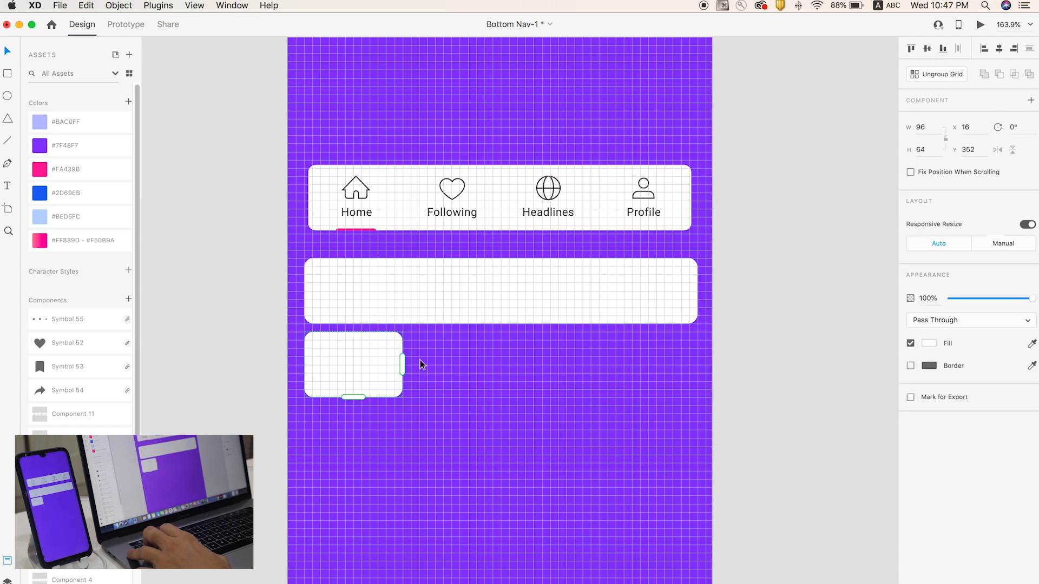
drag(404, 366, 697, 363)
right_click(639, 360)
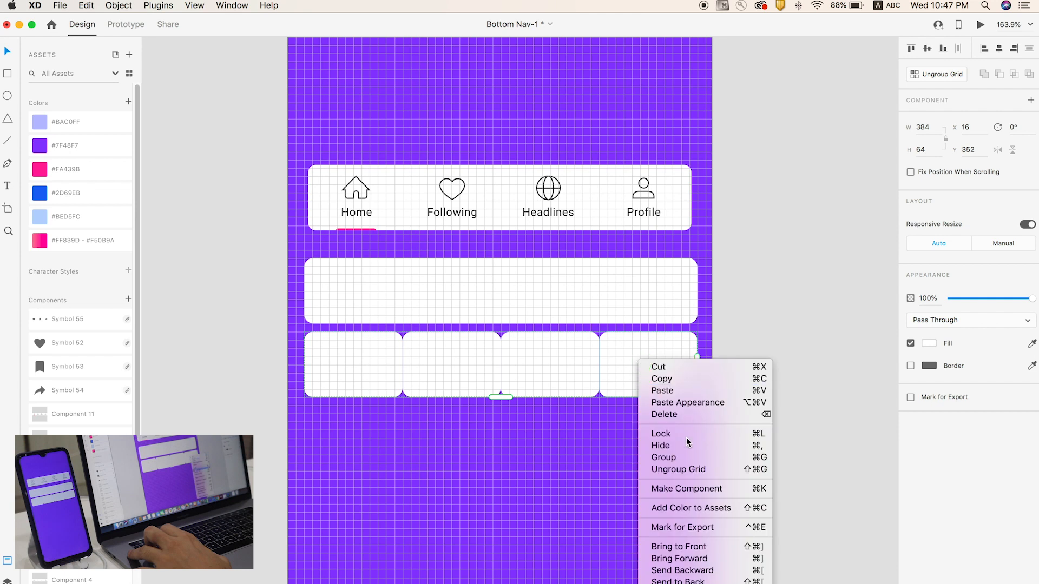
click(679, 469)
click(791, 348)
Check the four ungrouped cells by selecting them one by one and together
click(658, 372)
click(548, 365)
click(452, 362)
click(357, 361)
click(820, 322)
click(342, 352)
shift+click(443, 352)
shift+click(553, 360)
shift+click(647, 364)
click(810, 323)
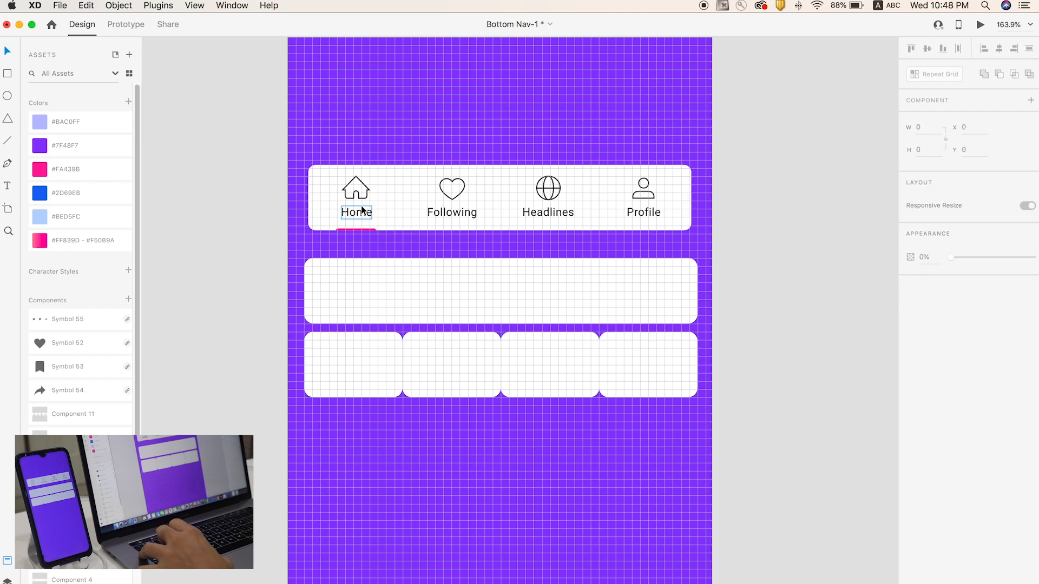
Copy the home, heart, globe and profile icons from the existing bar into the blank bar at Y 289
click(356, 188)
shift+click(452, 189)
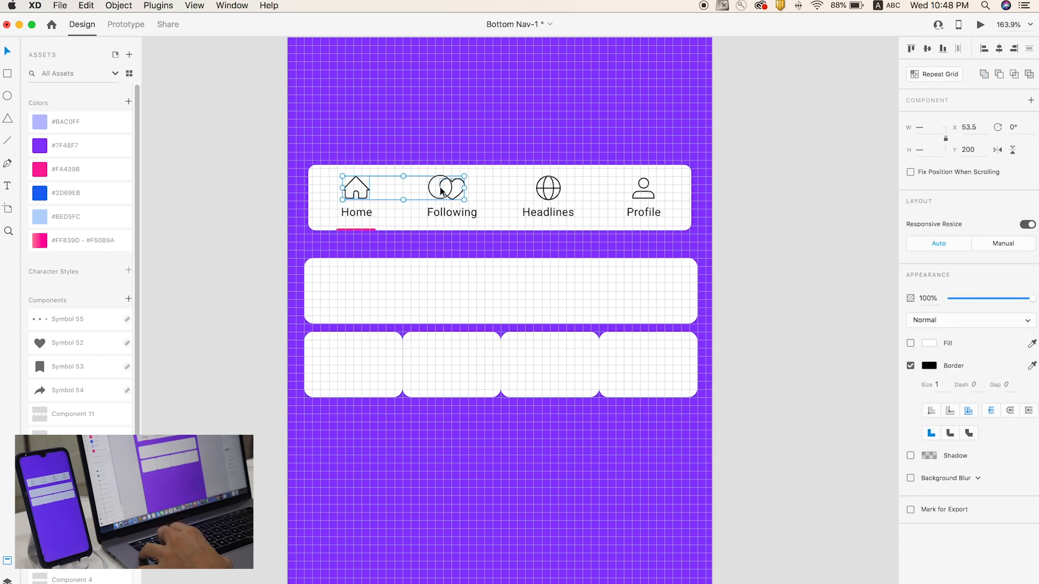
shift+click(559, 189)
shift+click(643, 188)
key(super+shift+z)
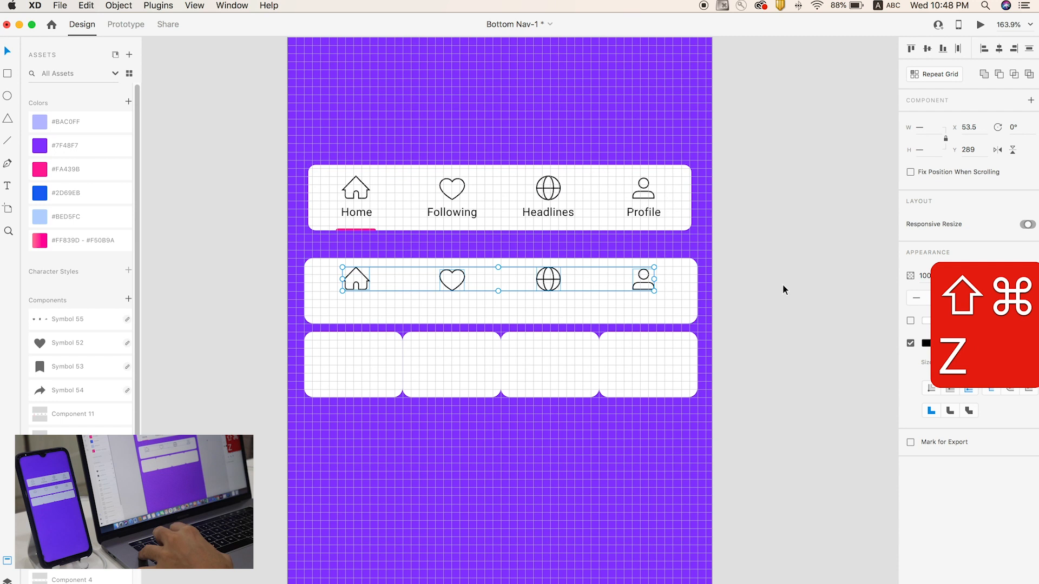
click(782, 290)
Center each copied icon horizontally over its matching cell below
click(368, 285)
shift+click(354, 375)
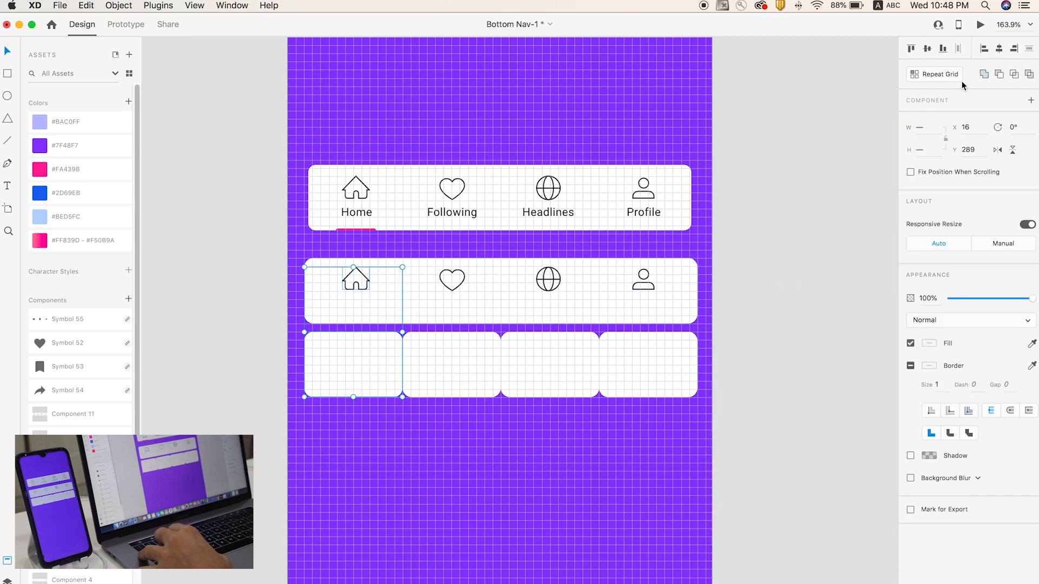
click(1000, 51)
click(827, 274)
click(452, 292)
shift+click(451, 357)
click(780, 298)
Copy the Home, Following, Headlines and Profile labels under the new bar's icons at Y 315 and bring them to the front
drag(368, 230, 635, 303)
key(shift+super+bracketright)
key(shift+super+bracketright)
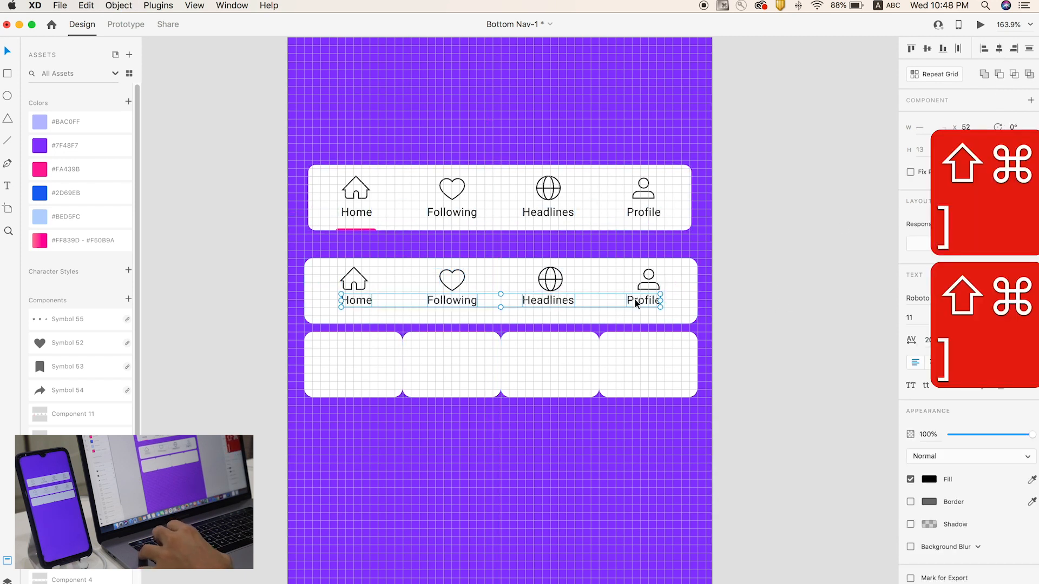
click(781, 297)
Center each copied label horizontally over its matching cell below
click(365, 305)
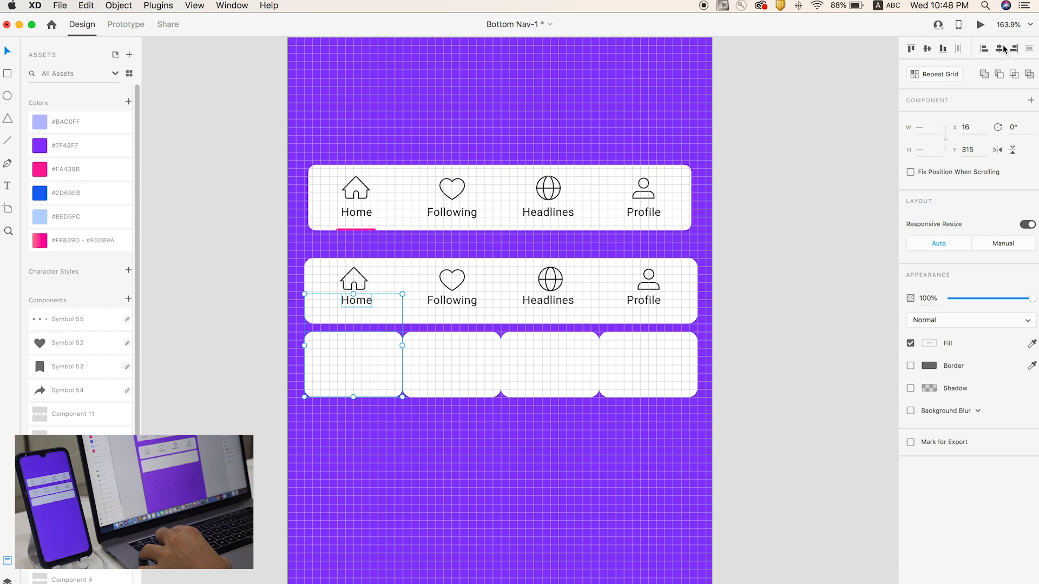
click(443, 301)
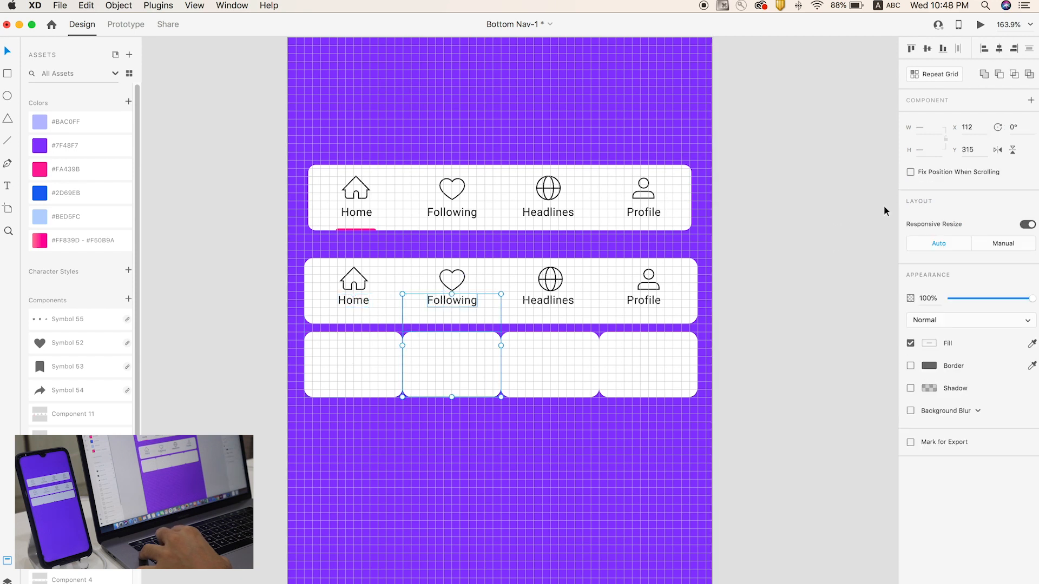
click(810, 303)
double_click(537, 301)
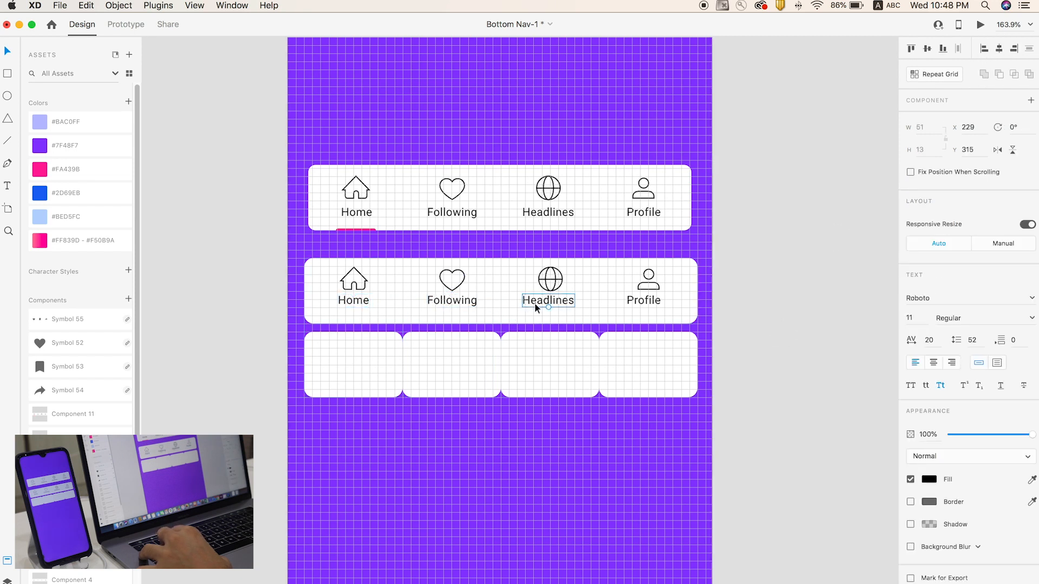
click(808, 277)
click(646, 301)
shift+click(647, 363)
click(828, 238)
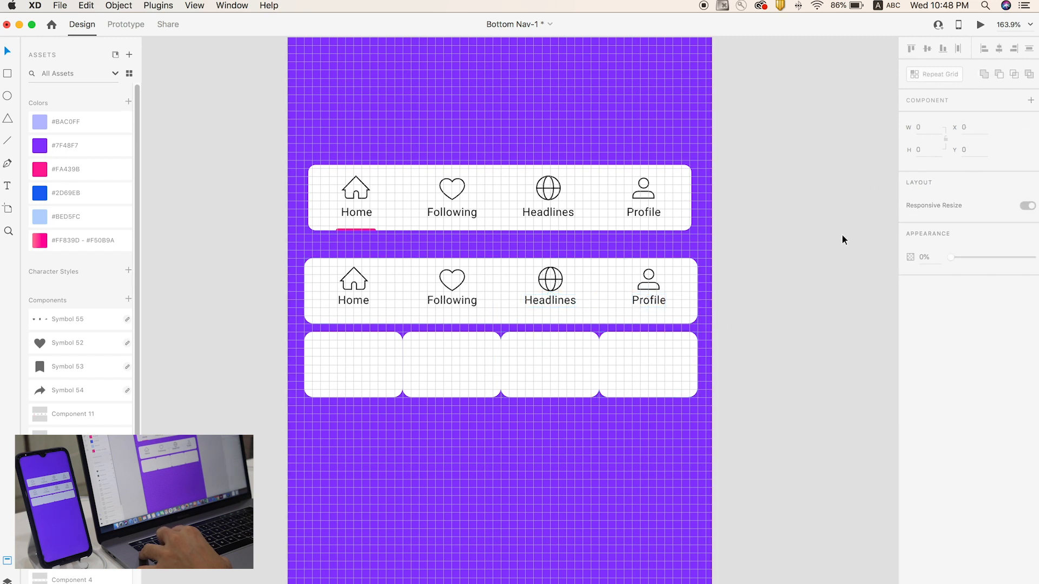
Lower the Home, Following, Headlines and Profile labels in the new bar to Y 319
drag(766, 260, 631, 315)
key(z)
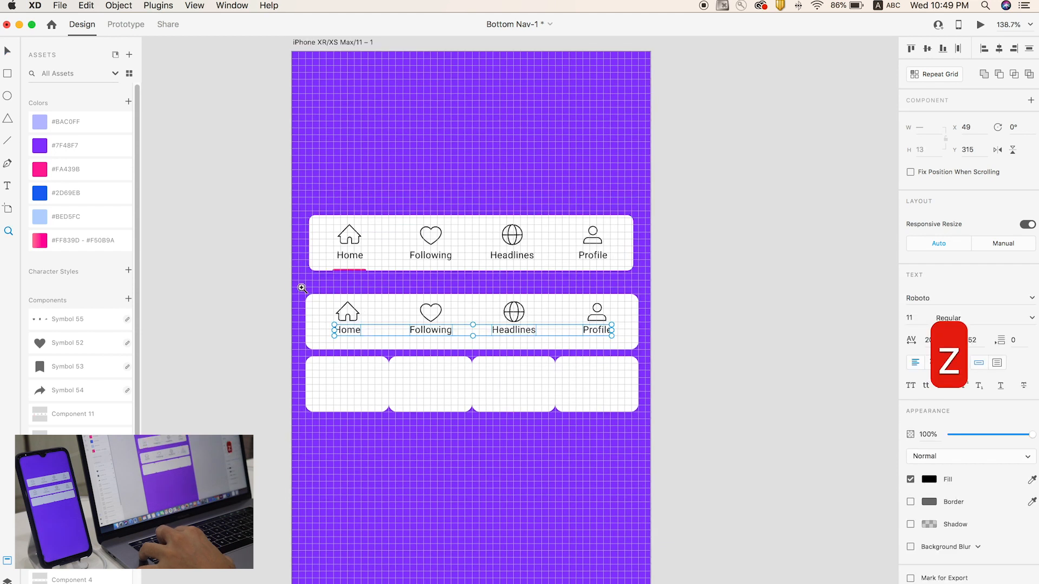
drag(300, 284, 656, 366)
drag(443, 339, 434, 343)
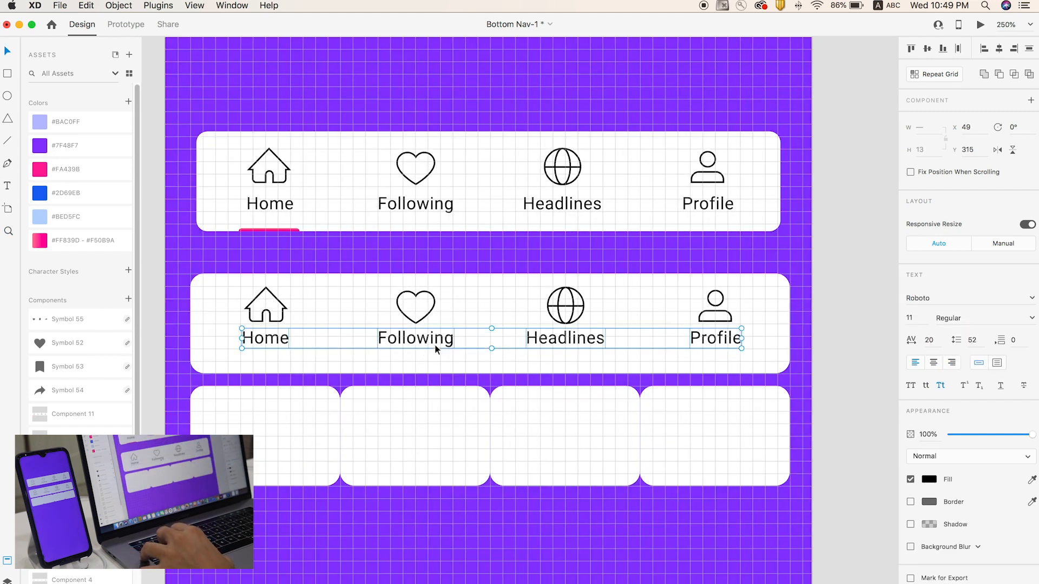
key(Down)
key(Down)
key(Up)
key(Down)
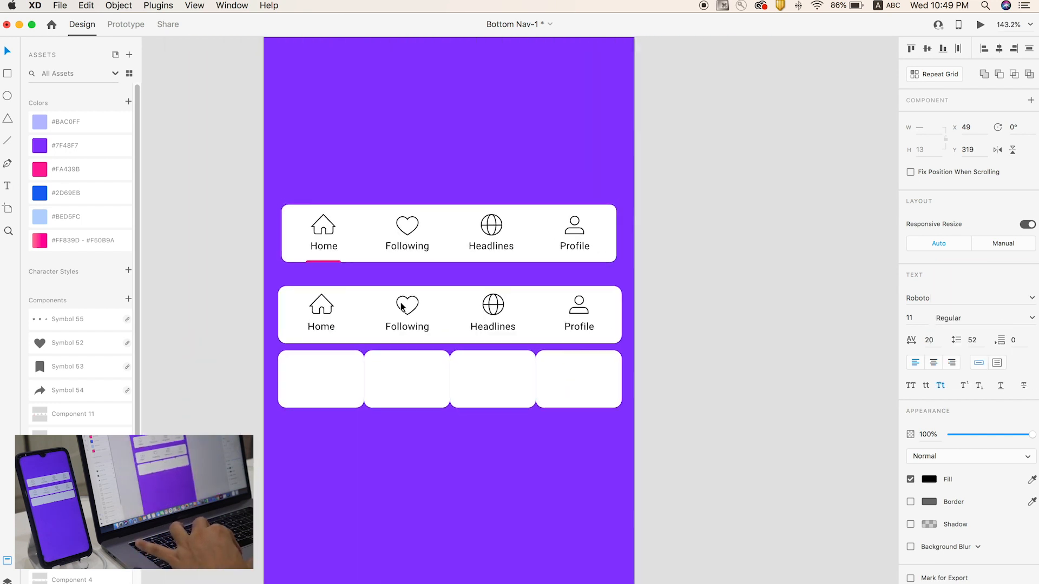
Group the new bar's icons and labels and center the group vertically within the white bar
scroll(288, 310, down, 5)
drag(652, 291, 301, 325)
key(super+g)
shift+click(291, 312)
click(928, 53)
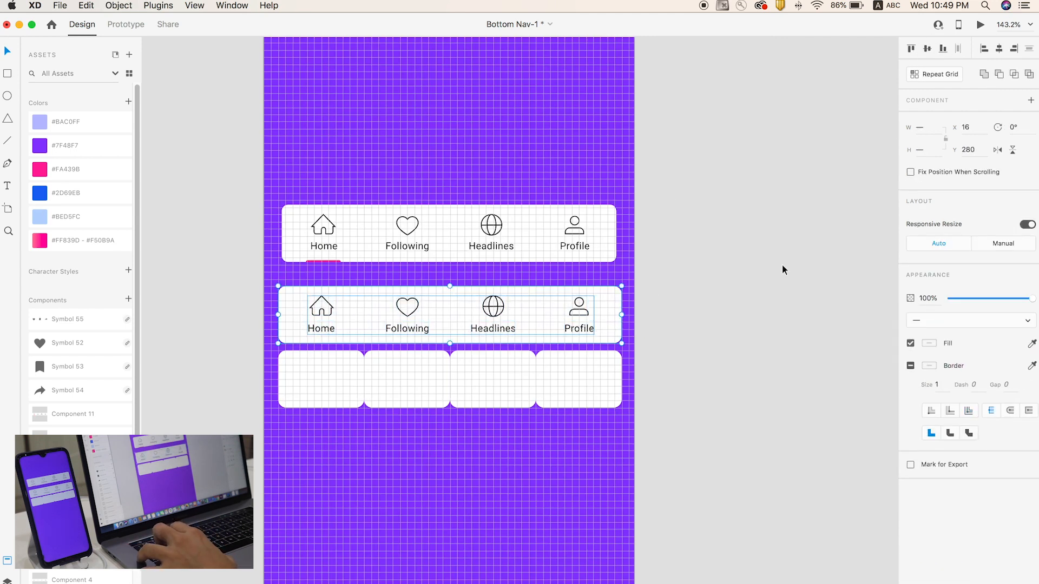
click(625, 281)
Draw a borderless 32 by 3 rectangle under the Home label at the new bar's lower edge, filled with the #FF839D – #F50B9A gradient
key(z)
click(306, 261)
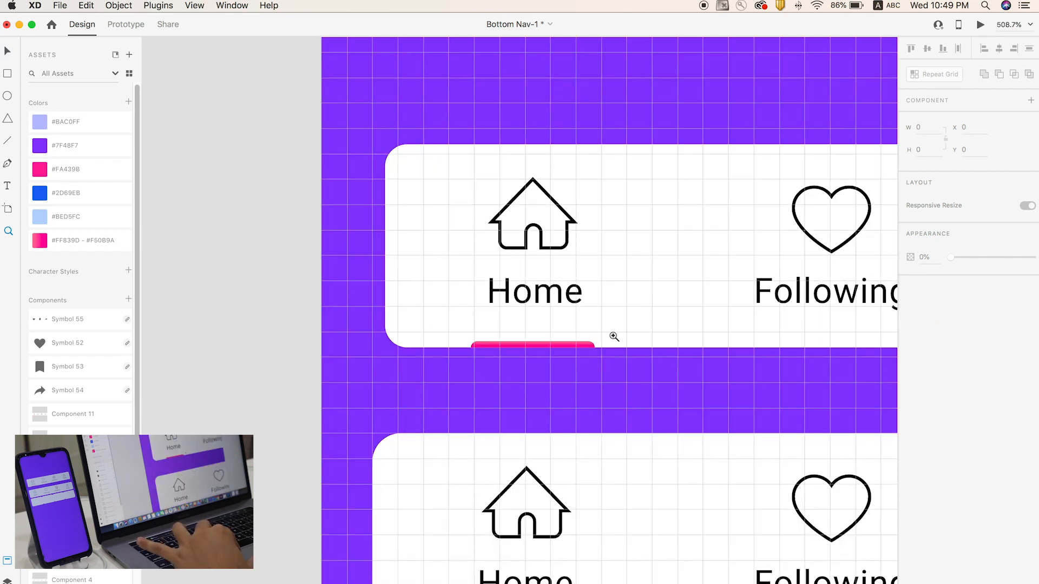
scroll(568, 347, down, 5)
drag(596, 466, 519, 394)
drag(363, 345, 592, 420)
key(v)
click(10, 78)
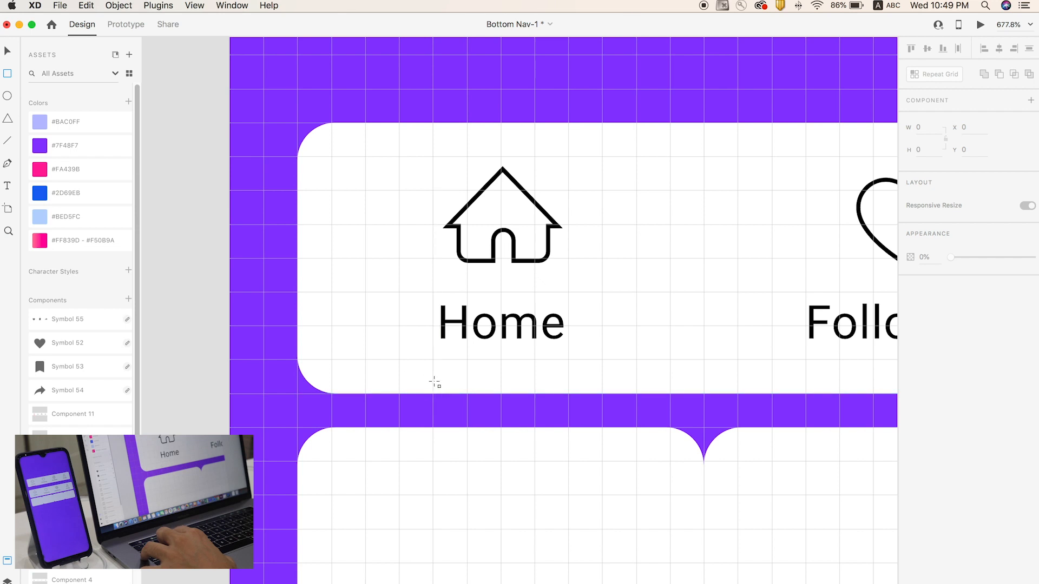
drag(432, 381, 568, 393)
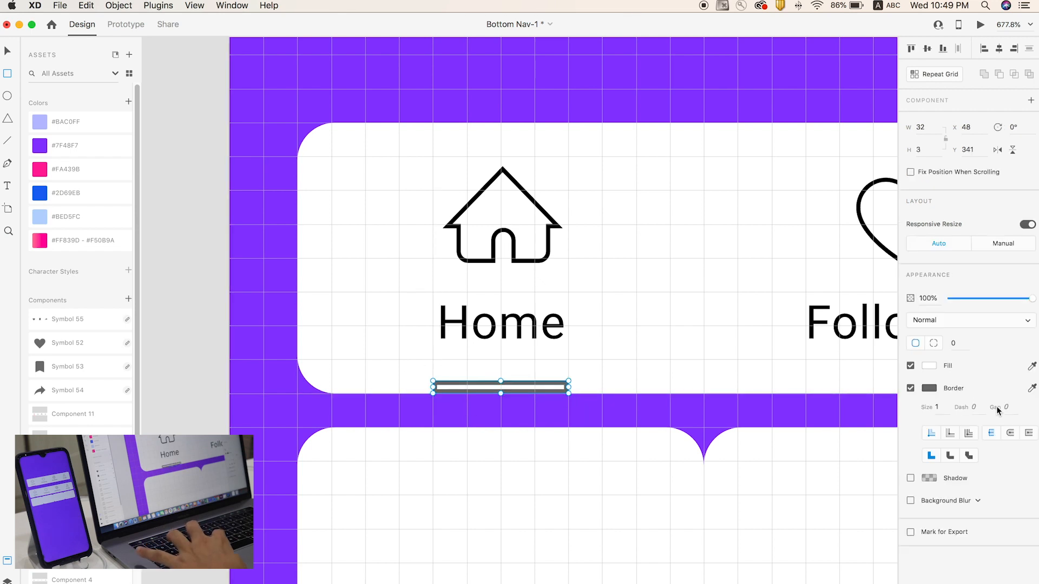
click(911, 389)
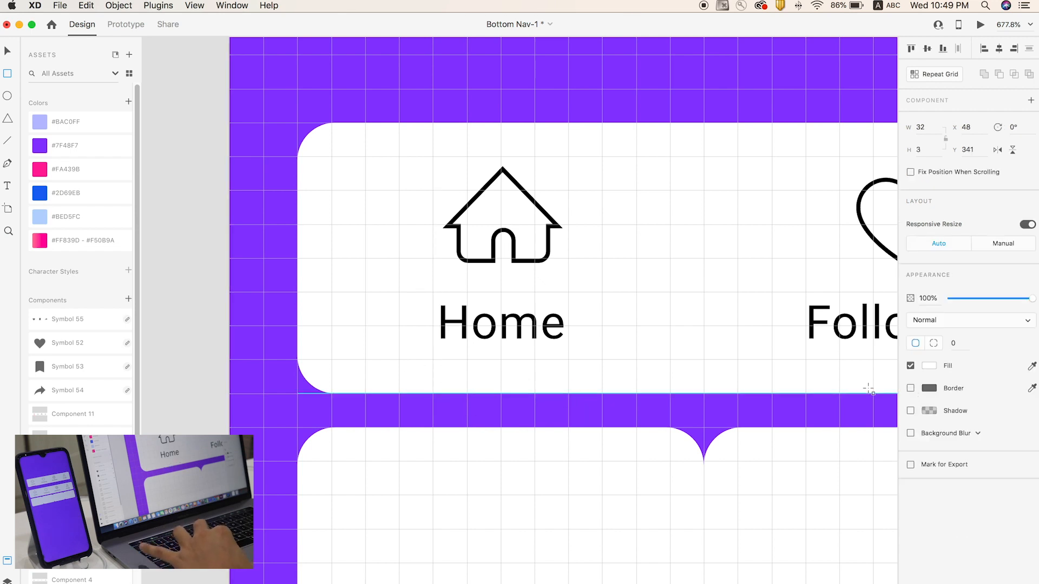
click(70, 245)
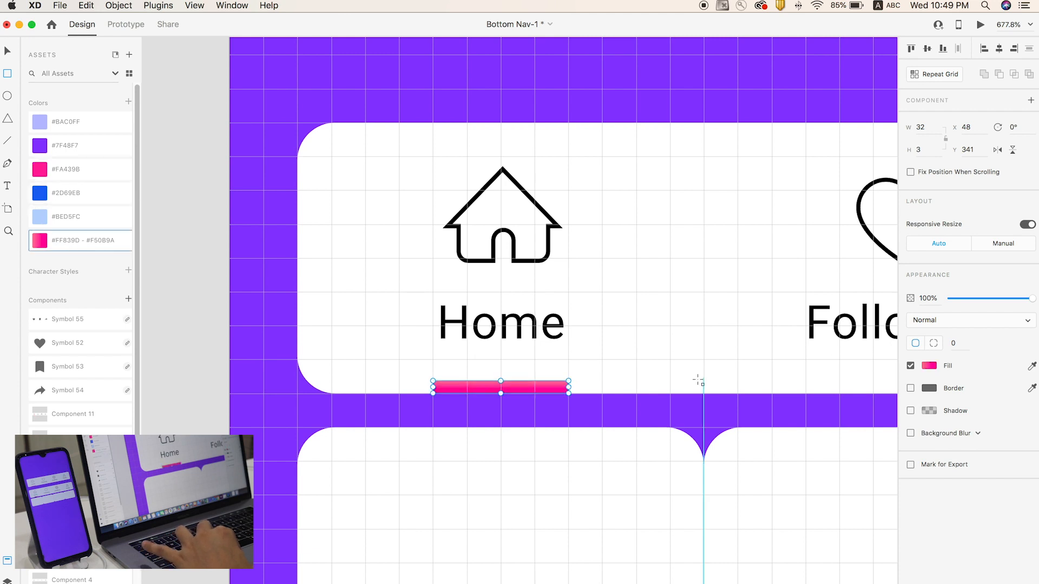
Round only the two top corners of the pink indicator rectangle with a radius of 20
click(933, 343)
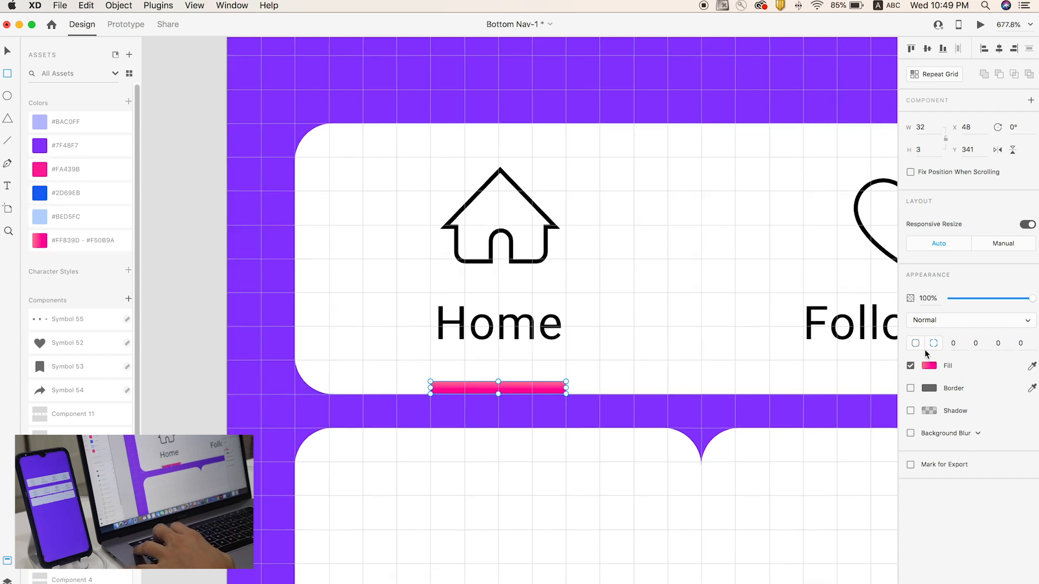
text(20)
key(Tab)
text(20)
key(Return)
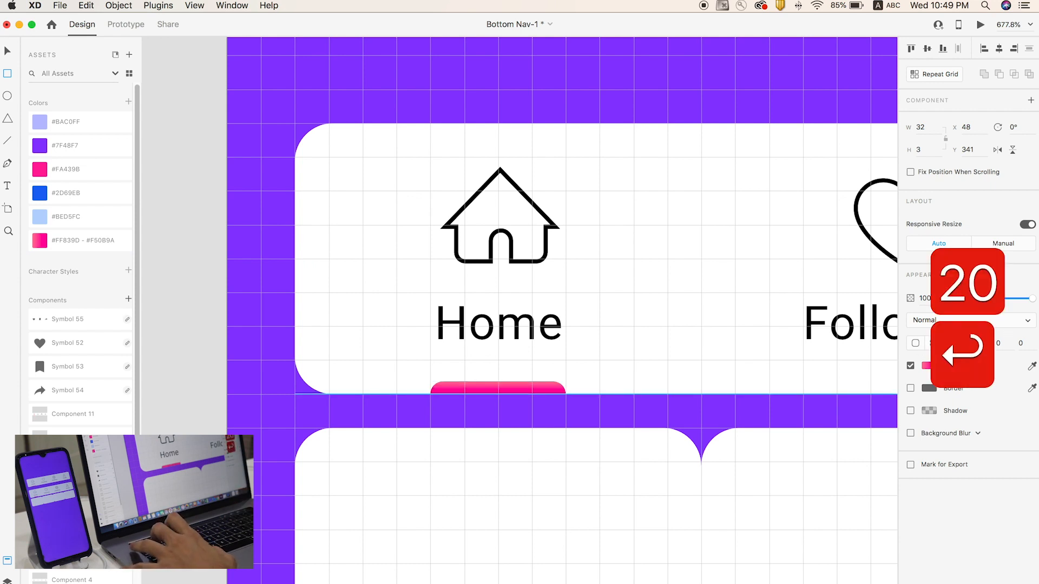
Move the four white cells down to Y 488 and hide the grid
key(v)
click(600, 420)
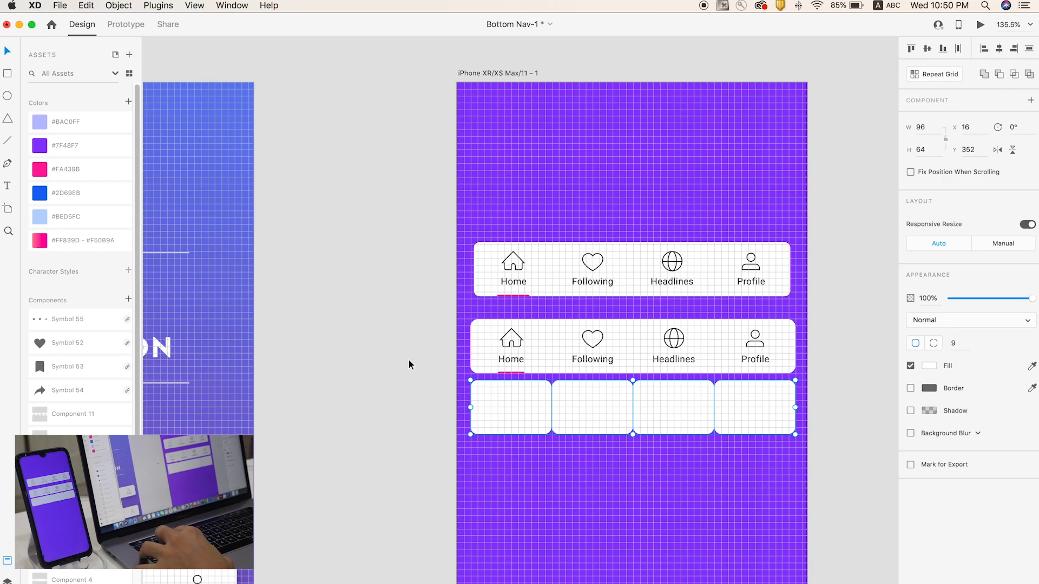
drag(761, 409, 761, 516)
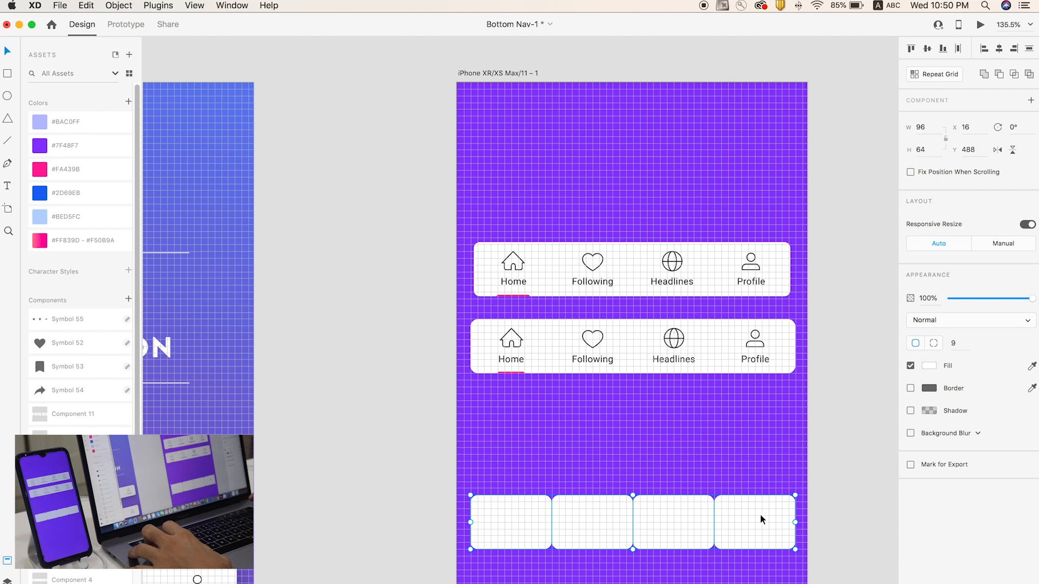
key(super+apostrophe)
Move the new bar with its icons, labels and pink indicator down to Y 298
key(z)
click(549, 325)
key(v)
drag(417, 317, 804, 390)
drag(719, 342, 719, 360)
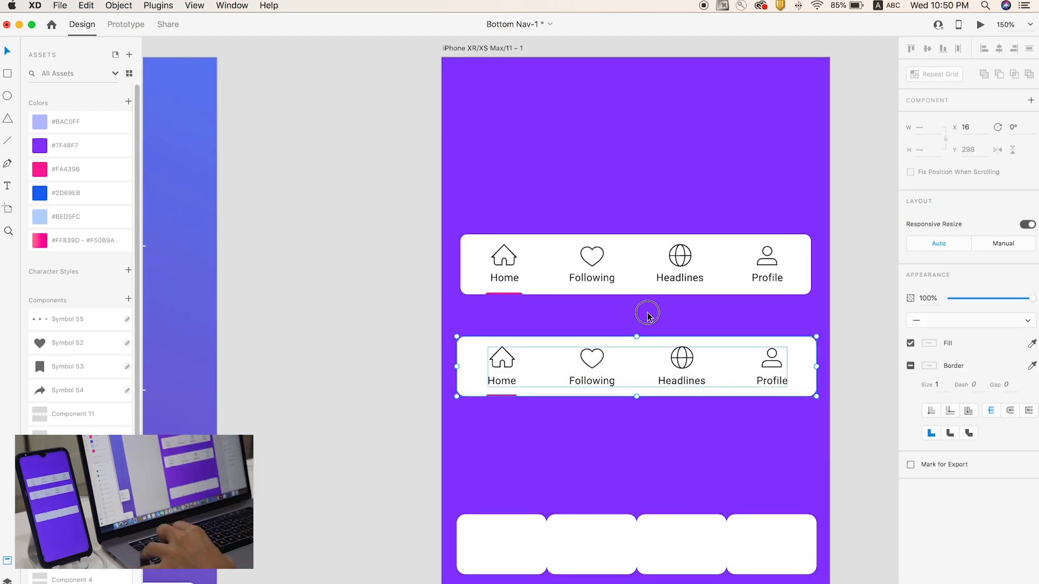
Ungroup the icons and labels inside the new bar
click(589, 359)
double_click(589, 359)
right_click(590, 355)
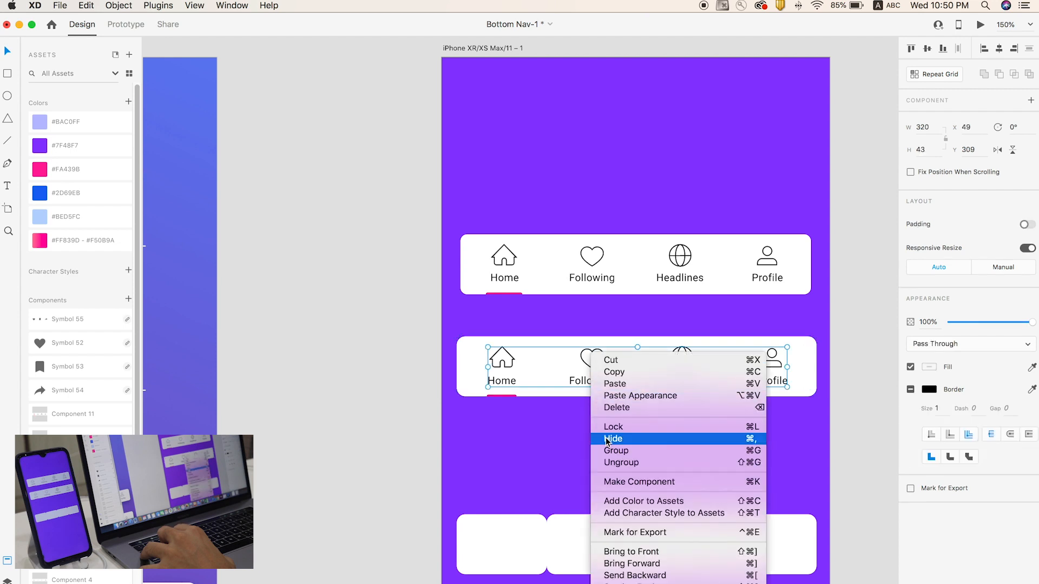
click(613, 462)
click(380, 366)
key(z)
drag(398, 314, 851, 447)
key(v)
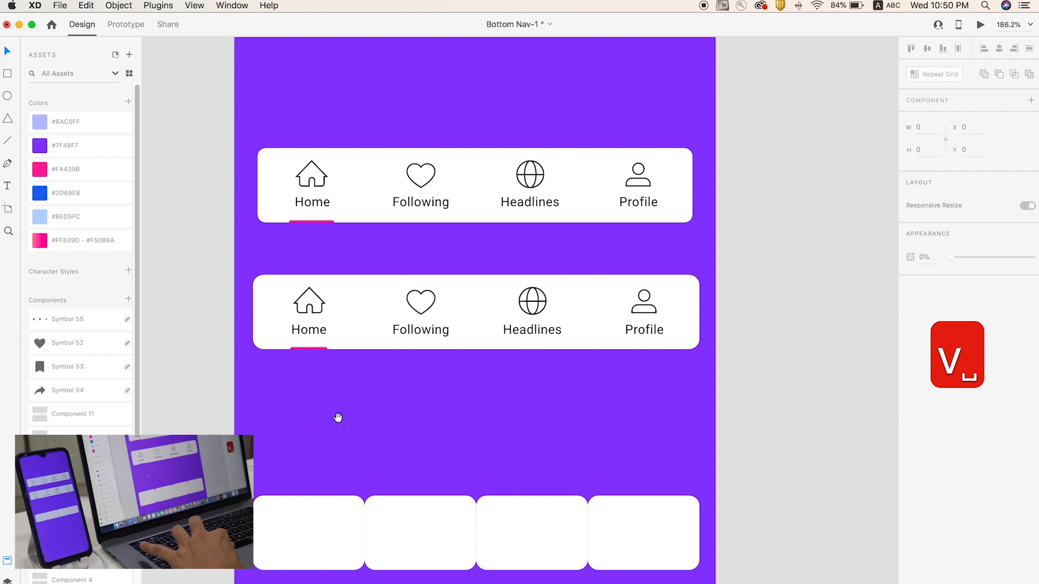
drag(338, 418, 462, 427)
click(429, 339)
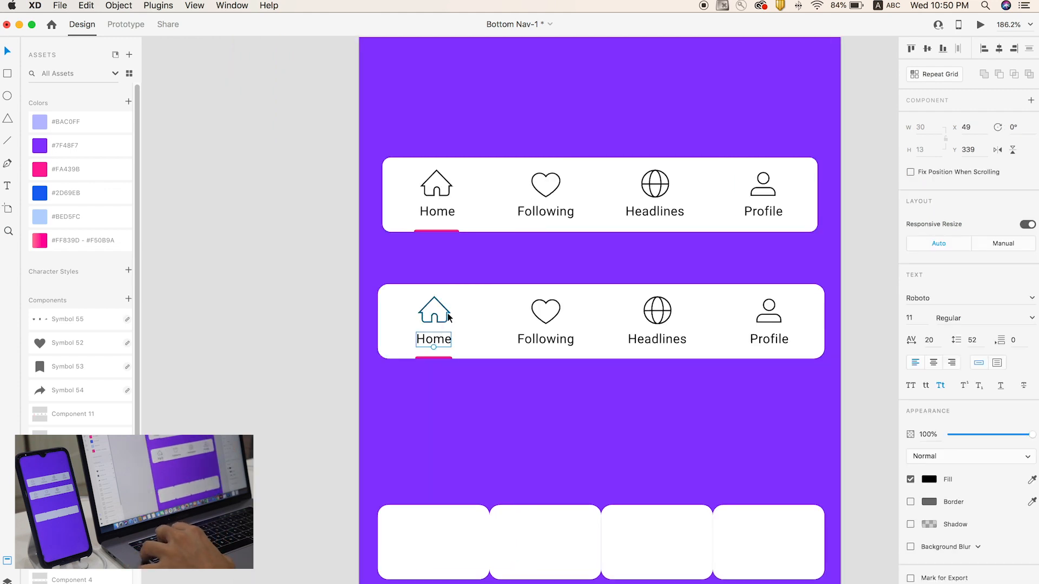
click(278, 332)
Preview the finished bottom bar navigation artboard to examine how its first bar animates, and close the preview
scroll(278, 332, down, 5)
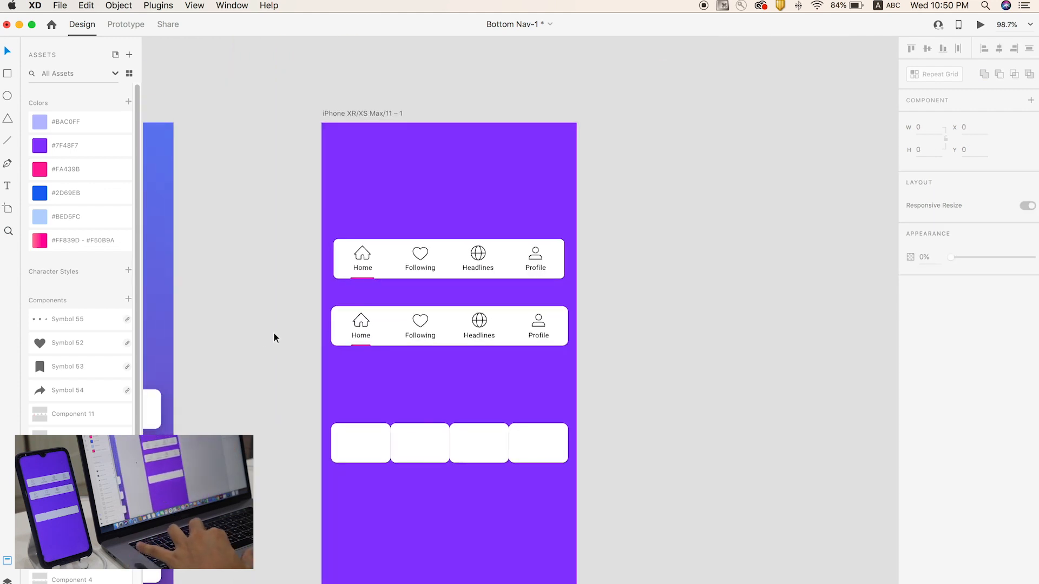
drag(274, 333, 592, 288)
click(361, 372)
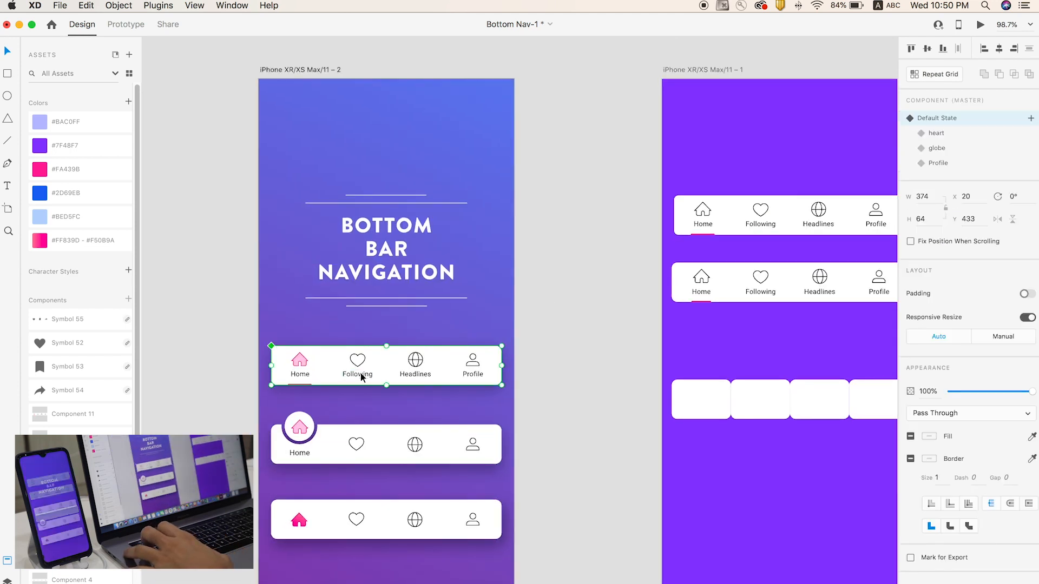
key(super+Return)
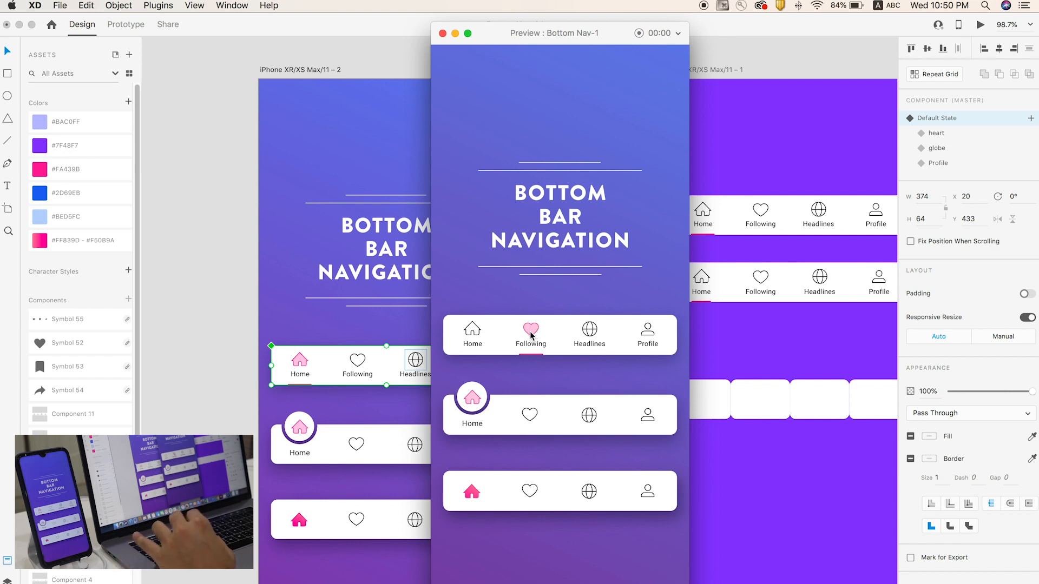
click(441, 35)
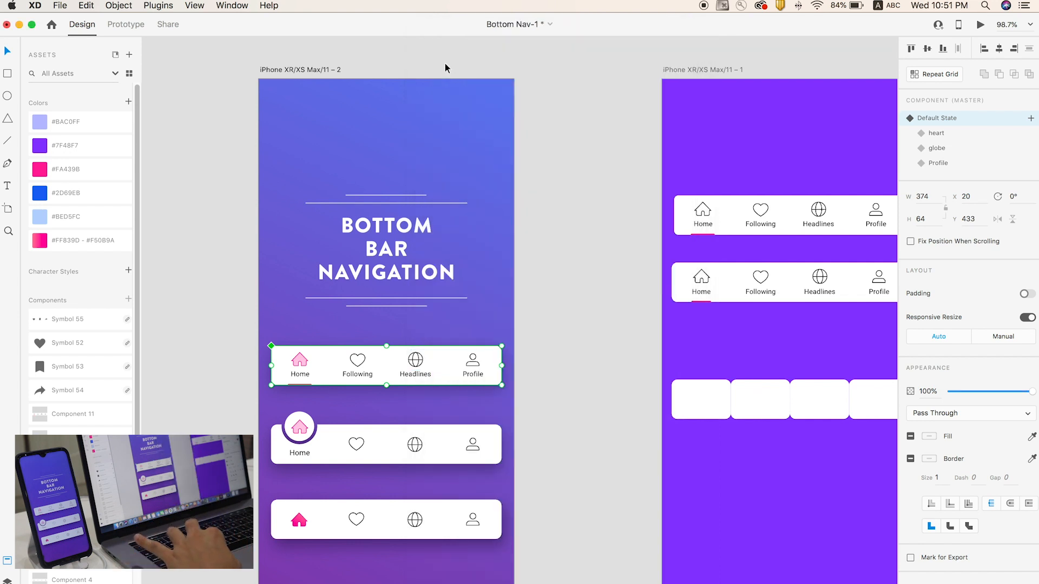
Duplicate the new bar's home icon straight down to Y 340, at the bar's lower edge
scroll(473, 271, right, 10)
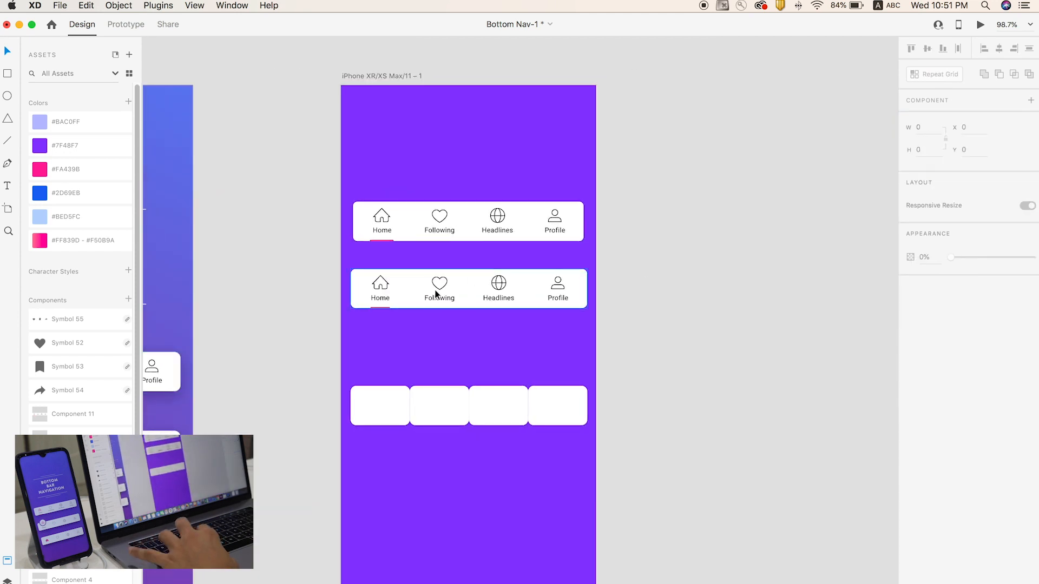
click(382, 282)
key(z)
drag(343, 266, 475, 326)
key(v)
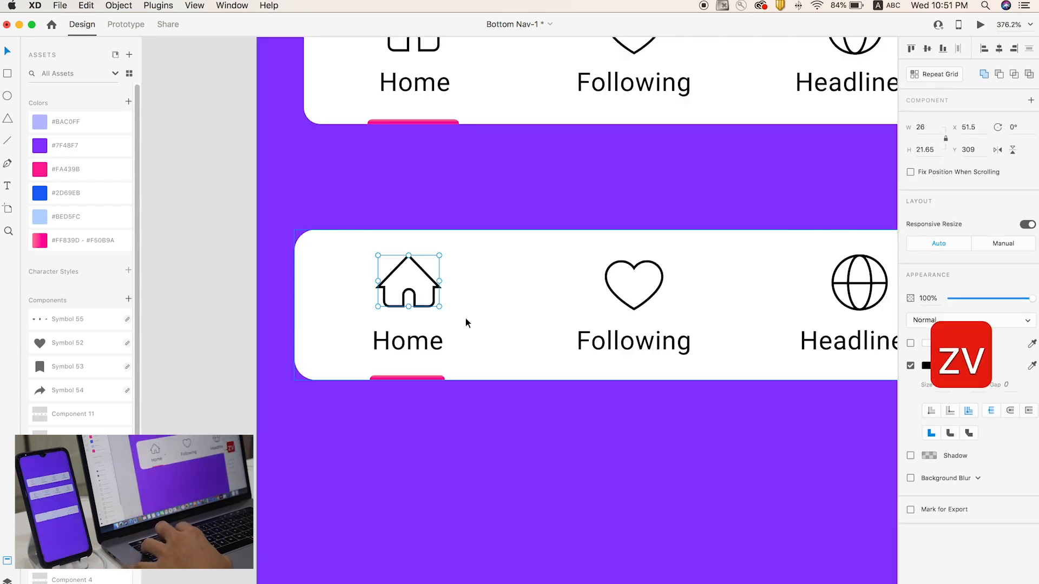
scroll(476, 320, left, 2)
drag(443, 284, 452, 359)
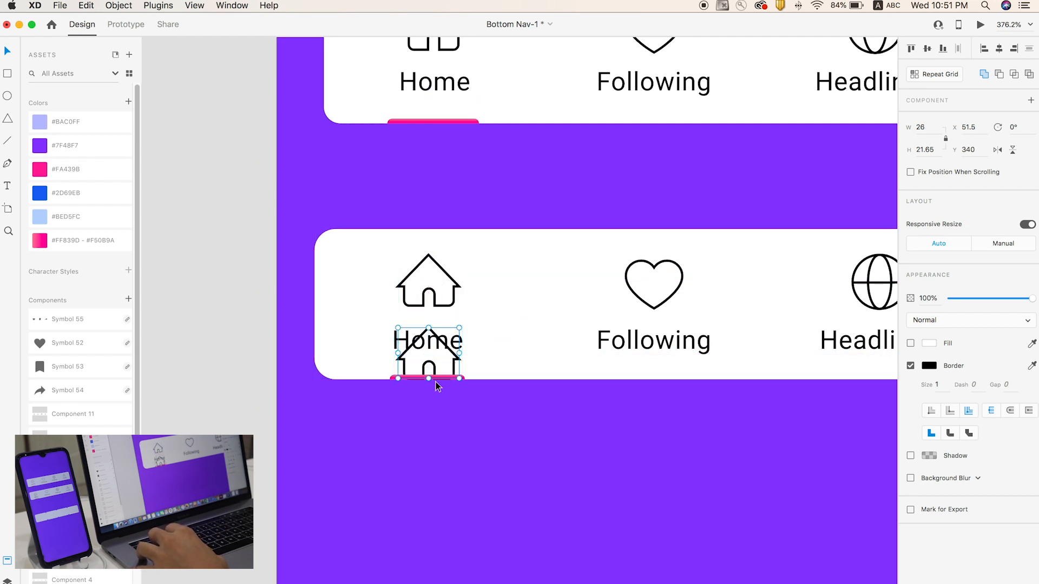
Duplicate the heart, globe and profile icons straight down to the new bar's lower edge, with the heart at Y 341.5 and globe at Y 338
drag(658, 307, 653, 381)
scroll(768, 364, right, 10)
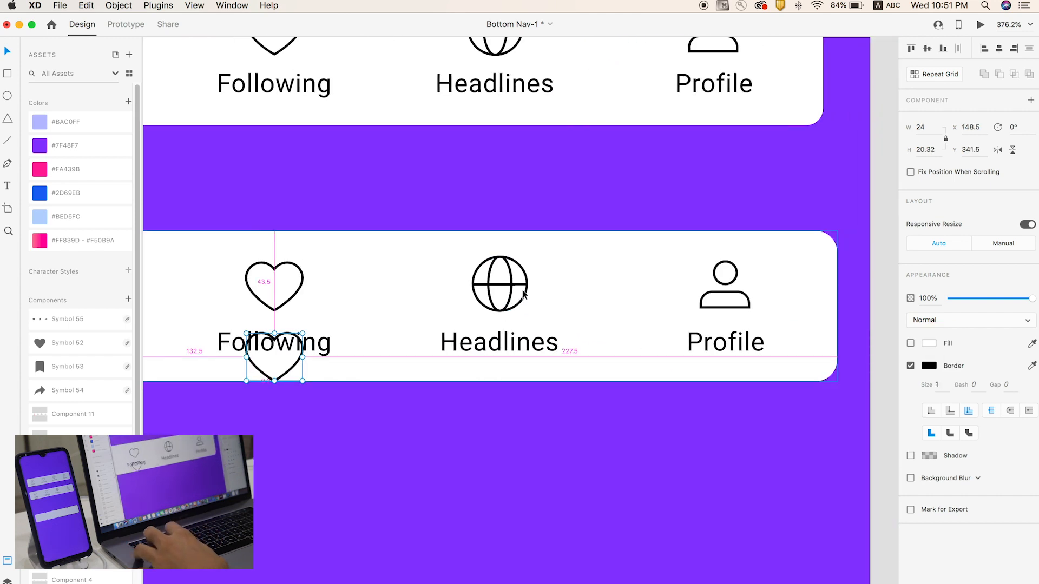
drag(527, 285, 525, 358)
drag(706, 293, 706, 370)
click(510, 379)
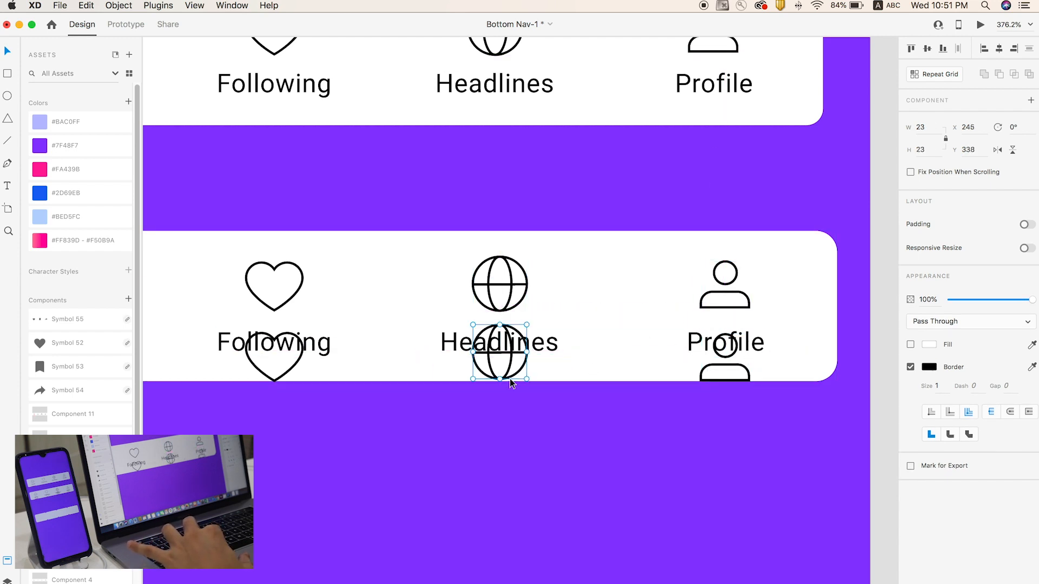
scroll(509, 379, down, 5)
click(839, 355)
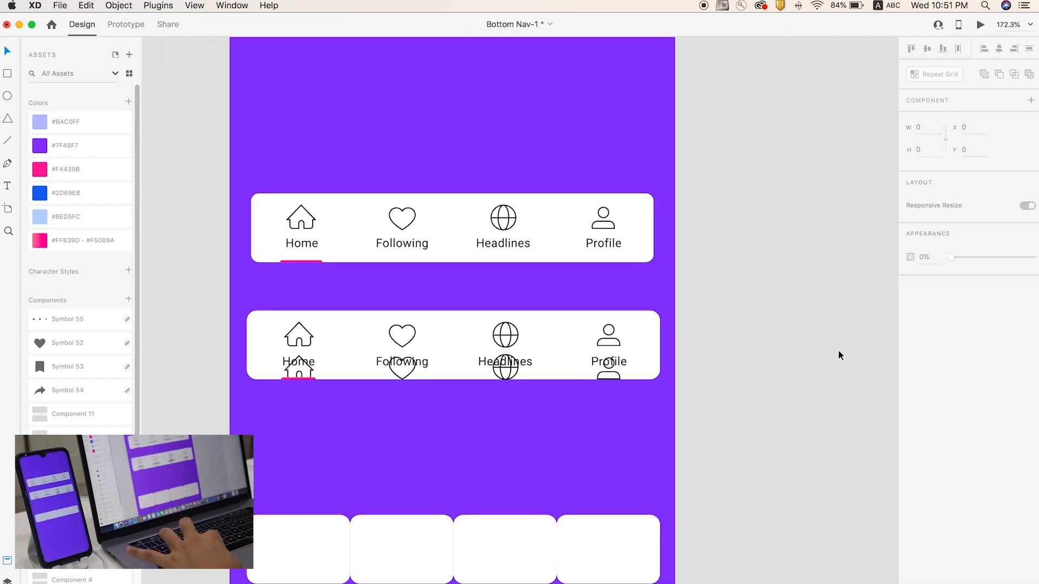
Duplicate the finished top bar component onto the purple artboard below the four cells at X 44, Y 583, and ungroup the copy
scroll(838, 355, left, 5)
scroll(442, 320, down, 4)
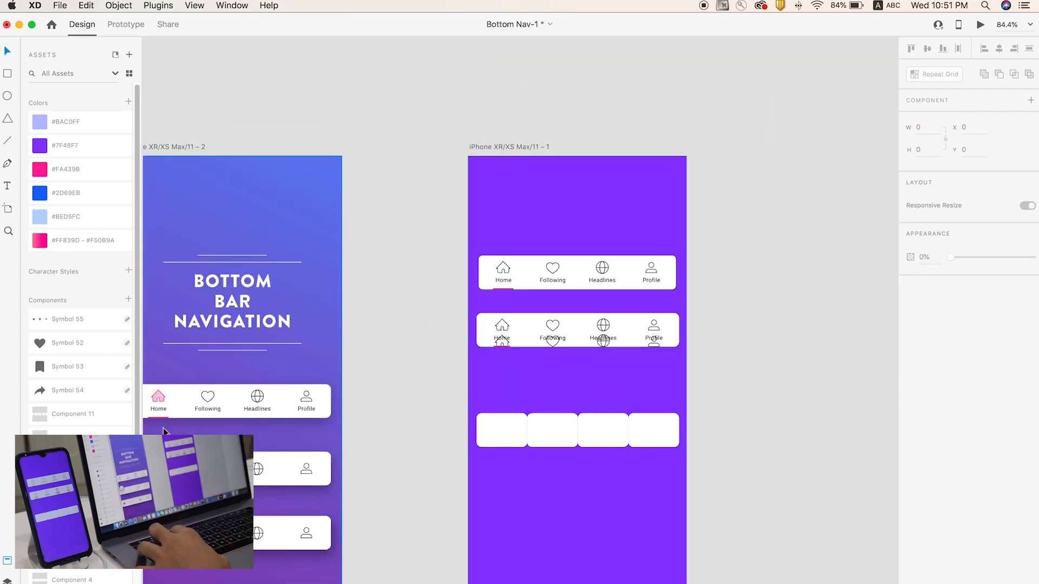
click(157, 397)
click(161, 402)
drag(161, 402, 514, 476)
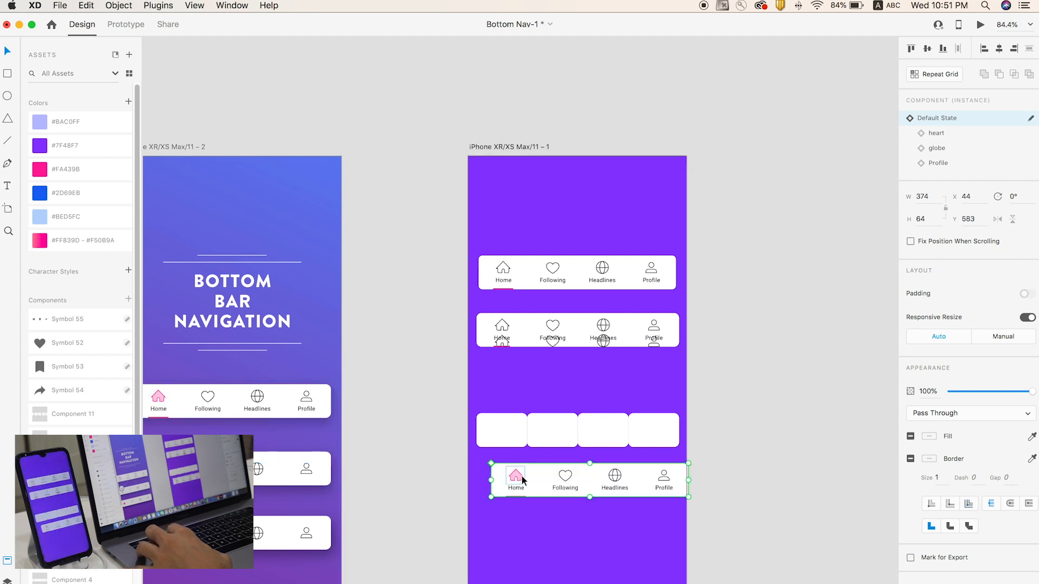
right_click(520, 476)
click(616, 469)
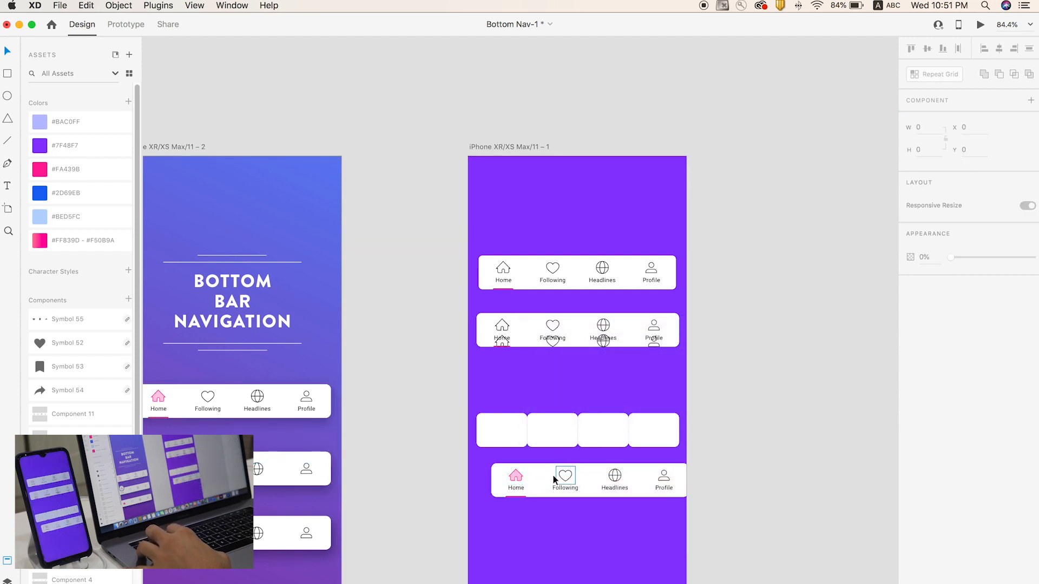
Copy the pink home icon from the duplicated finished bar
click(514, 474)
double_click(515, 474)
double_click(519, 479)
key(super+c)
key(super+c)
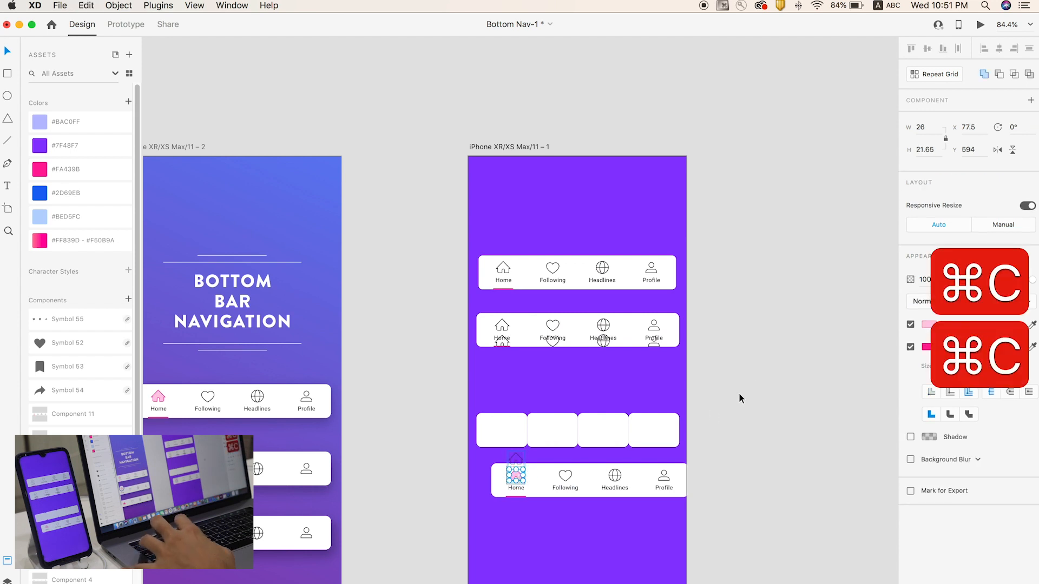
Apply the copied pink fill and border appearance to the lower home icon in the new bar
click(738, 392)
key(z)
click(620, 353)
key(v)
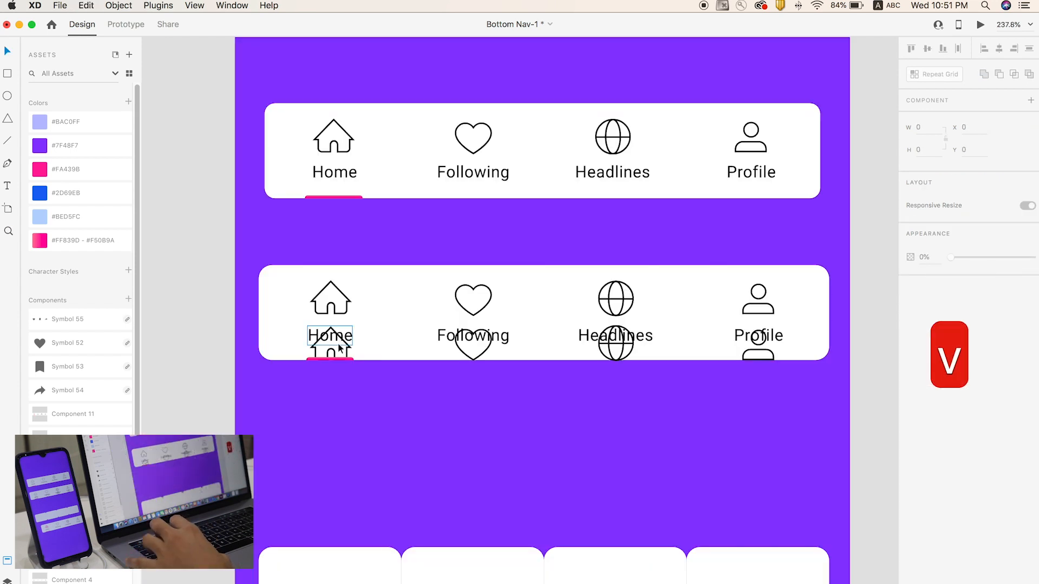
double_click(346, 350)
key(alt+super+v)
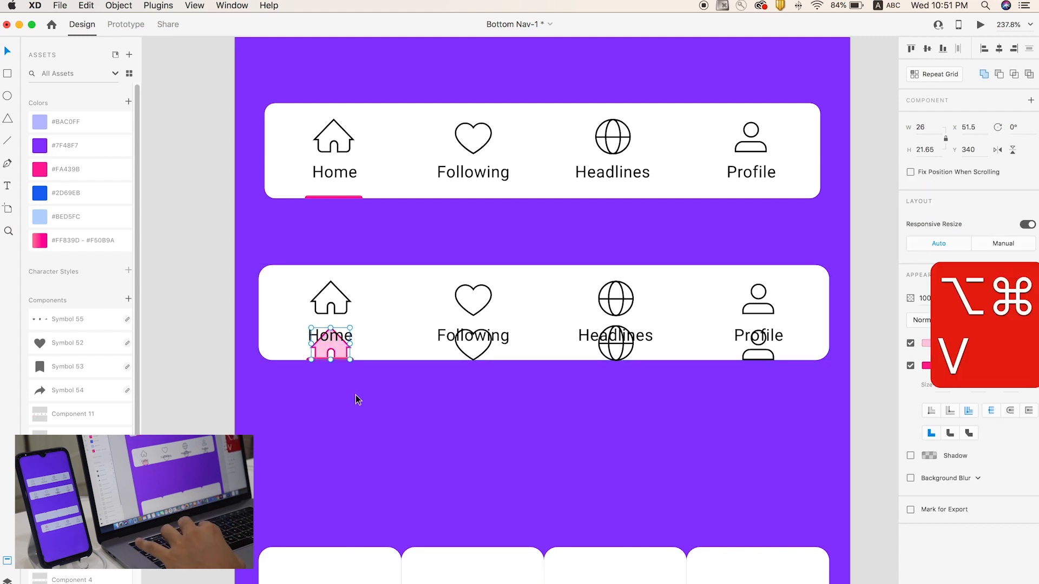
click(486, 366)
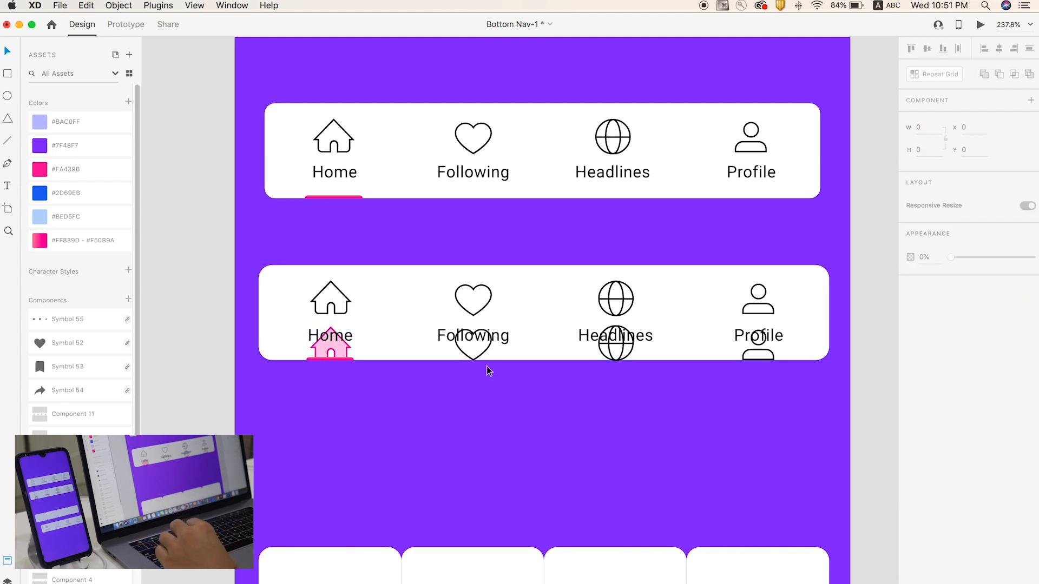
double_click(346, 354)
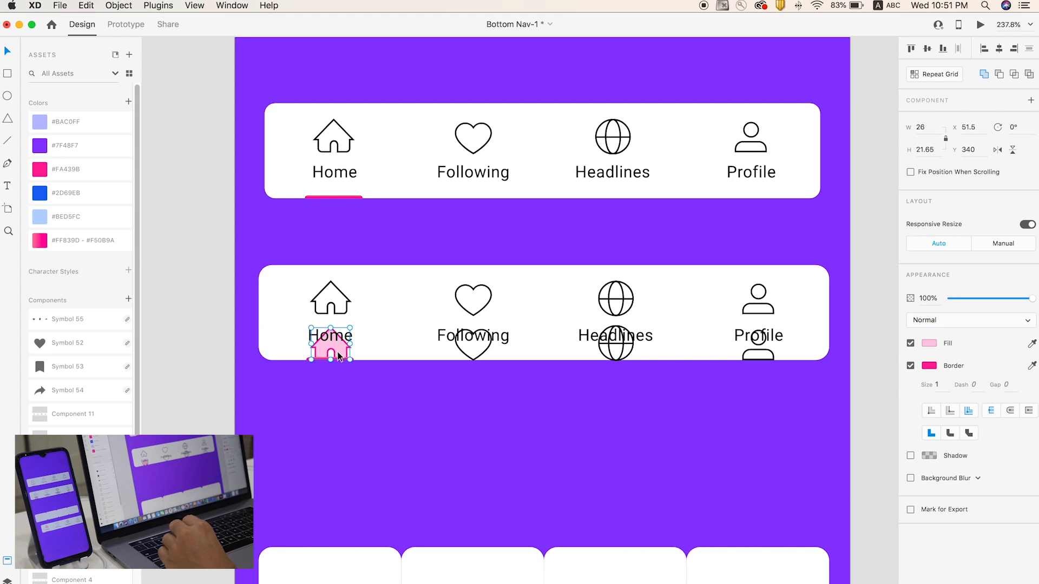
Apply the copied pink fill and border appearance to the lower heart, globe and profile icons in the new bar
click(471, 356)
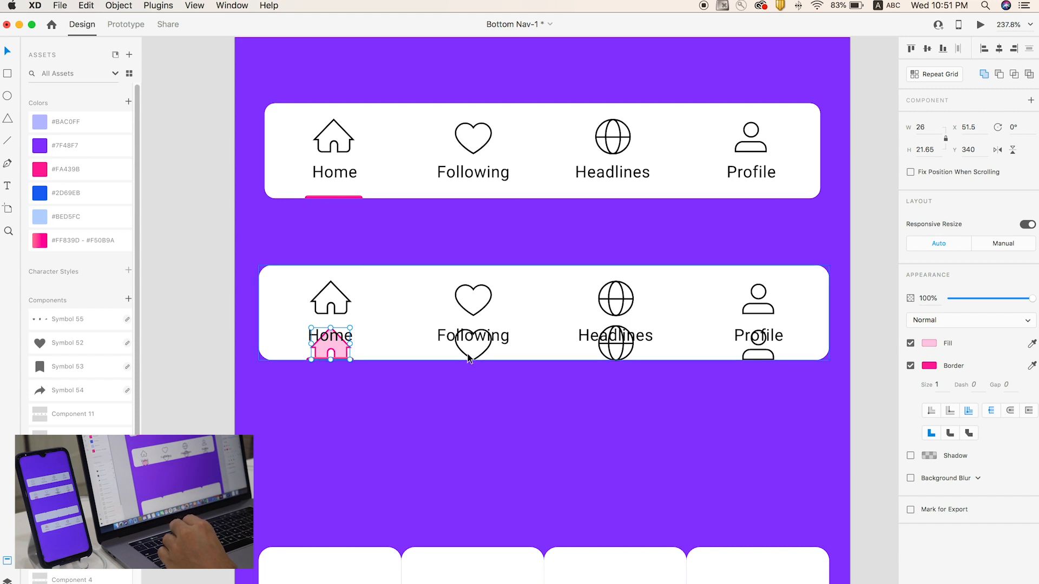
double_click(466, 357)
key(alt)
key(alt+super+v)
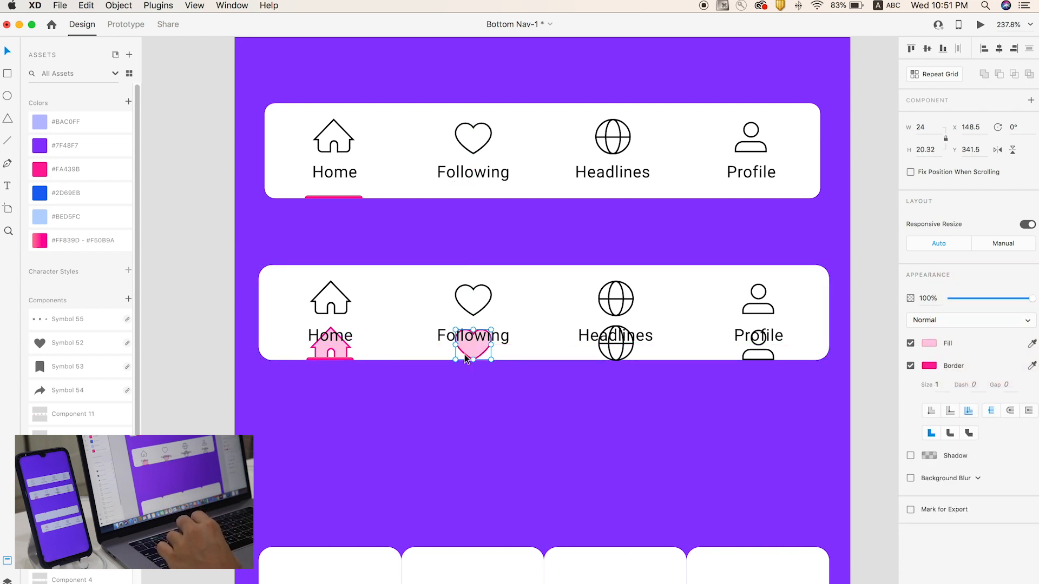
click(616, 358)
double_click(615, 358)
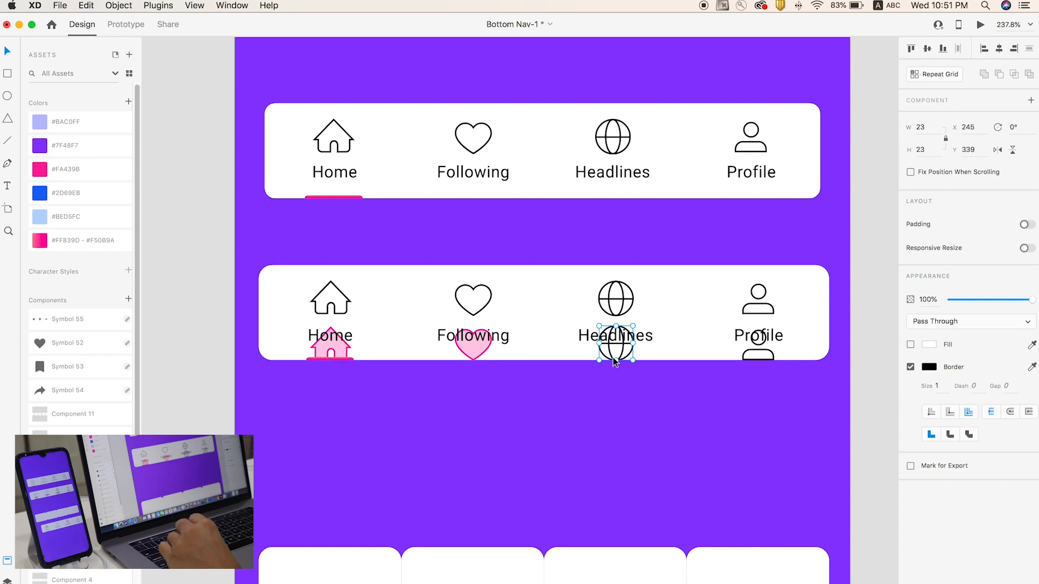
key(alt+super+v)
click(762, 351)
double_click(762, 351)
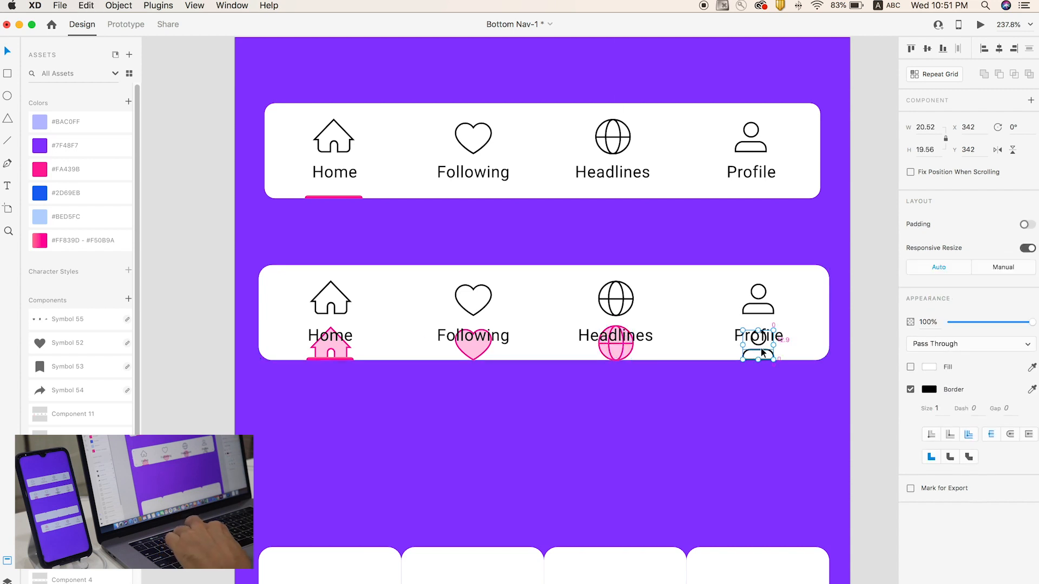
key(alt+super+b)
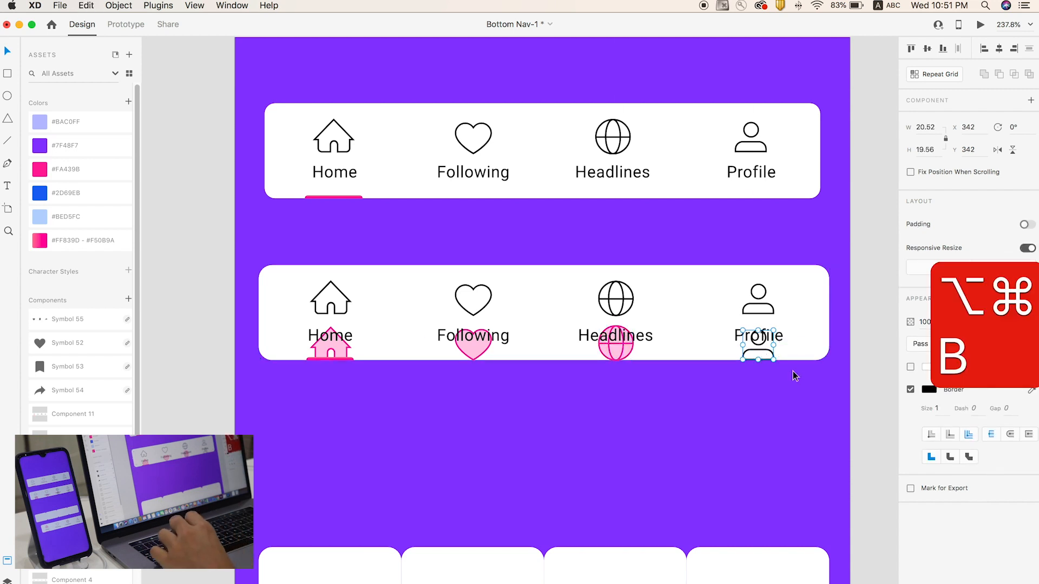
key(alt+super+v)
click(849, 355)
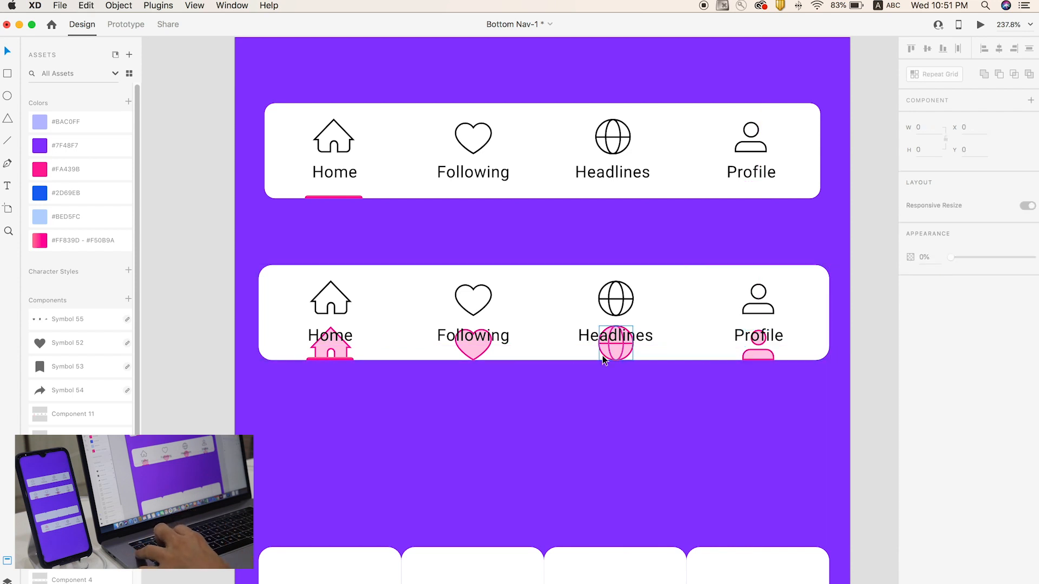
Draw a 32 × 32 square around the new bar's upper home icon at X 49, Y 307, and remove its fill
key(z)
drag(245, 250, 555, 392)
click(363, 227)
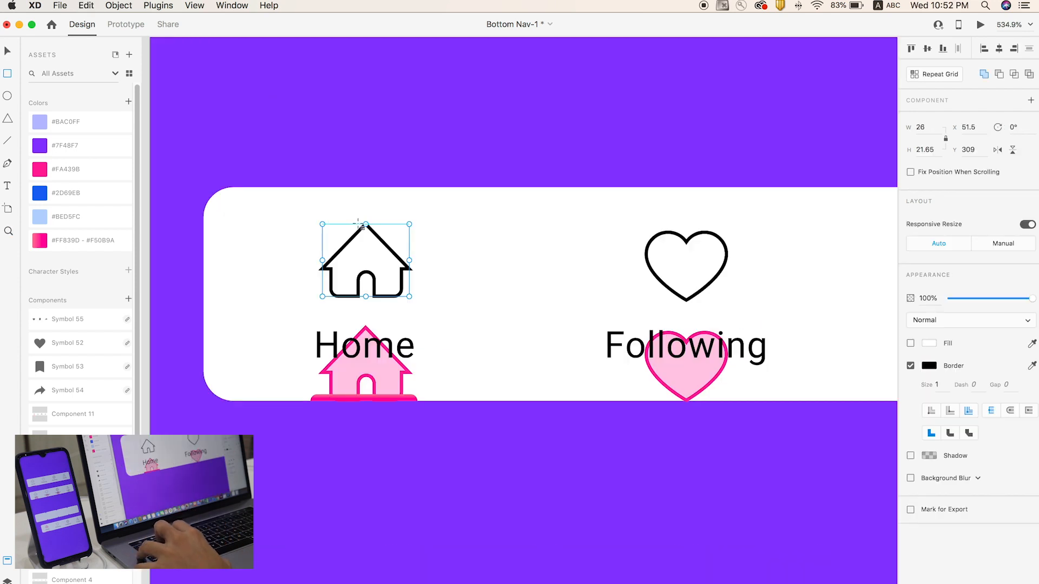
key(r)
drag(367, 274, 270, 217)
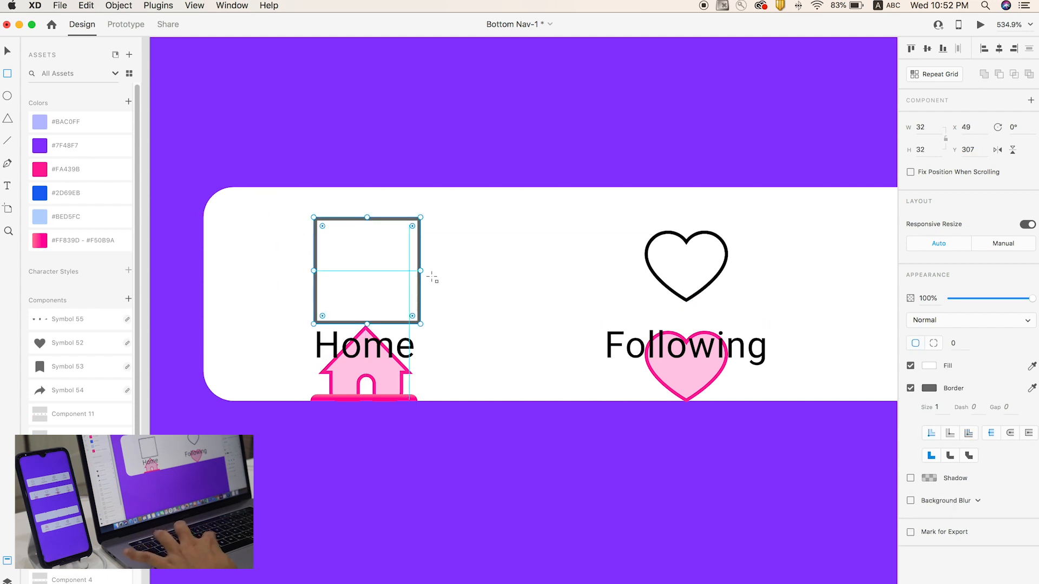
click(910, 367)
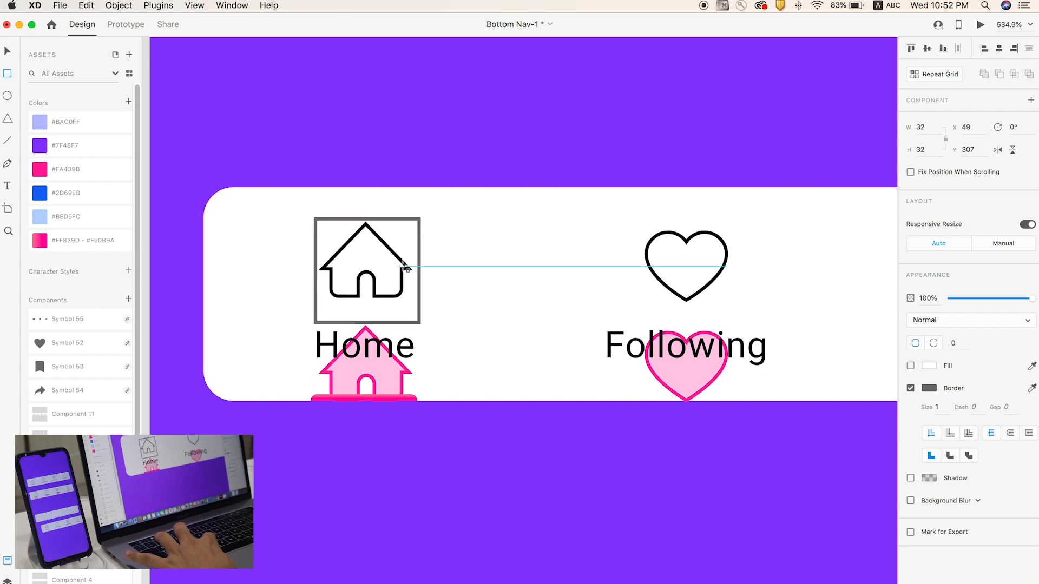
Duplicate the unfilled square horizontally around the upper heart, globe and profile icons at X 144, 241 and 336, Y 307
key(v)
key(space)
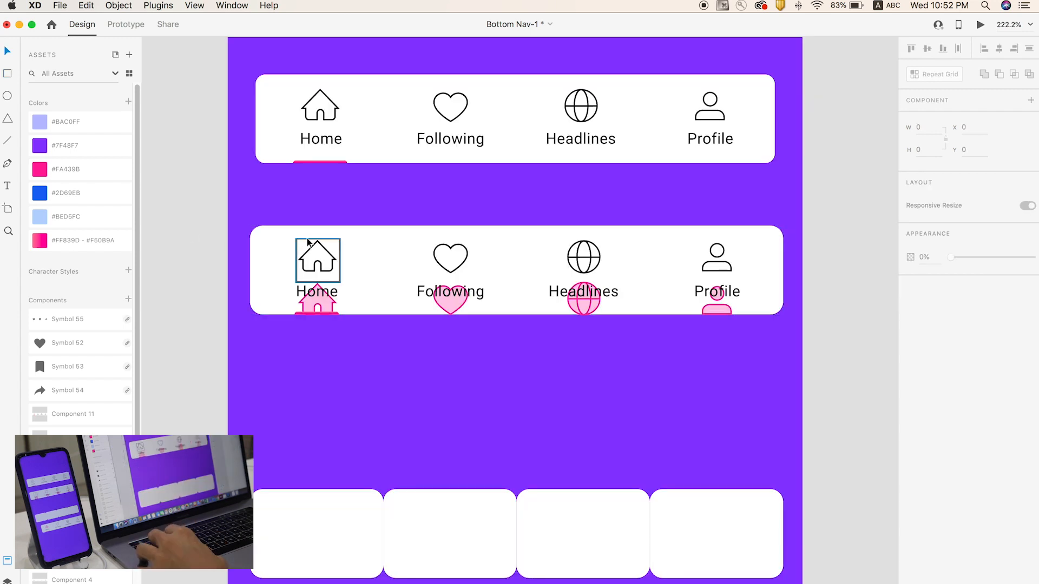
drag(304, 238, 701, 235)
click(818, 264)
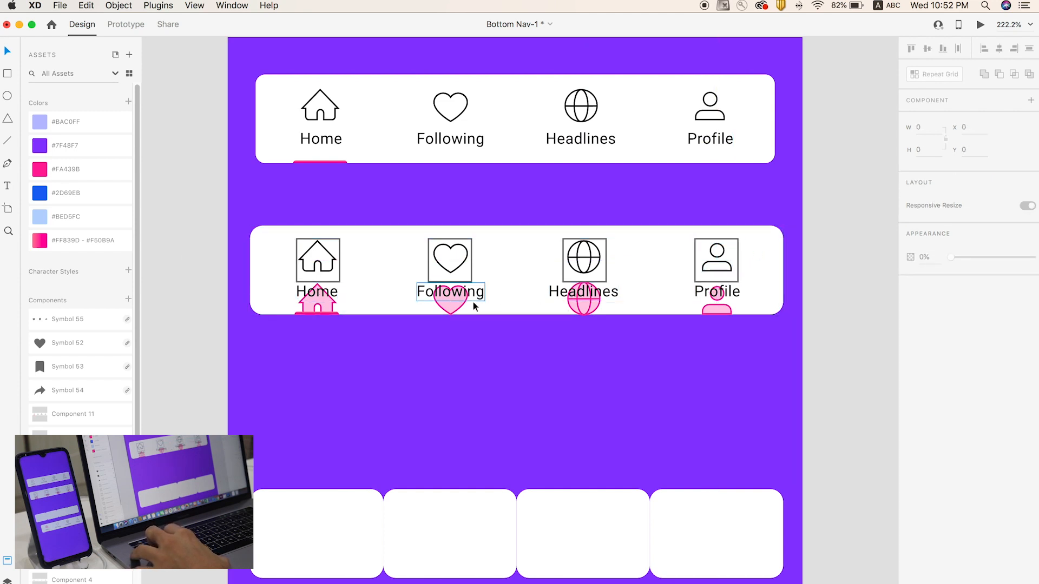
Group the pink home icon with the black home icon above it
click(318, 308)
click(233, 238)
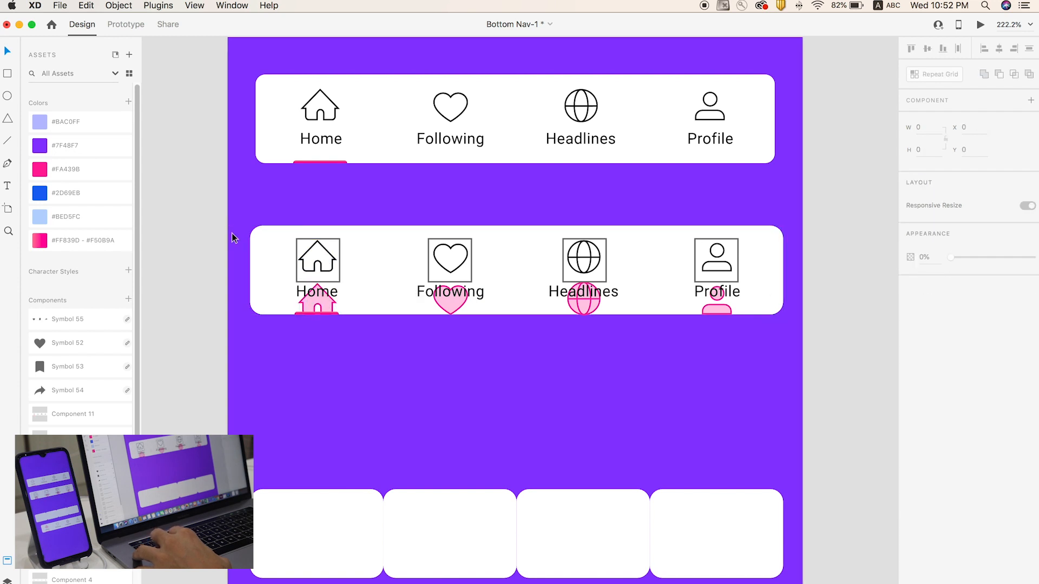
click(338, 303)
key(z)
drag(248, 212, 490, 376)
key(v)
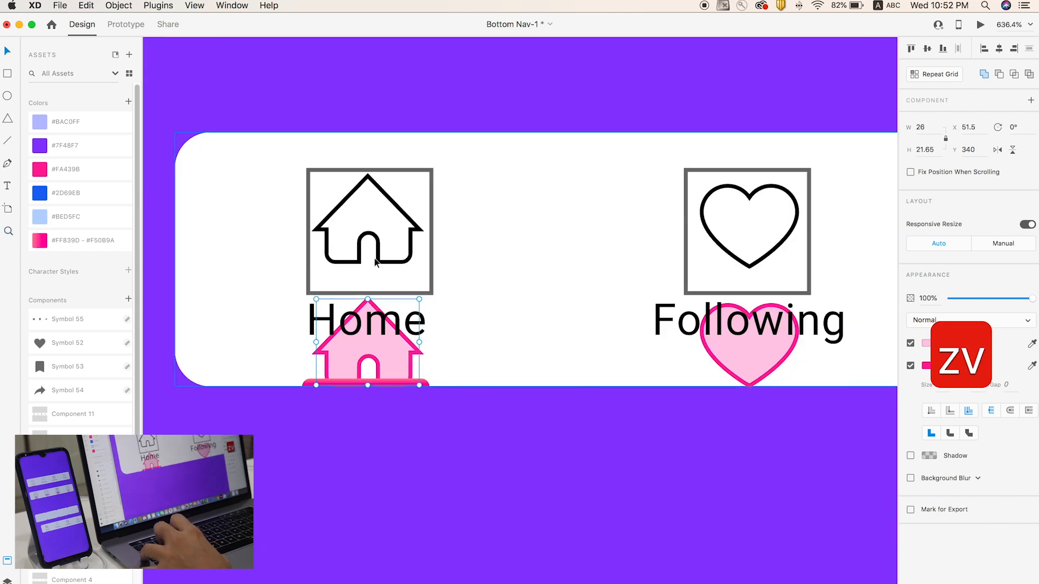
shift+click(377, 262)
key(super+g)
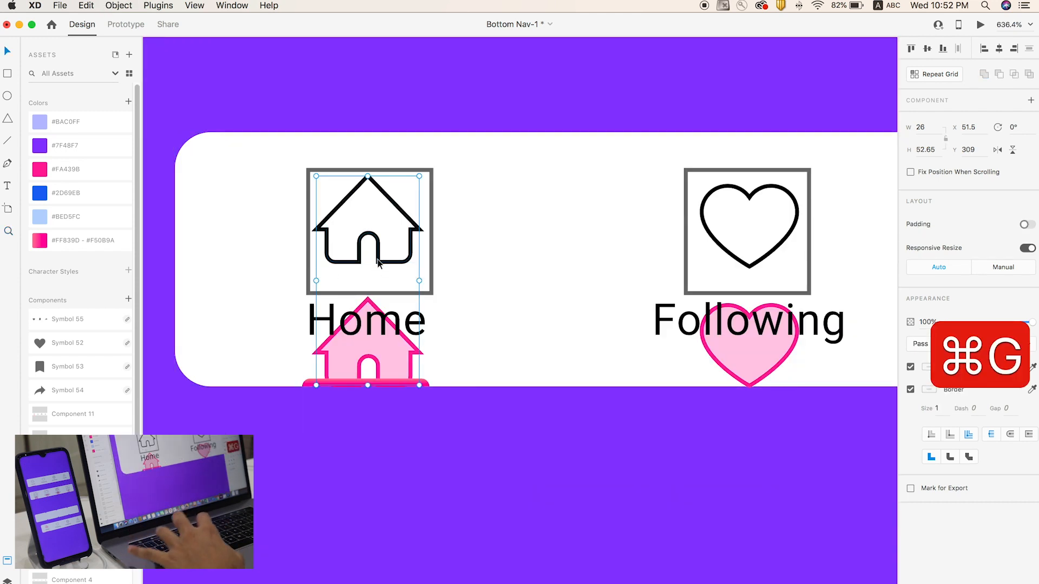
Group the pink heart, globe and profile icons each with the matching black icon above
click(714, 358)
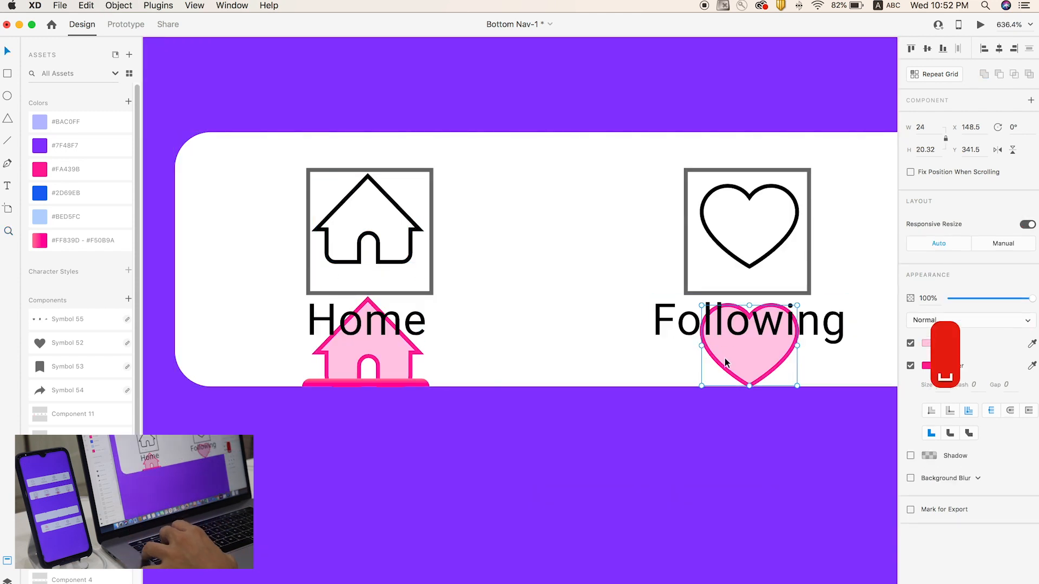
shift+click(725, 254)
key(super+g)
scroll(661, 381, right, 8)
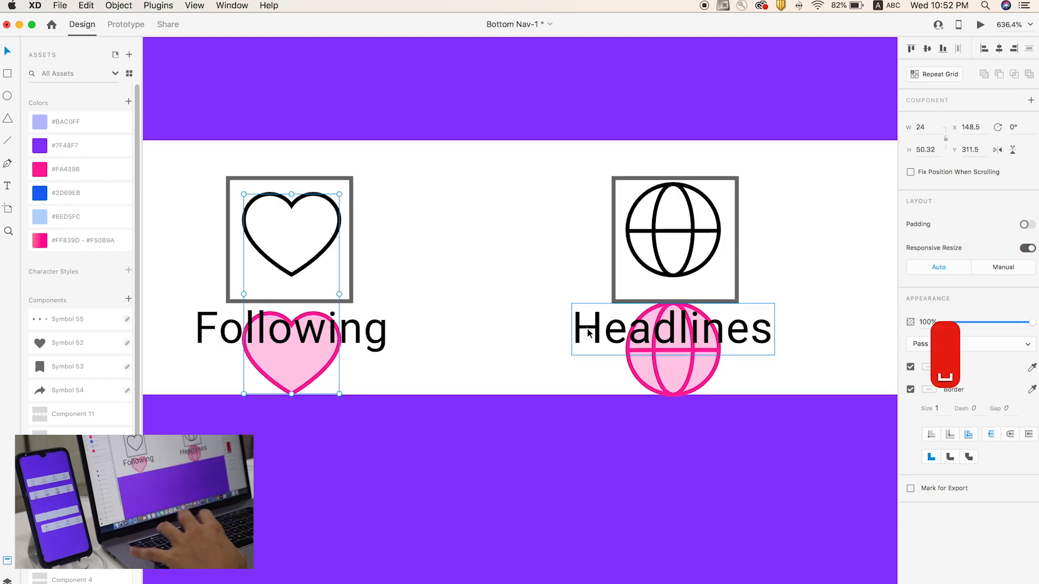
click(661, 381)
shift+click(656, 263)
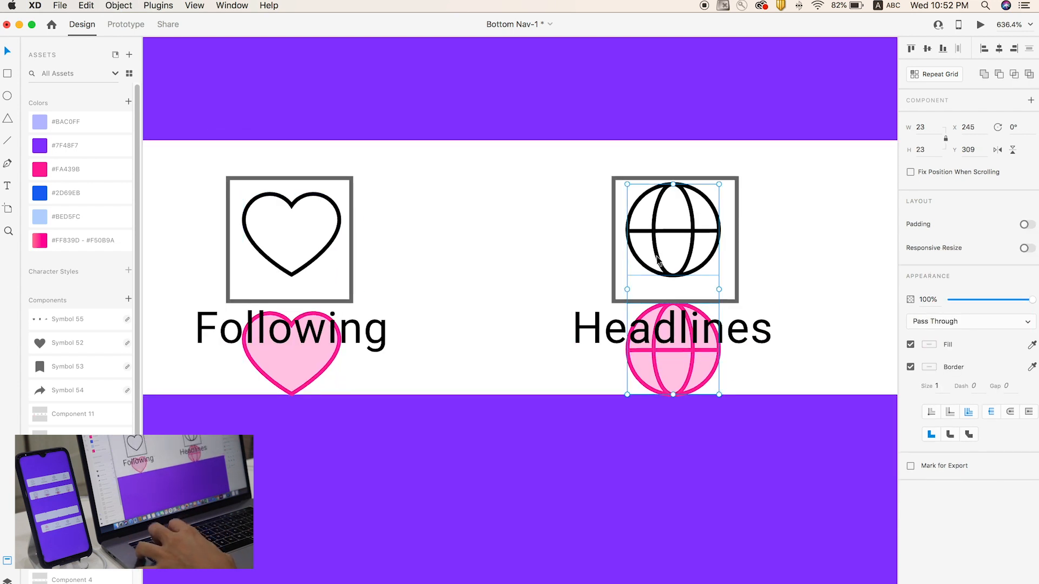
key(super+g)
scroll(657, 262, down, 5)
click(816, 318)
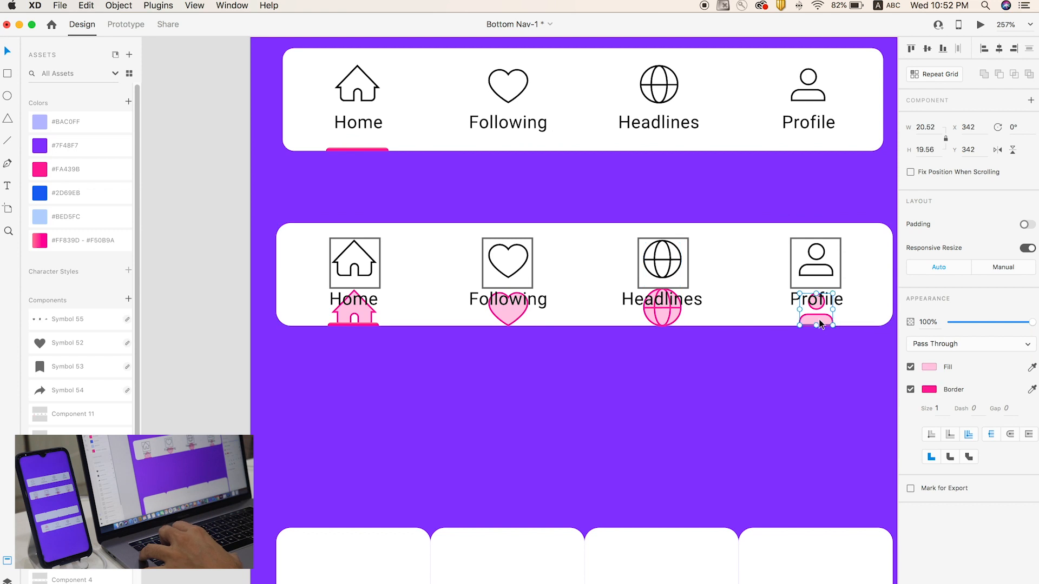
shift+click(826, 270)
key(super+g)
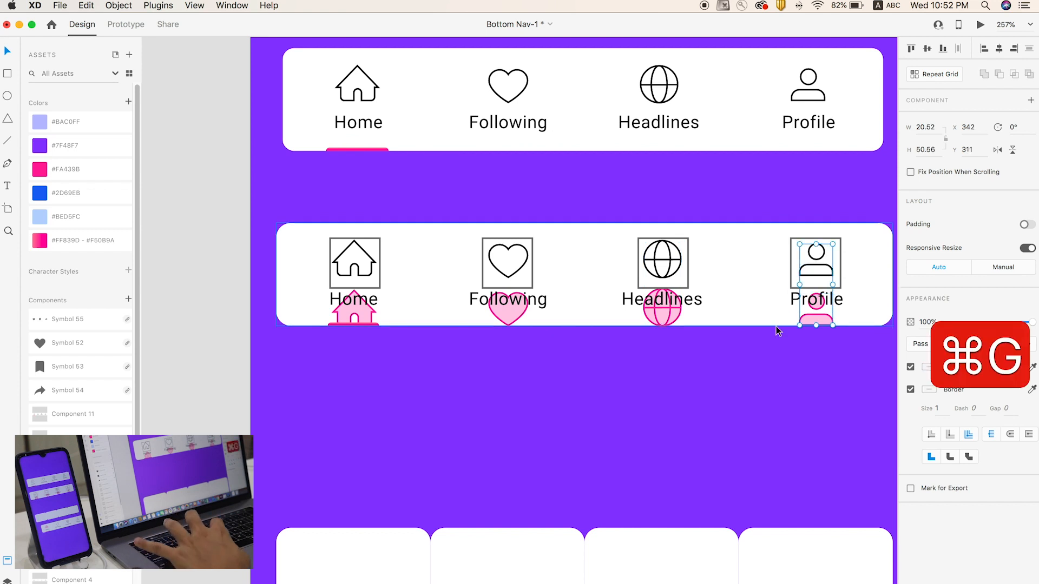
Mask the grouped home icons with their square frame, using Mask with Shape, and check the mask's contents
key(z)
drag(267, 220, 482, 366)
key(v)
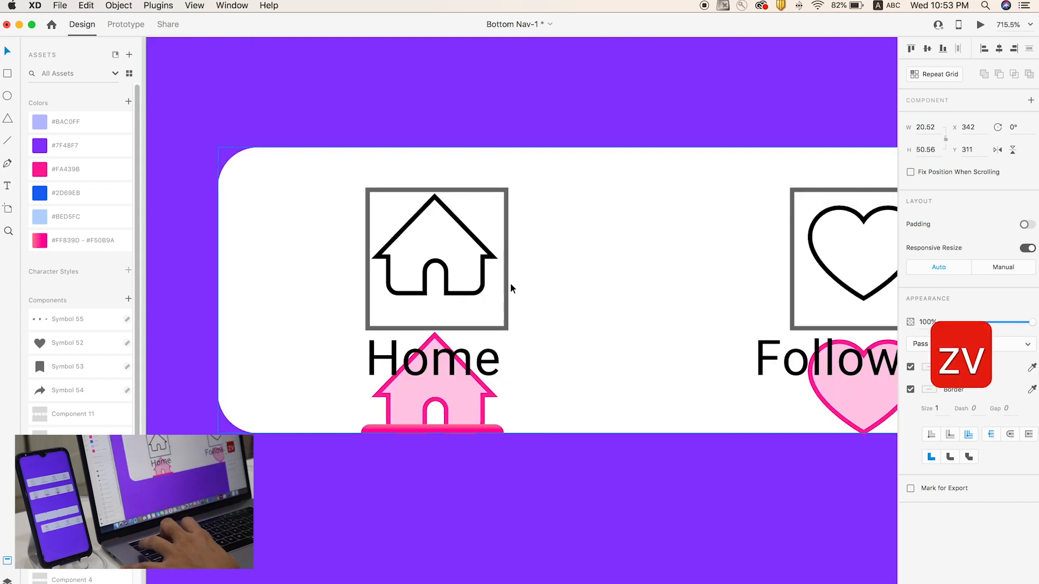
click(488, 258)
shift+click(507, 226)
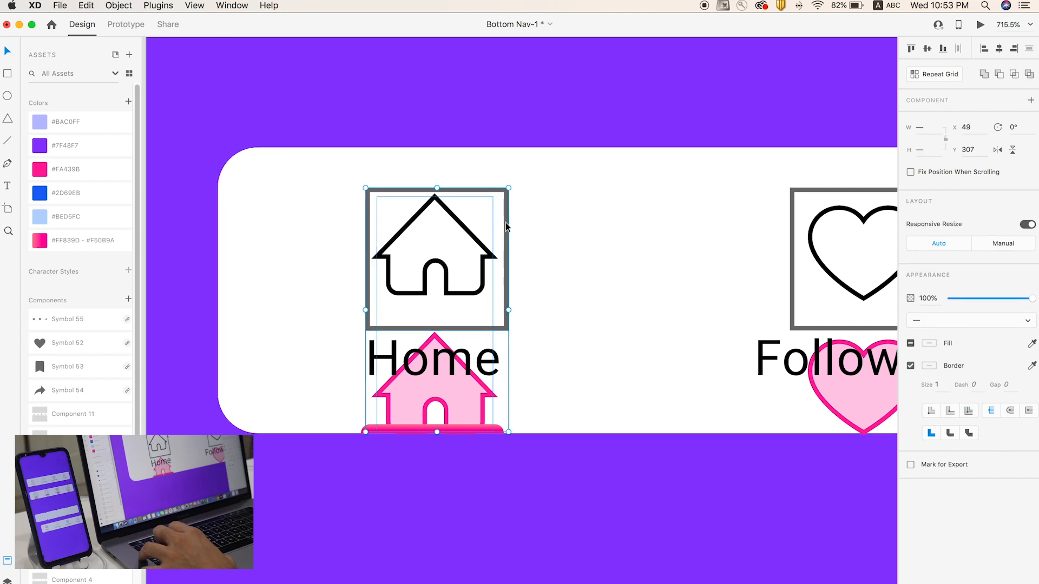
right_click(506, 226)
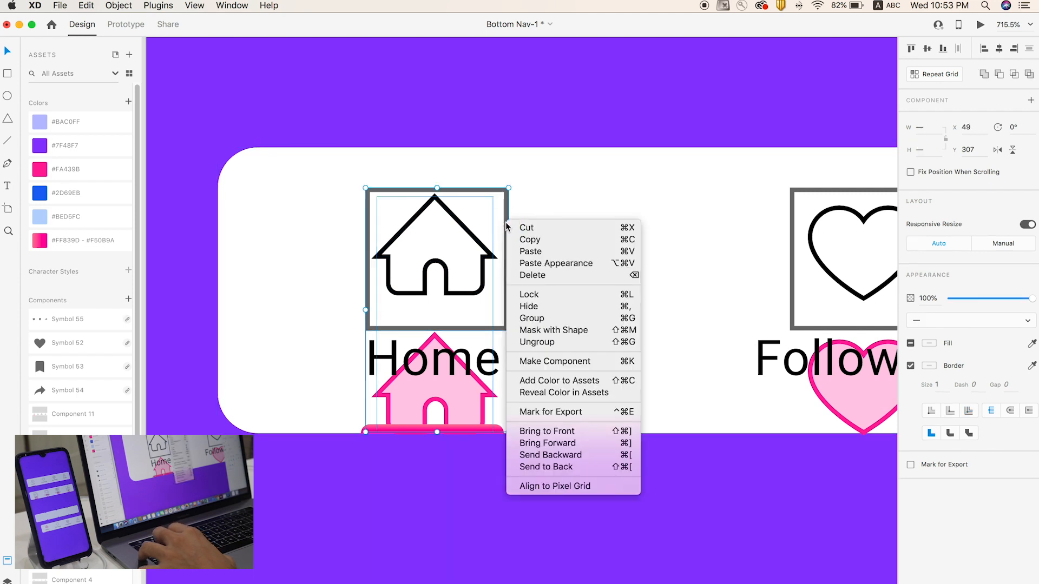
click(543, 332)
scroll(543, 331, down, 5)
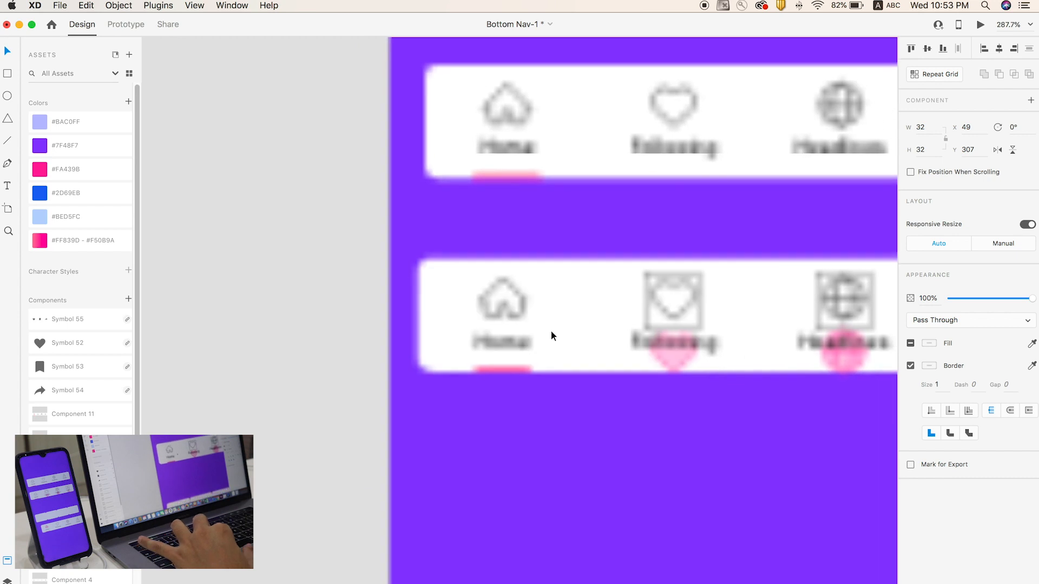
click(492, 399)
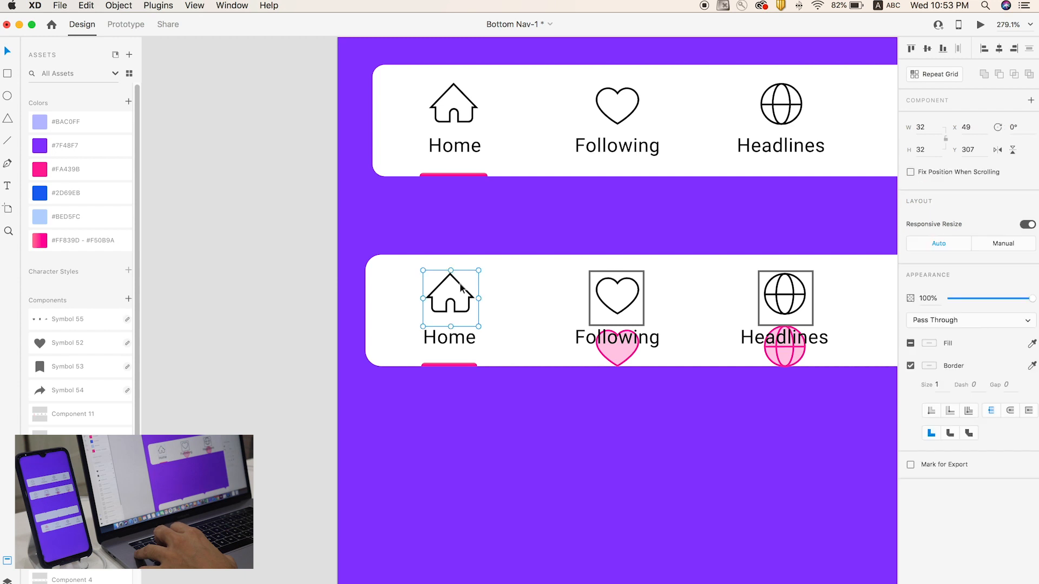
double_click(460, 287)
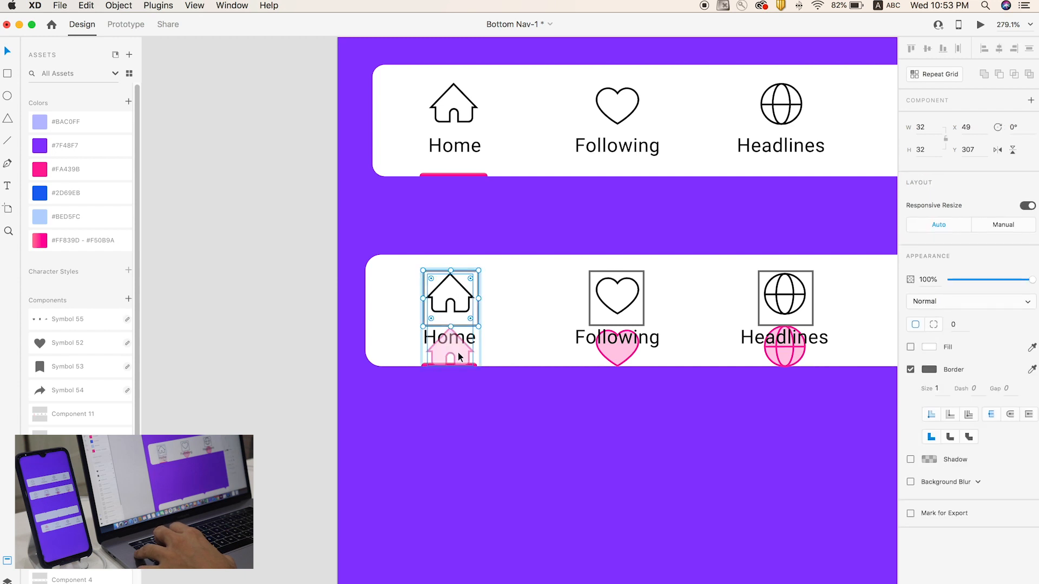
click(282, 345)
Mask the grouped heart icons with the square frame above the Following label
scroll(689, 341, right, 5)
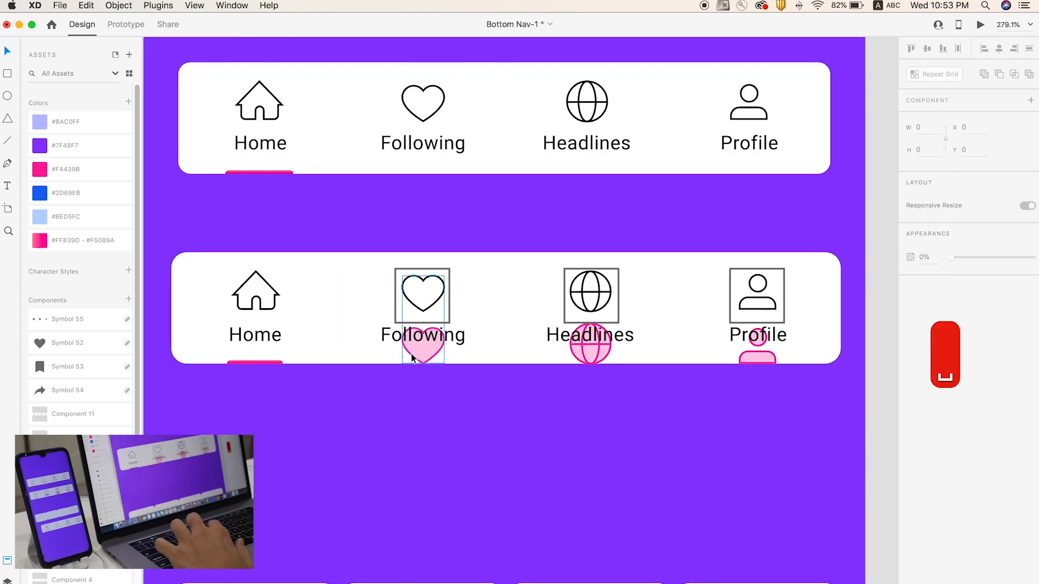
click(416, 354)
click(451, 299)
click(448, 304)
shift+click(427, 346)
right_click(428, 340)
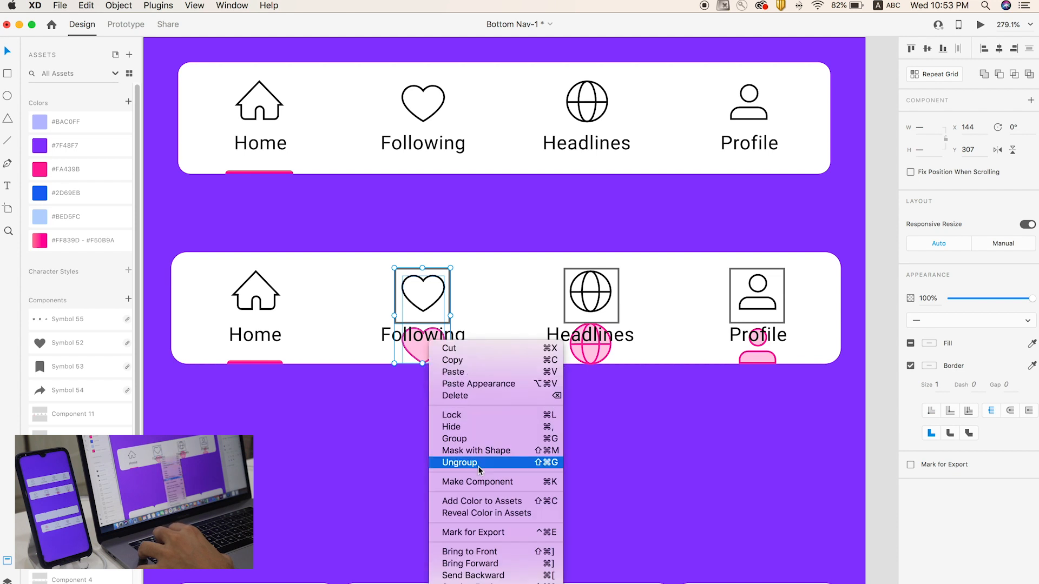
click(479, 451)
Mask the grouped globe icons with the square frame above the Headlines label
click(620, 319)
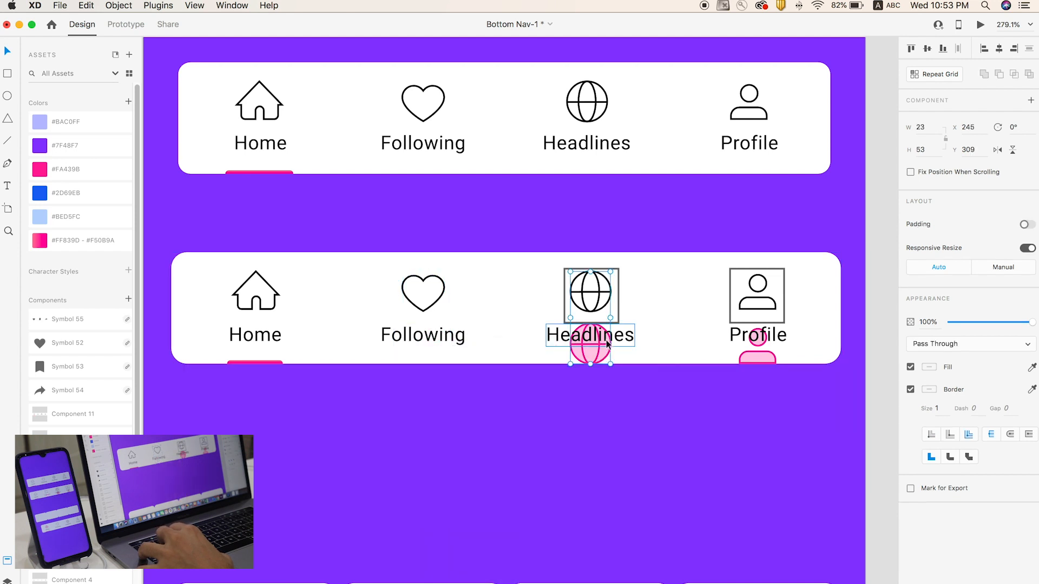
shift+click(620, 318)
right_click(620, 318)
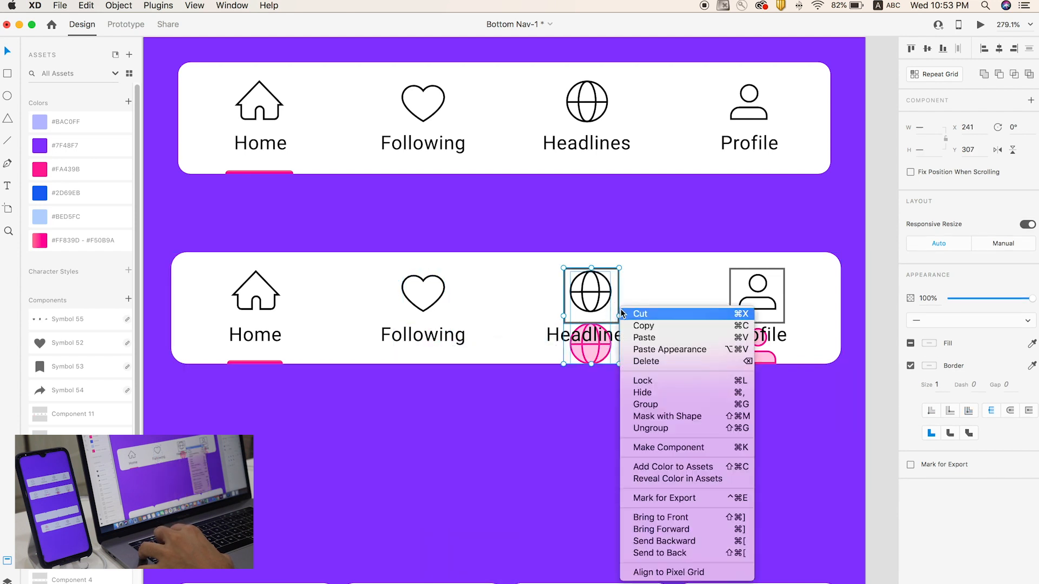
click(658, 421)
Mask the grouped profile icons with the square frame above the Profile label
click(781, 319)
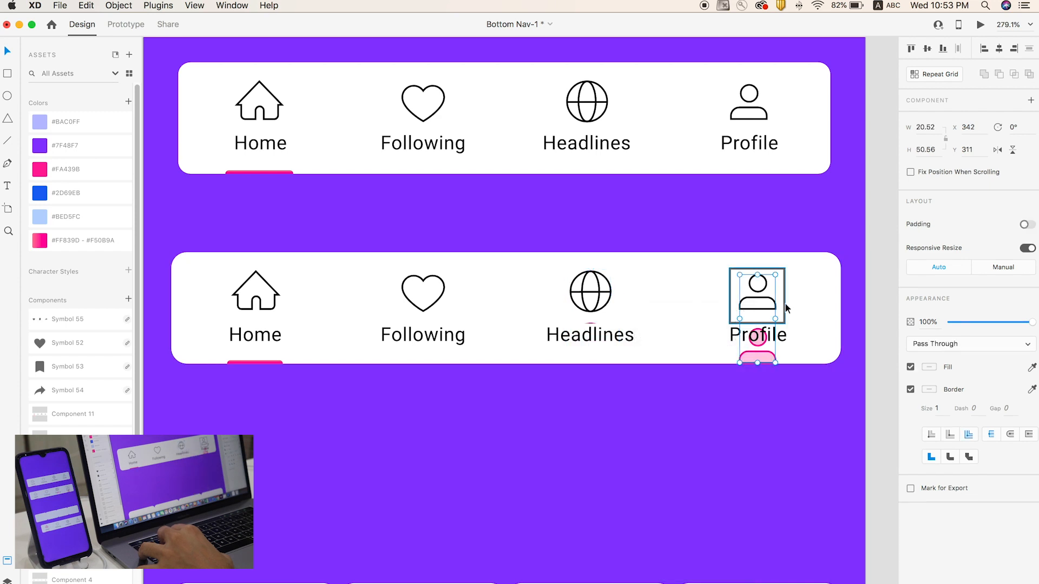
right_click(787, 304)
click(756, 356)
click(756, 355)
shift+click(785, 297)
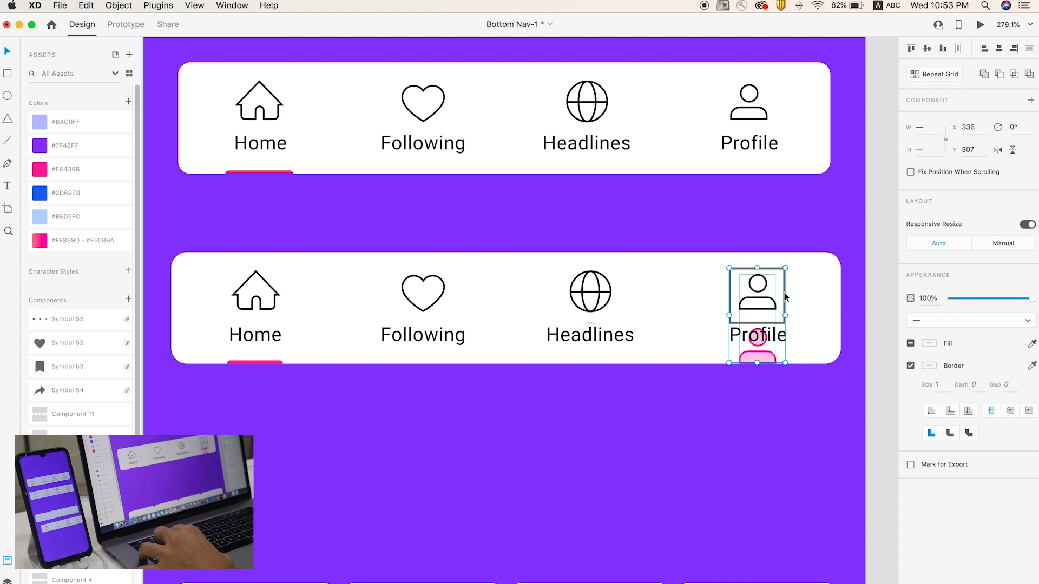
right_click(784, 297)
click(749, 403)
click(557, 394)
Select the second navigation bar with all its icons, labels and indicator, and turn it into a component
scroll(556, 394, down, 5)
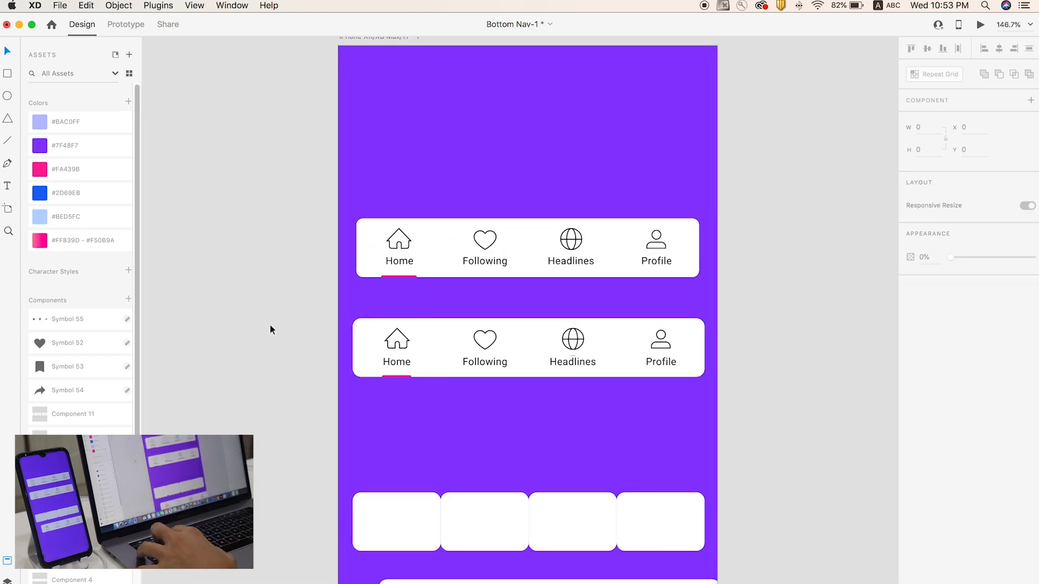
key(z)
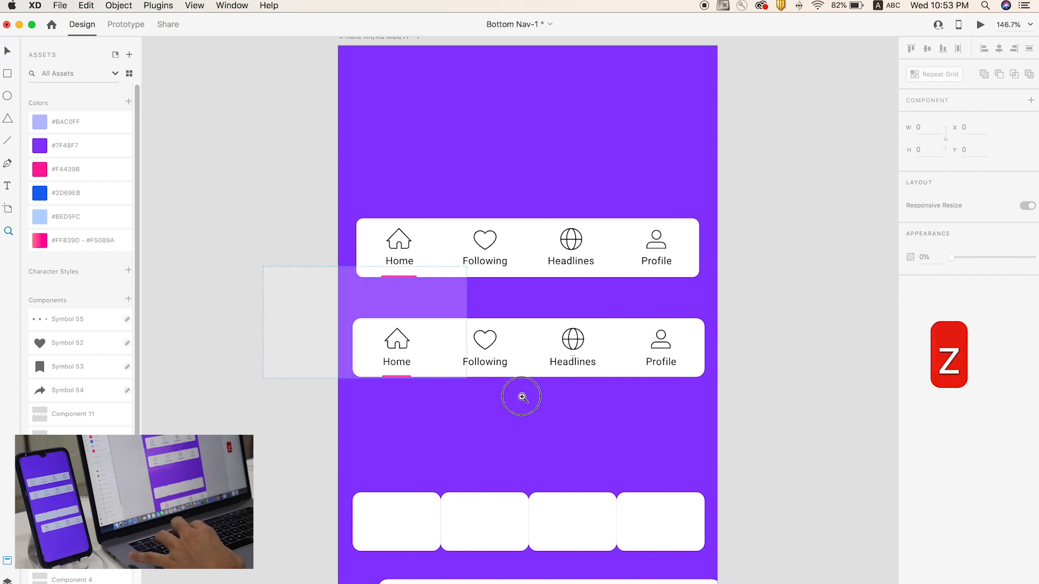
click(518, 397)
key(v)
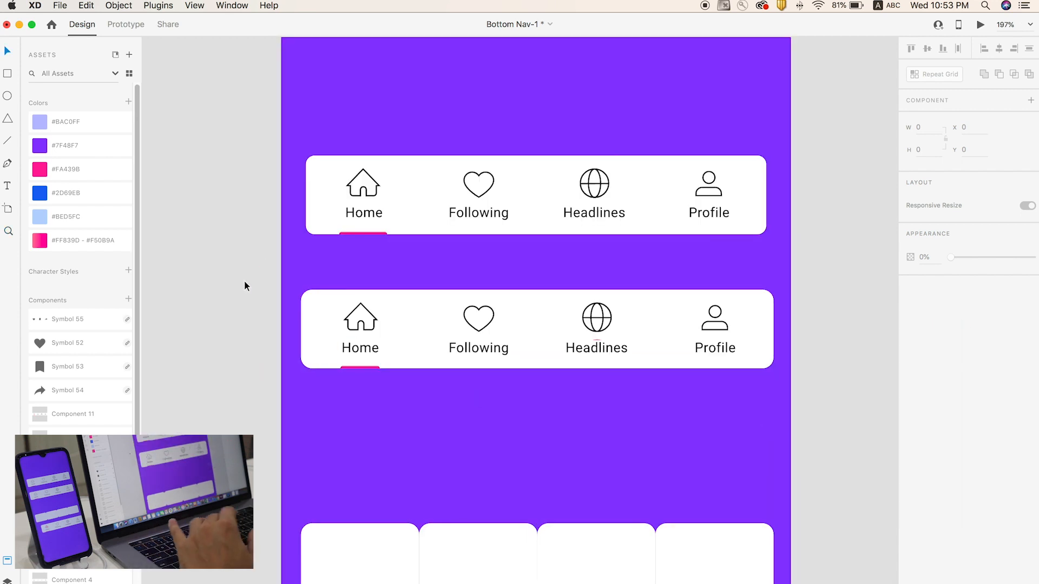
drag(244, 280, 798, 403)
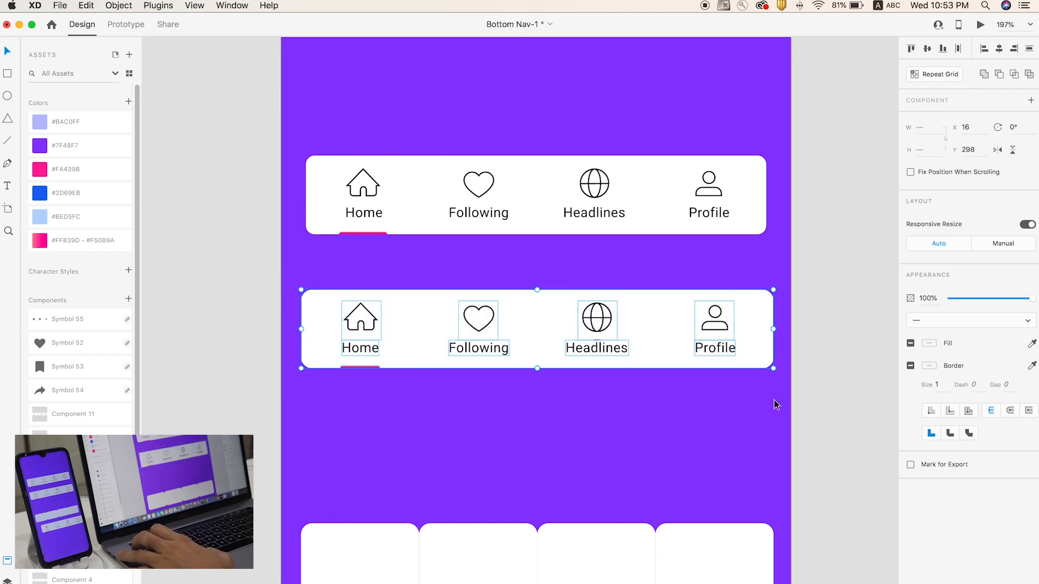
key(super+k)
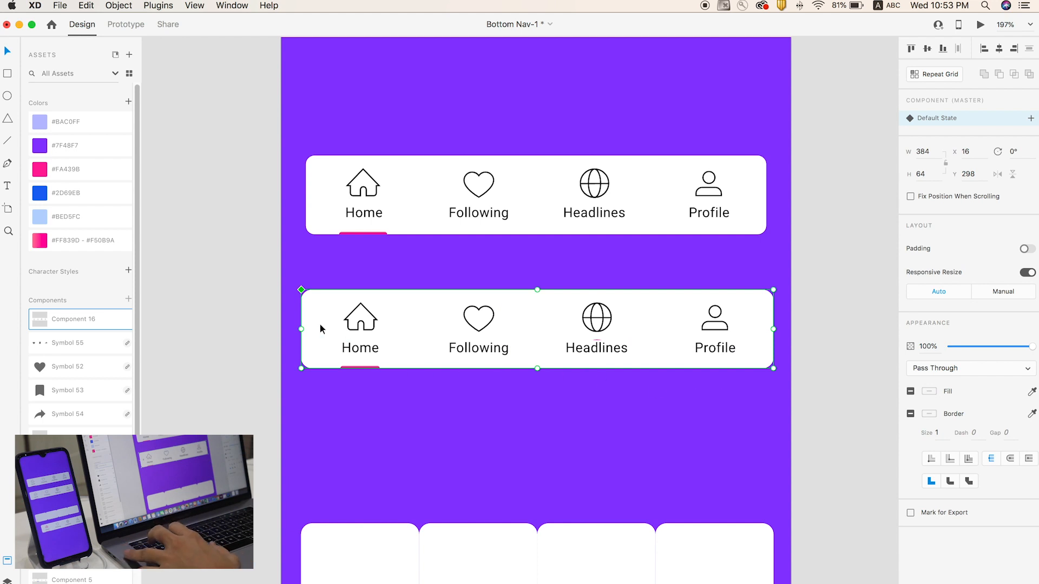
click(243, 315)
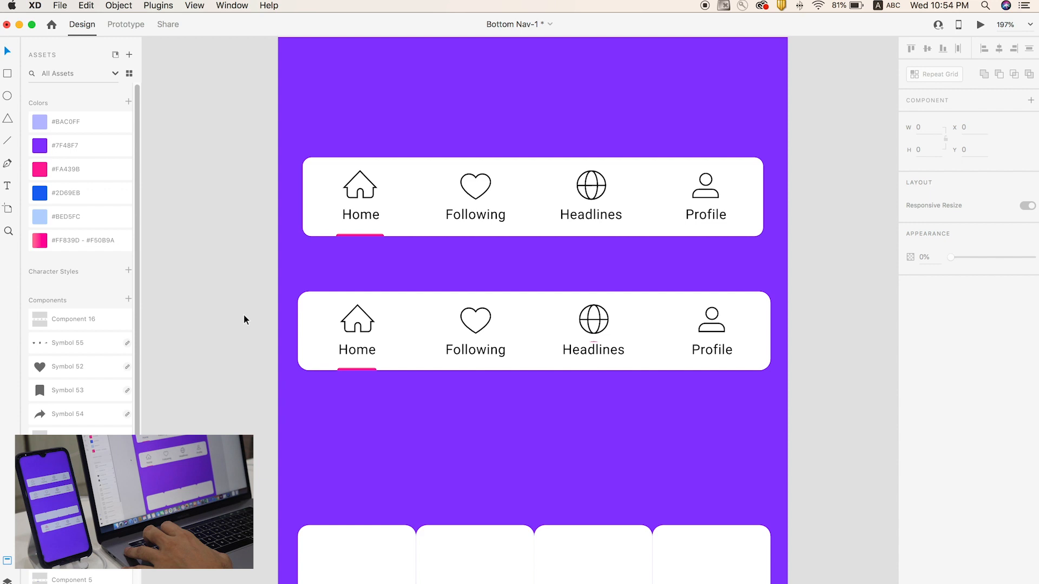
Add a new state named Following to the navigation bar component
click(404, 311)
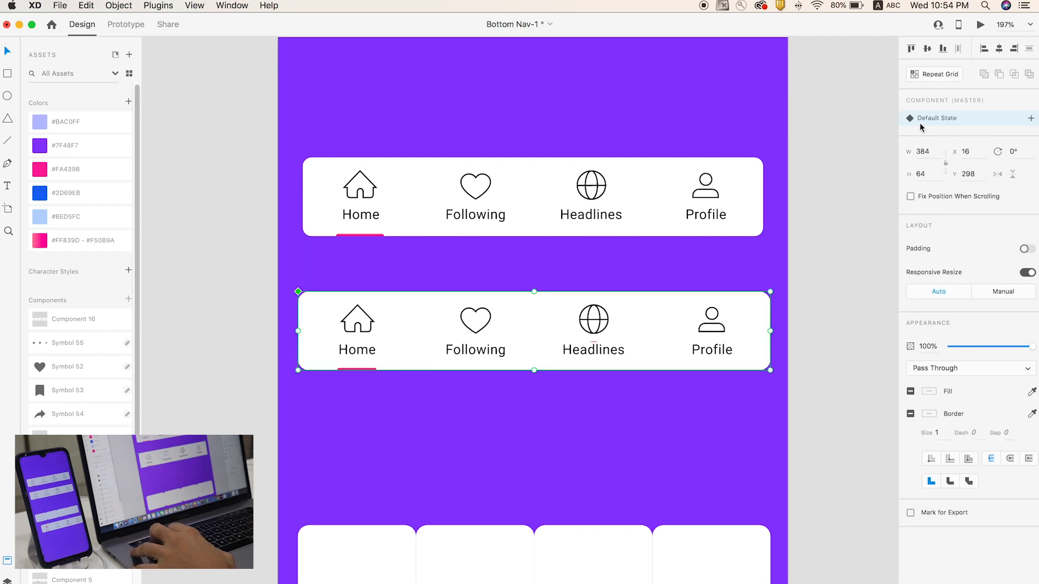
click(1031, 119)
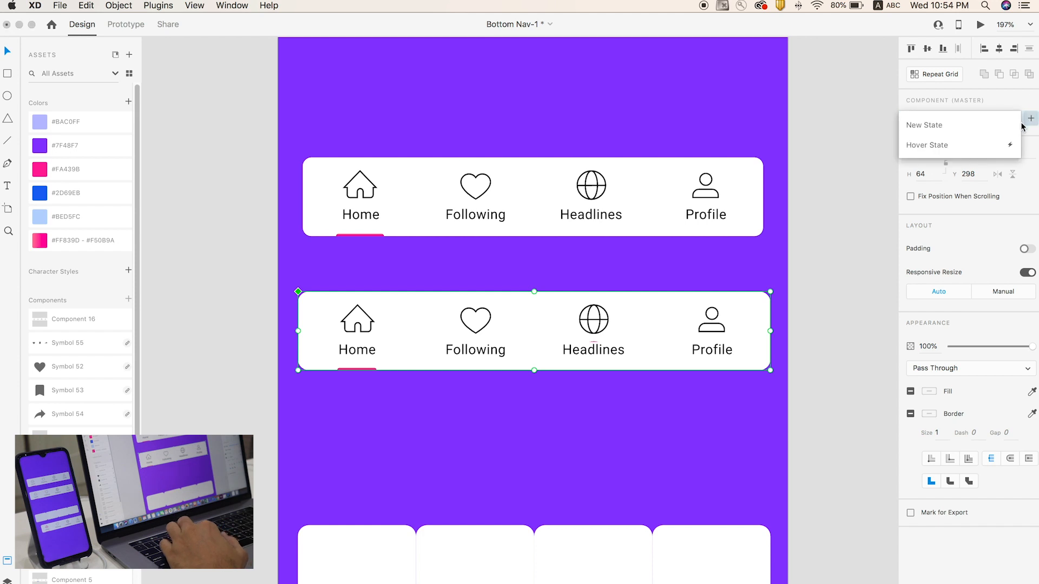
click(973, 125)
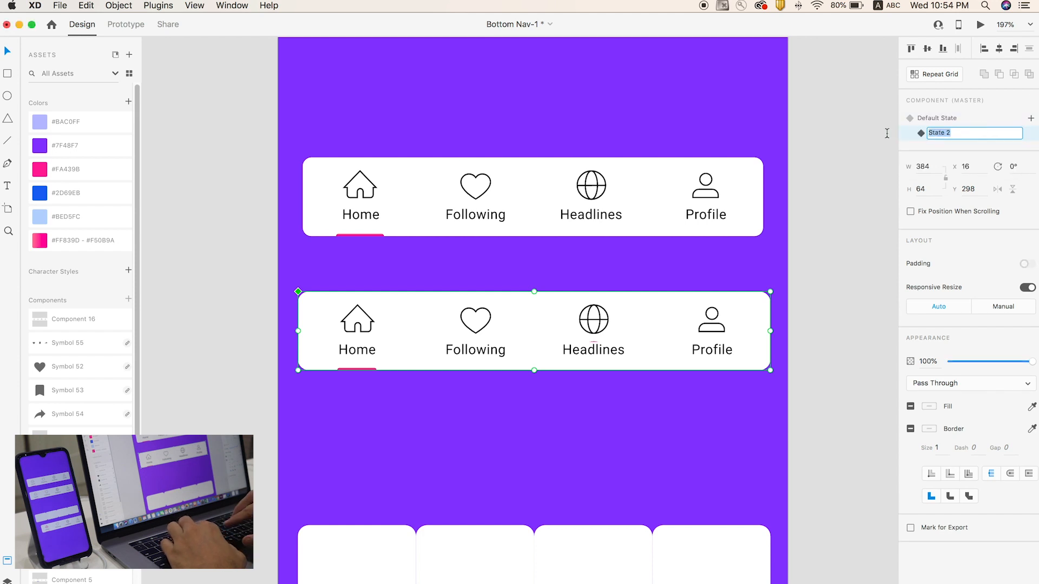
text(F)
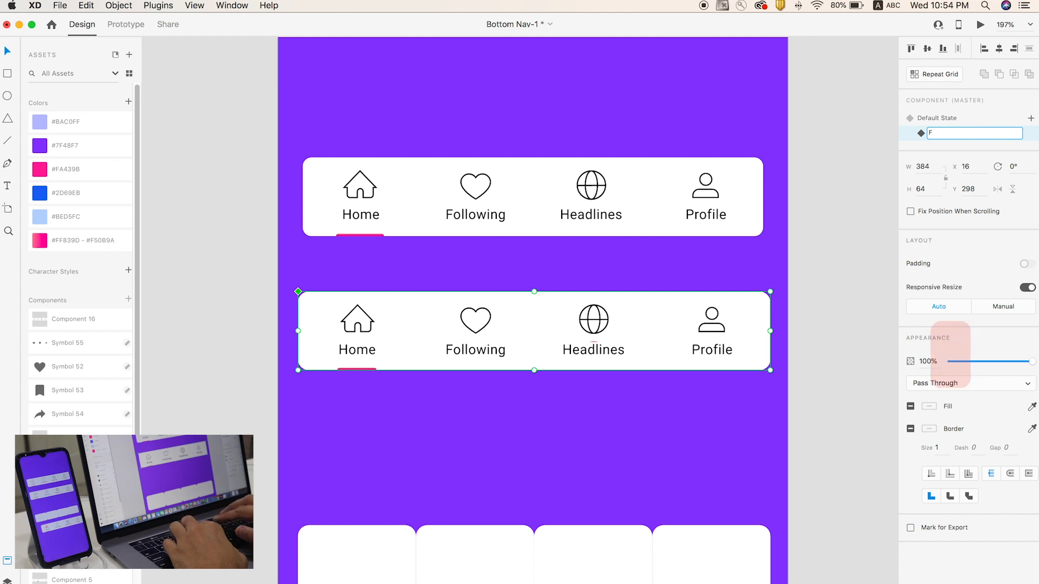
text(ollw)
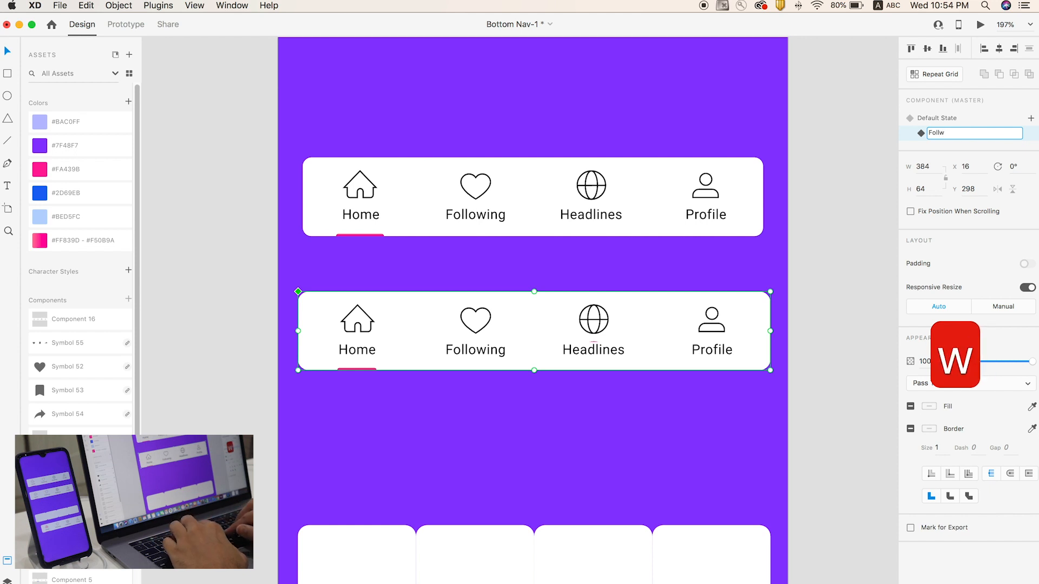
key(BackSpace)
text(s)
key(BackSpace)
text(wing)
key(Return)
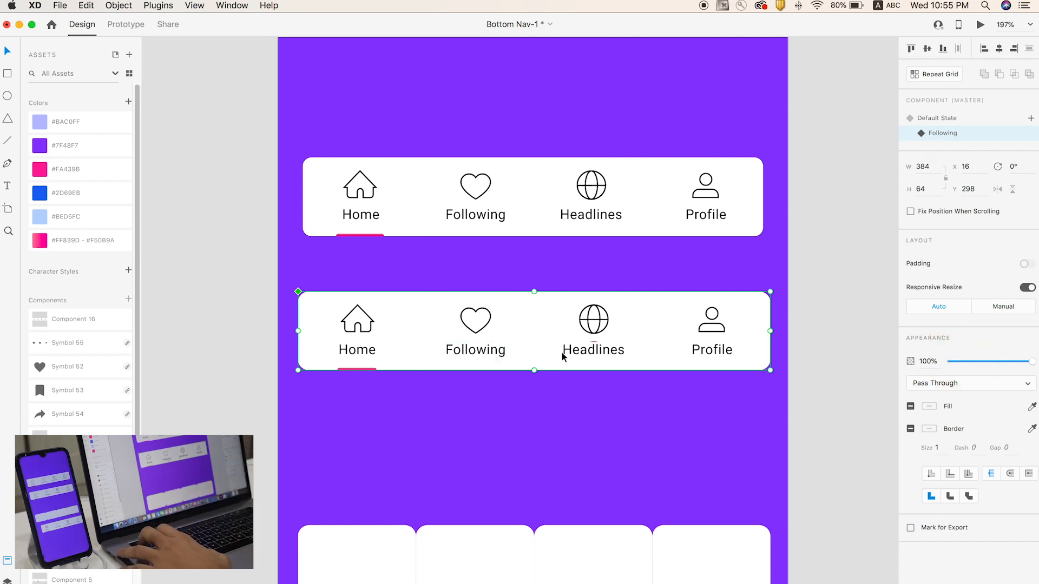
Add another new state named headline to the navigation bar component
click(1029, 119)
click(938, 125)
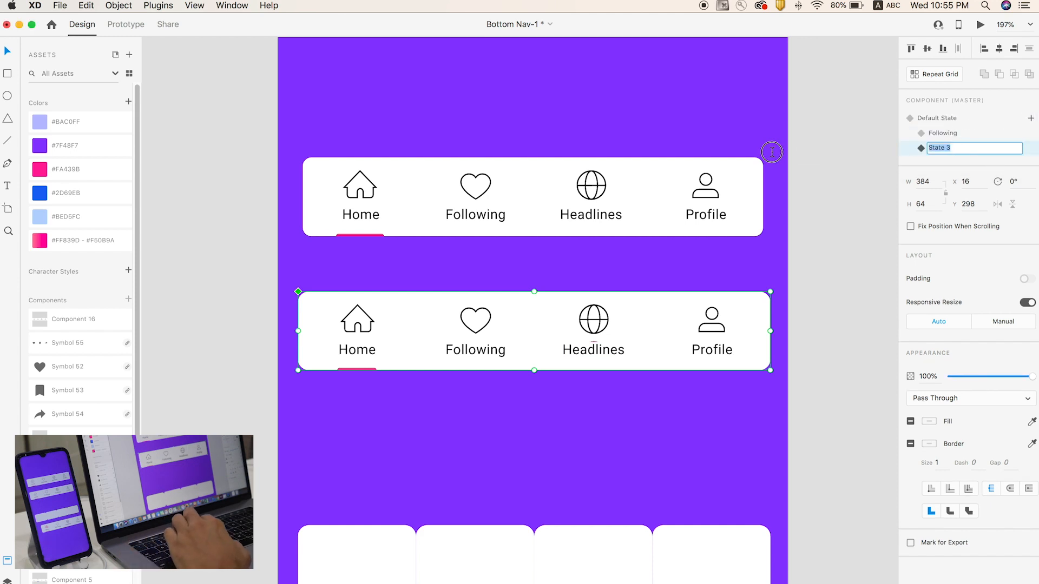
text(headline)
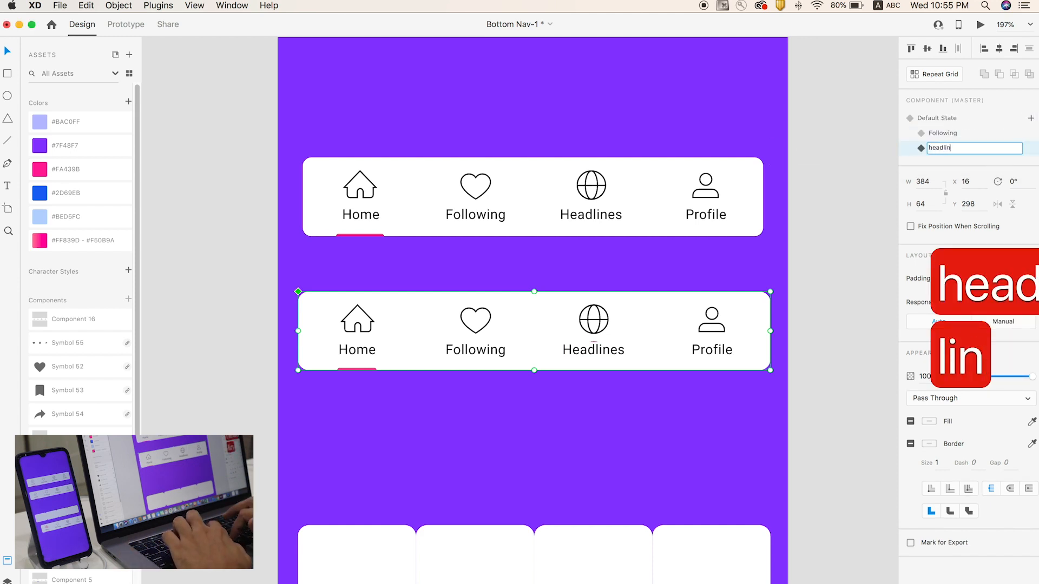
key(Return)
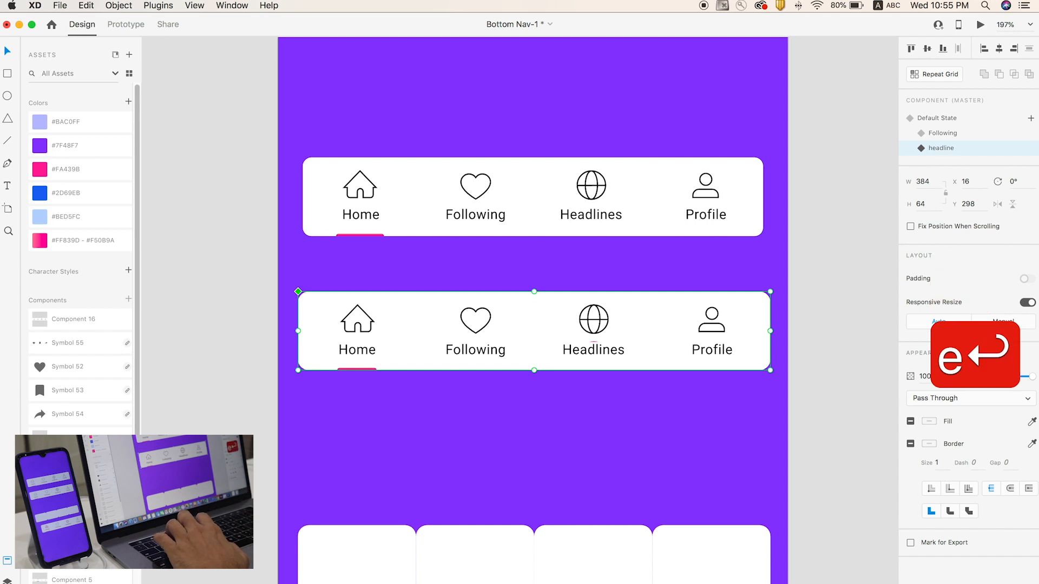
Add a further new state named profile to the navigation bar component
click(1031, 118)
click(928, 125)
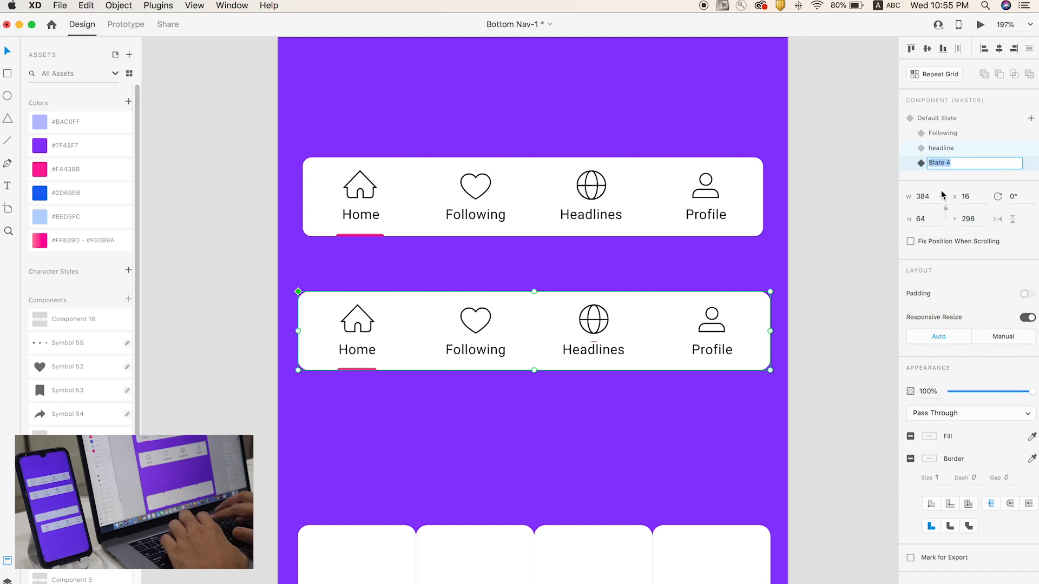
text(profile)
key(Return)
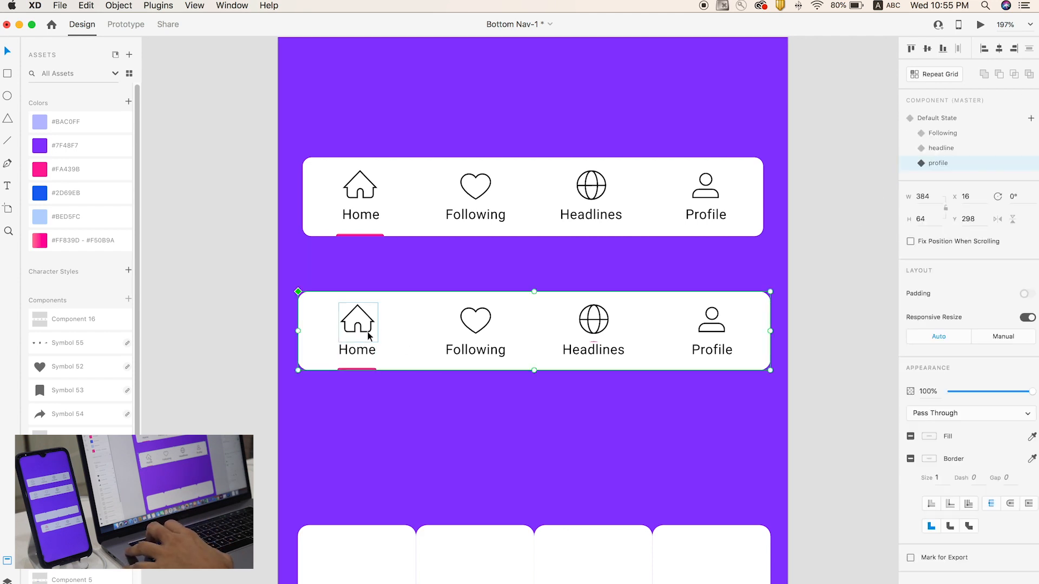
In the Default State, move the home icons up inside their mask so the pink home icon shows
click(940, 119)
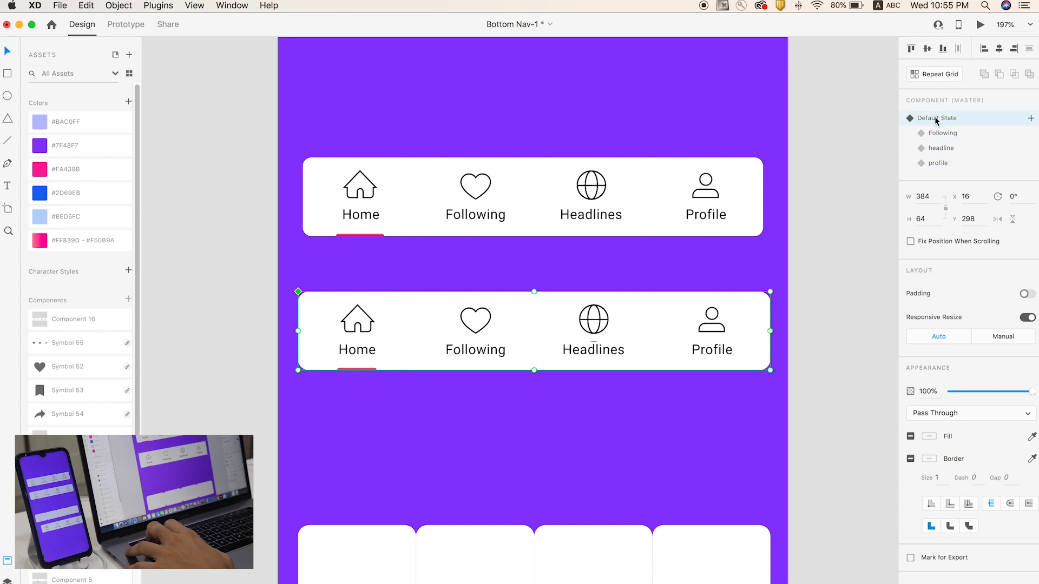
double_click(369, 327)
double_click(371, 326)
key(z)
drag(286, 278, 483, 379)
key(v)
click(450, 423)
drag(450, 424, 458, 318)
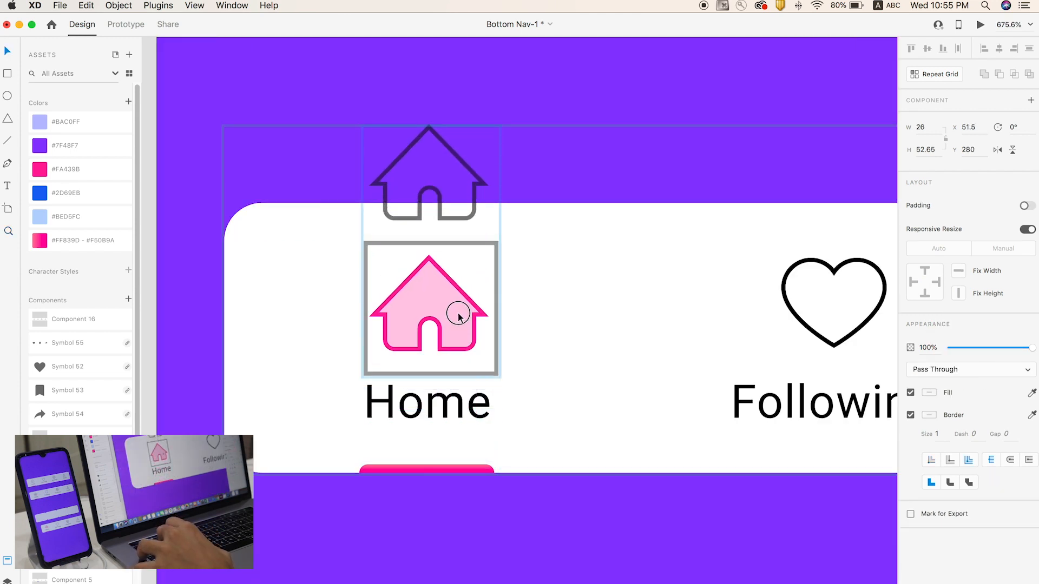
scroll(458, 317, down, 10)
click(365, 320)
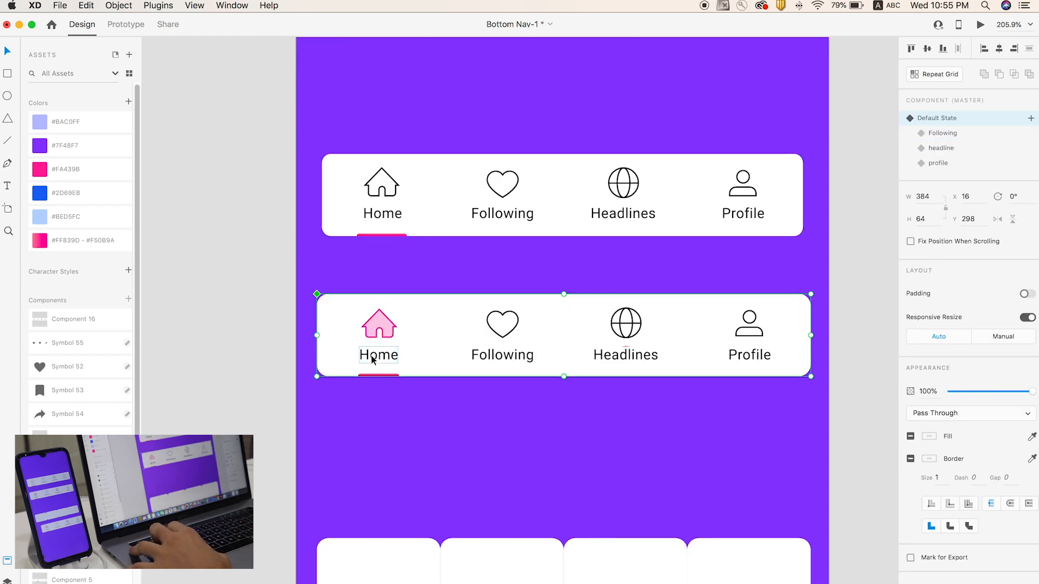
In the Following state, move the heart icons up inside their mask so the pink heart shows
click(240, 330)
click(499, 346)
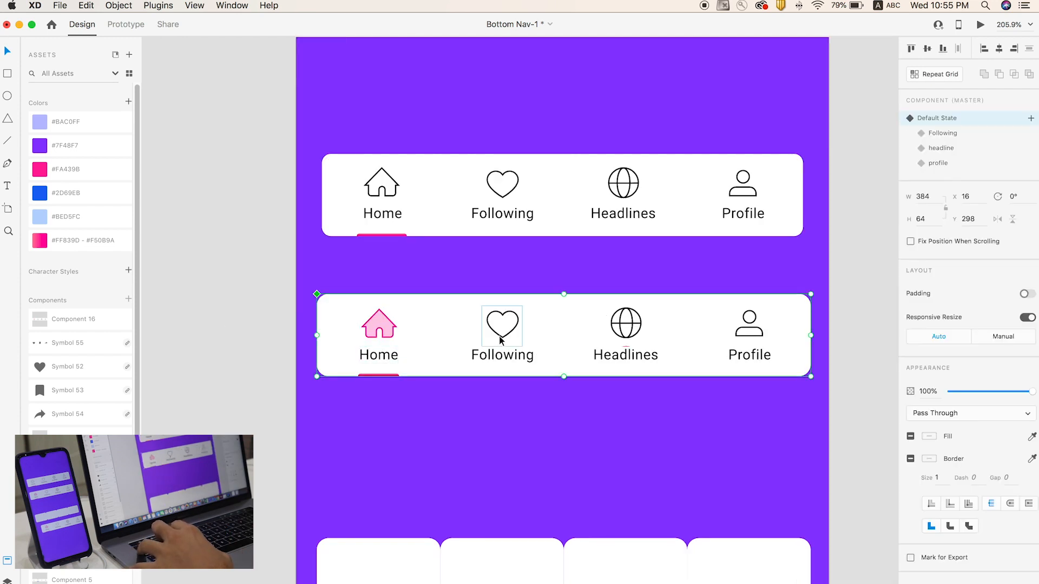
click(942, 136)
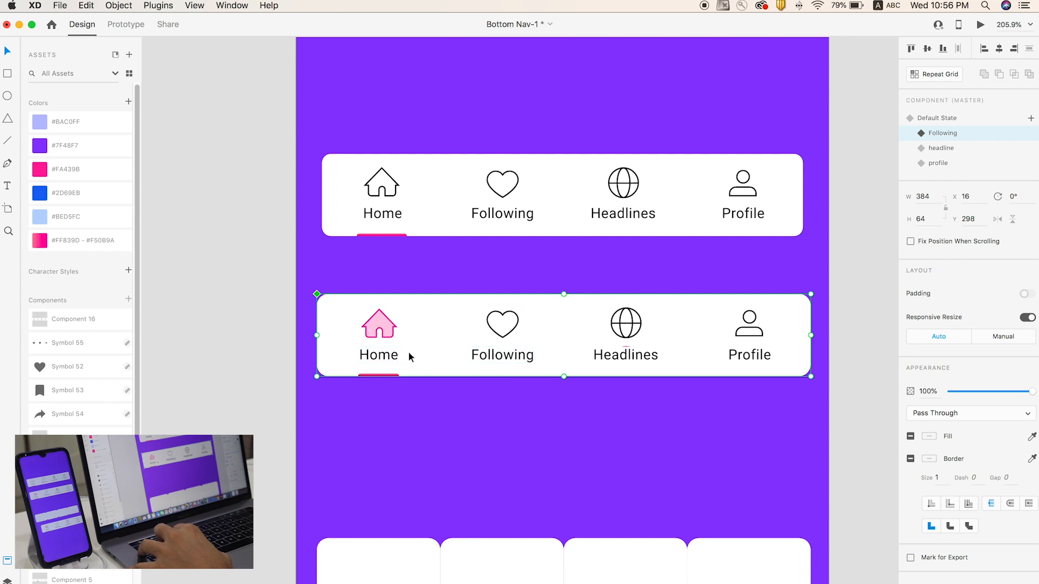
key(z)
drag(319, 266, 709, 419)
key(v)
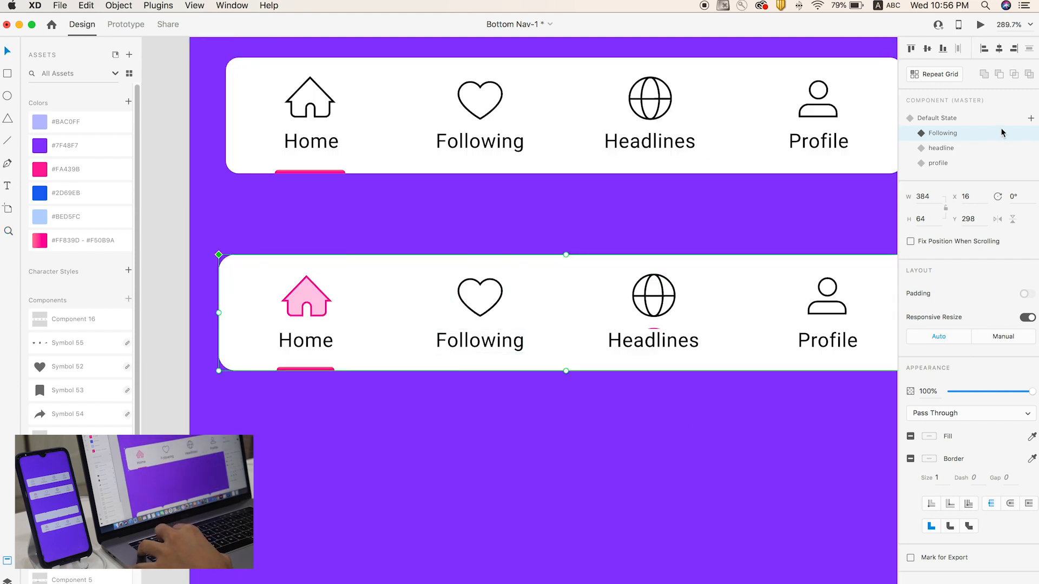
double_click(476, 316)
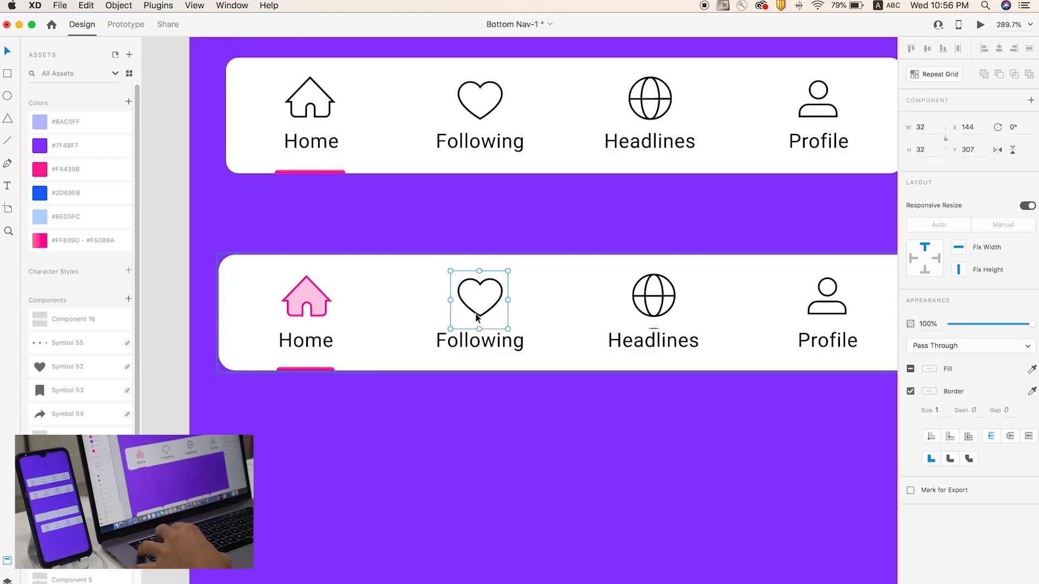
drag(487, 360, 487, 309)
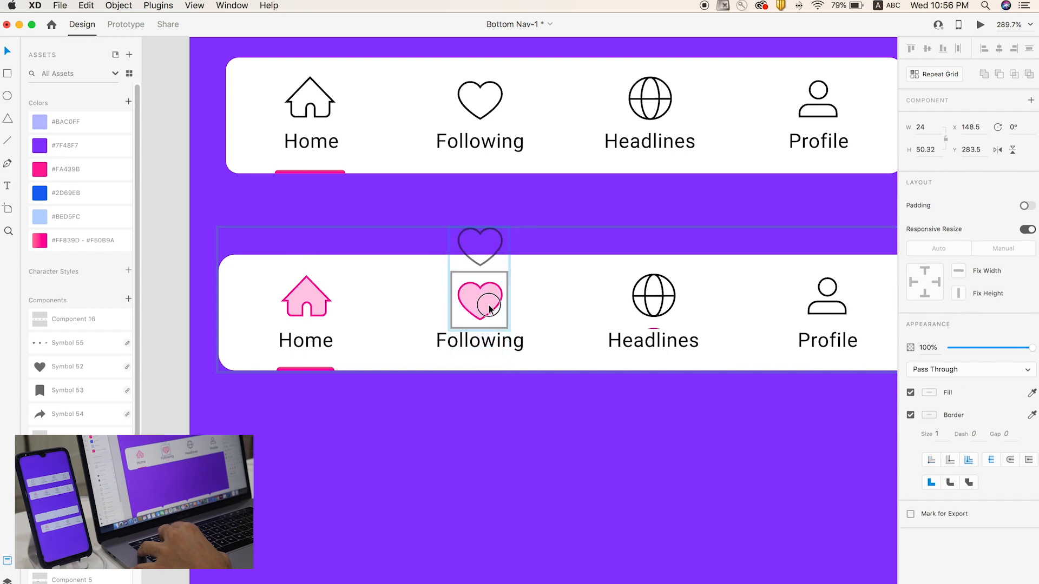
click(490, 411)
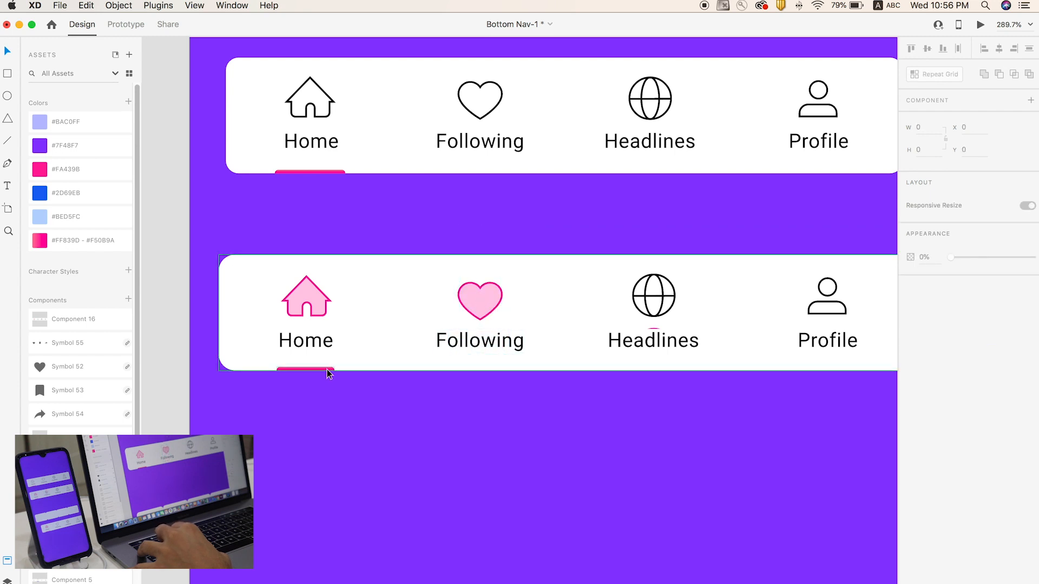
Move the pink indicator beneath the Following label and widen it to match the label
double_click(307, 369)
drag(302, 373, 524, 367)
click(454, 417)
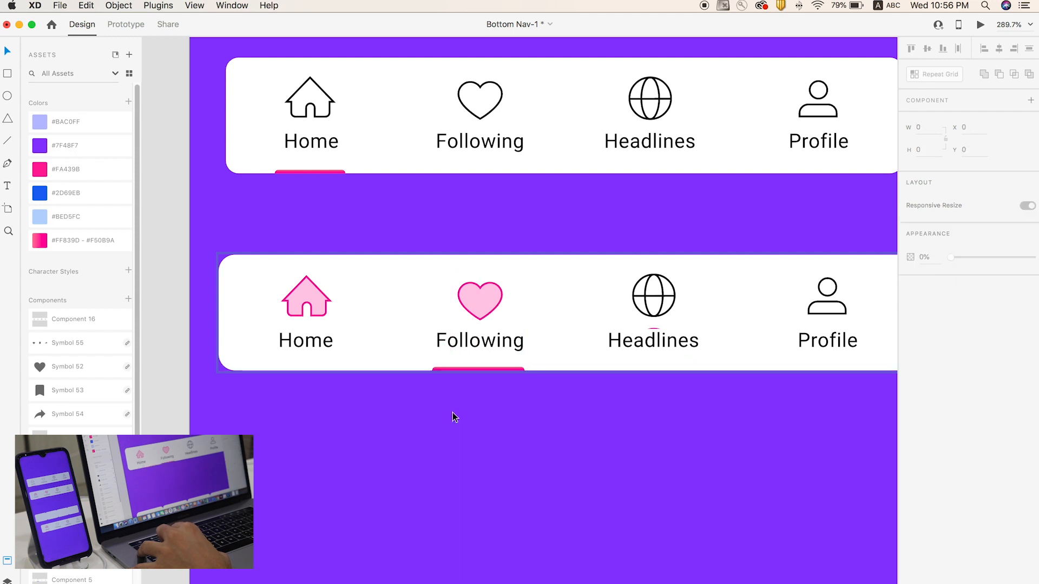
In the Following state, move the home icons down inside their mask so the black outline home shows
click(476, 303)
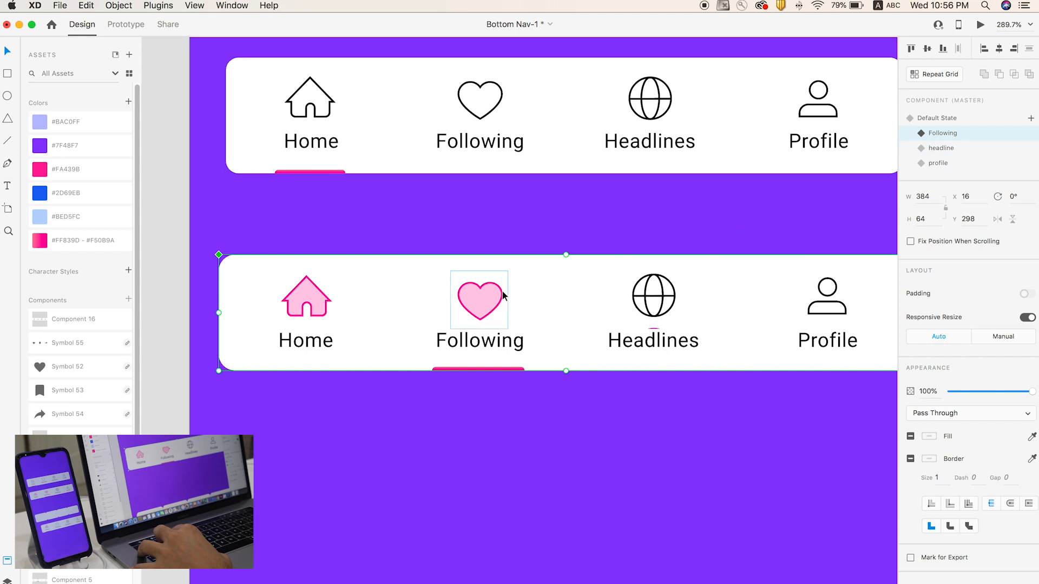
double_click(306, 295)
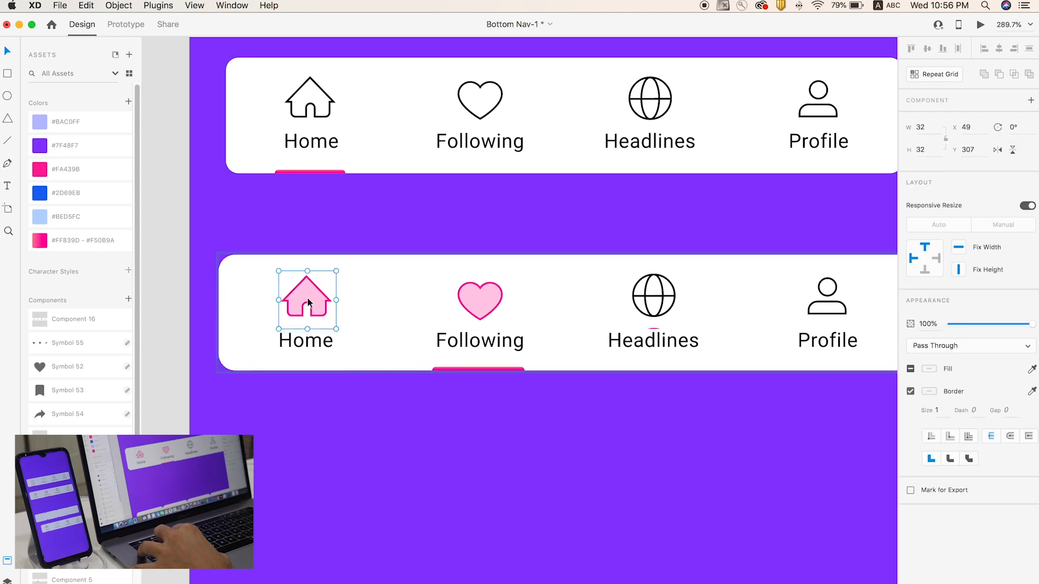
drag(308, 302, 308, 353)
click(433, 438)
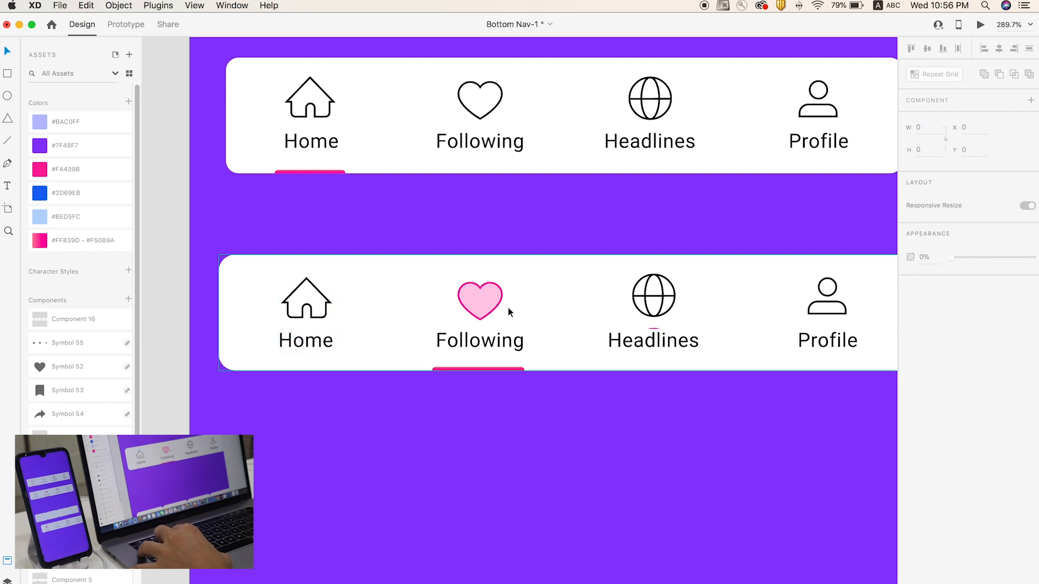
In the headline state, move the globe icons up inside their mask so the pink globe shows
click(495, 317)
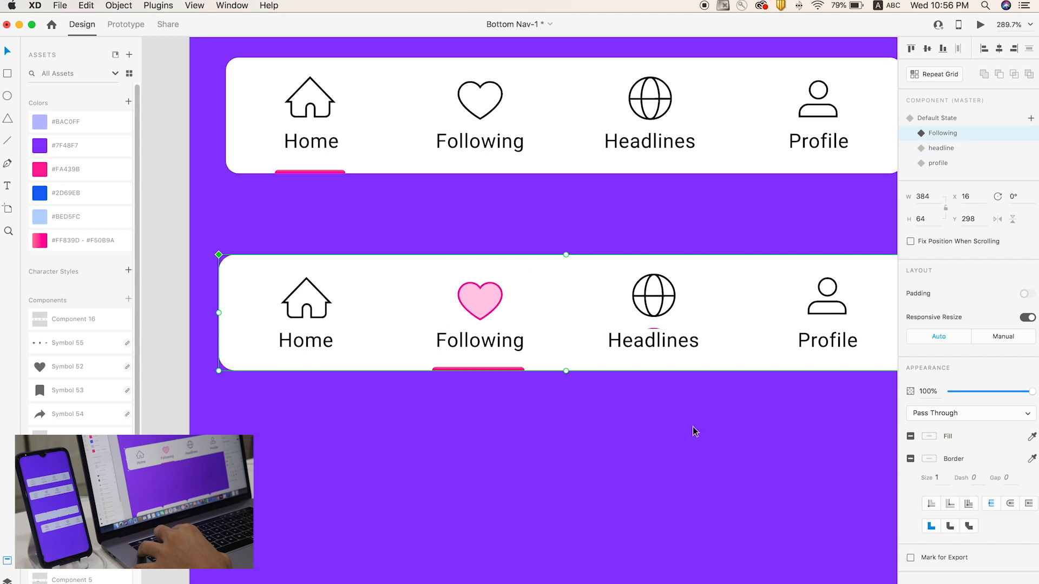
click(942, 147)
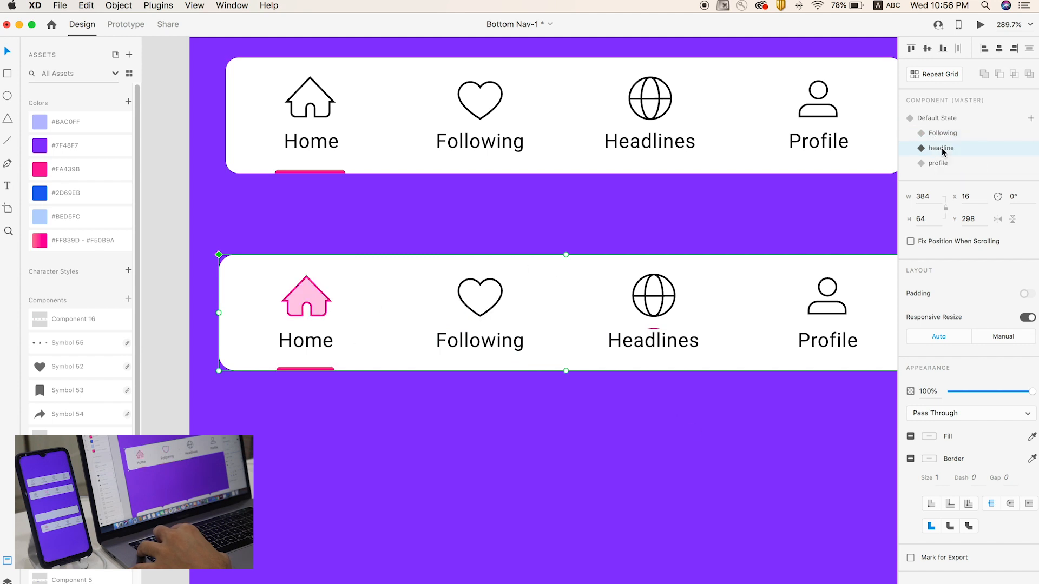
scroll(669, 343, right, 3)
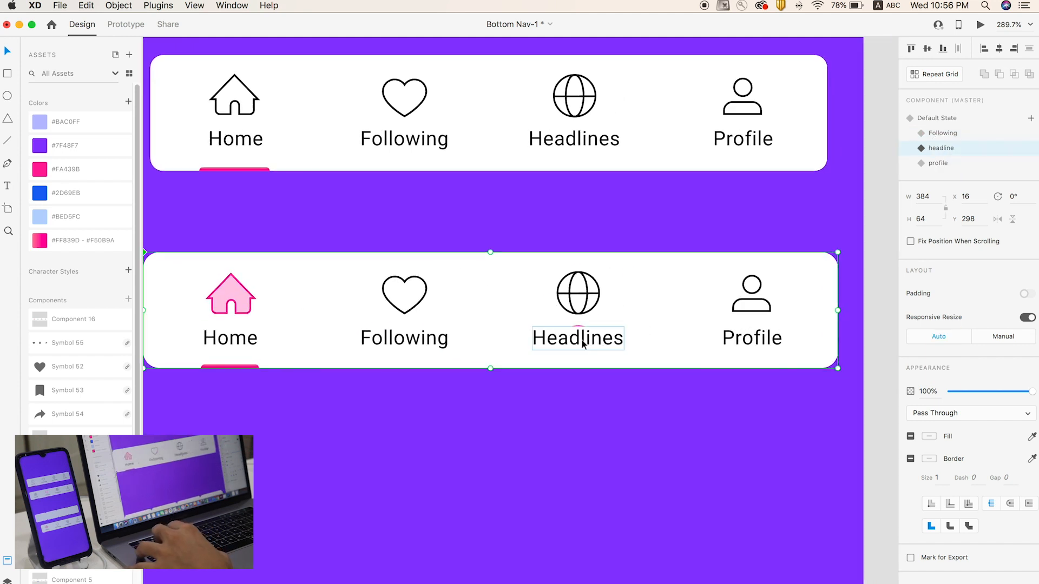
double_click(582, 344)
click(589, 299)
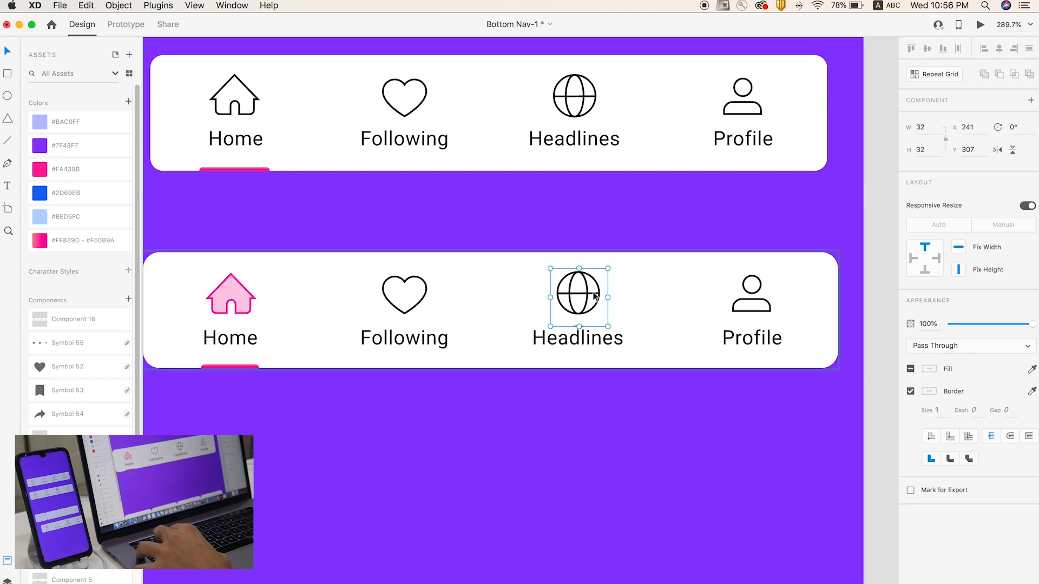
drag(590, 299, 589, 247)
key(Delete)
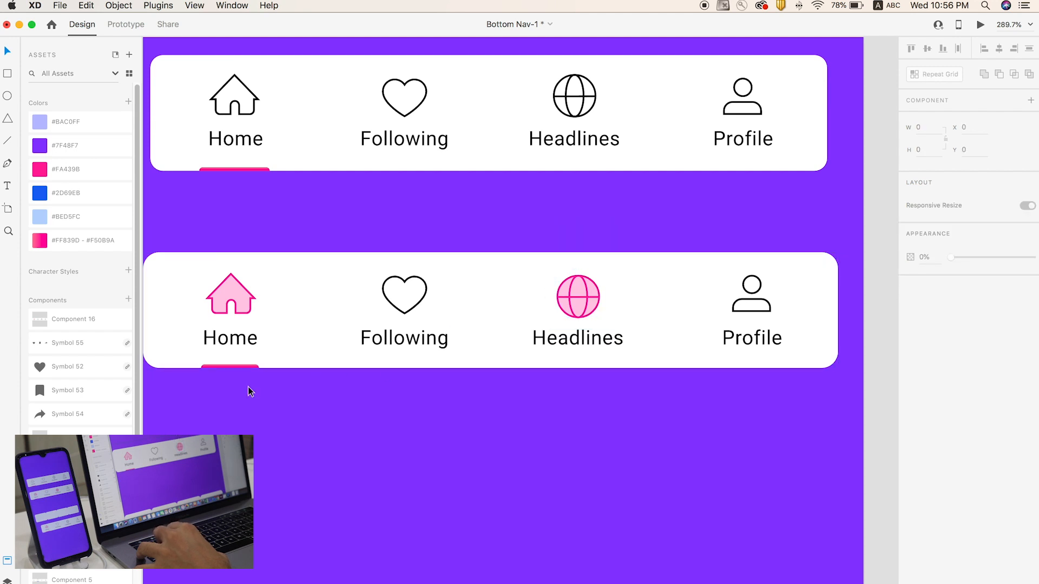
In the headline state, move the pink indicator beneath the Headlines label and widen it to match the label
click(242, 365)
double_click(242, 367)
drag(240, 369, 623, 366)
In the headline state, move the home icons down inside their mask so the black outline home shows
click(230, 297)
drag(229, 297, 235, 345)
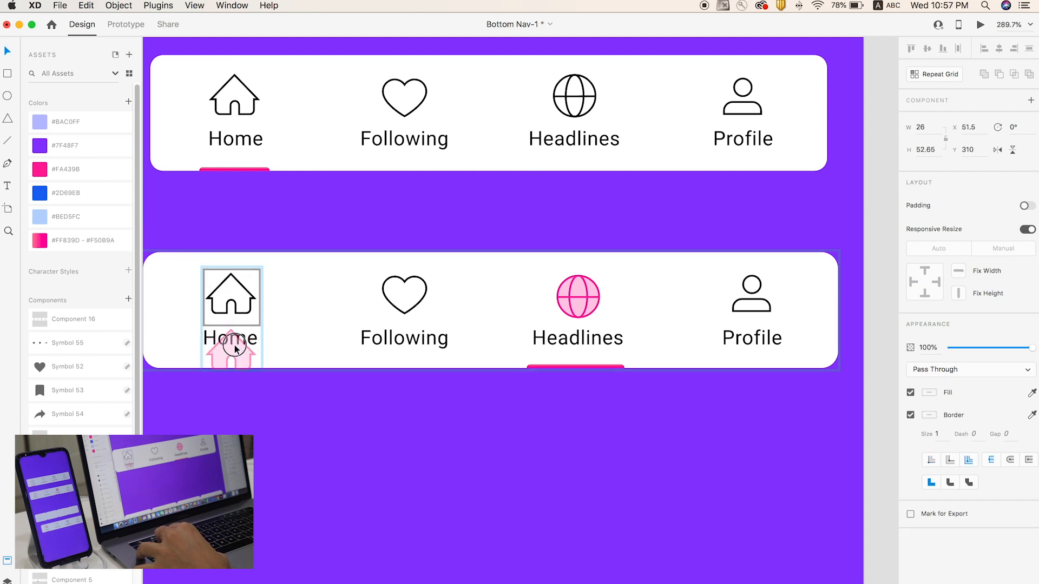
click(515, 418)
Switch the component to the profile state and move the person icons up inside their mask so the pink person shows
click(587, 291)
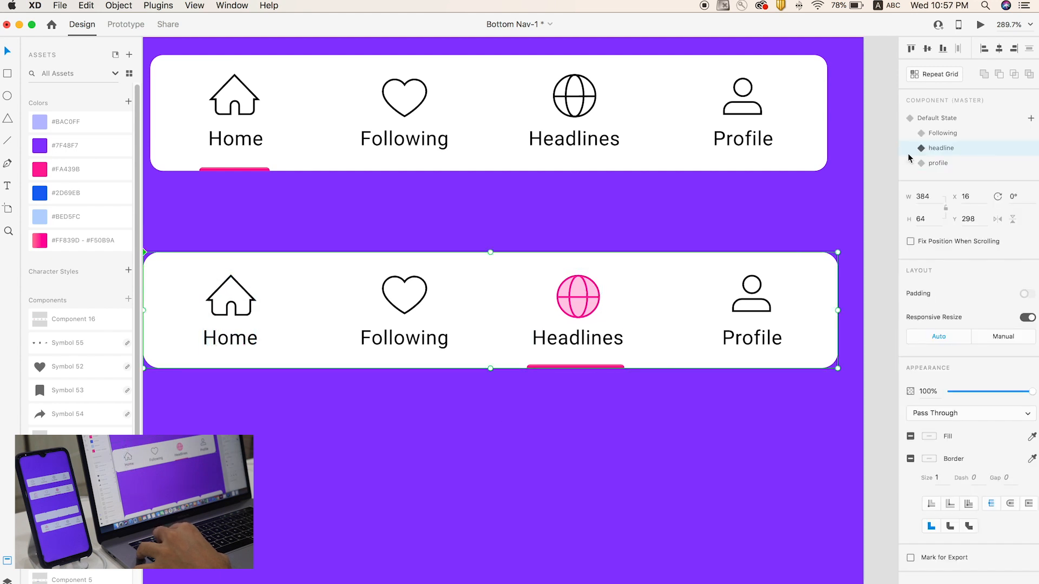
click(941, 164)
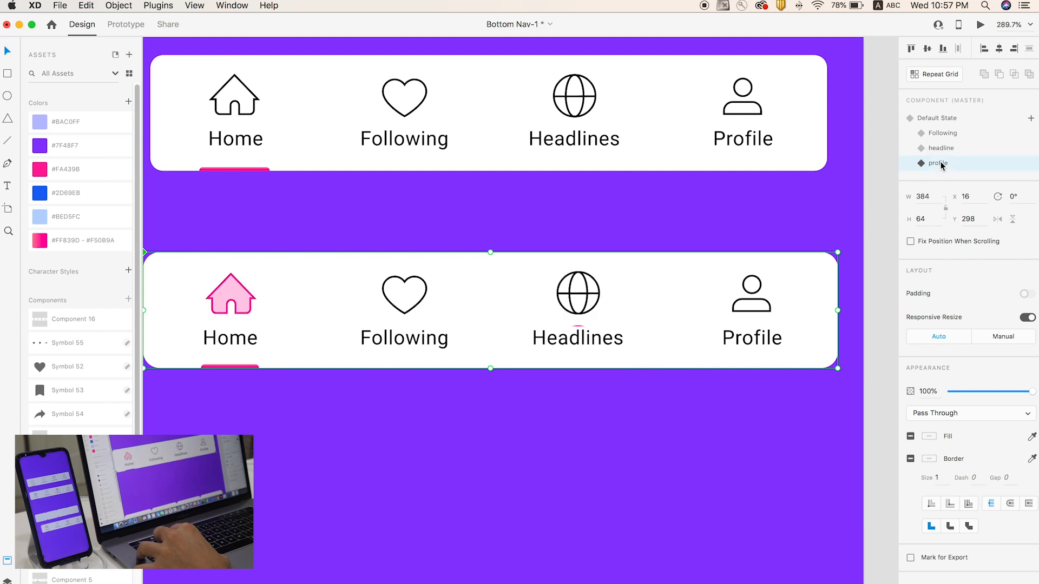
double_click(752, 304)
double_click(751, 305)
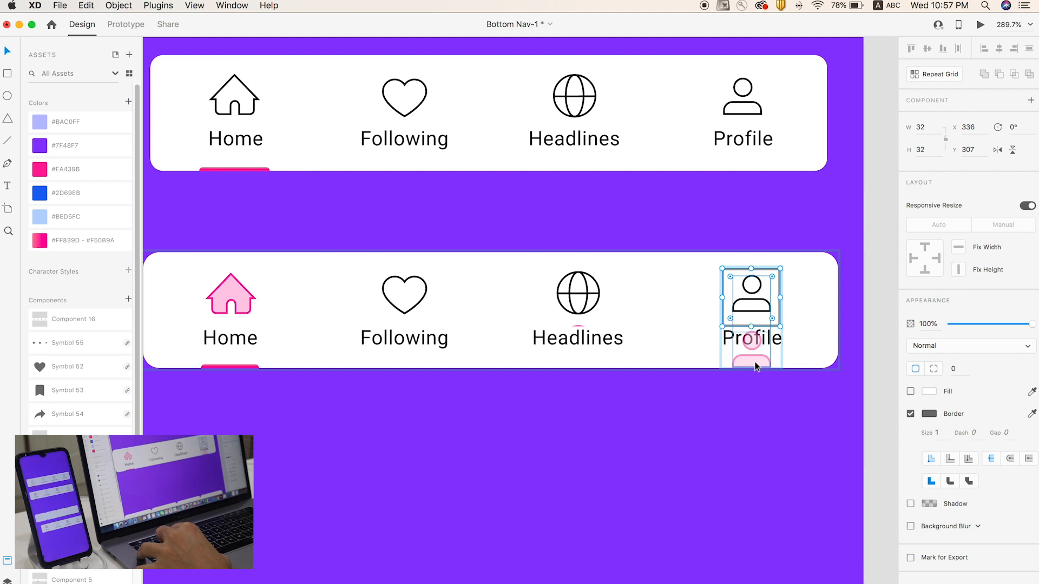
drag(751, 359, 756, 304)
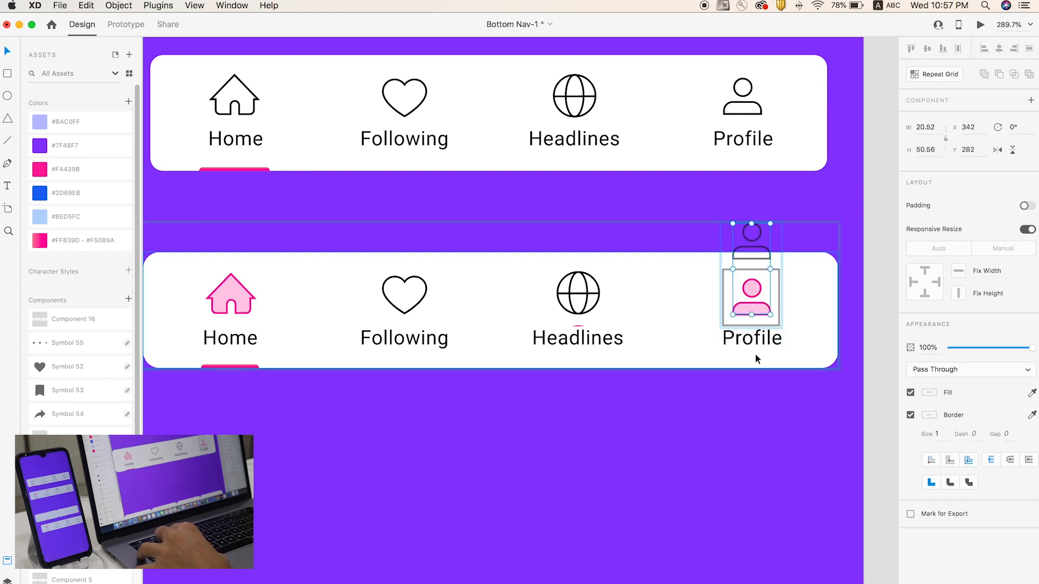
In the profile state, move the pink indicator beneath the Profile label, keeping it 32 wide
click(739, 405)
click(244, 361)
double_click(237, 364)
drag(237, 365, 760, 362)
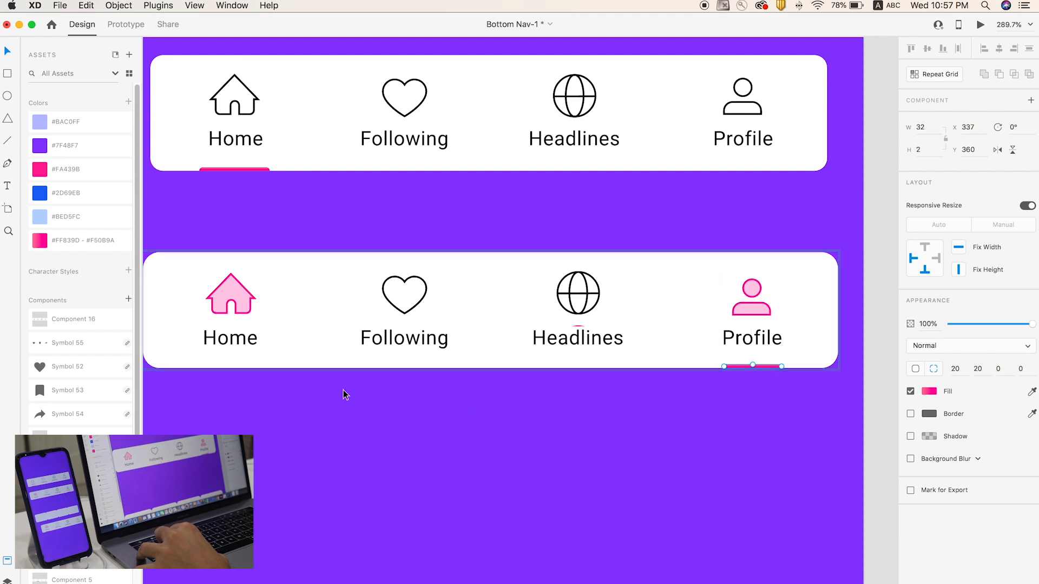
In the profile state, move the home icons down inside their mask so the black outline home shows
click(230, 295)
drag(231, 300, 237, 352)
click(385, 379)
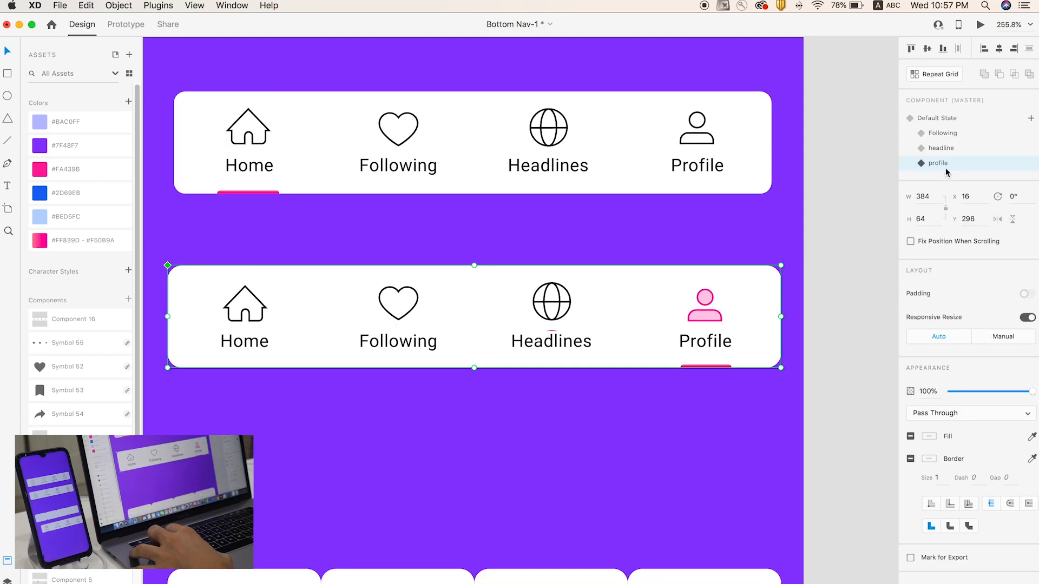
Review the headline, Following, profile and Default State versions of the component in turn, ending on Default State
click(943, 150)
click(941, 135)
click(940, 119)
click(939, 134)
click(939, 149)
click(938, 164)
click(938, 119)
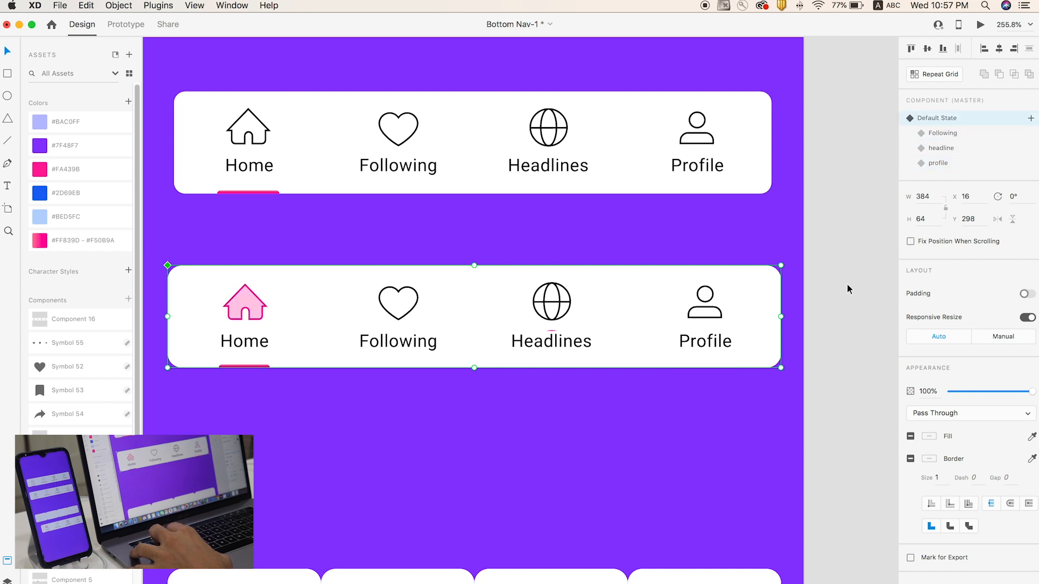
click(846, 266)
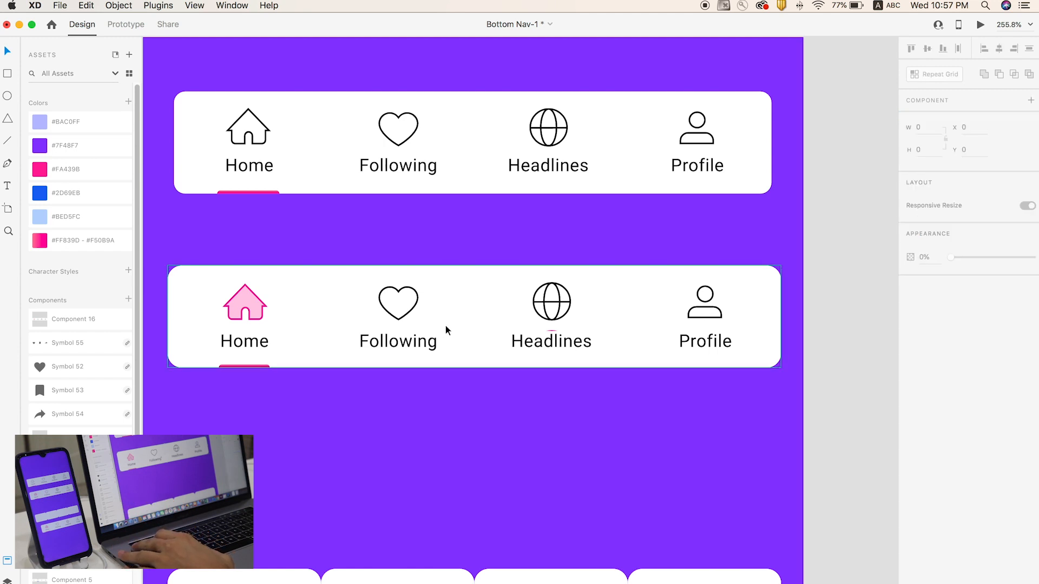
In Prototype mode, give the Default State's heart icon a Tap interaction that auto-animates to the Following state
click(117, 25)
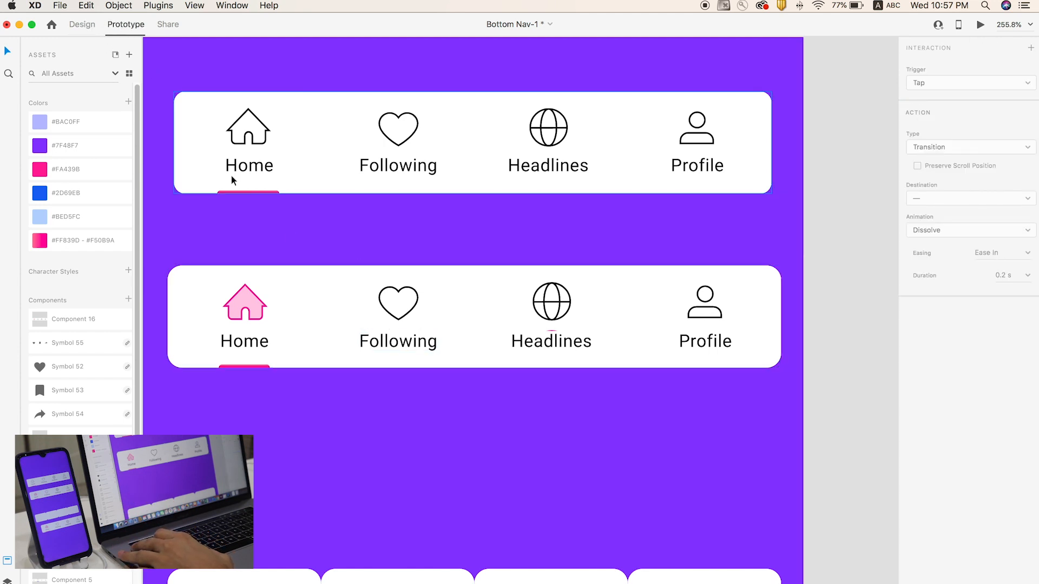
click(395, 292)
double_click(396, 292)
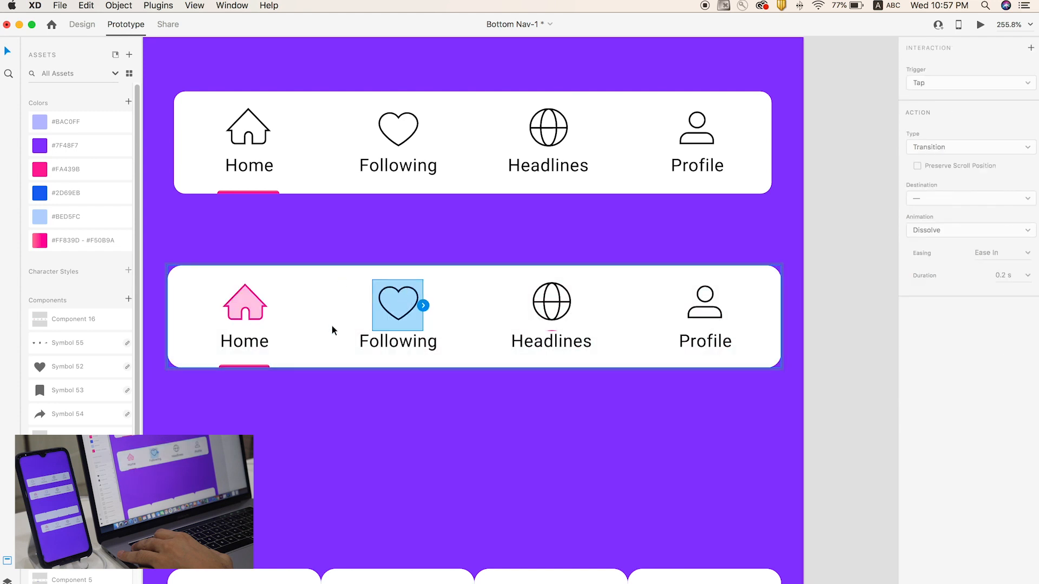
click(425, 308)
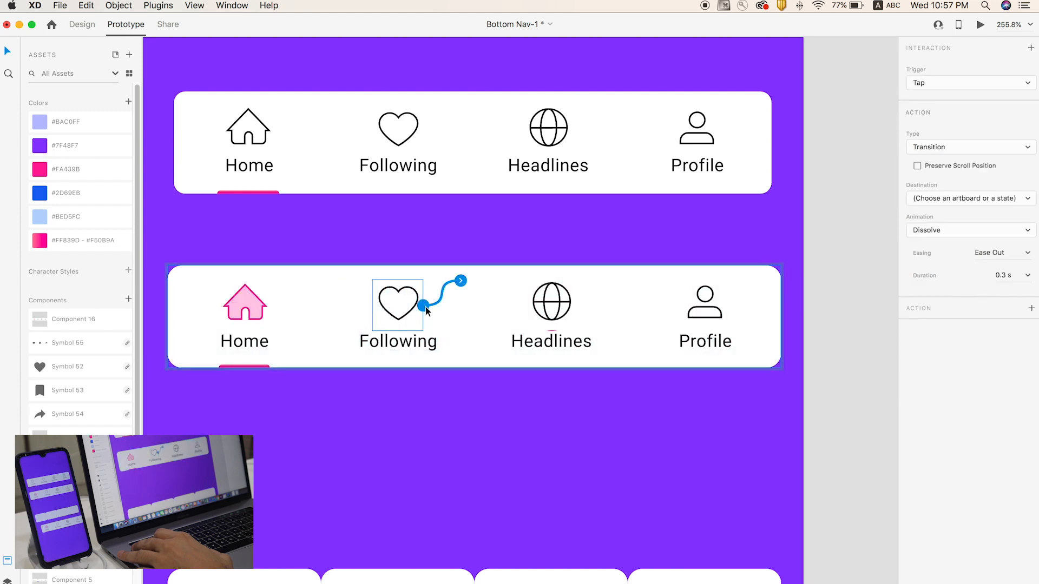
click(956, 148)
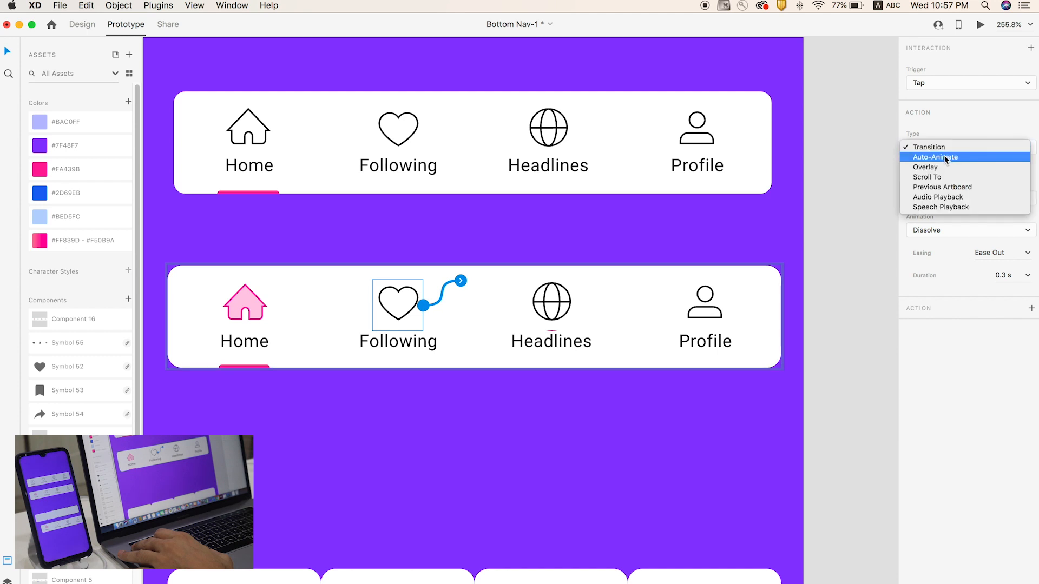
click(944, 157)
click(958, 177)
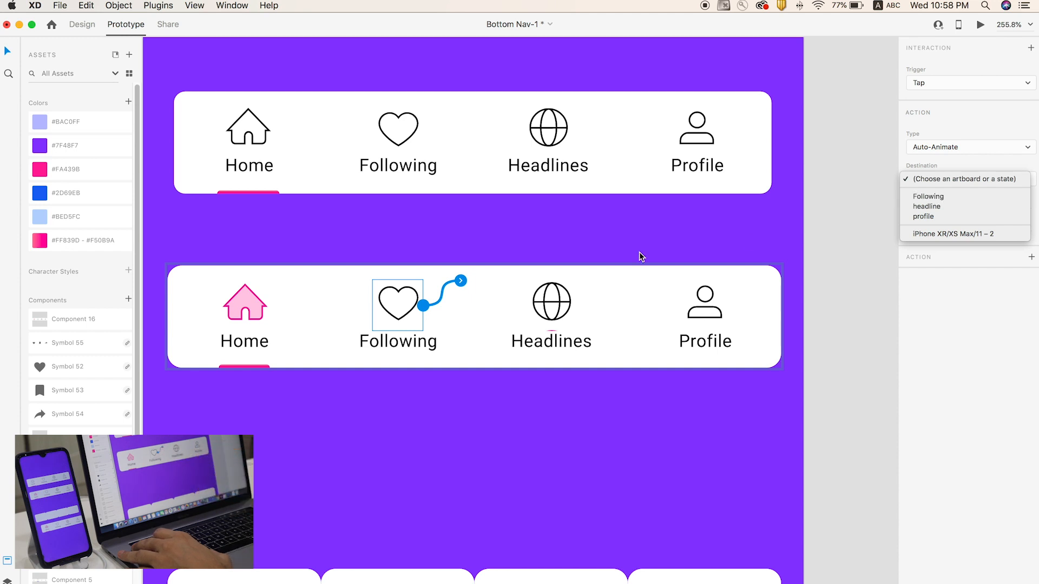
click(930, 197)
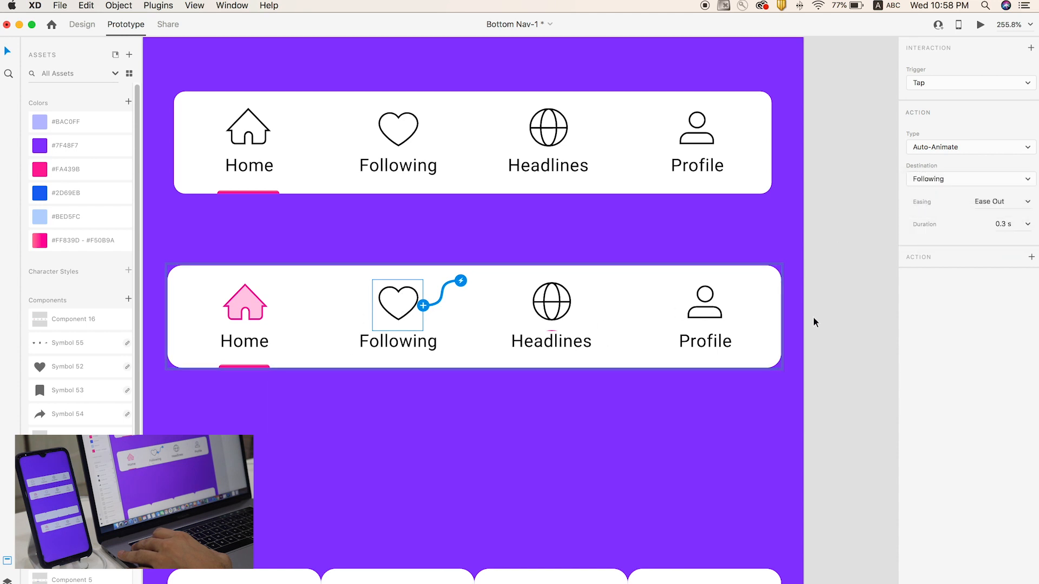
Give the Default State's globe icon a Tap interaction that auto-animates to the headline state
click(550, 326)
double_click(557, 309)
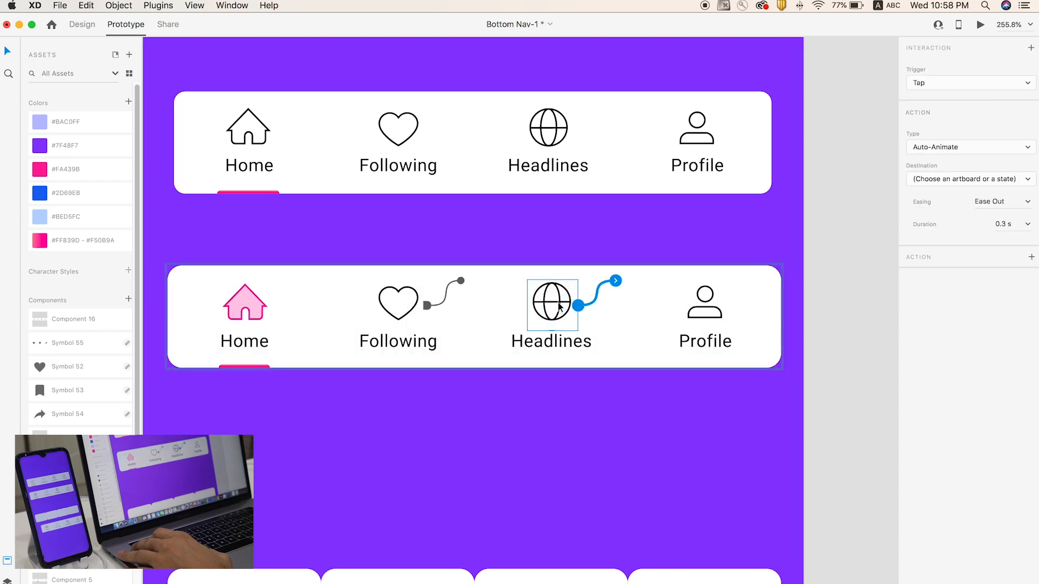
click(960, 182)
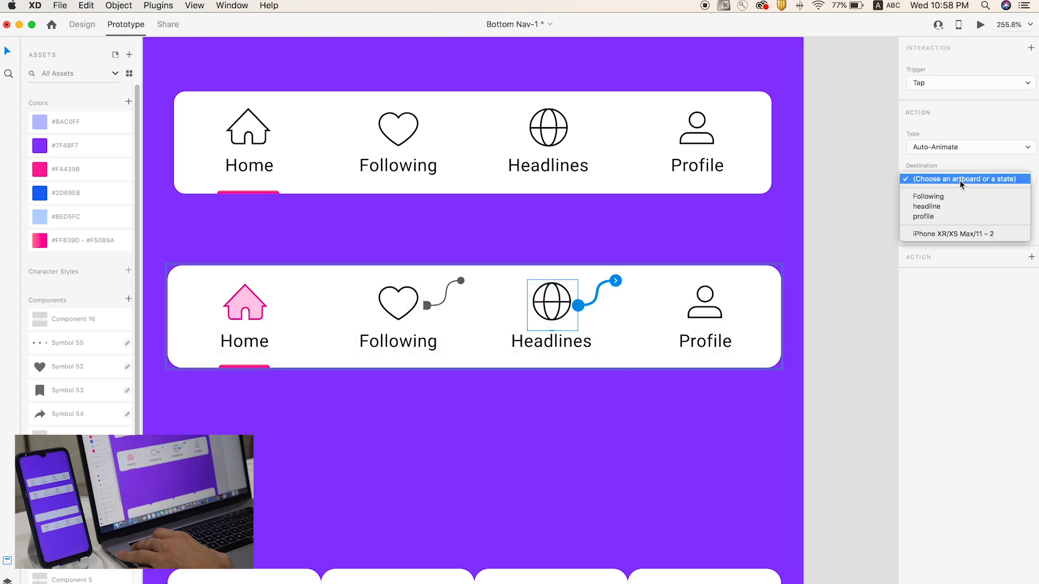
click(934, 209)
Give the Default State's person icon a Tap interaction that auto-animates to the profile state
click(703, 300)
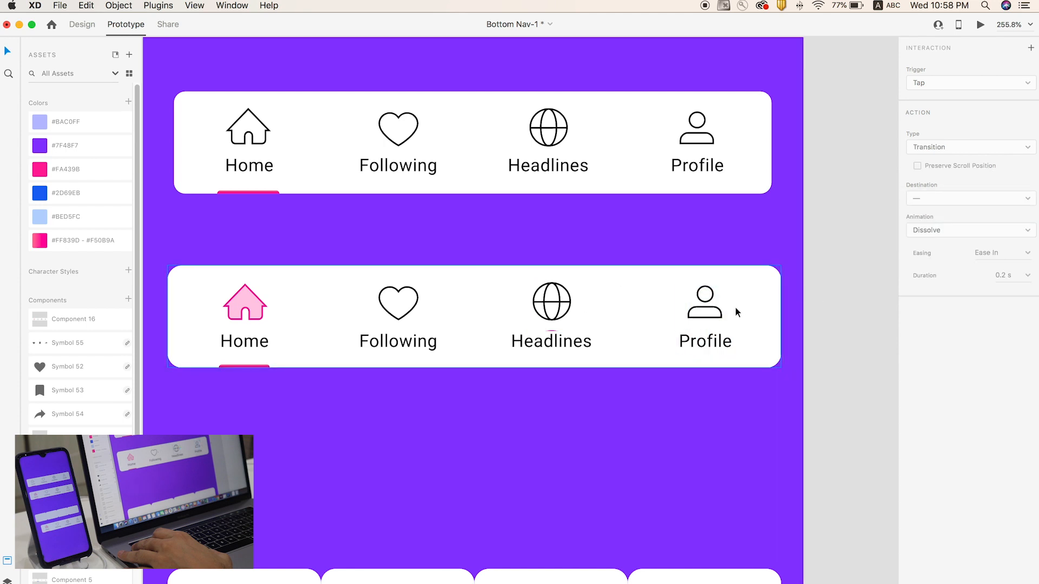
click(708, 307)
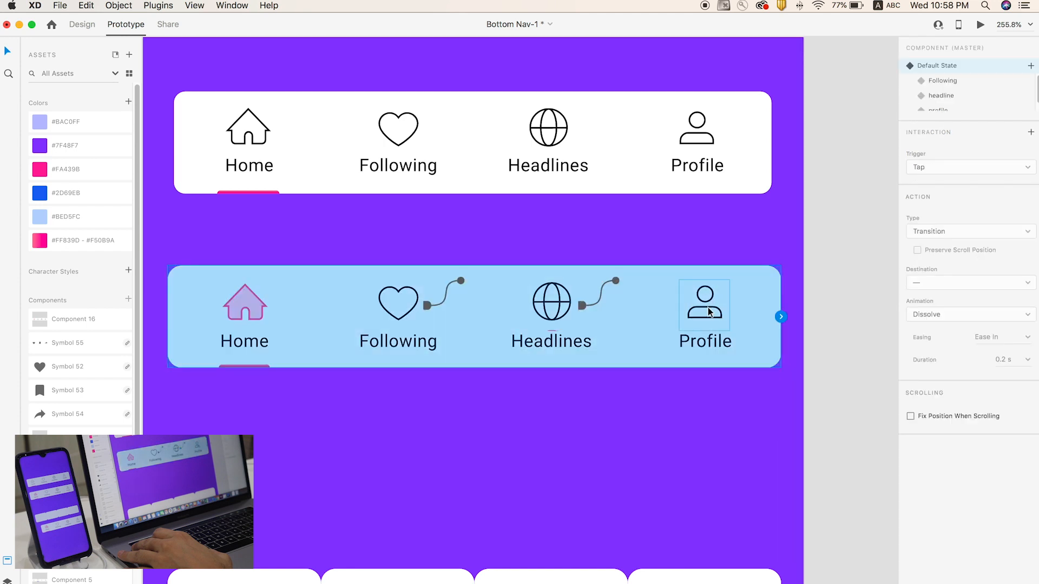
double_click(708, 308)
click(730, 307)
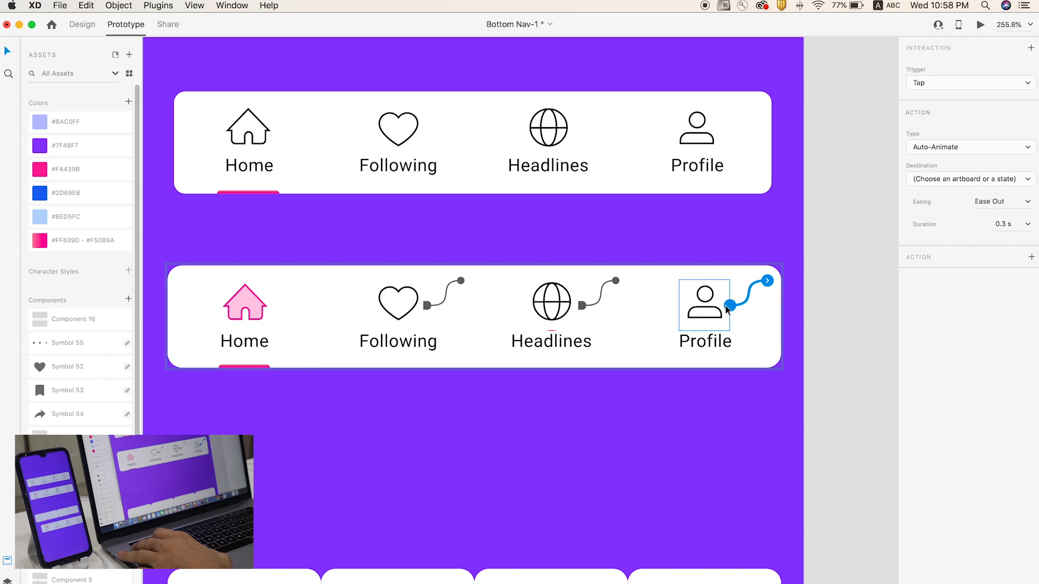
click(944, 179)
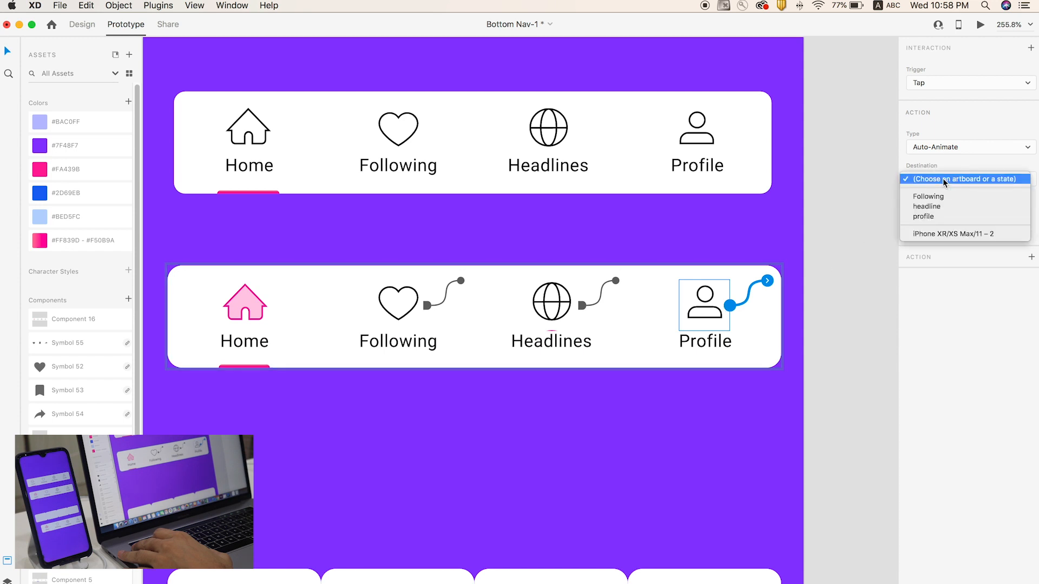
click(928, 217)
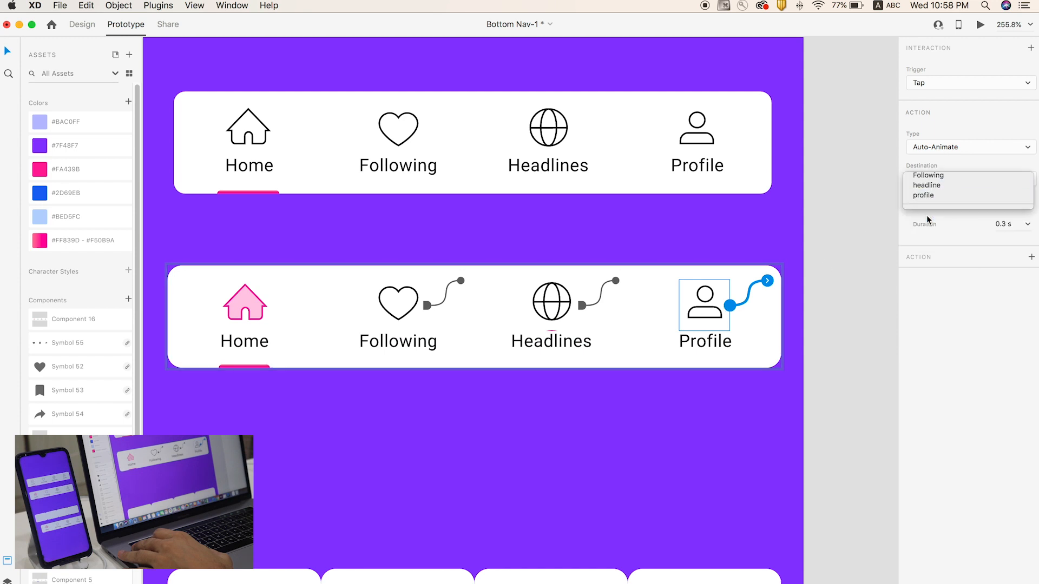
click(847, 292)
Switch the component to the Following state and give its home icon a Tap interaction that auto-animates to Default State
click(406, 313)
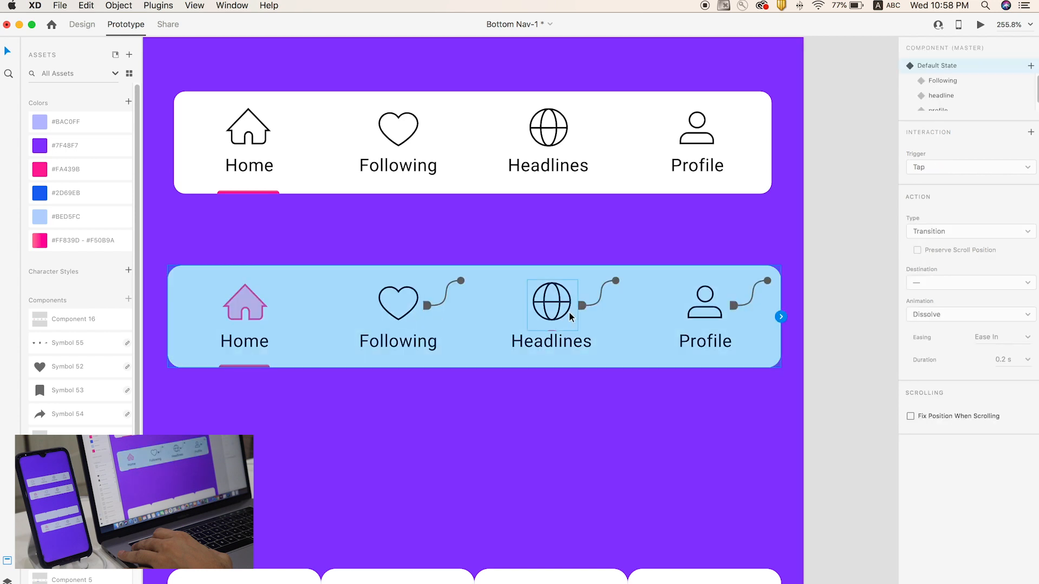
click(840, 308)
click(577, 314)
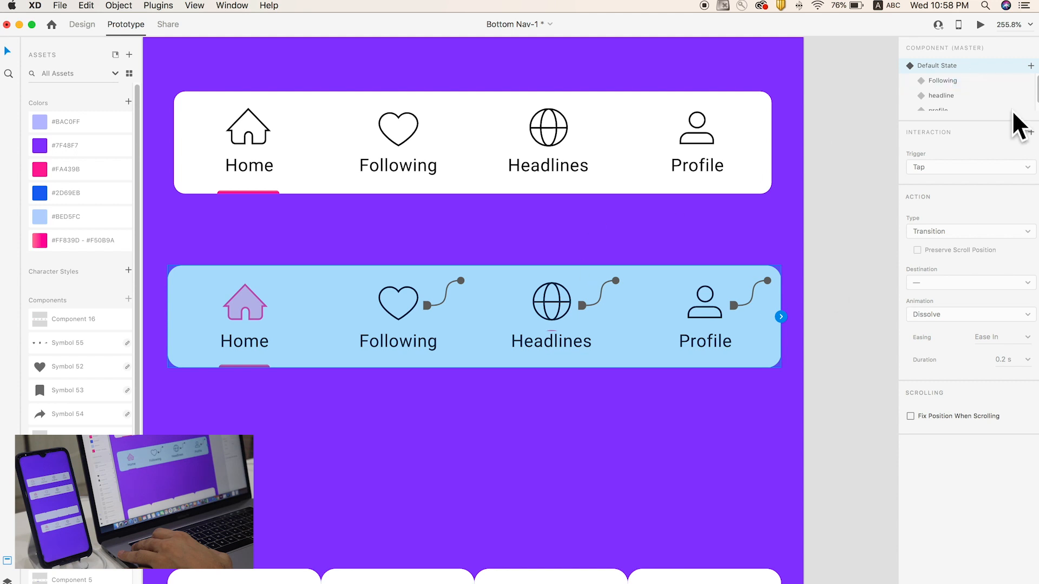
click(943, 80)
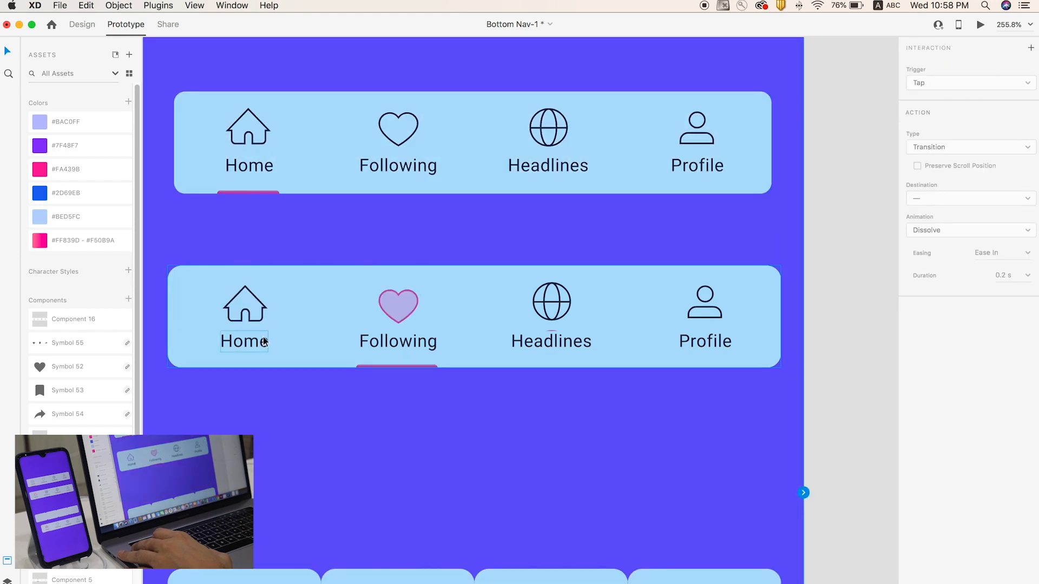
double_click(265, 310)
click(272, 306)
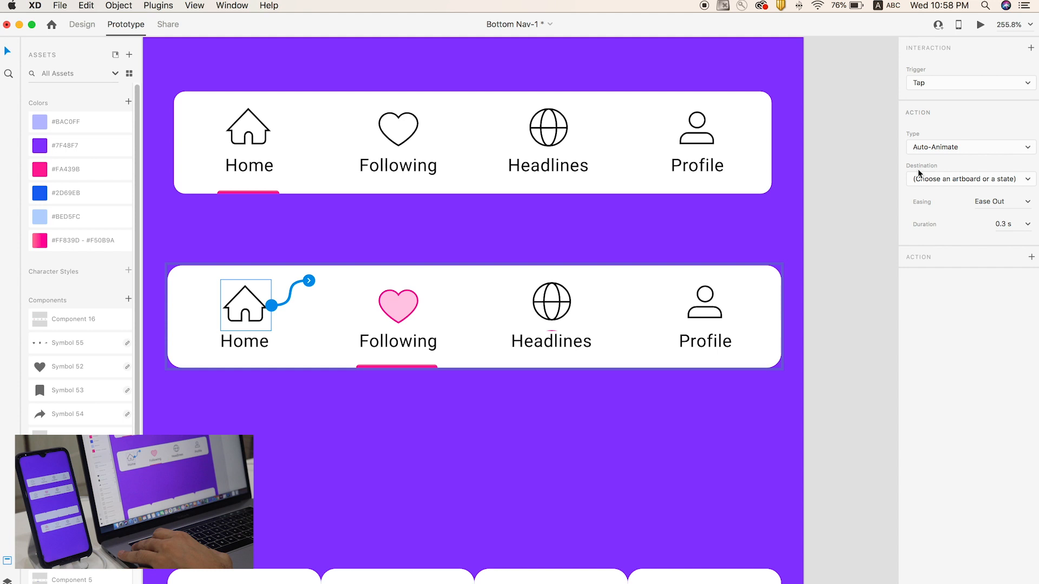
click(955, 183)
click(941, 197)
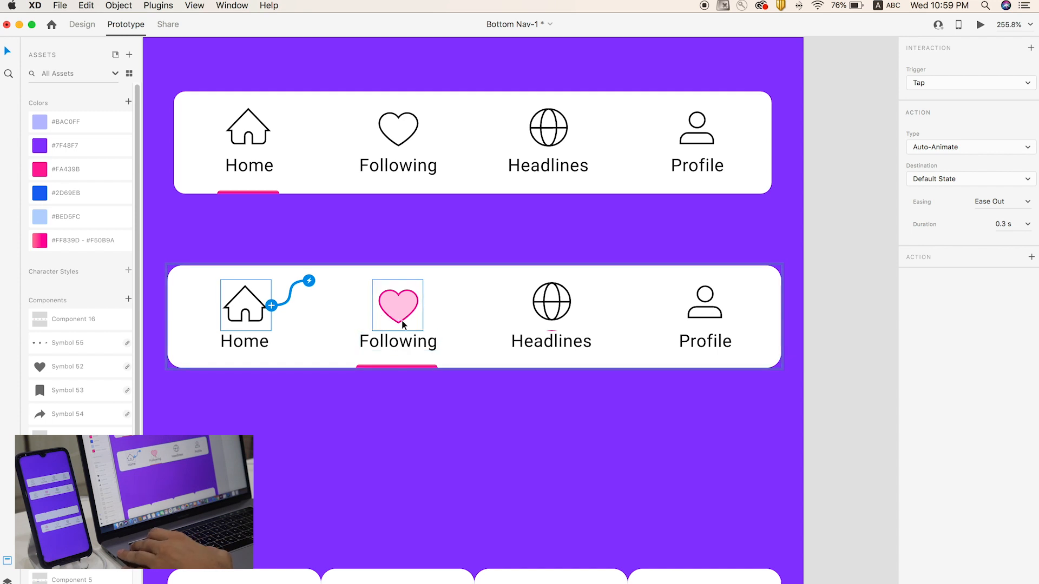
Give the Following state's globe icon a Tap interaction that auto-animates to the headline state
click(572, 308)
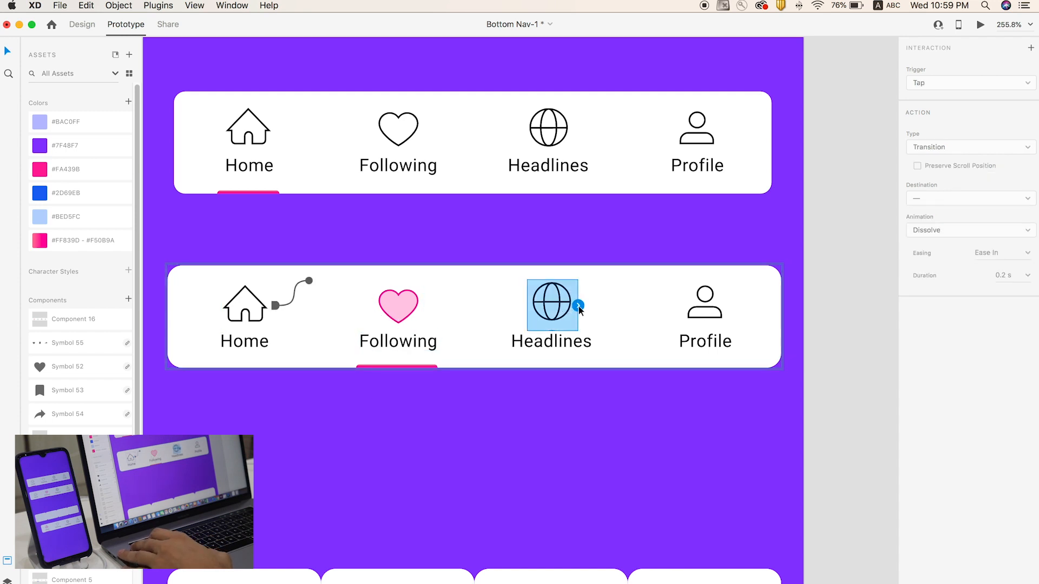
click(577, 306)
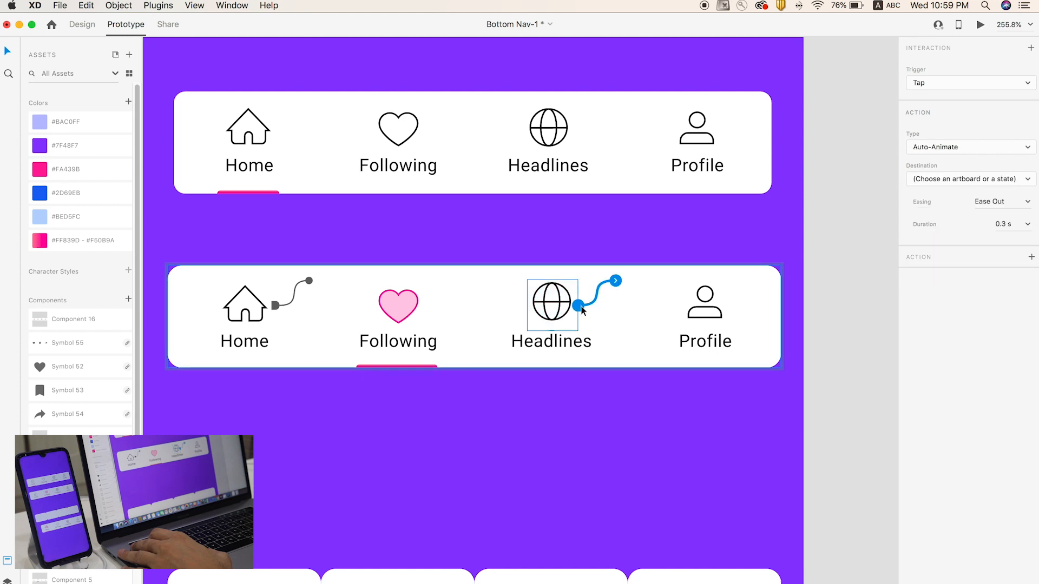
click(967, 183)
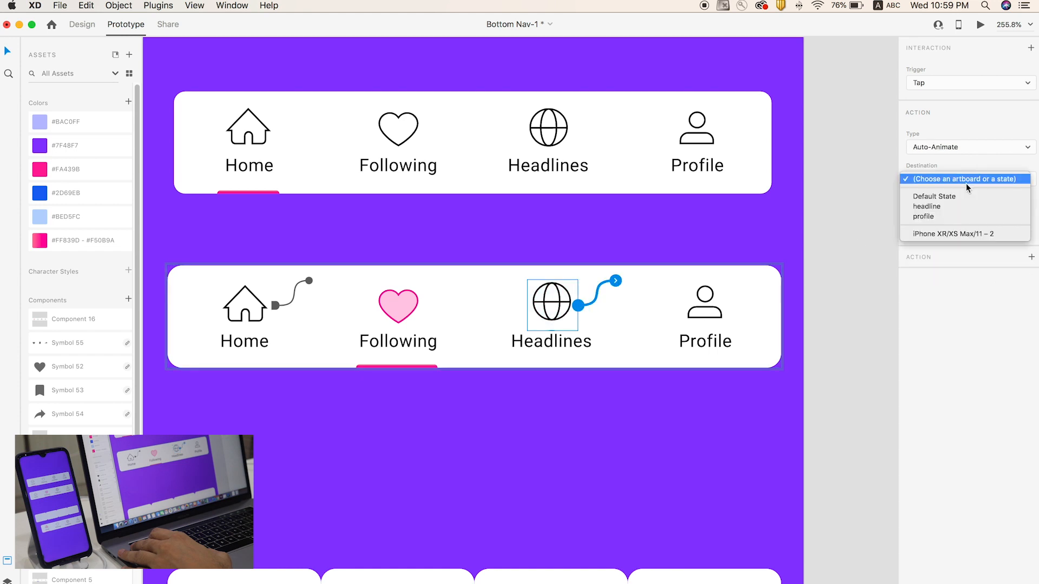
click(948, 209)
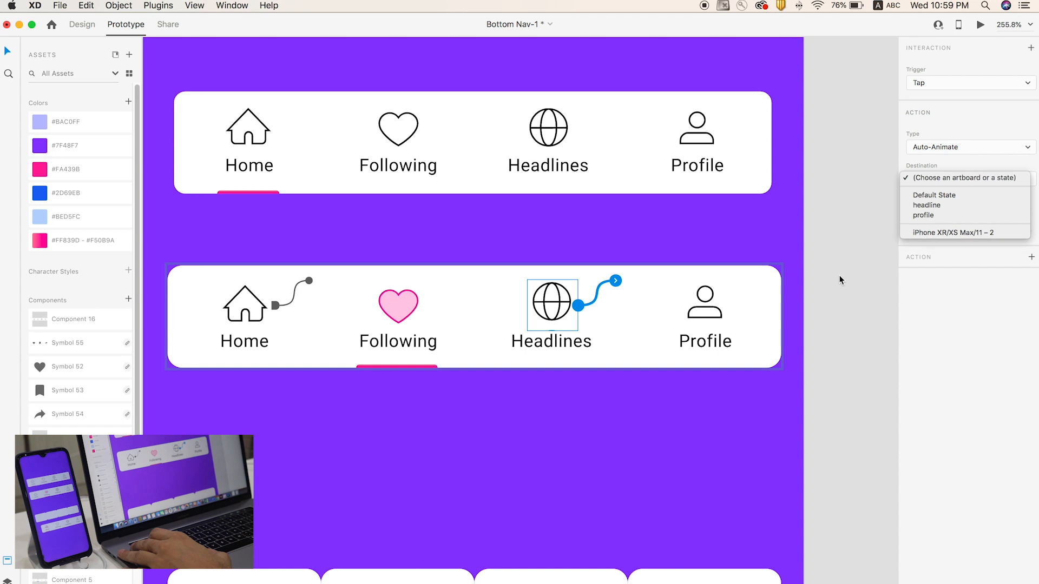
Give the Following state's person icon a Tap interaction that auto-animates to the profile state
click(706, 309)
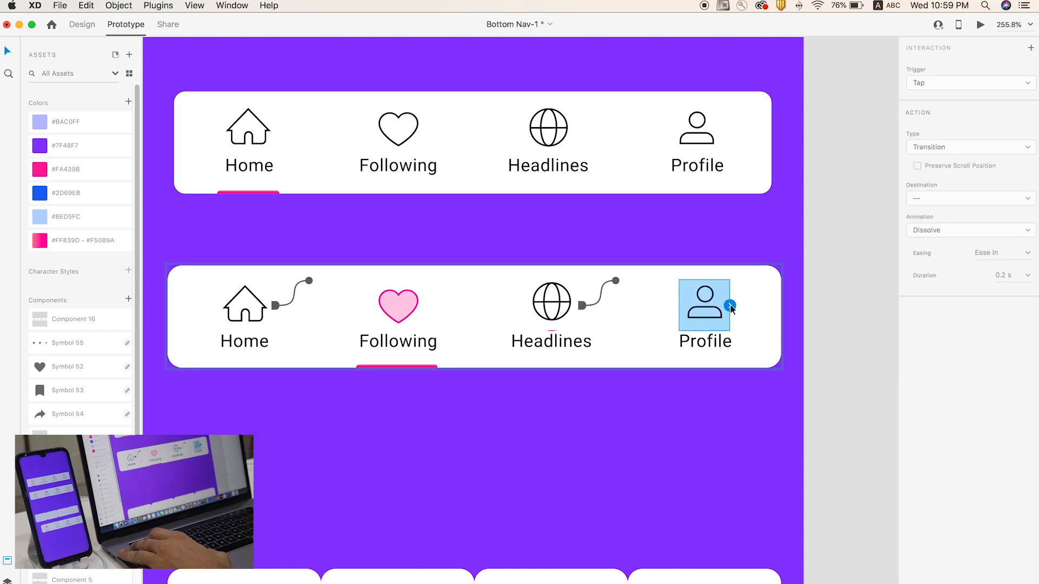
click(729, 306)
click(951, 180)
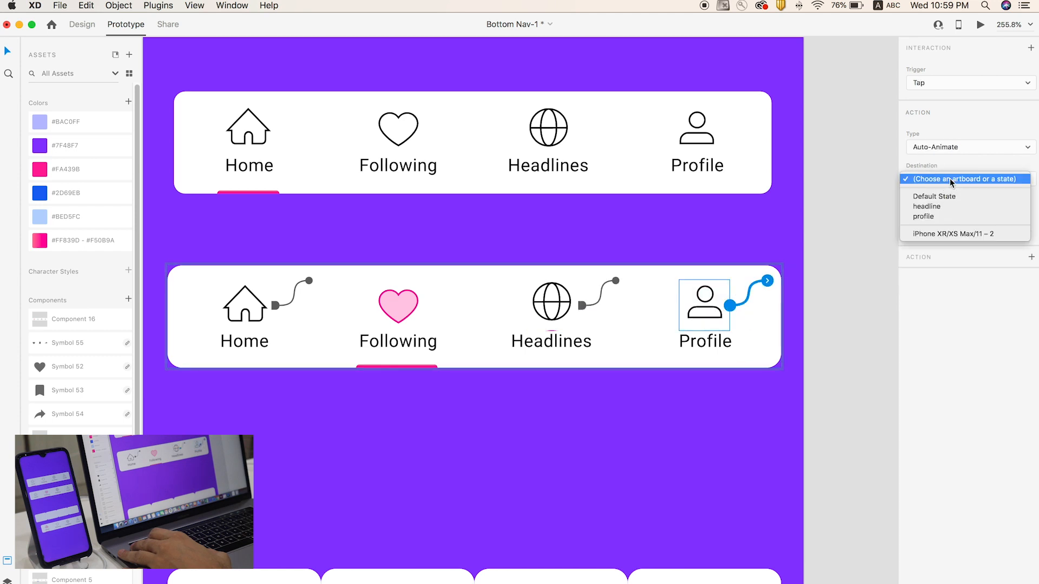
click(940, 219)
key(Escape)
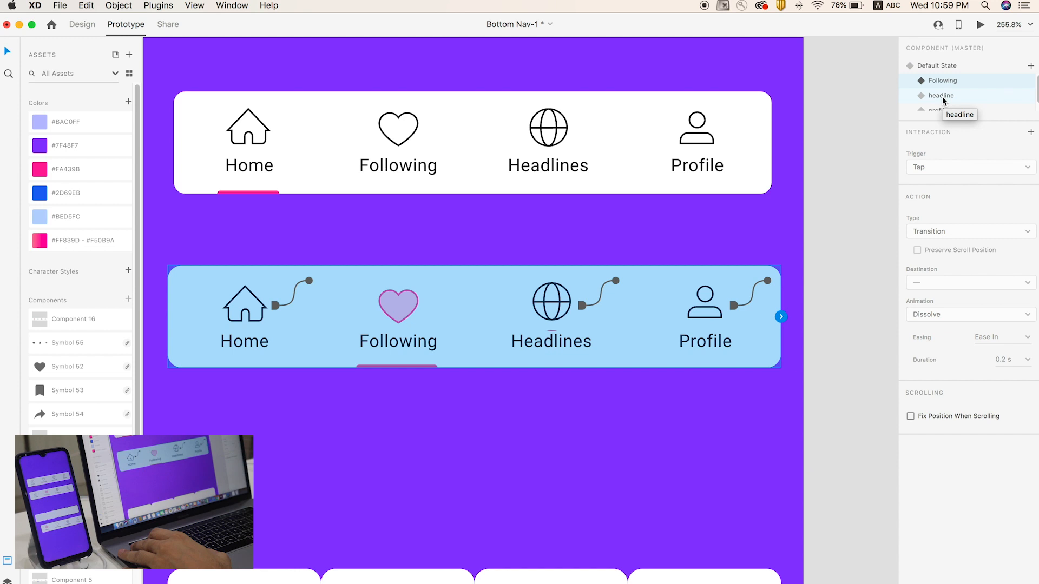
Switch the component to the headline state and give its home icon a Tap interaction that auto-animates to Default State
click(941, 96)
click(859, 314)
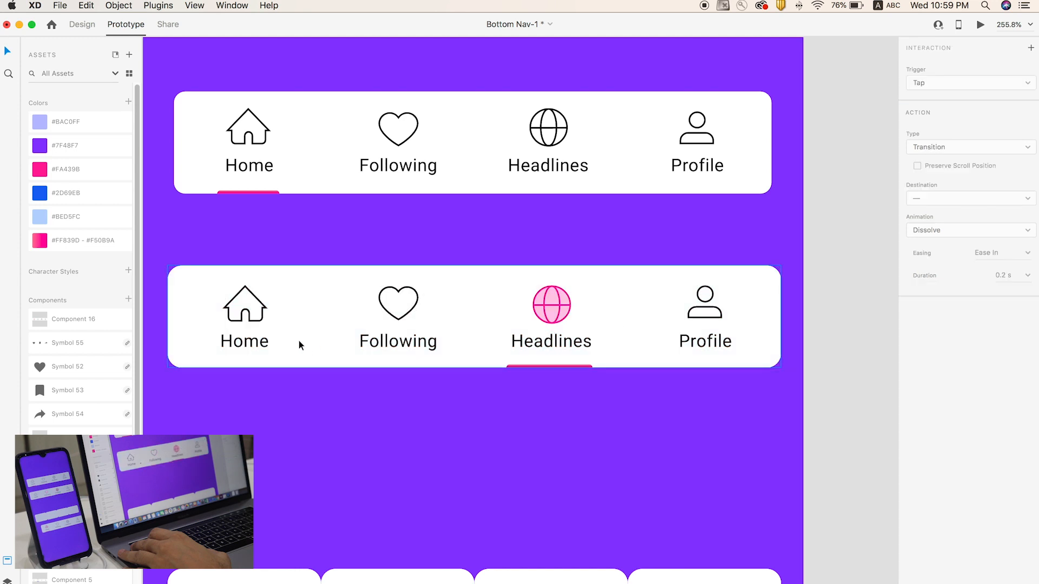
click(265, 317)
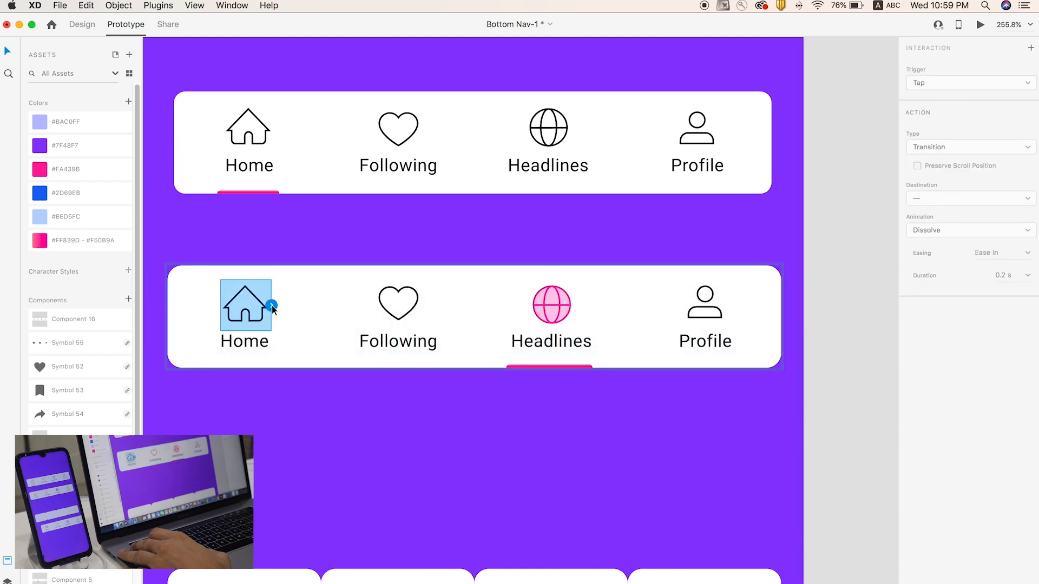
click(273, 309)
click(949, 179)
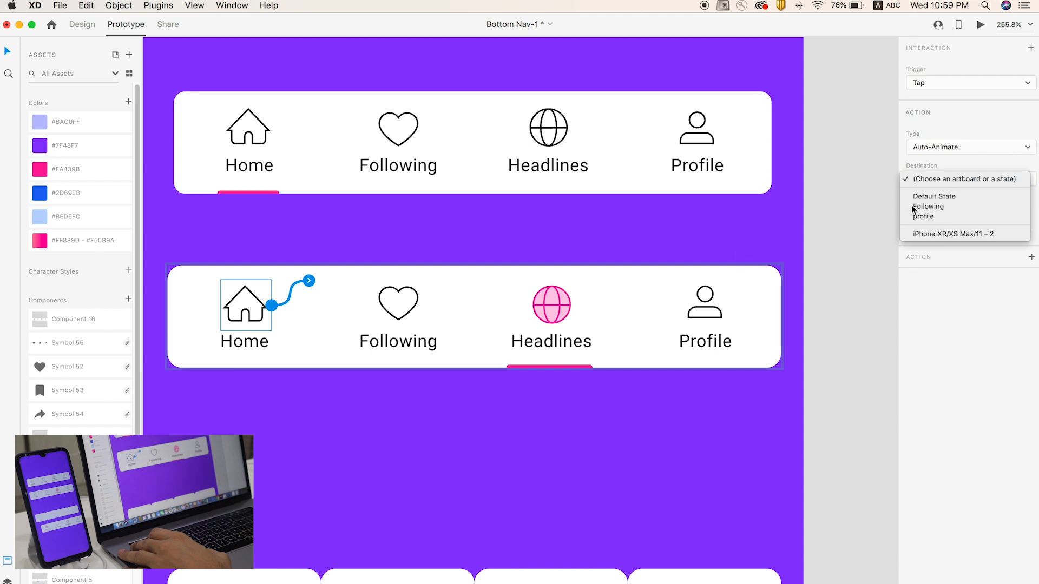
click(919, 198)
Give the headline state's heart icon a Tap interaction that auto-animates to the Following state
click(400, 322)
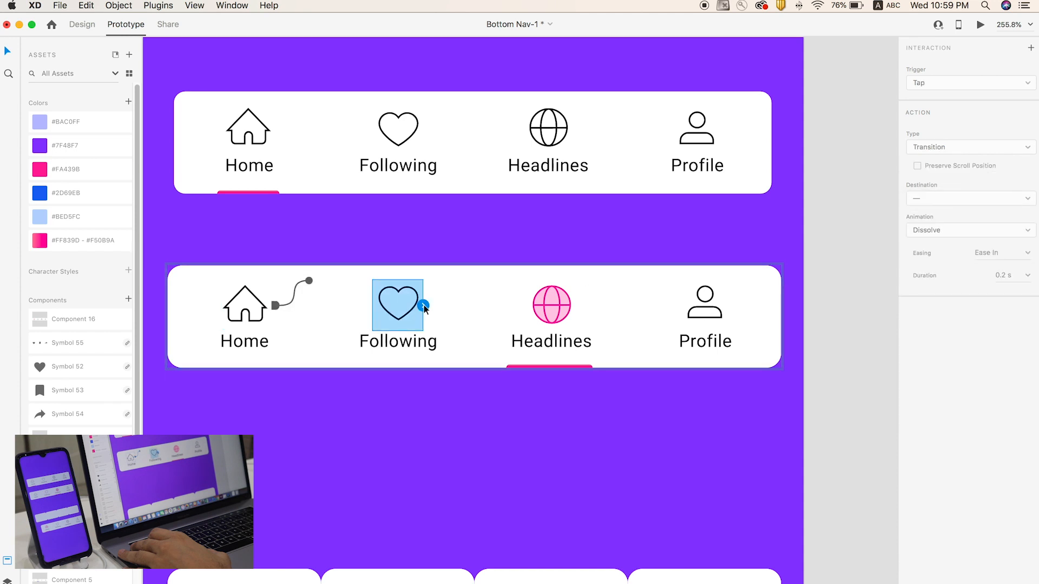
click(940, 182)
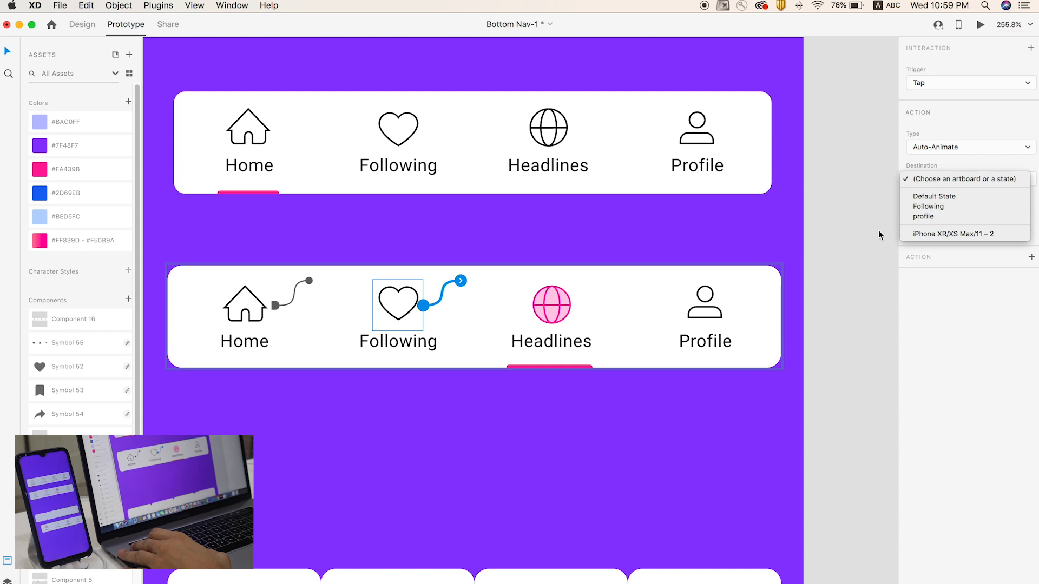
click(925, 207)
Give the headline state's person icon a Tap interaction that auto-animates to the profile state
click(708, 313)
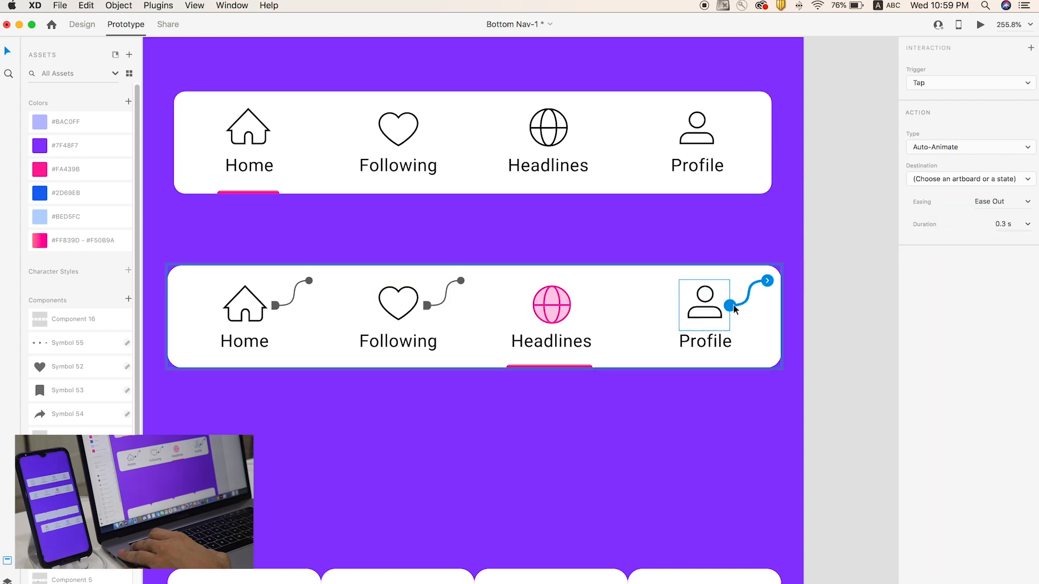
click(960, 181)
click(925, 216)
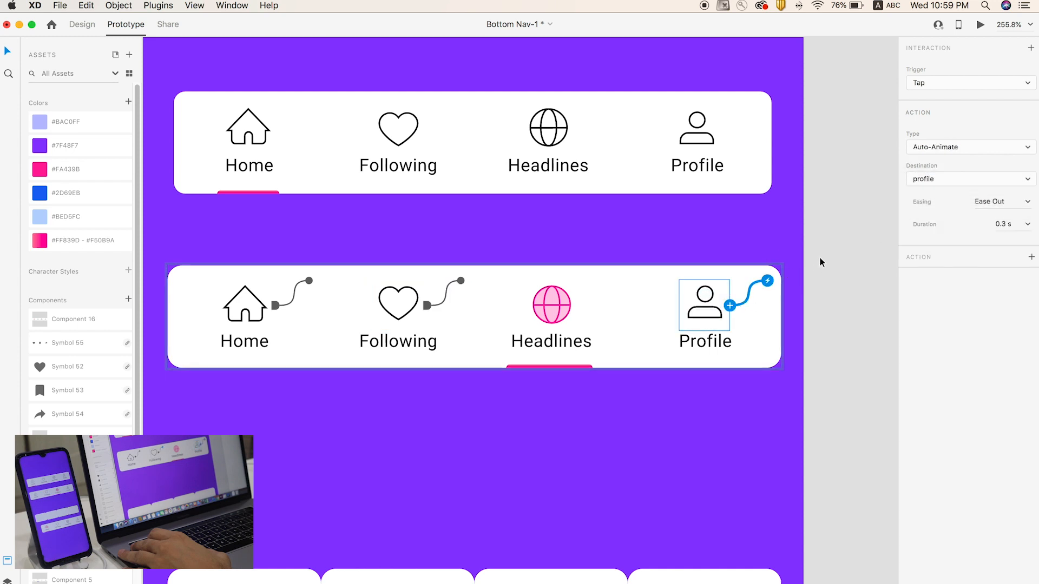
click(587, 320)
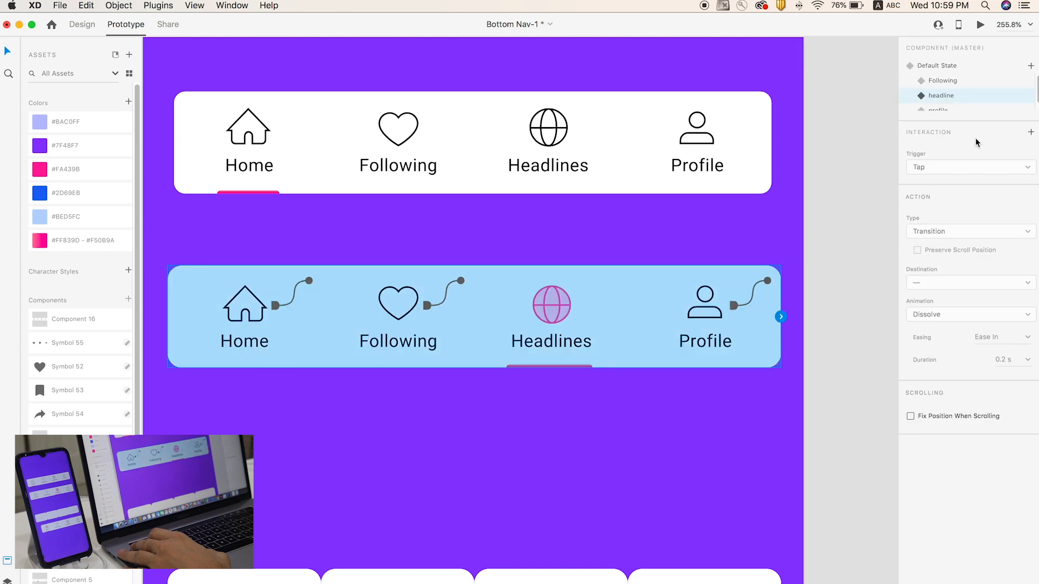
Switch the component to the profile state and give its home icon a Tap interaction that auto-animates to Default State
scroll(952, 96, down, 1)
click(940, 106)
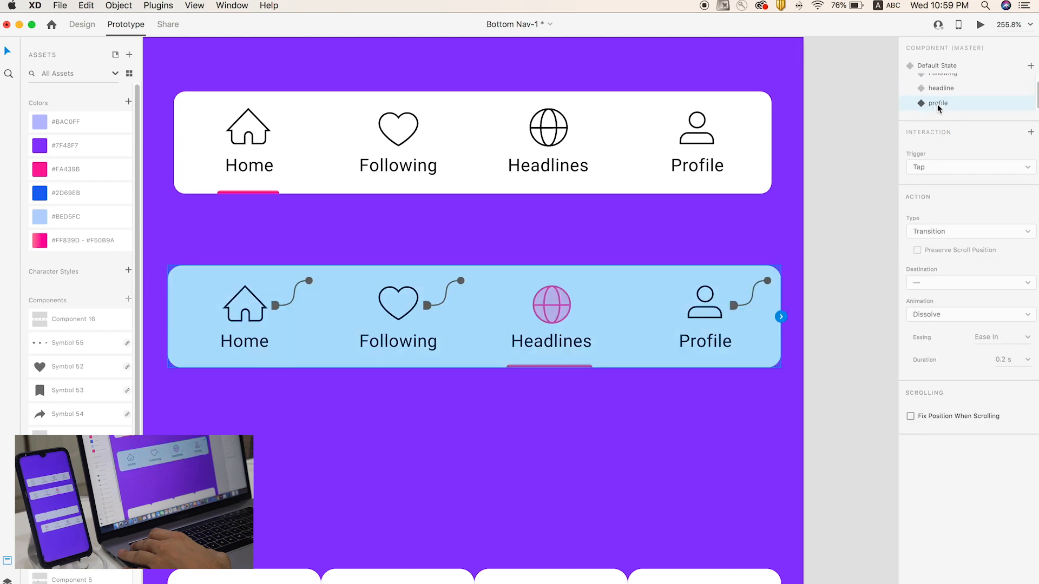
double_click(267, 311)
drag(270, 313, 308, 280)
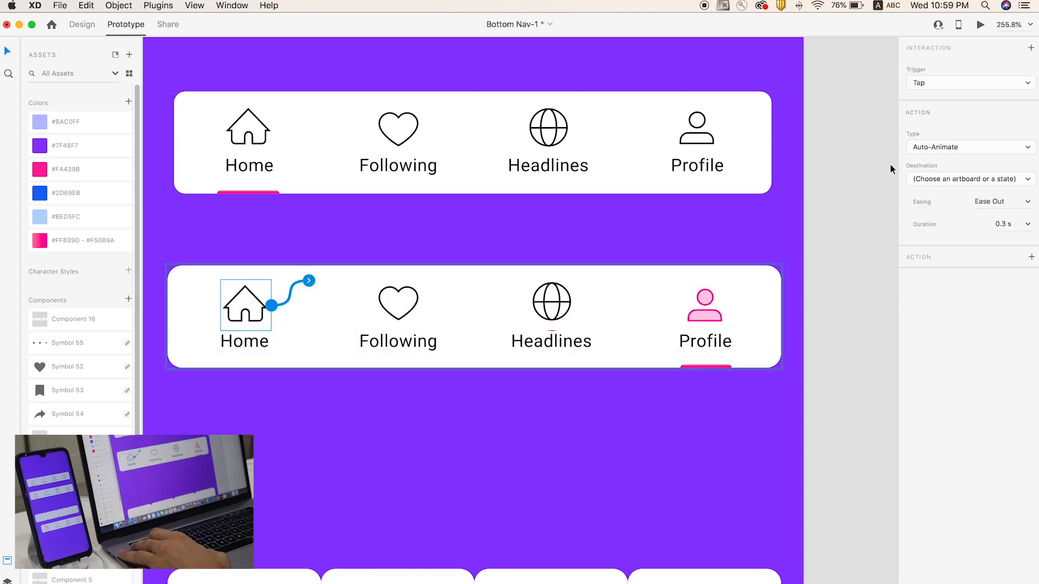
click(929, 179)
click(923, 202)
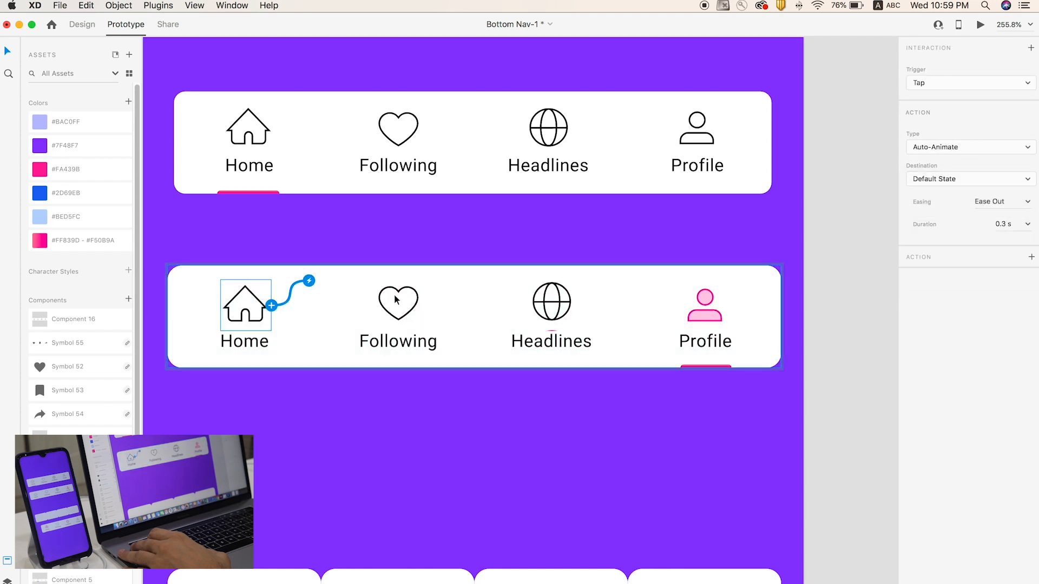
Give the profile state's heart icon a Tap interaction that auto-animates to the Following state
click(398, 303)
drag(423, 306, 460, 280)
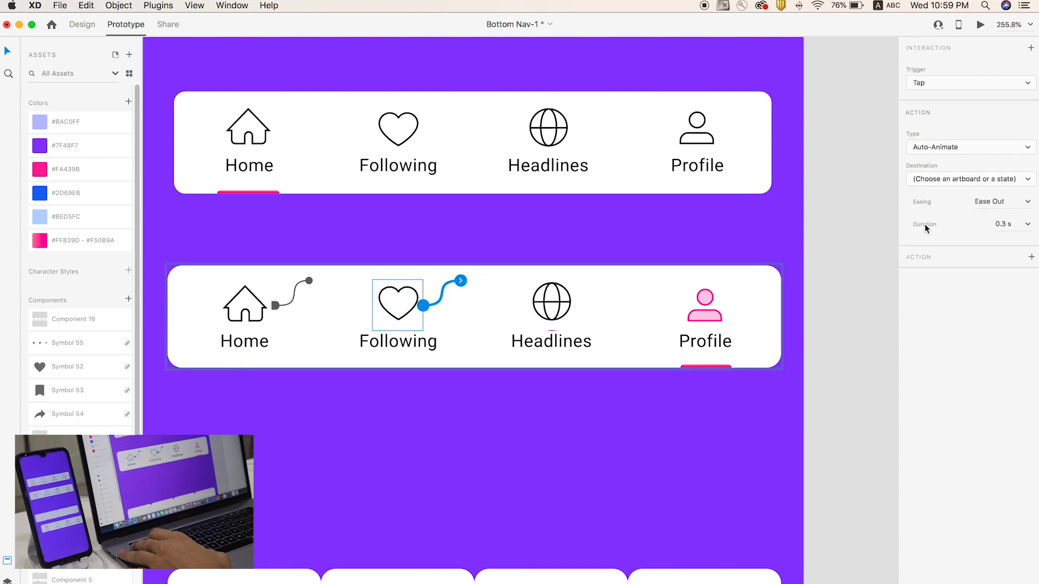
click(952, 179)
click(942, 210)
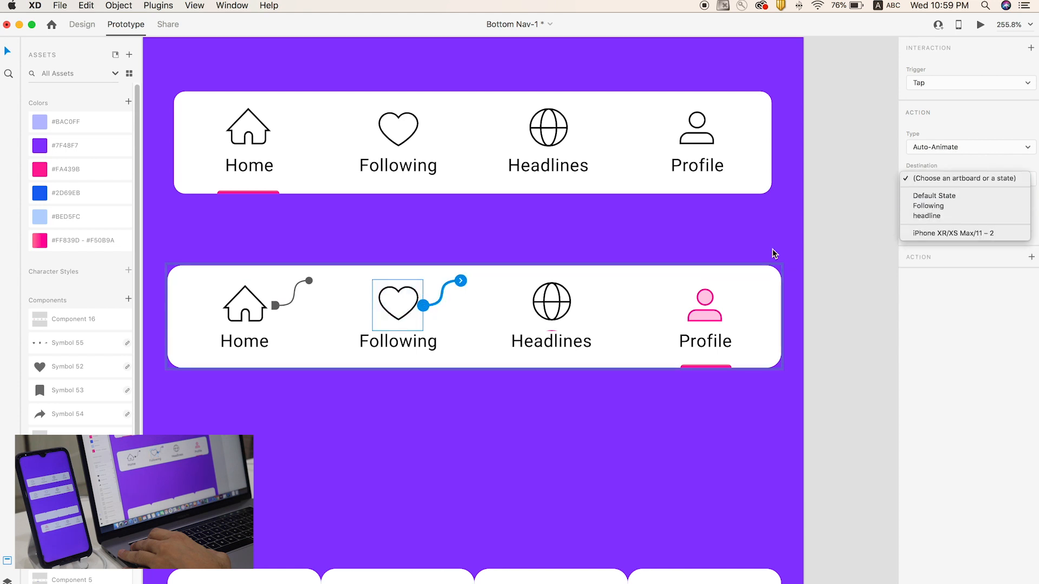
Give the profile state's globe icon a Tap interaction that auto-animates to the headline state
click(552, 301)
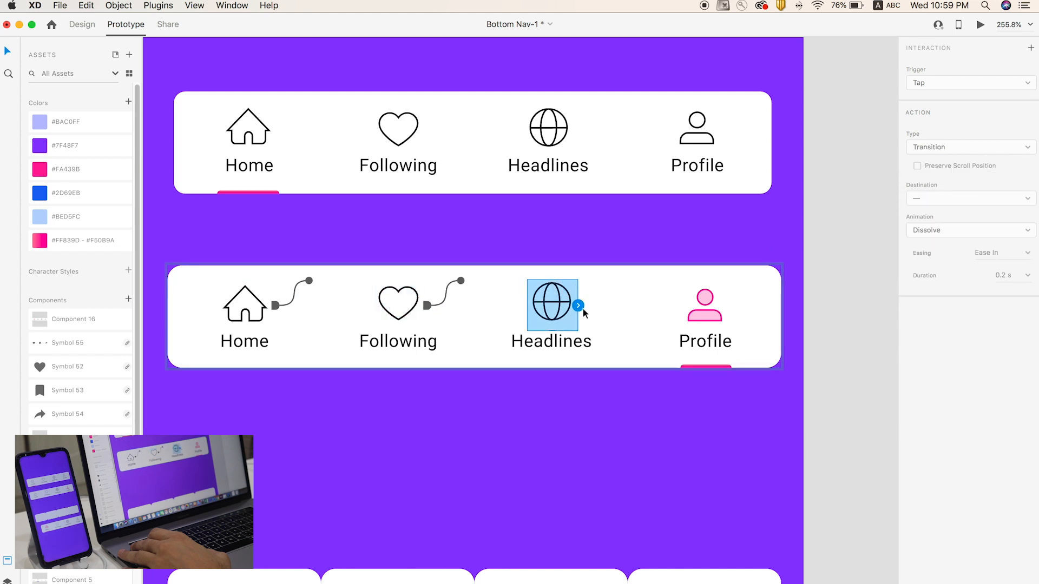
drag(578, 306, 616, 281)
click(937, 182)
click(915, 216)
click(615, 277)
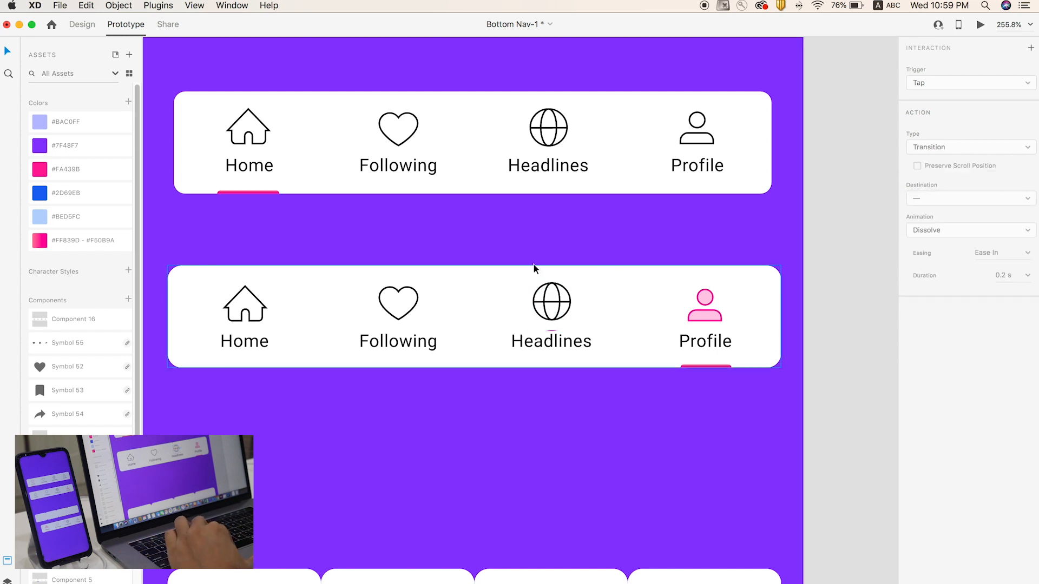
Return the navigation bar component to its Default State
scroll(533, 264, down, 5)
click(619, 285)
scroll(953, 100, up, 1)
click(939, 67)
click(736, 309)
click(428, 291)
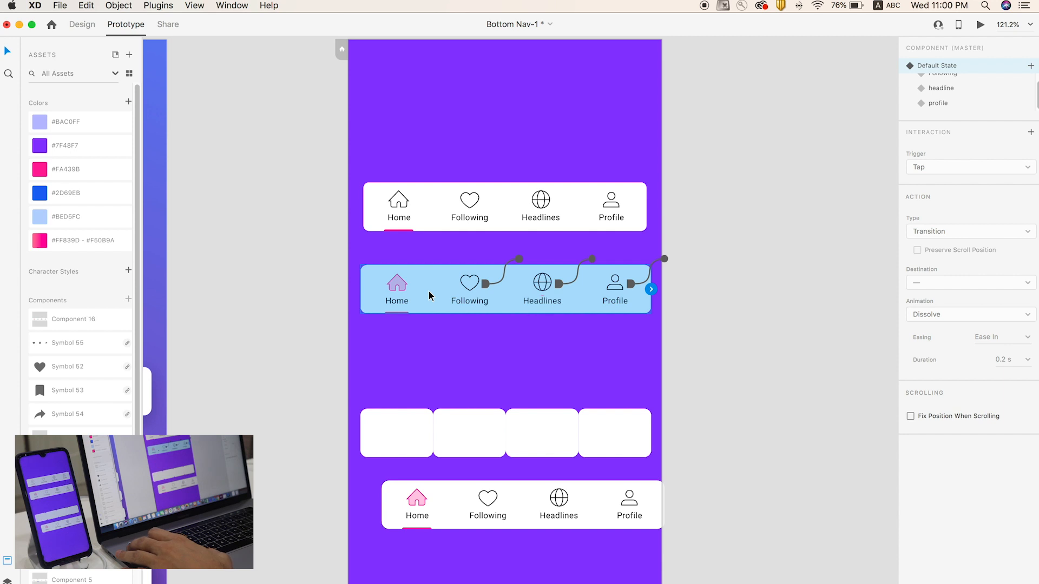
Preview the prototype and test the second navigation bar by switching repeatedly among Home, Following, Headlines and Profile, then close the preview
key(super+Return)
click(530, 248)
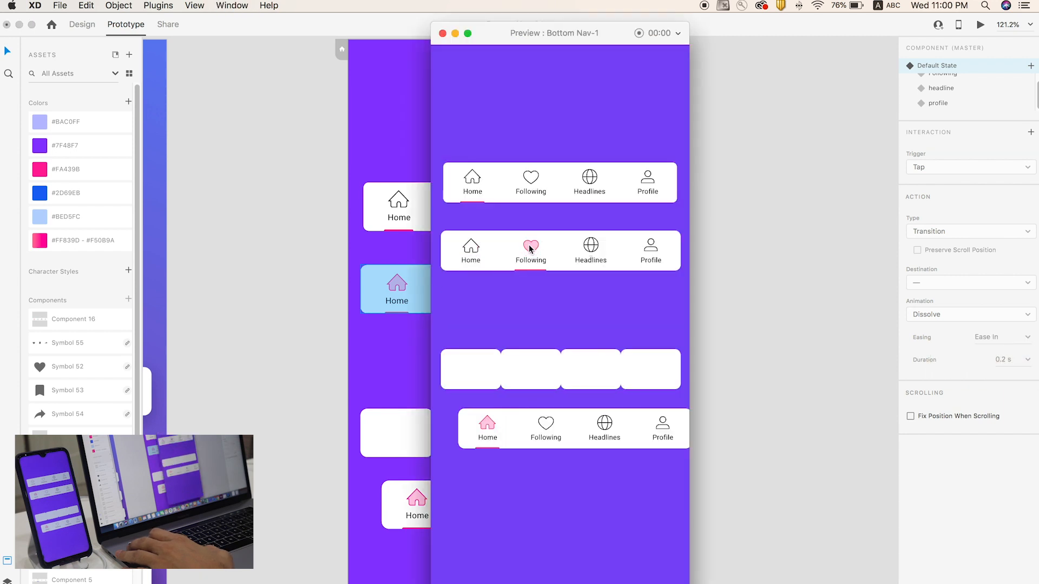
click(470, 251)
click(470, 252)
click(470, 252)
click(530, 249)
click(586, 249)
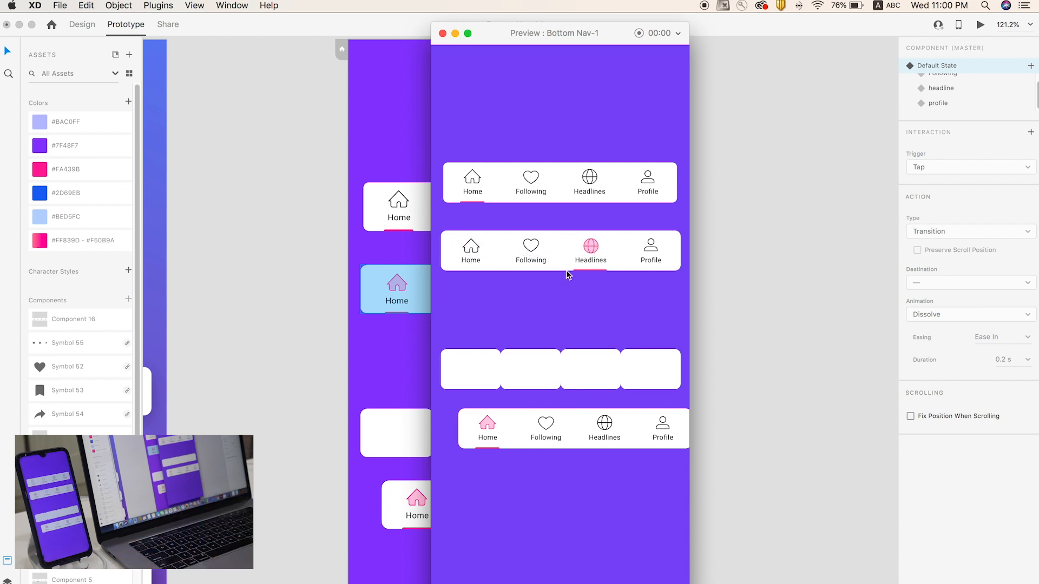
click(469, 253)
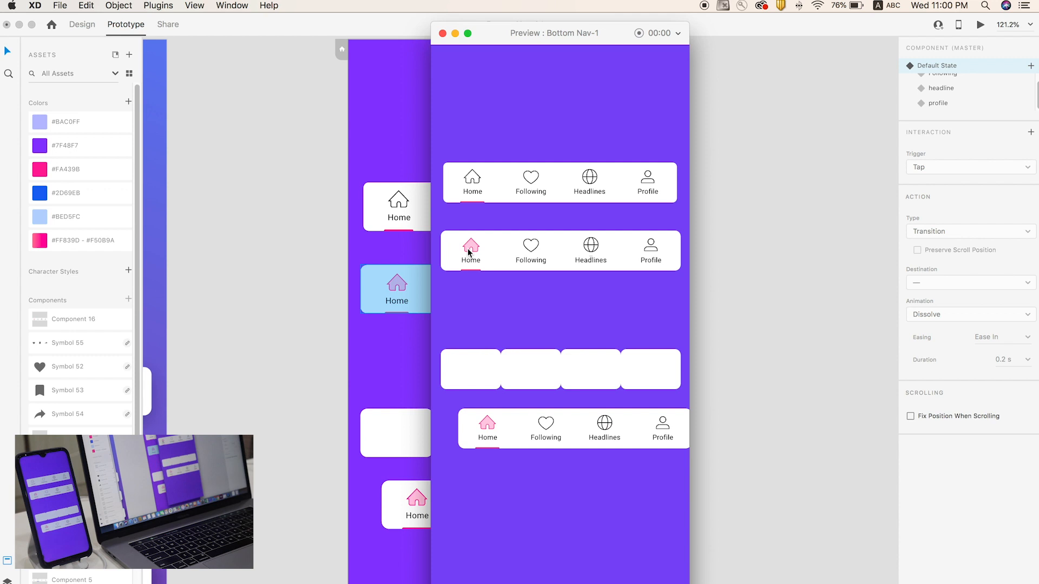
click(532, 251)
click(590, 253)
click(644, 258)
click(534, 258)
click(470, 249)
click(657, 259)
click(595, 252)
click(539, 253)
click(464, 252)
click(594, 255)
click(530, 257)
click(651, 257)
click(516, 259)
click(469, 249)
click(533, 250)
click(595, 250)
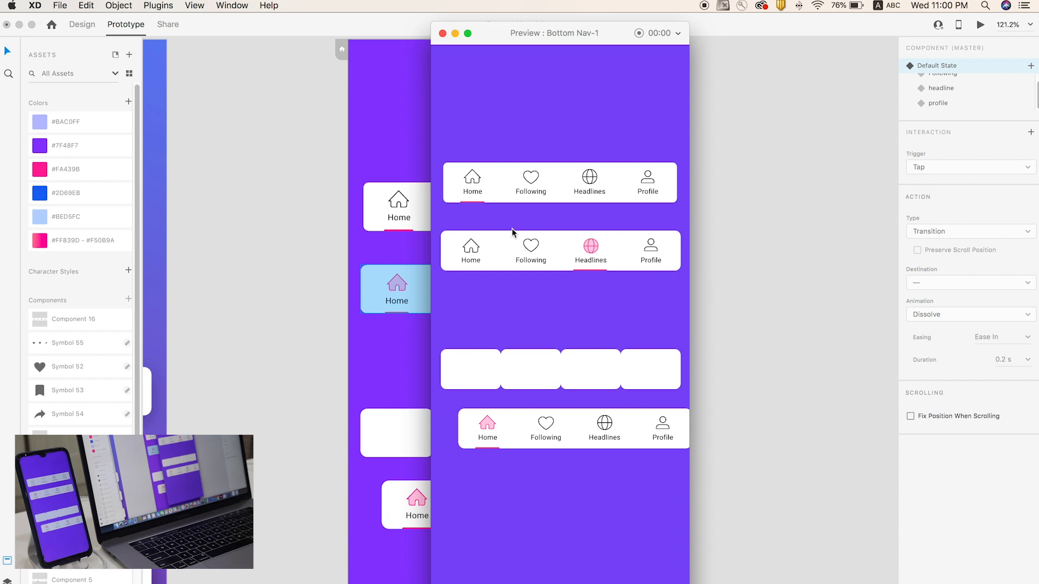
click(442, 34)
Switch to Design mode and copy the bar with the circled home icon onto artboard iPhone XR/XS Max/11 – 1, at about X 48, Y 715
key(super+0)
click(274, 453)
click(76, 24)
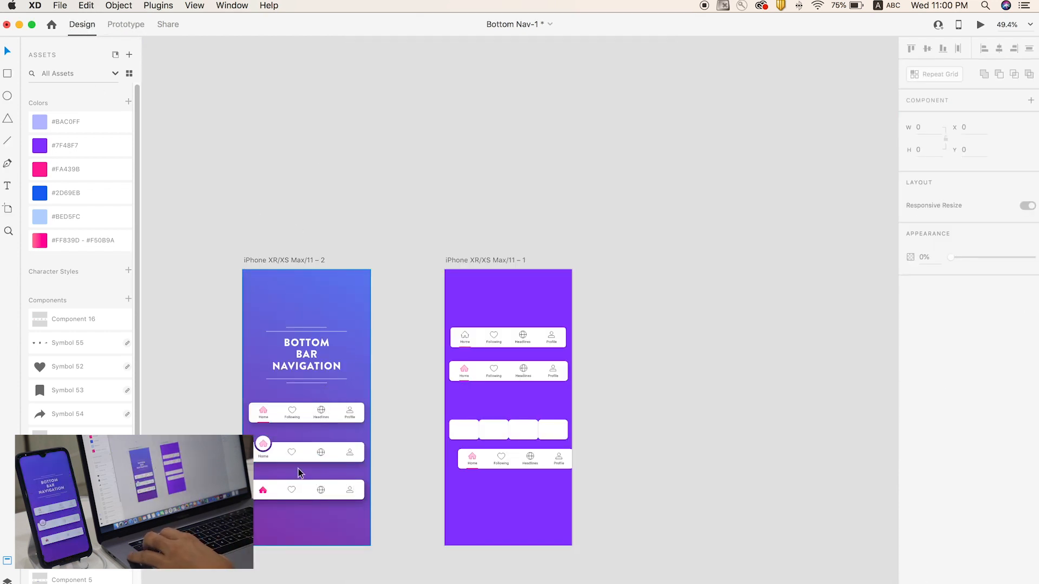
drag(292, 453, 505, 510)
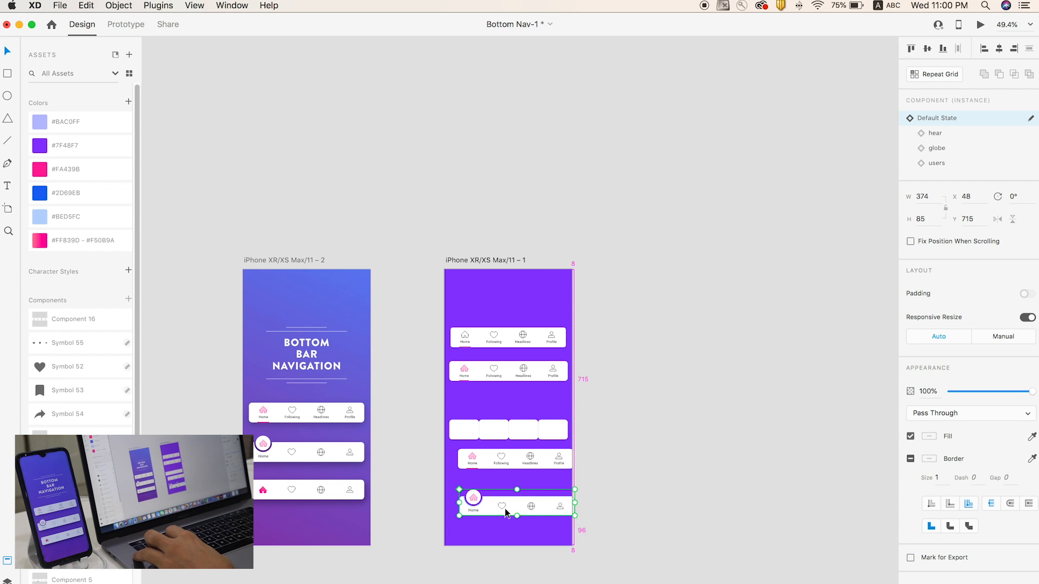
Delete the older navigation bar copy that sits directly above the newly copied bar on the purple artboard
click(514, 454)
drag(426, 452, 596, 479)
key(BackSpace)
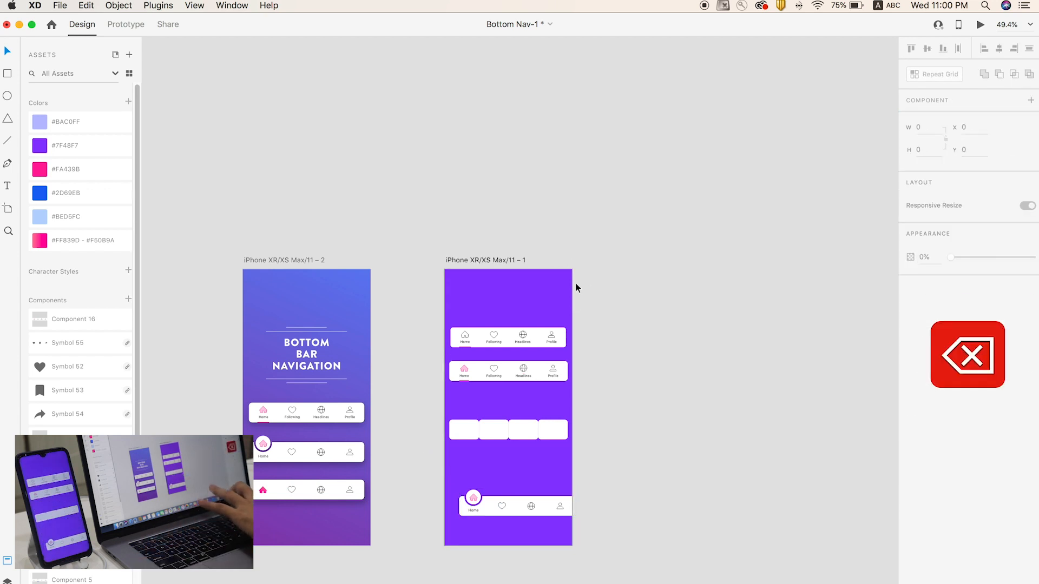
Move the uppermost navigation bar, without its pink indicator, higher on the purple artboard and place the circled-home bar at X 20, Y 648
click(557, 336)
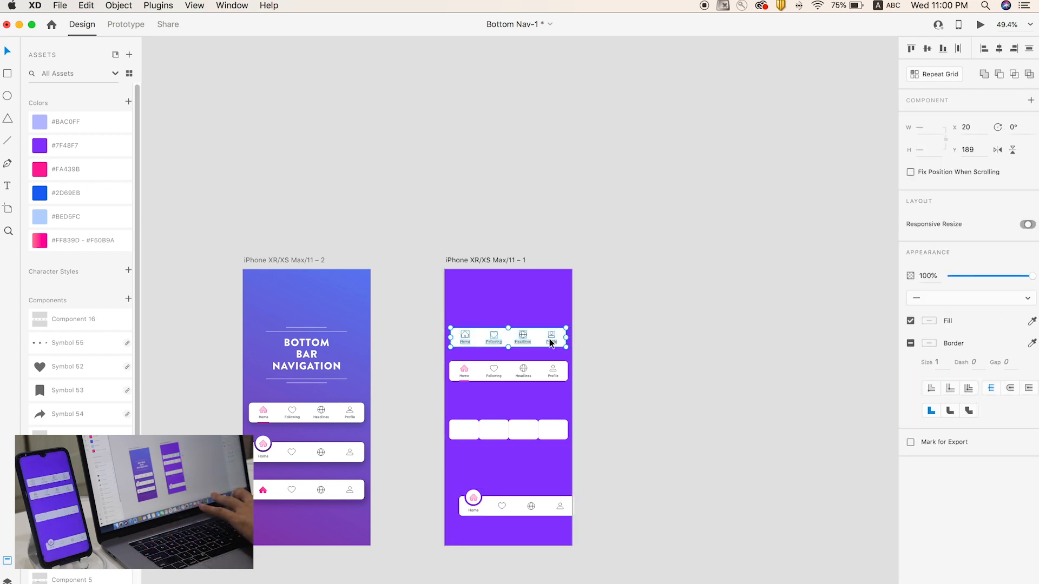
click(447, 332)
drag(444, 334, 545, 341)
key(super+z)
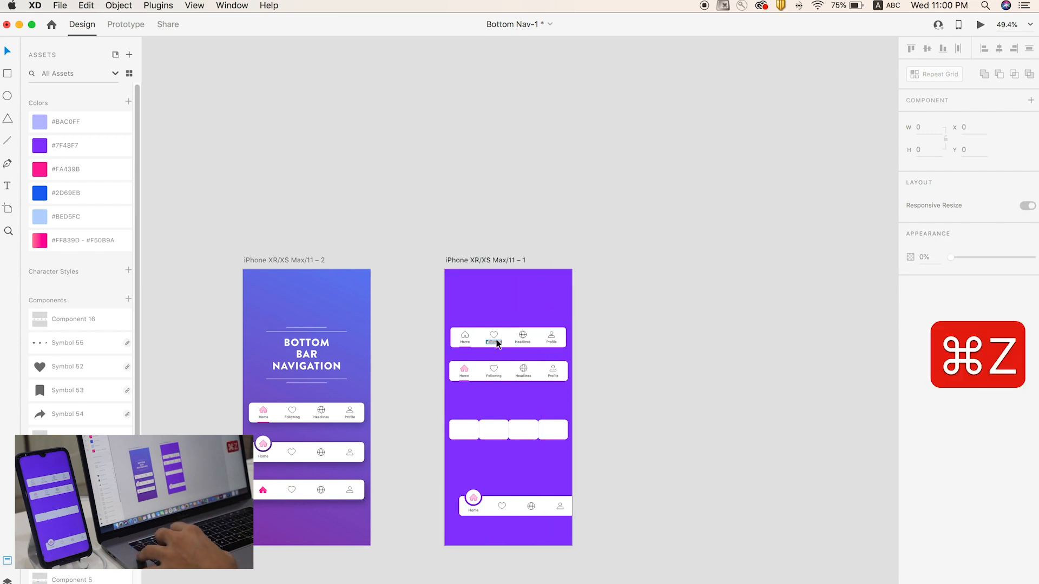
drag(444, 327, 566, 334)
key(super+z)
click(433, 325)
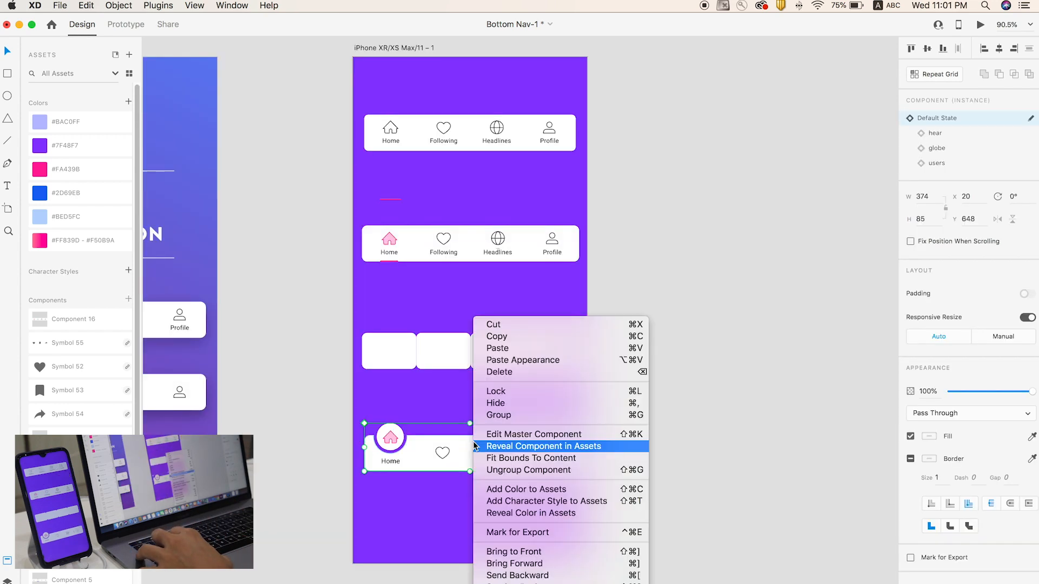
Ungroup the circled-home navigation bar component into its separate elements
click(660, 450)
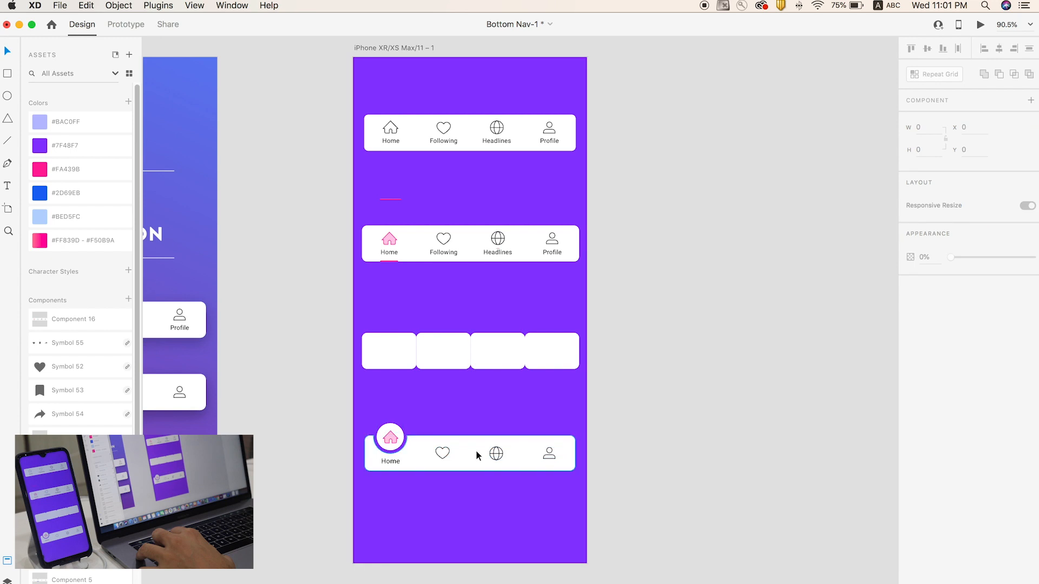
click(477, 454)
key(super+z)
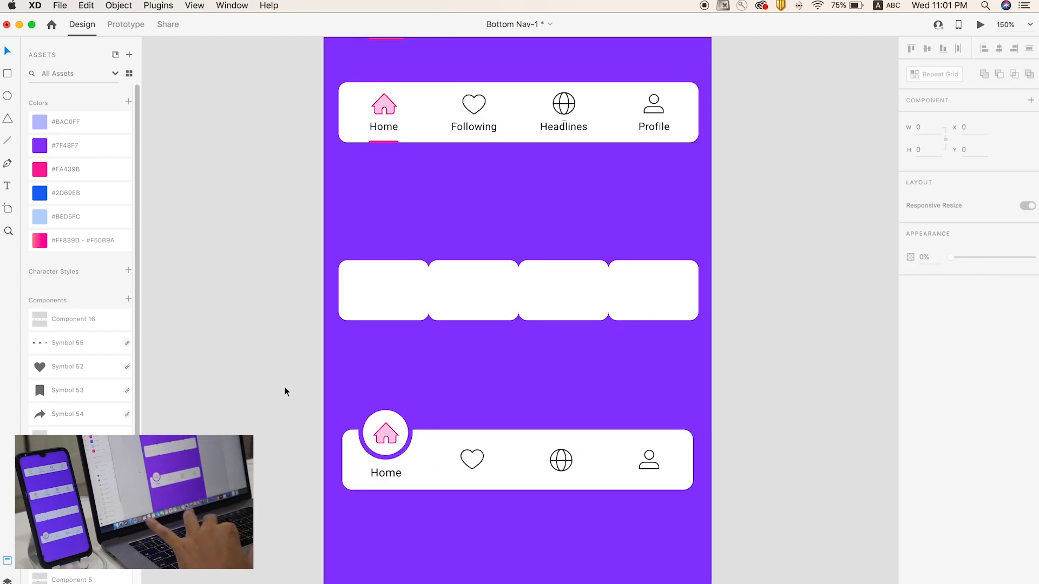
drag(284, 386, 815, 552)
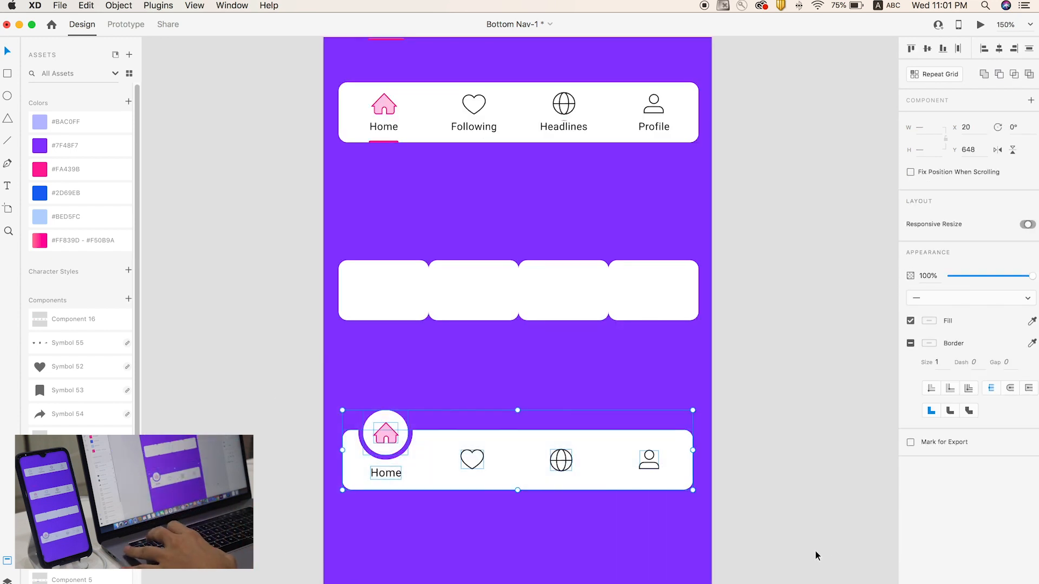
click(767, 529)
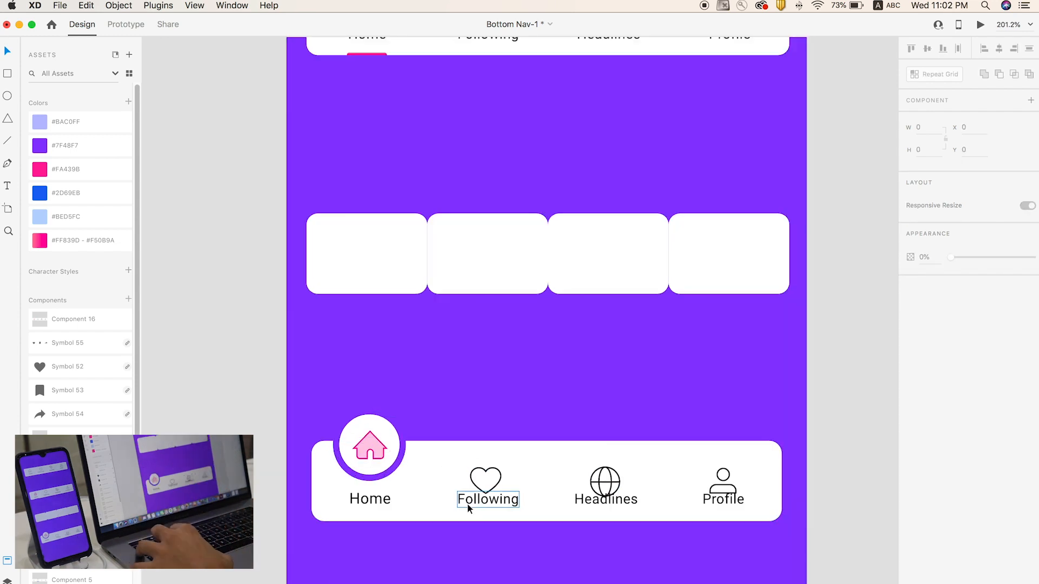
click(466, 504)
shift+click(585, 502)
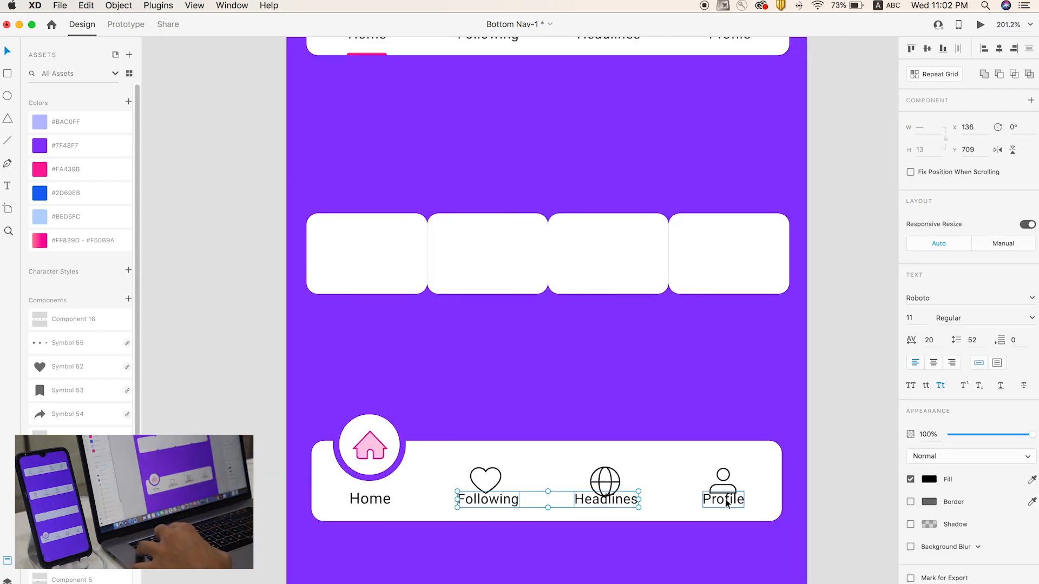
click(491, 534)
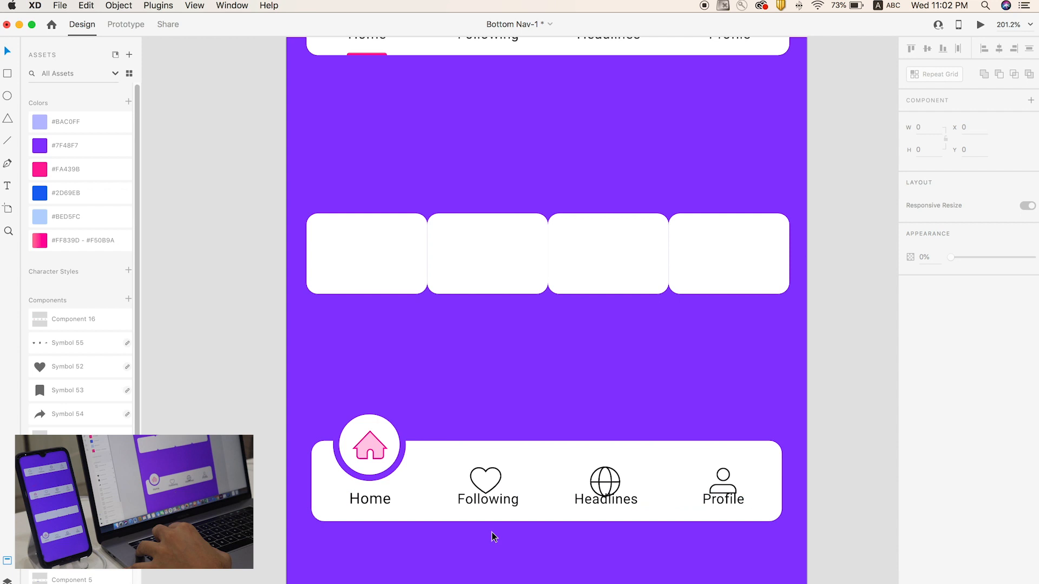
drag(481, 504, 481, 560)
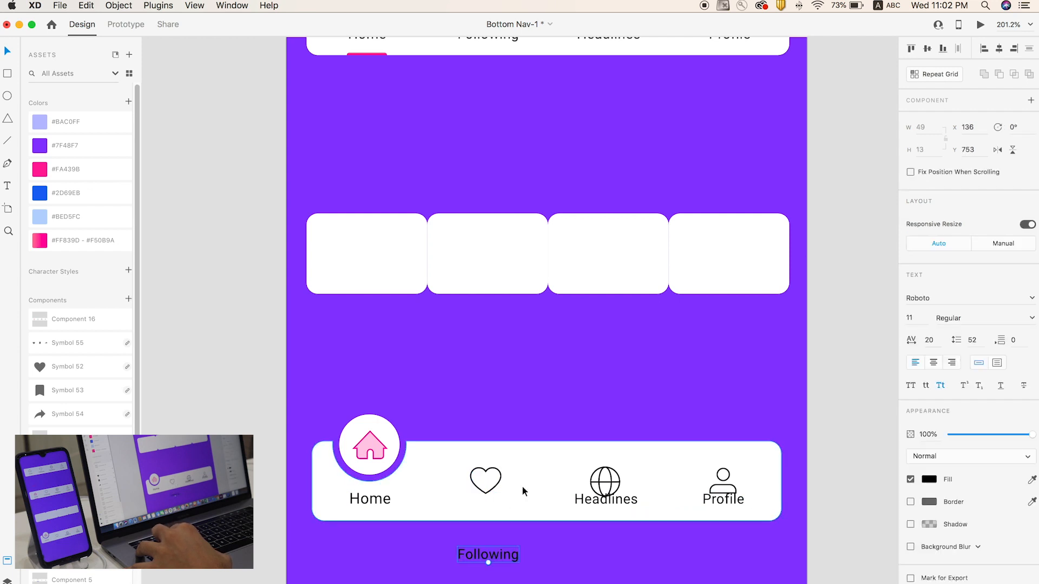
key(super+z)
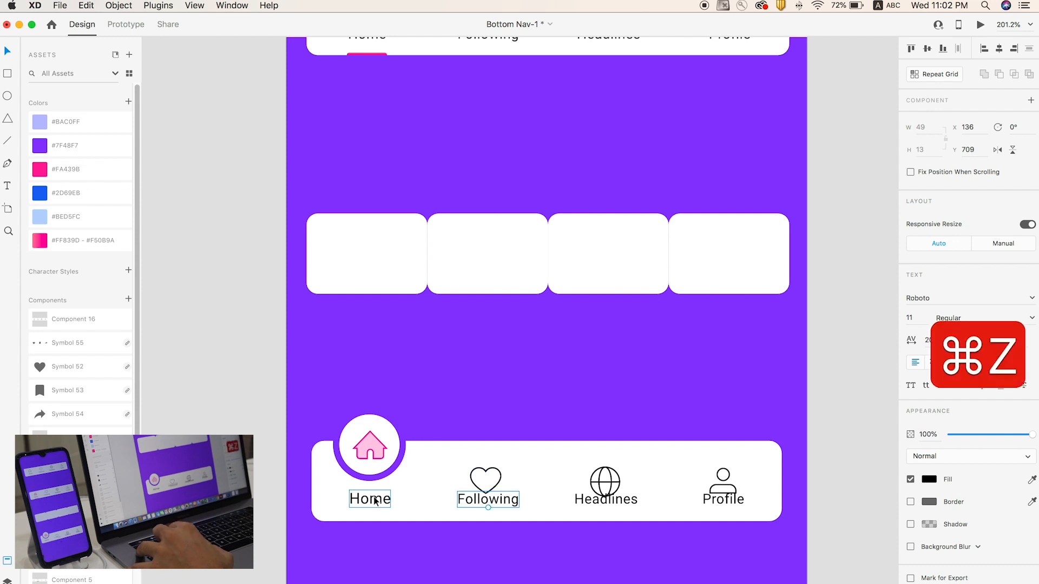
drag(464, 512, 463, 535)
key(super+z)
click(449, 541)
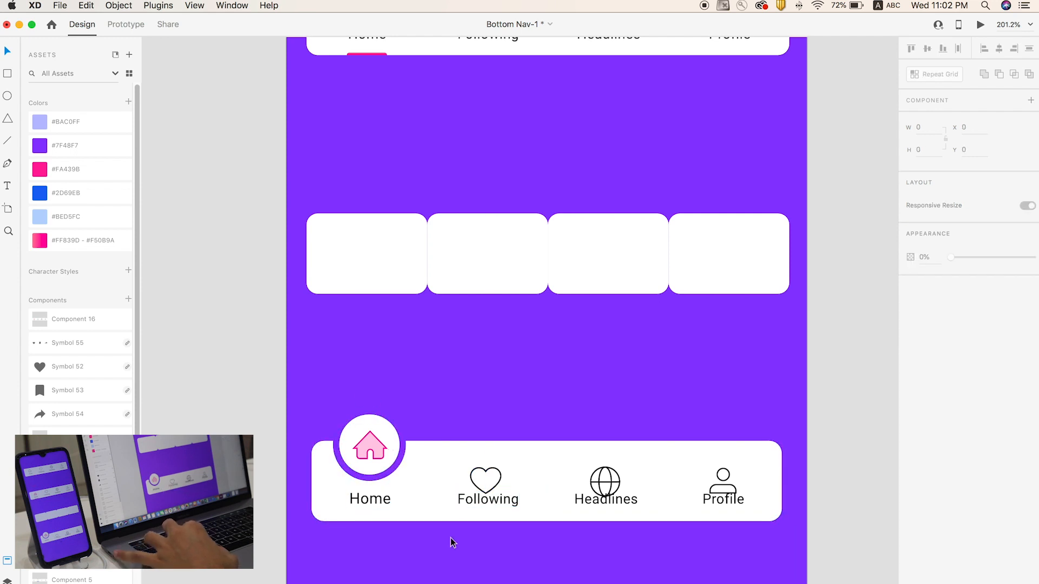
Remove the Subtract operation from the circled-home bar's background so that its rectangle and cutout circle become separate shapes
scroll(466, 537, up, 1)
key(v)
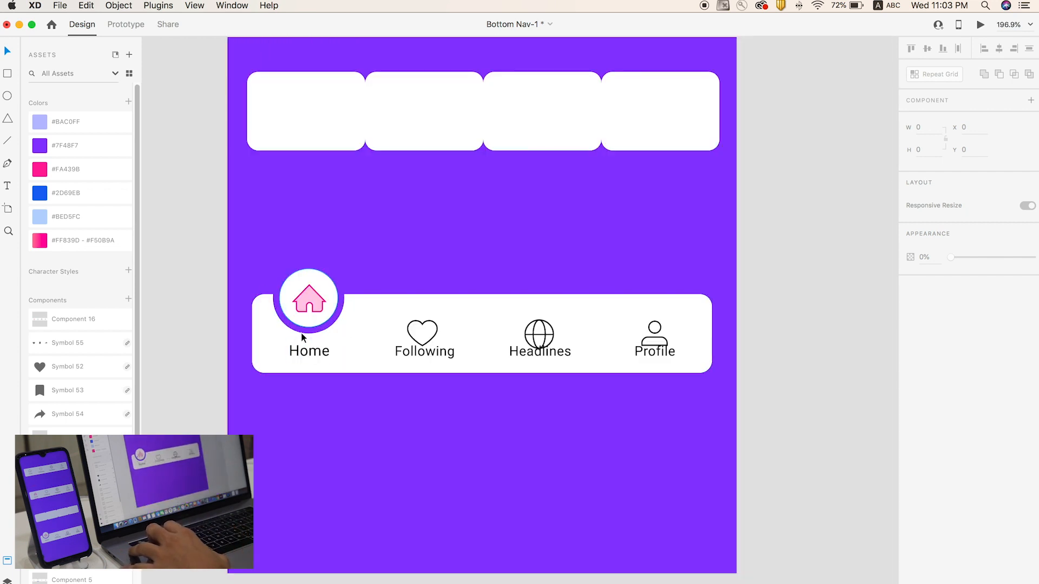
click(371, 302)
double_click(368, 304)
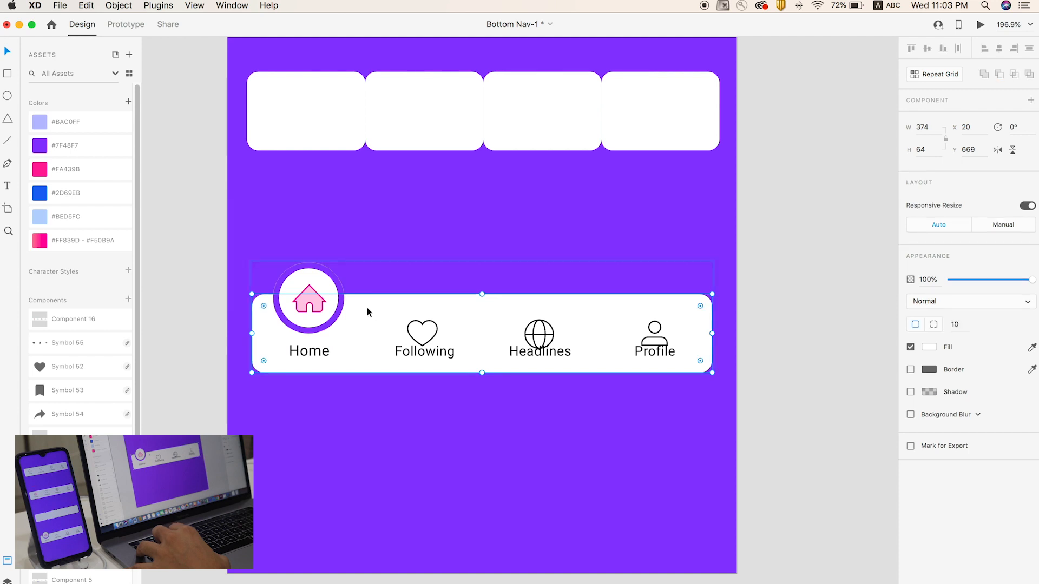
click(340, 282)
click(398, 319)
click(433, 312)
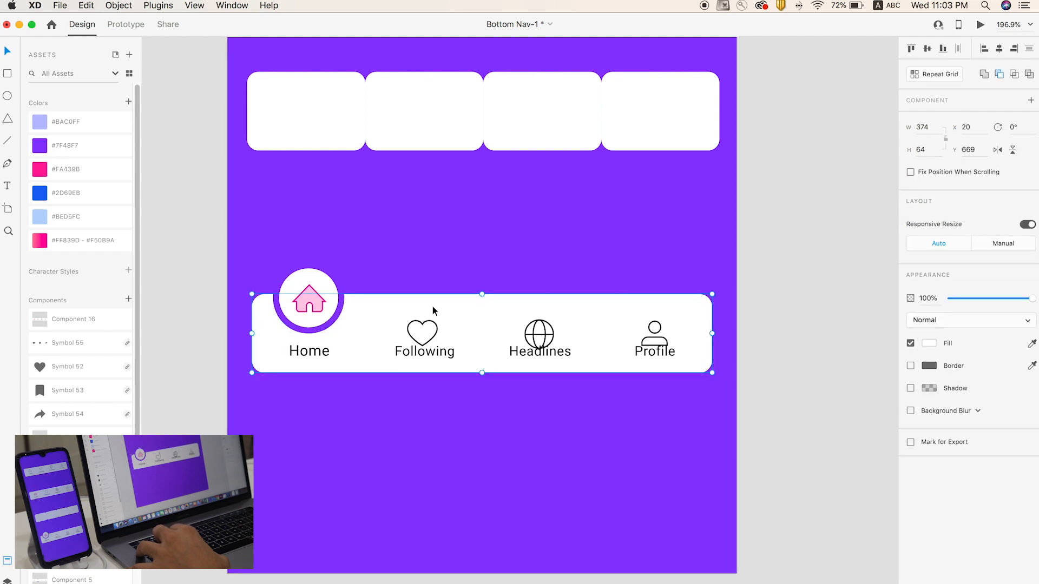
click(999, 74)
click(394, 246)
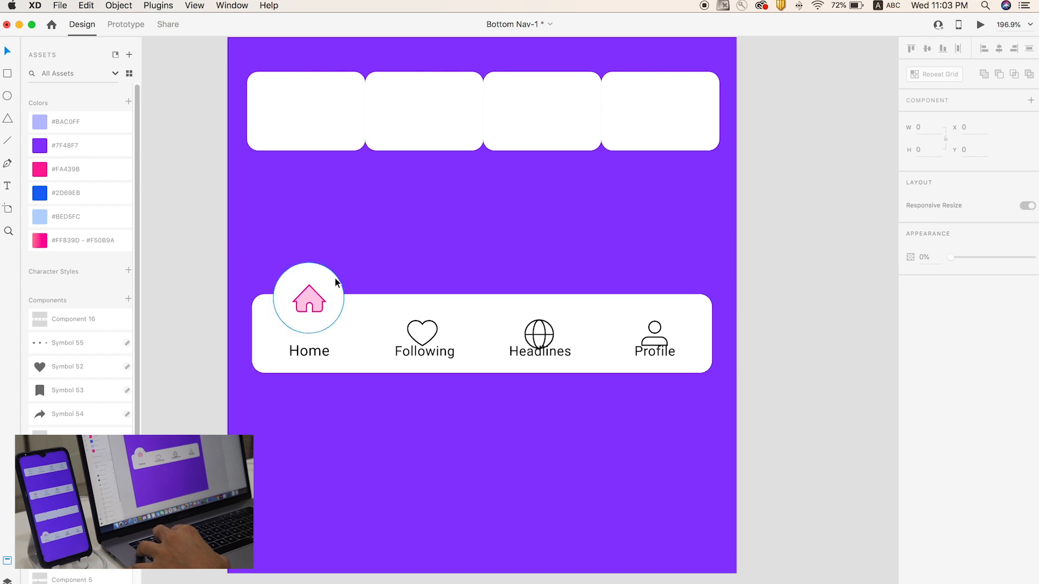
drag(335, 281, 366, 276)
key(super+z)
key(Escape)
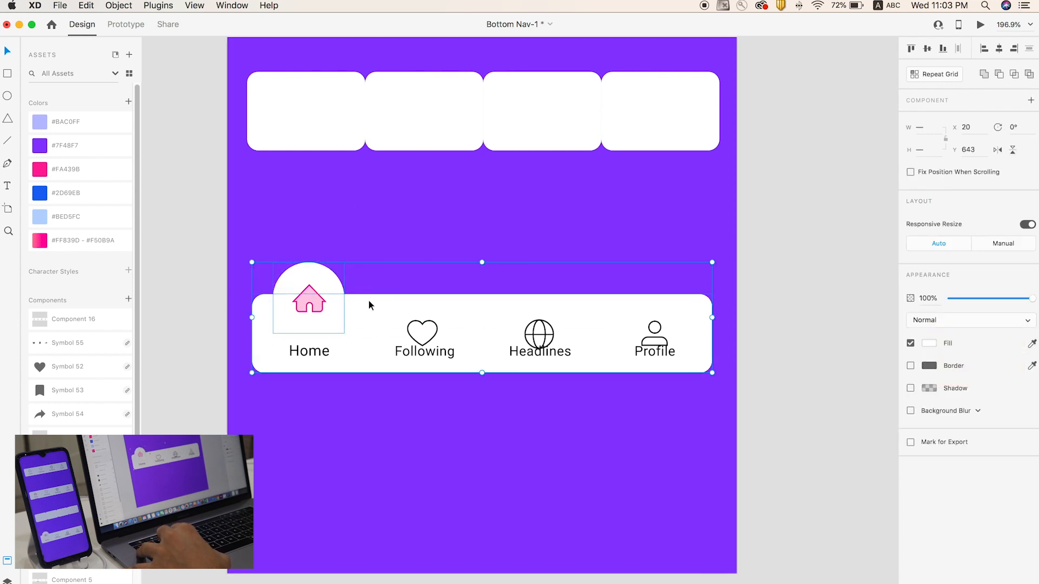
Subtract the larger circle around the home icon from the white navigation bar to cut a curved notch
click(1001, 75)
click(816, 239)
drag(320, 276, 303, 255)
key(super+z)
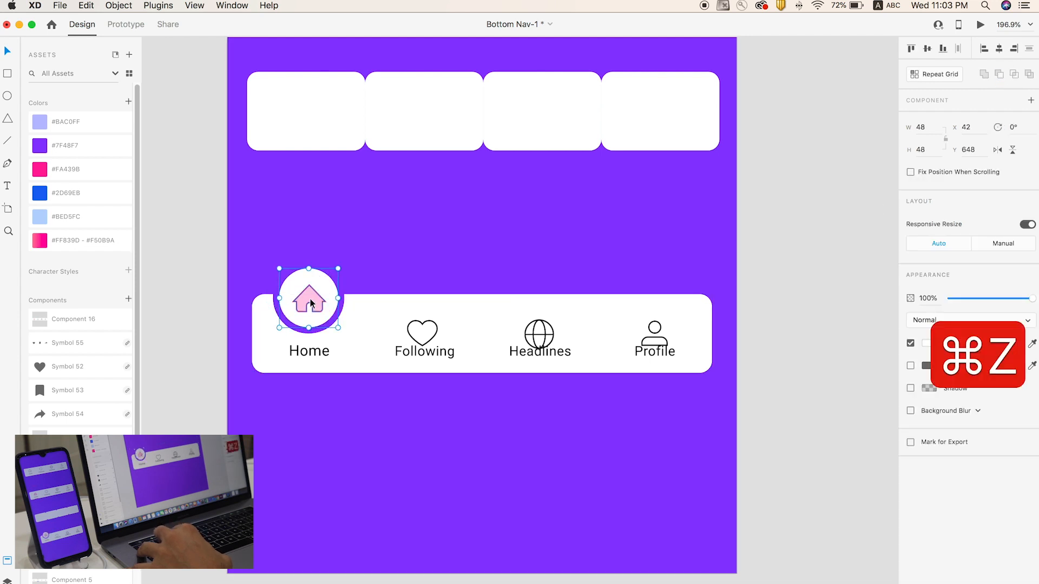
Move the row of four white rounded rectangles down to just below the lowest navigation bar, at Y 756
click(311, 303)
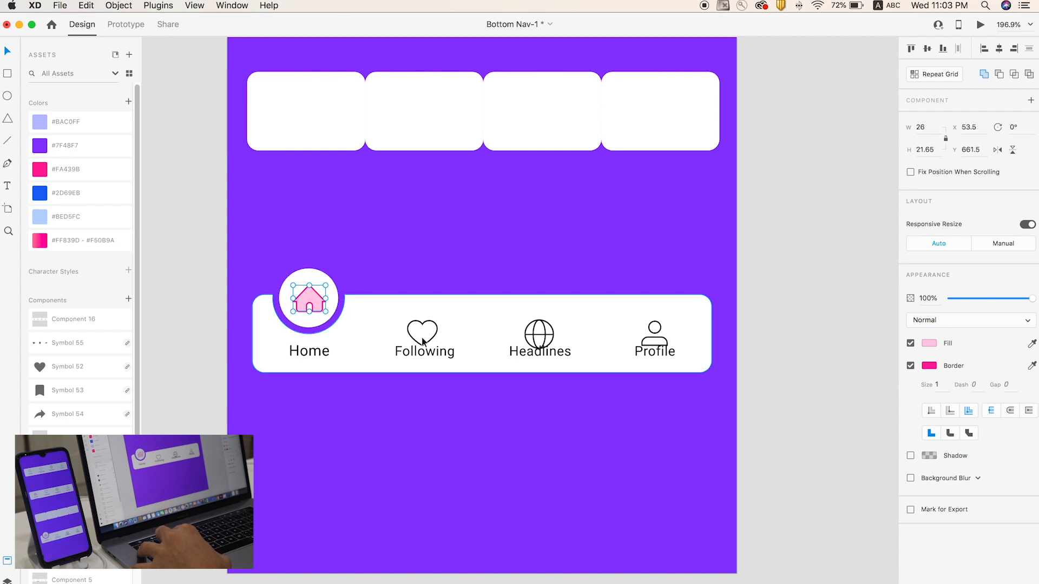
click(813, 272)
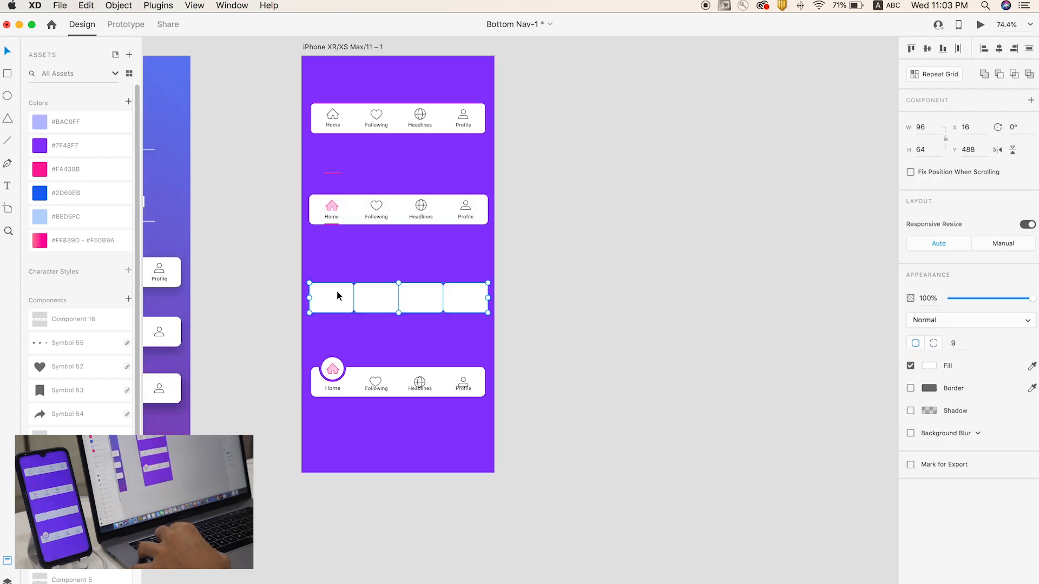
drag(336, 293, 340, 431)
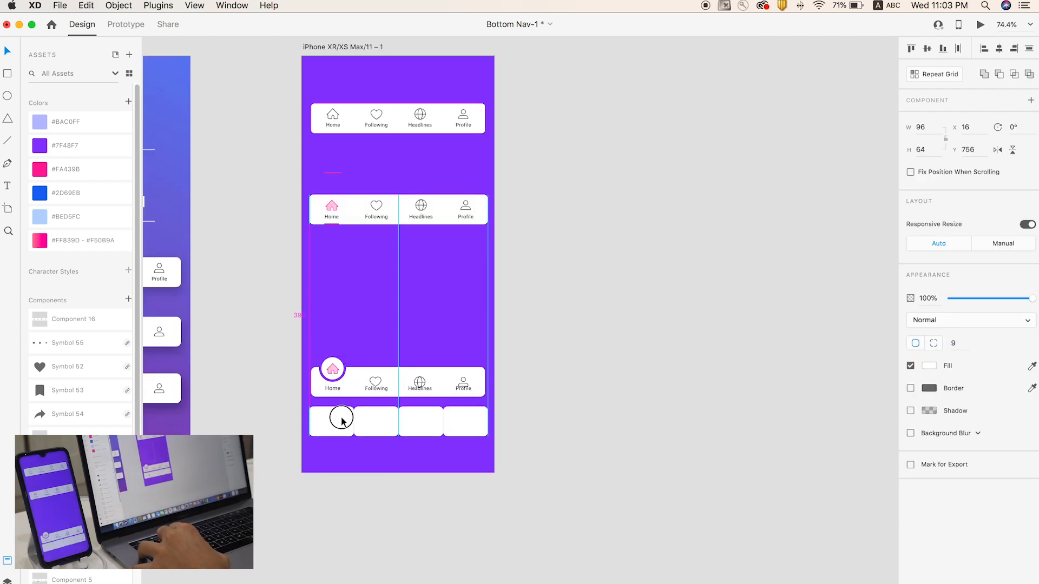
Draw a rectangle about 62 wide and 27 high over the Home label of the notched navigation bar
key(z)
drag(313, 352, 551, 452)
key(v)
key(z)
drag(193, 202, 365, 318)
key(v)
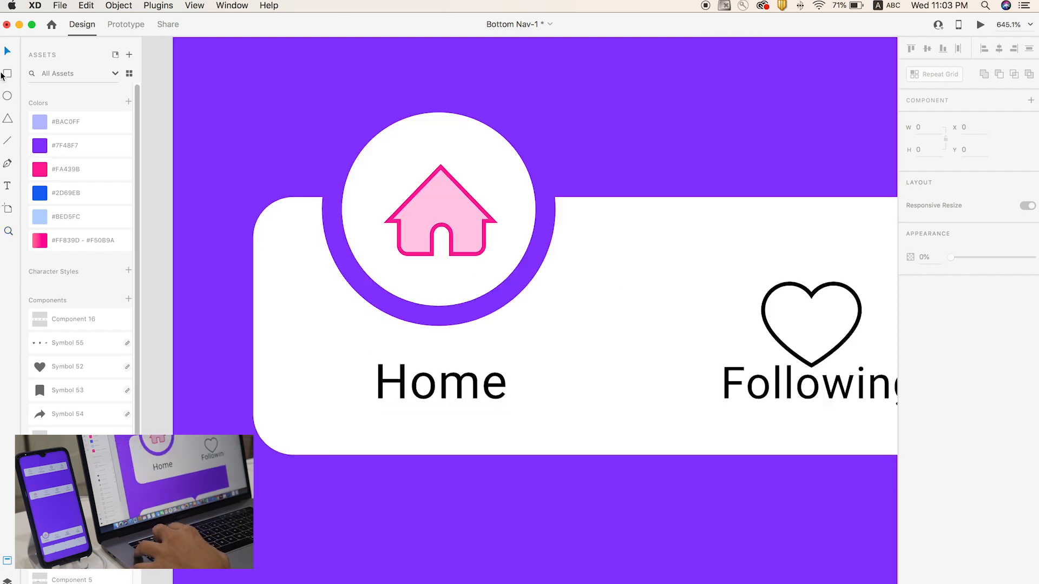
mouse_move(305, 346)
mouse_down()
mouse_move(529, 427)
mouse_move(554, 454)
mouse_up()
scroll(866, 385, down, 5)
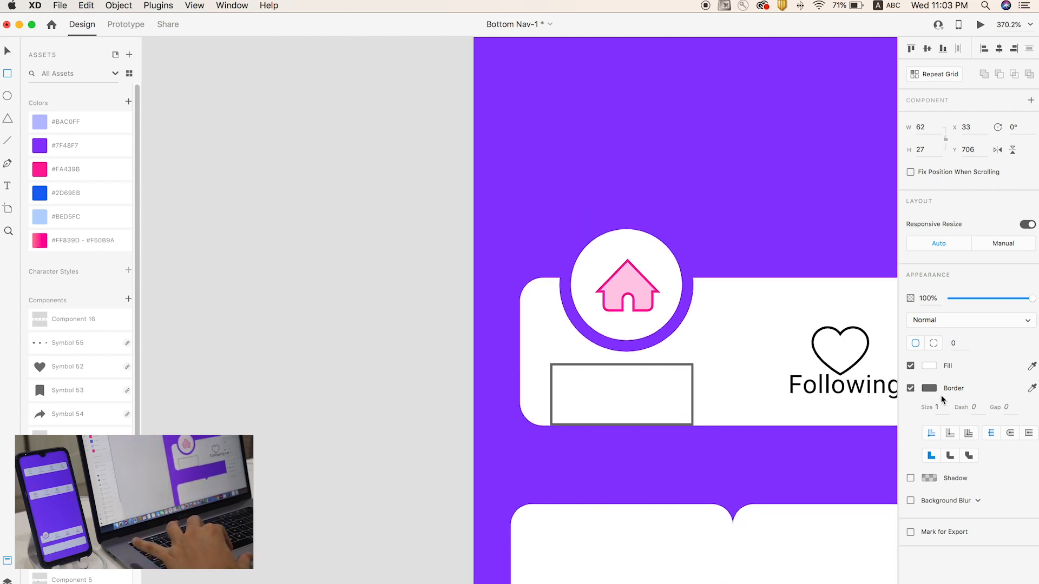
Turn off the new rectangle's fill and shift it to X 35 so it is centered on the Home label
click(910, 366)
key(v)
scroll(821, 385, right, 5)
drag(411, 359, 413, 359)
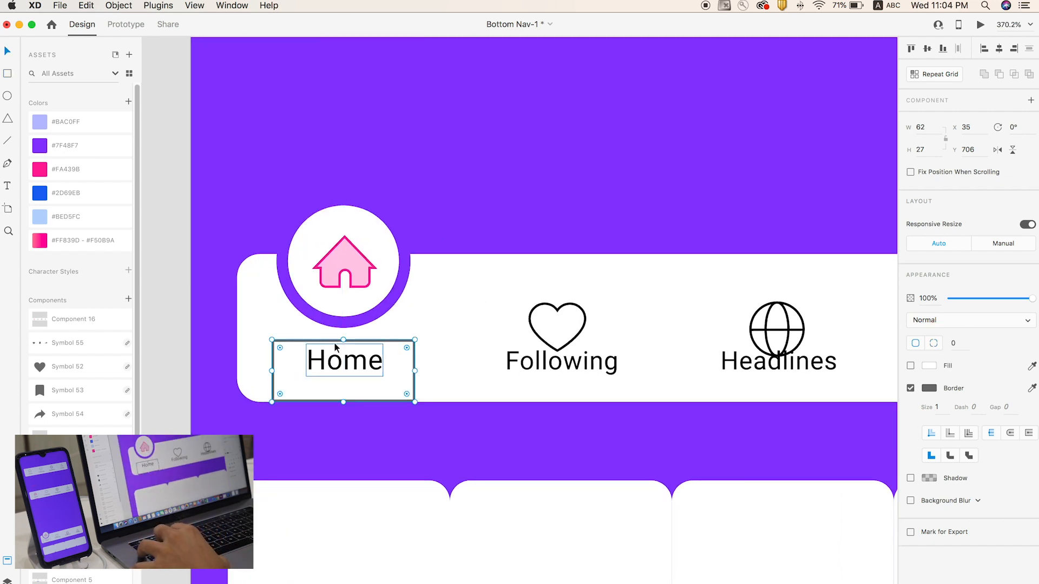
Lower the top edge of the Home label's rectangle so that it is 25 high
drag(343, 340, 343, 344)
click(343, 364)
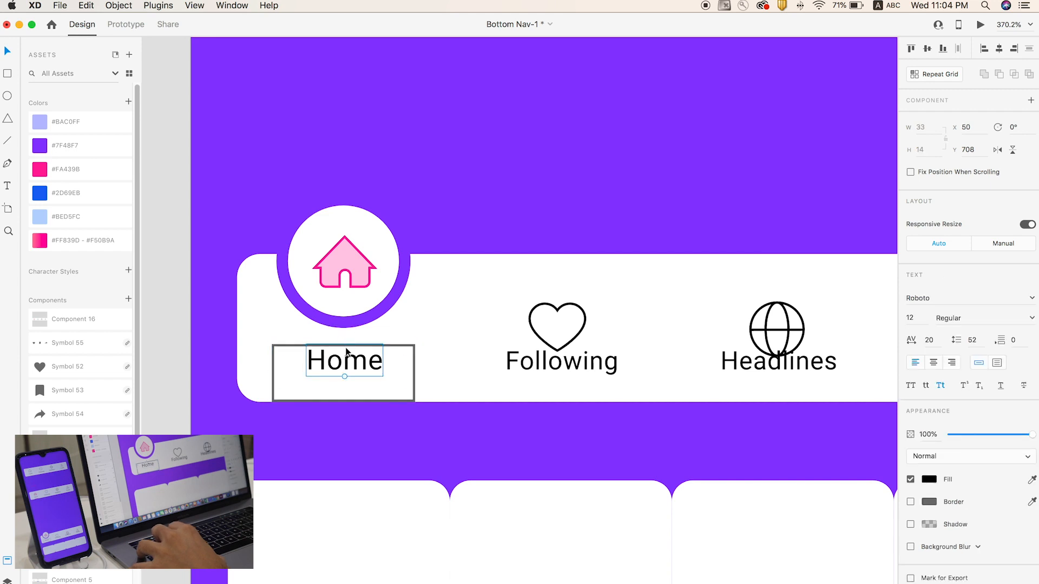
click(480, 242)
Duplicate the outlined rectangle over the Following label and center it horizontally on the second white card below
click(414, 356)
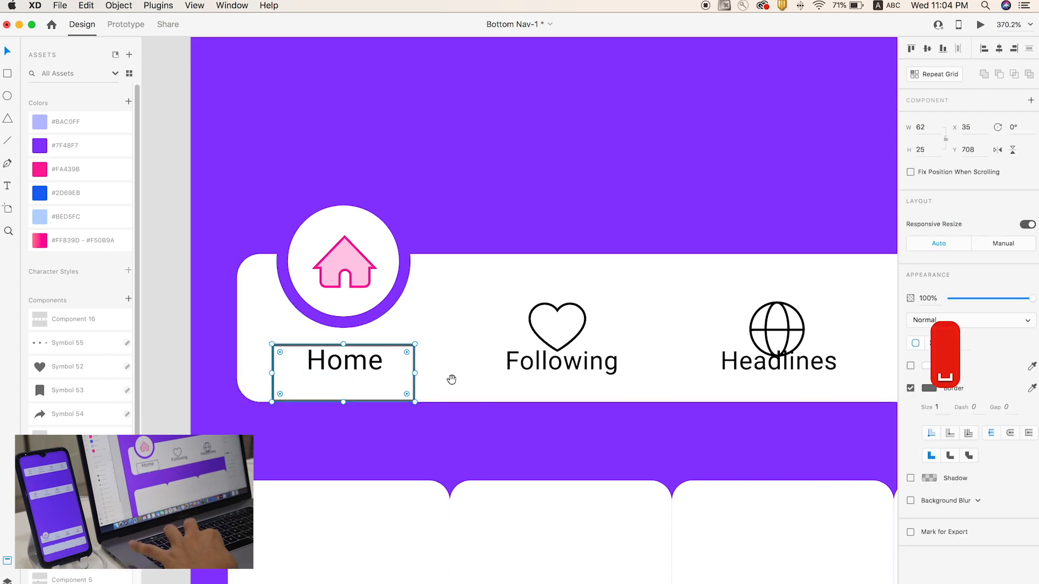
scroll(432, 352, down, 3)
scroll(433, 352, right, 2)
drag(383, 315, 731, 320)
shift+click(522, 453)
click(998, 50)
click(650, 133)
Place another copy of the outlined rectangle over the Headlines label, centered horizontally on the third white card
key(space)
shift+click(668, 450)
click(999, 50)
key(space)
drag(752, 126, 612, 127)
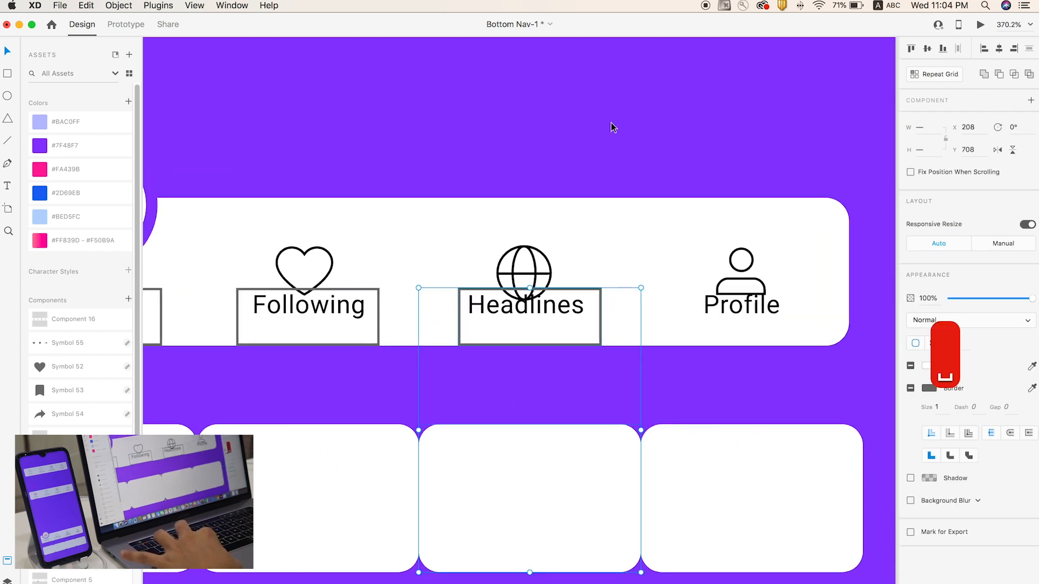
click(612, 129)
Mask the Home label with its outlined rectangle
scroll(601, 297, left, 8)
click(585, 272)
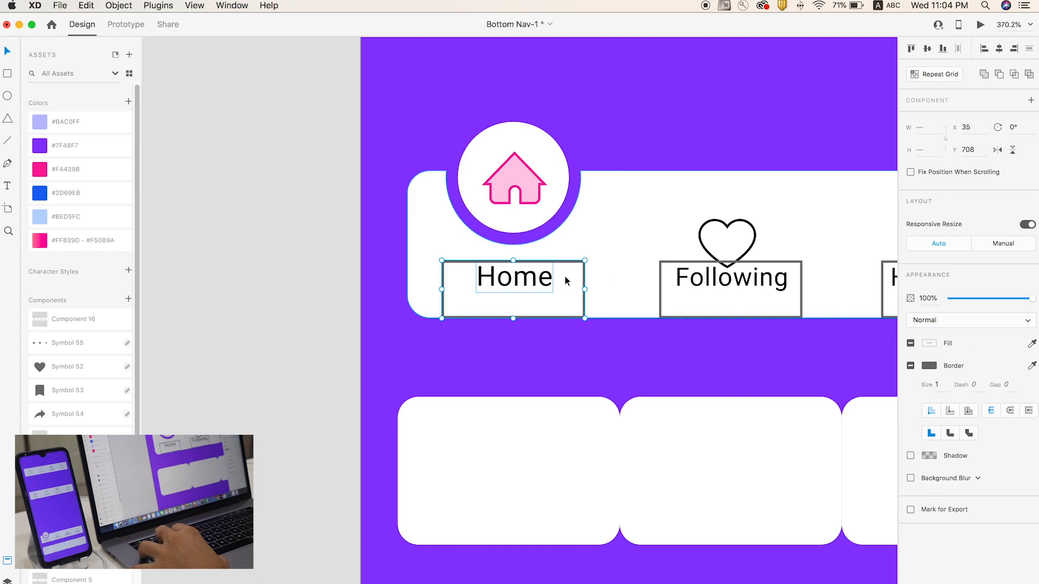
right_click(548, 279)
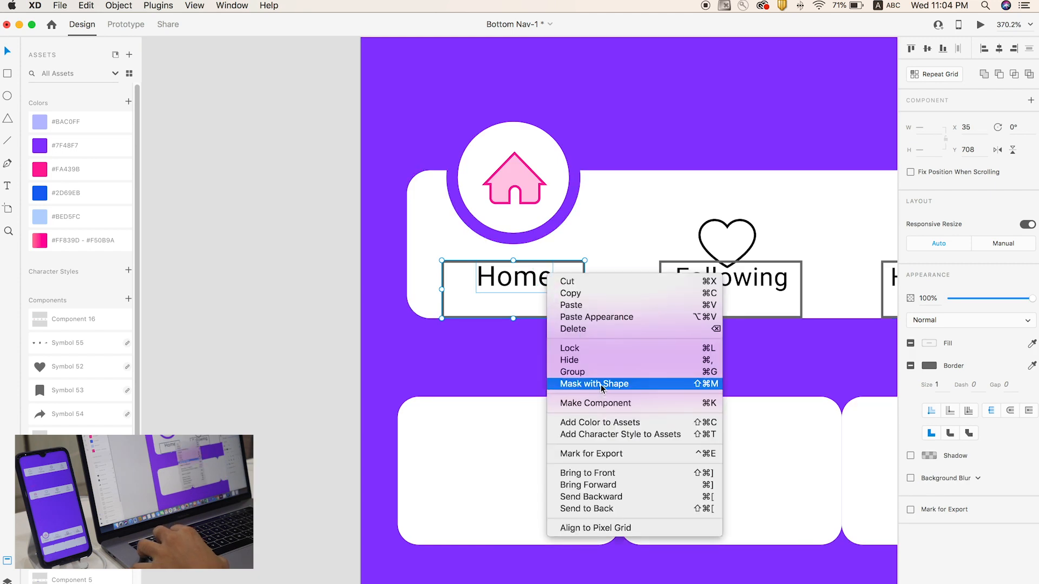
click(601, 384)
click(343, 280)
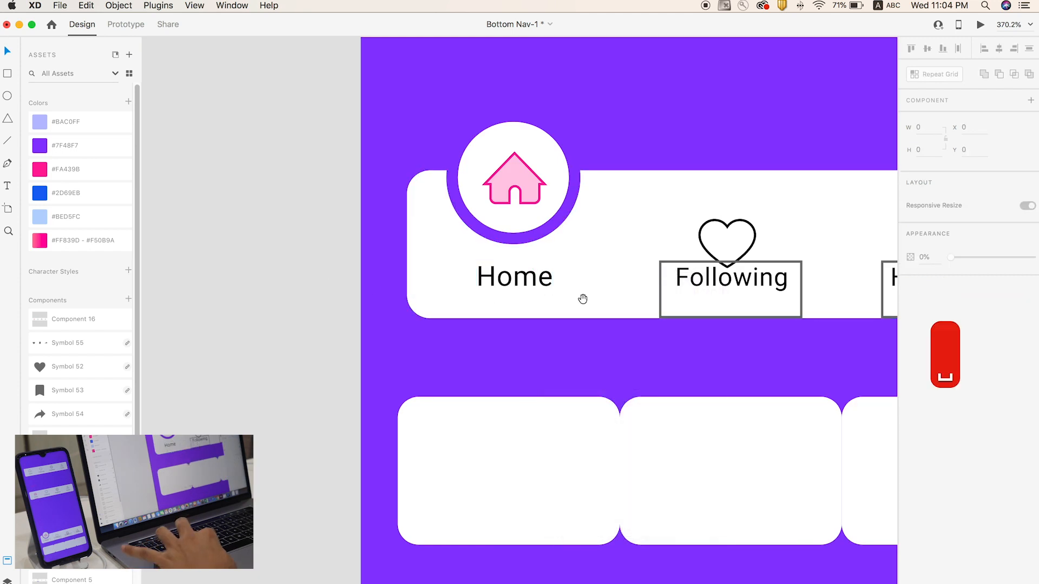
Mask the Following label with its outlined rectangle
scroll(582, 297, left, 5)
click(541, 282)
shift+click(607, 265)
right_click(606, 263)
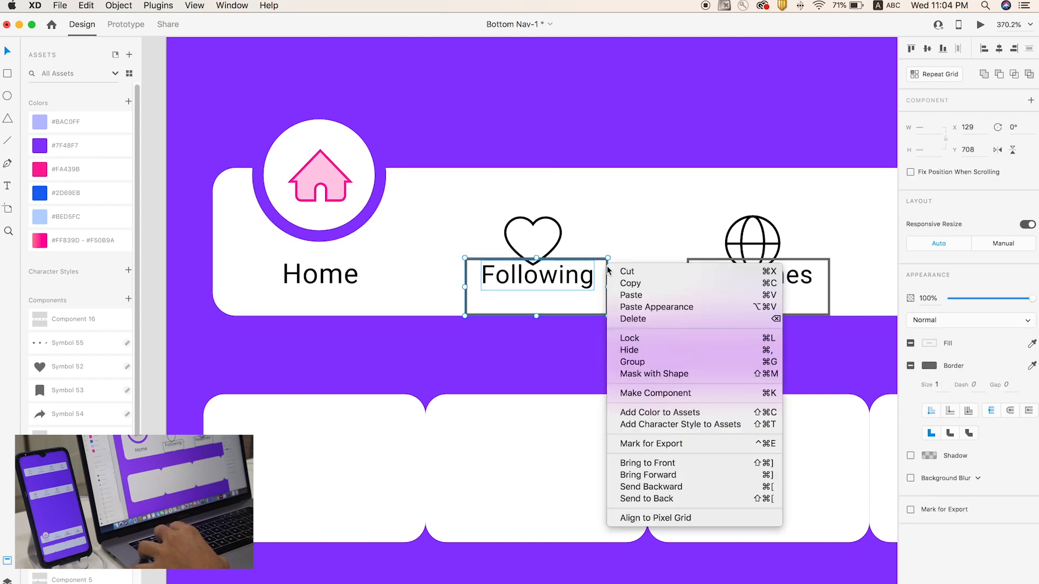
click(640, 374)
Mask the Headlines label with its outlined rectangle
click(703, 292)
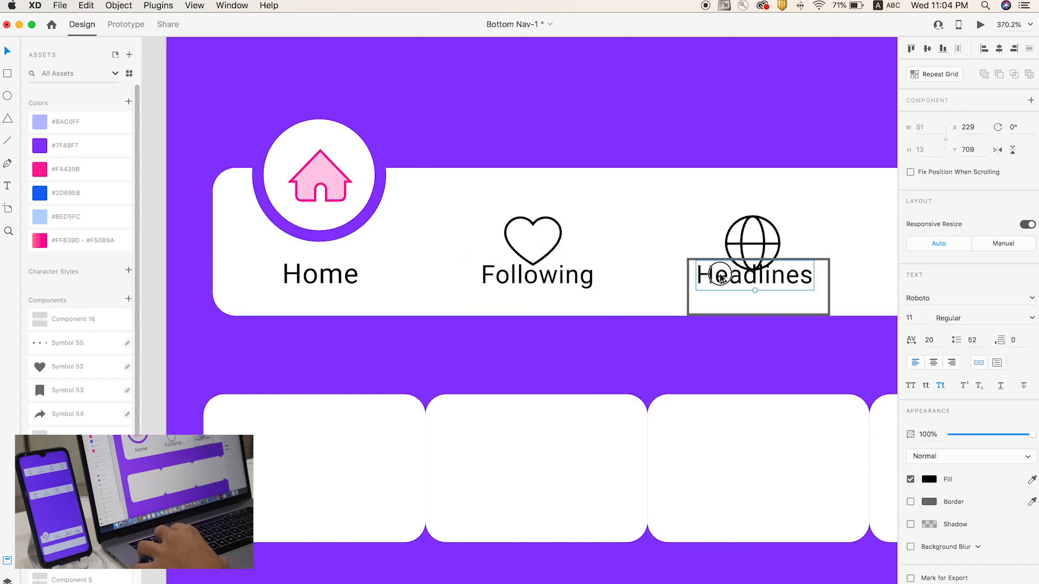
shift+click(702, 282)
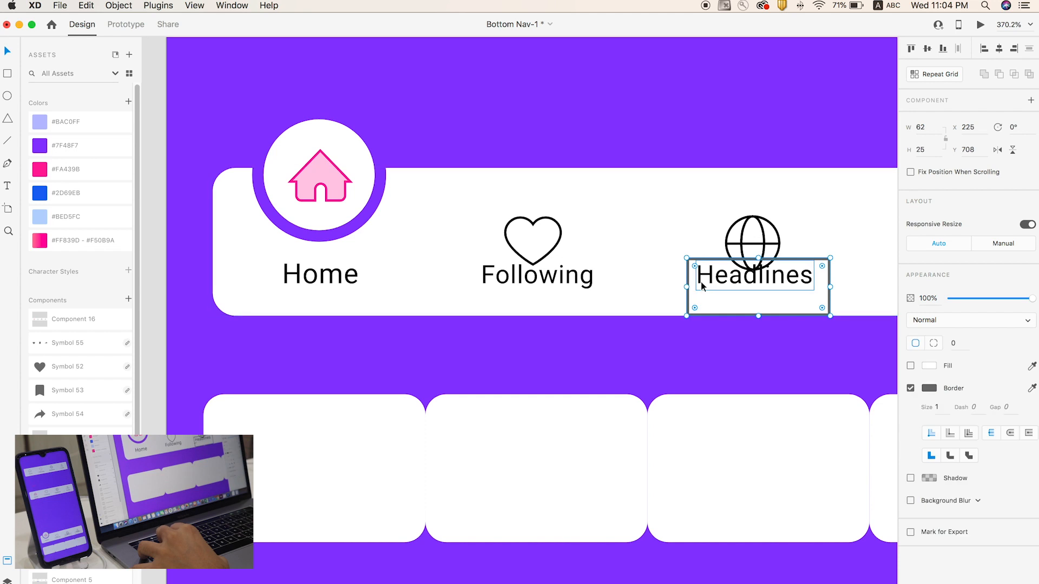
right_click(705, 274)
click(758, 382)
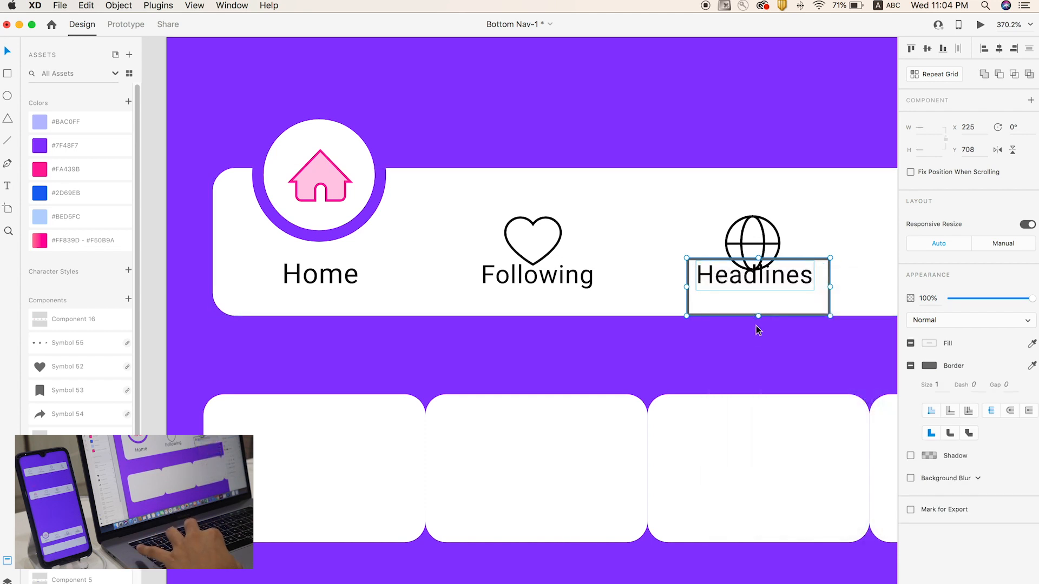
Mask the Profile label with its outlined rectangle
scroll(757, 327, right, 6)
click(639, 292)
shift+click(700, 281)
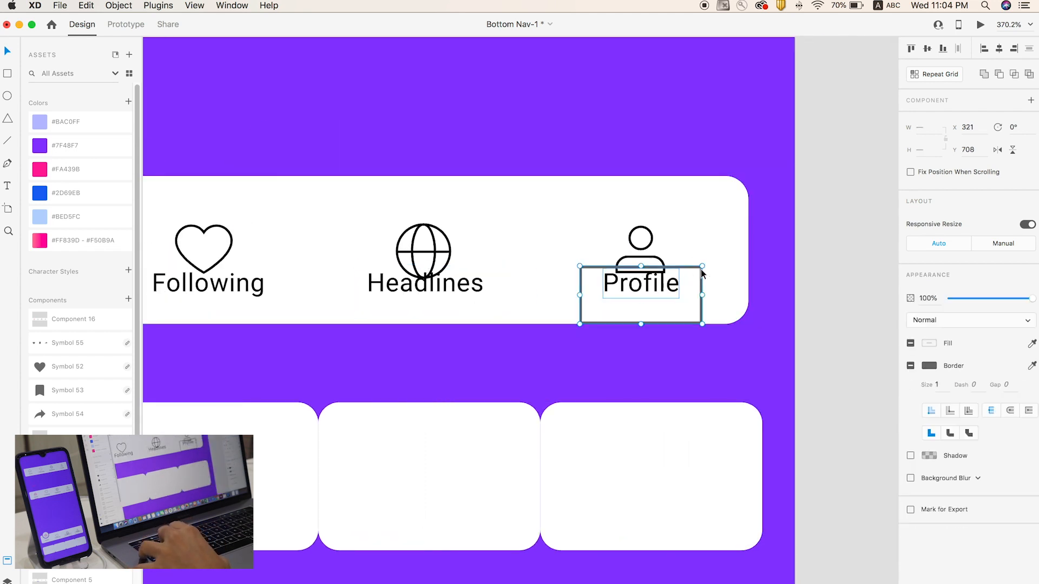
right_click(702, 274)
click(741, 377)
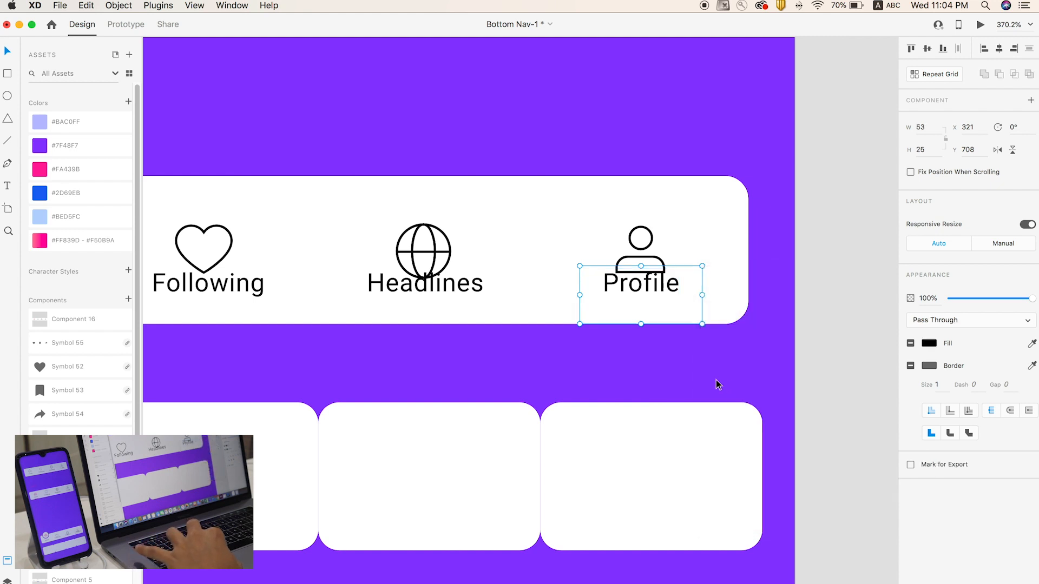
Move the Following label straight down inside its mask until it is completely hidden
scroll(529, 322, left, 5)
scroll(581, 316, left, 3)
click(377, 274)
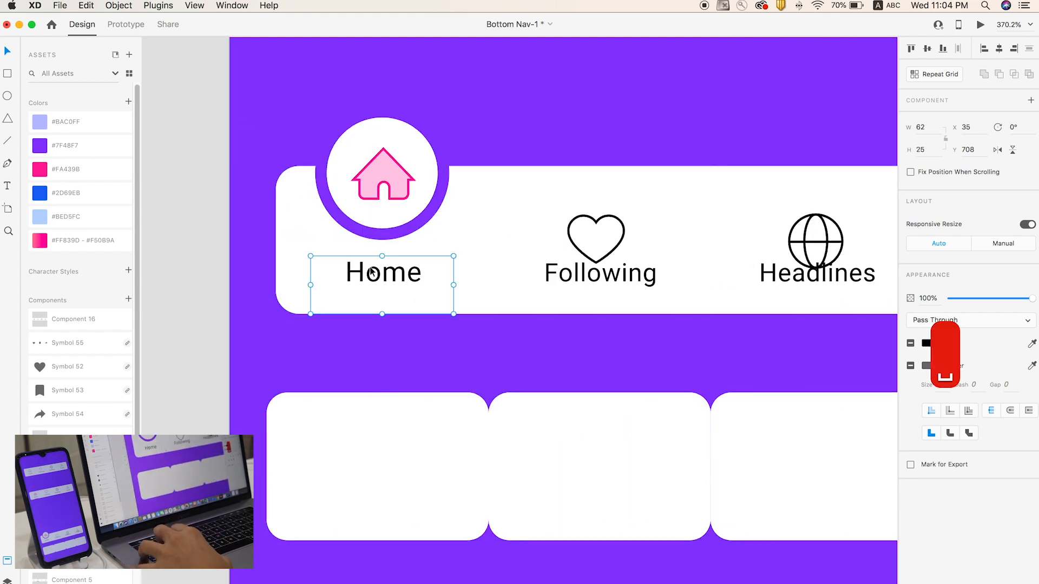
scroll(607, 287, right, 5)
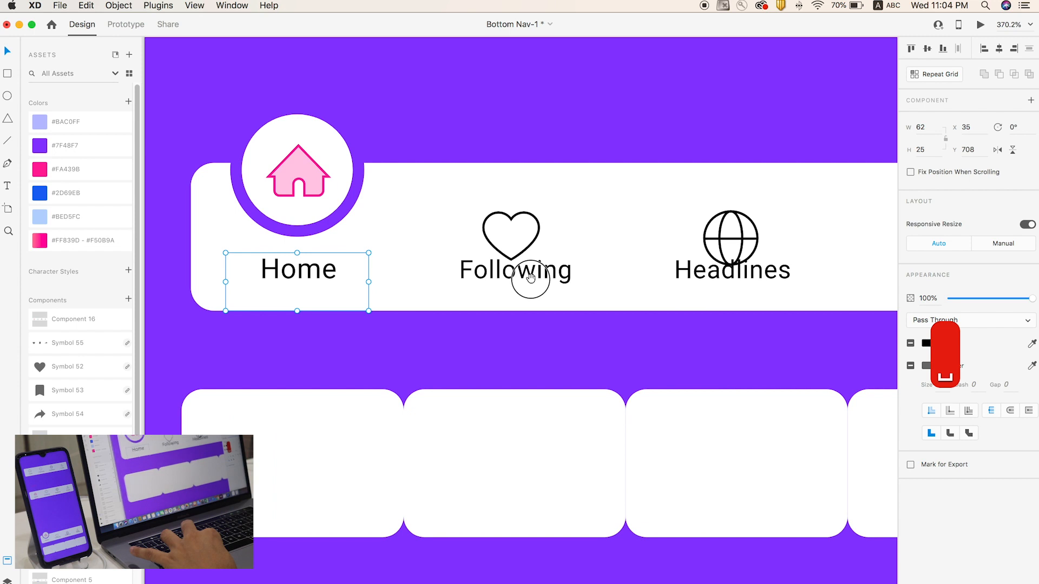
scroll(398, 286, down, 2)
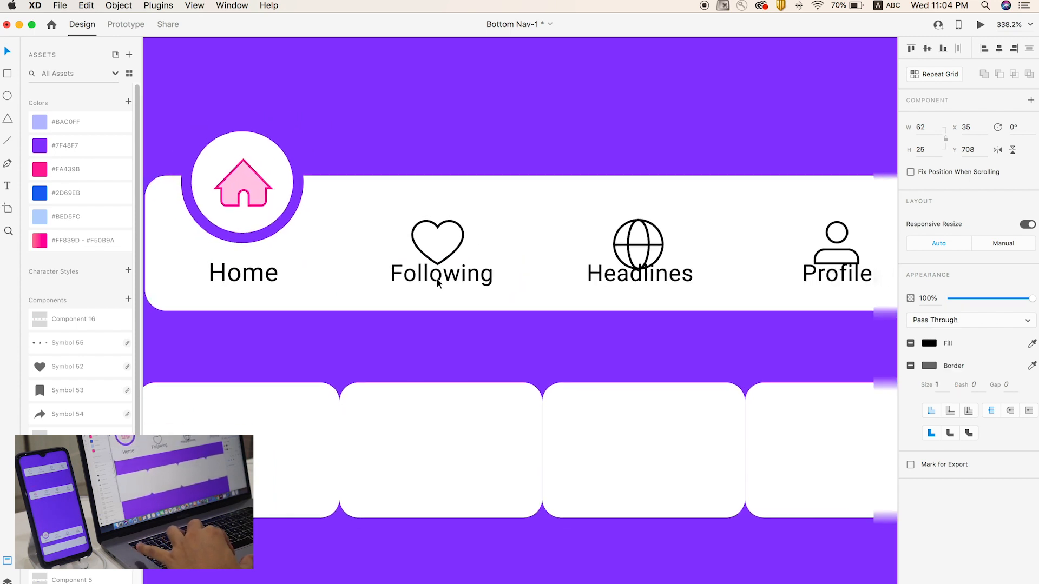
click(443, 278)
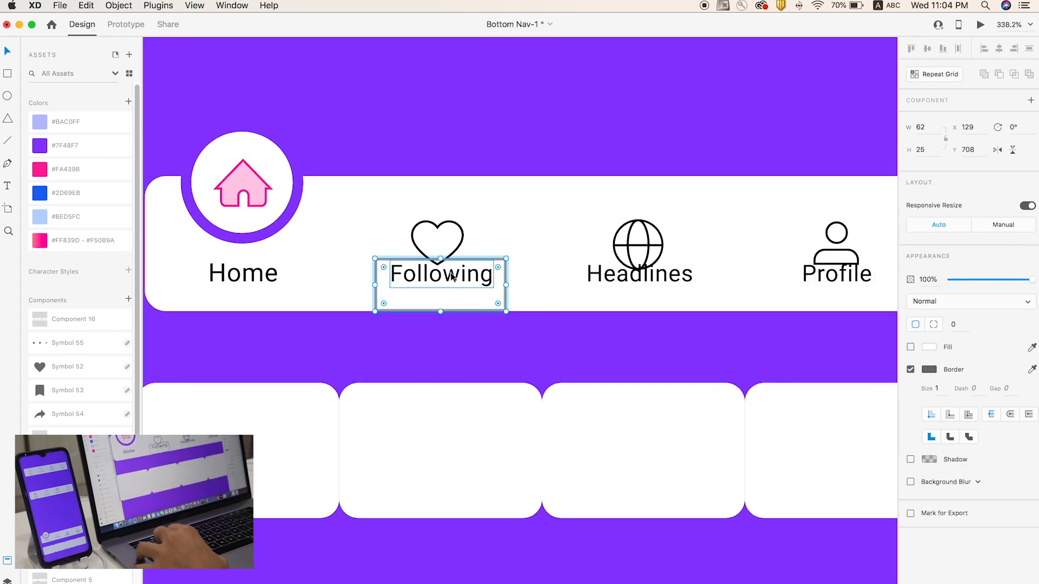
drag(453, 277, 452, 325)
key(Delete)
Move the Headlines and Profile labels straight down inside their masks until both are hidden
click(614, 278)
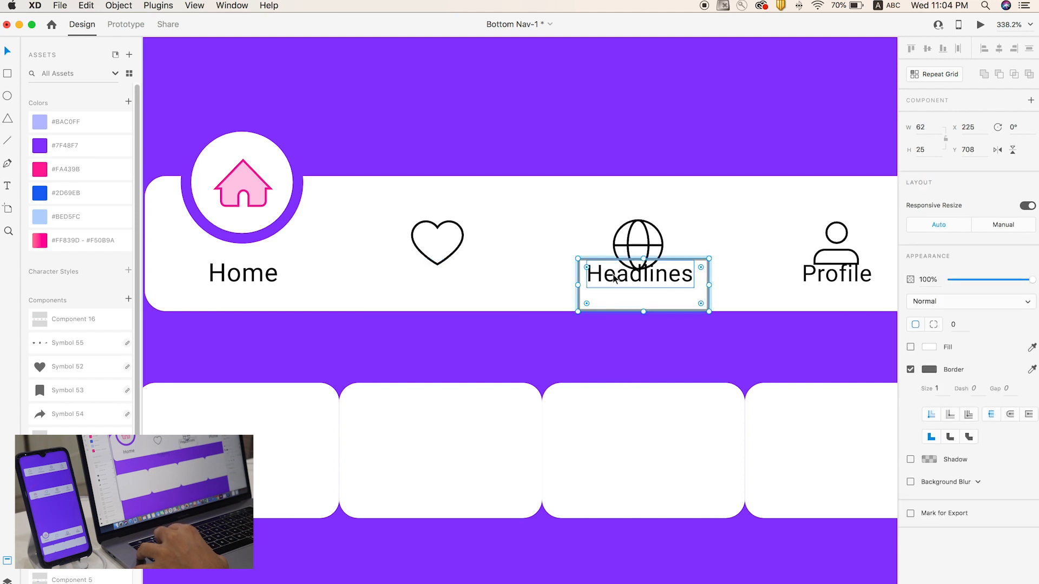
drag(609, 279, 610, 325)
key(Delete)
click(822, 280)
drag(822, 279, 820, 326)
key(Delete)
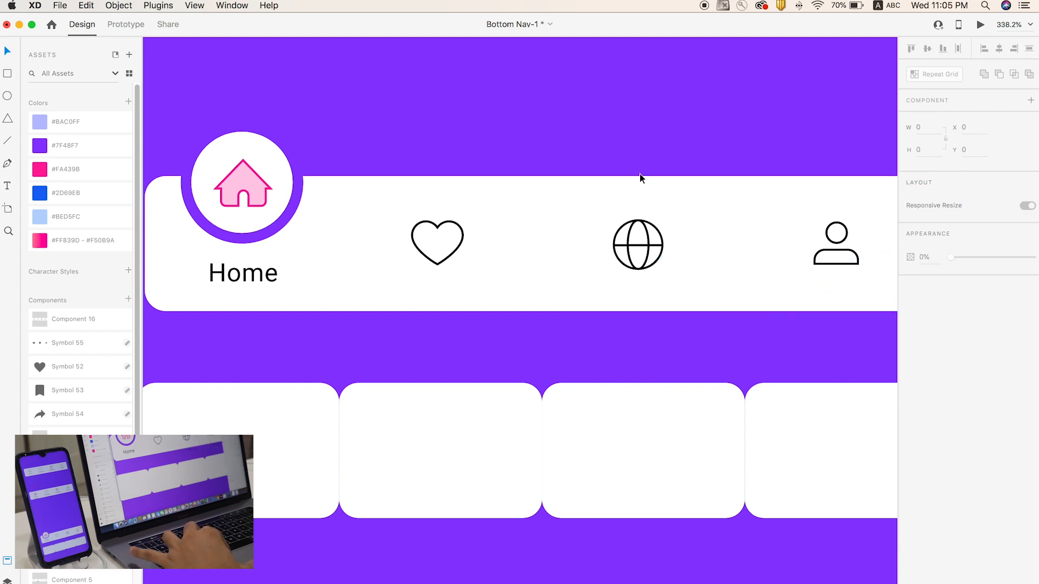
Turn the whole notched navigation bar, with its icons and masked labels, into one component
scroll(640, 177, down, 5)
scroll(579, 230, down, 5)
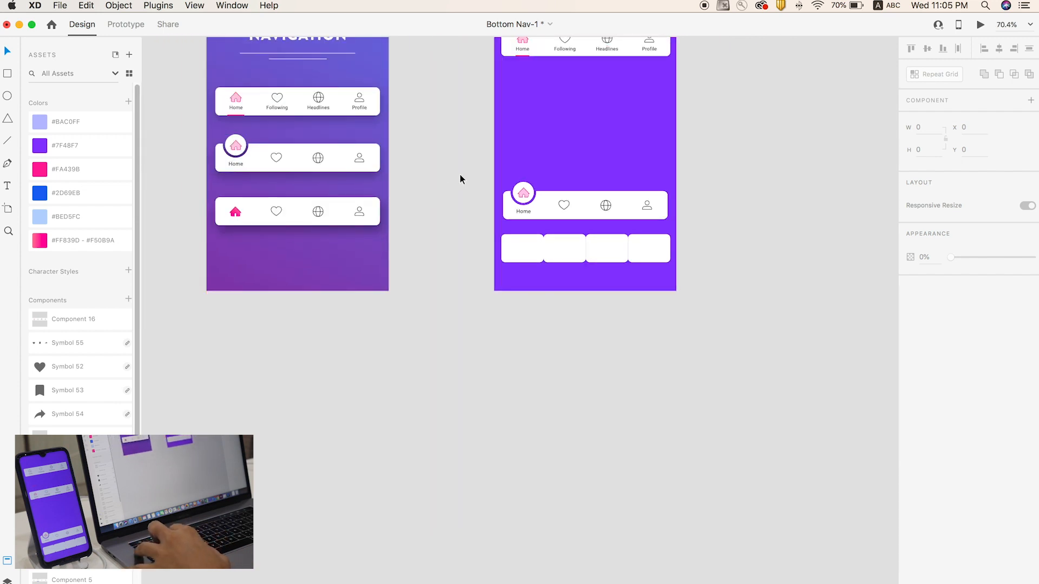
key(z)
drag(461, 164, 719, 231)
key(v)
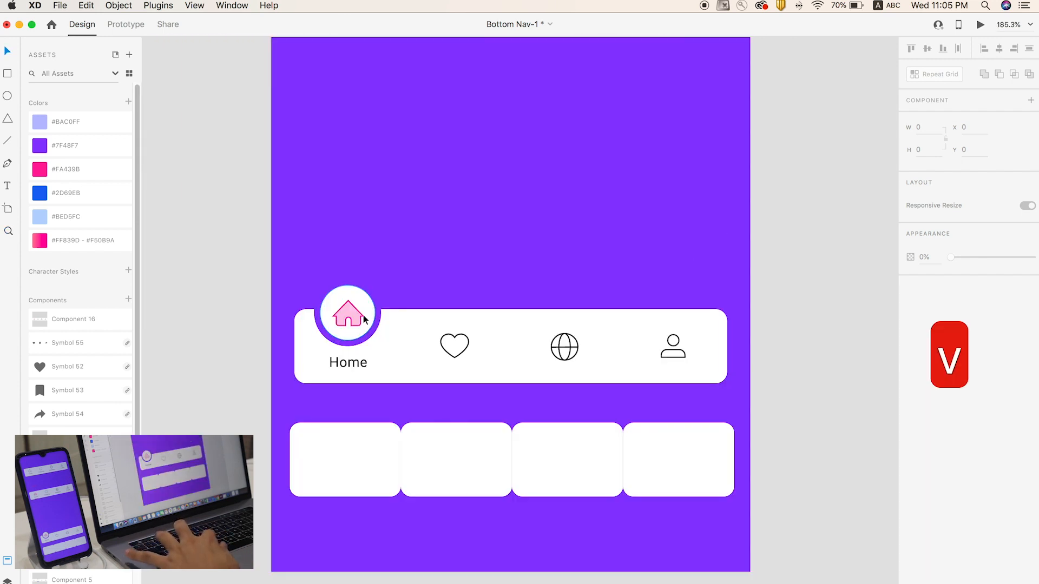
click(348, 361)
click(240, 248)
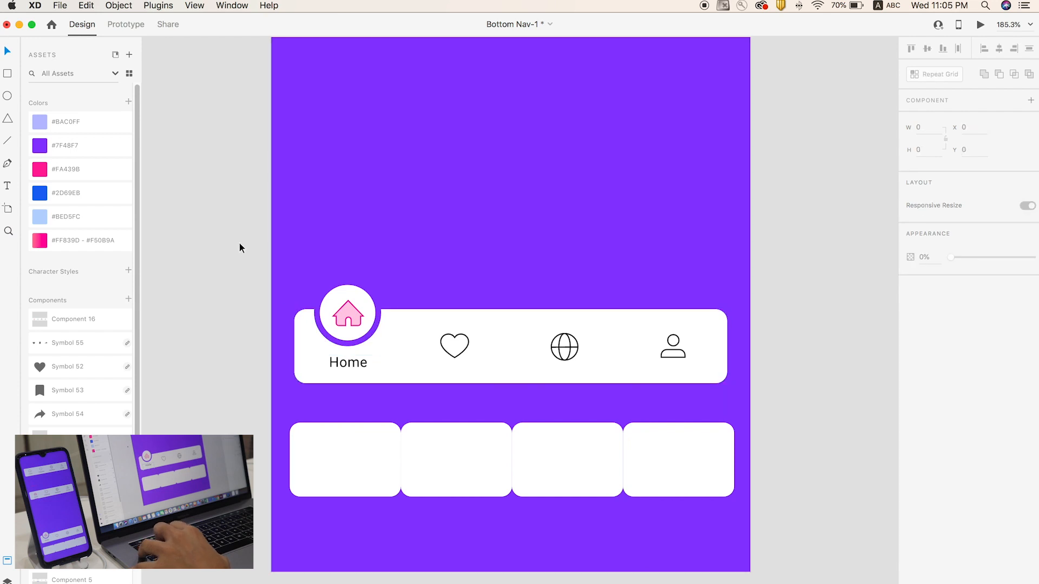
drag(228, 269, 746, 394)
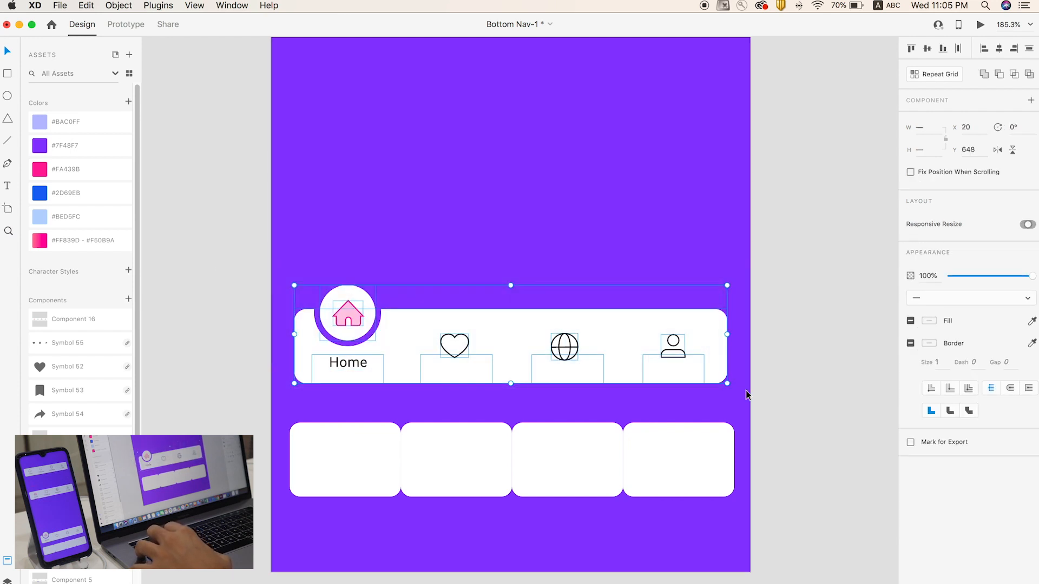
key(super+k)
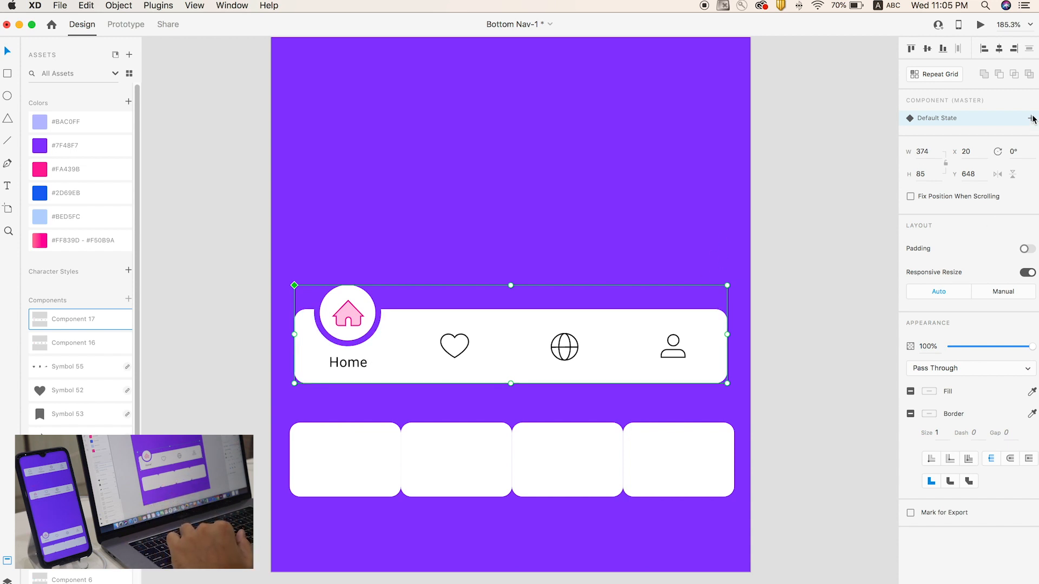
Add a new state named "heart" to the navigation bar component
click(1030, 118)
click(955, 125)
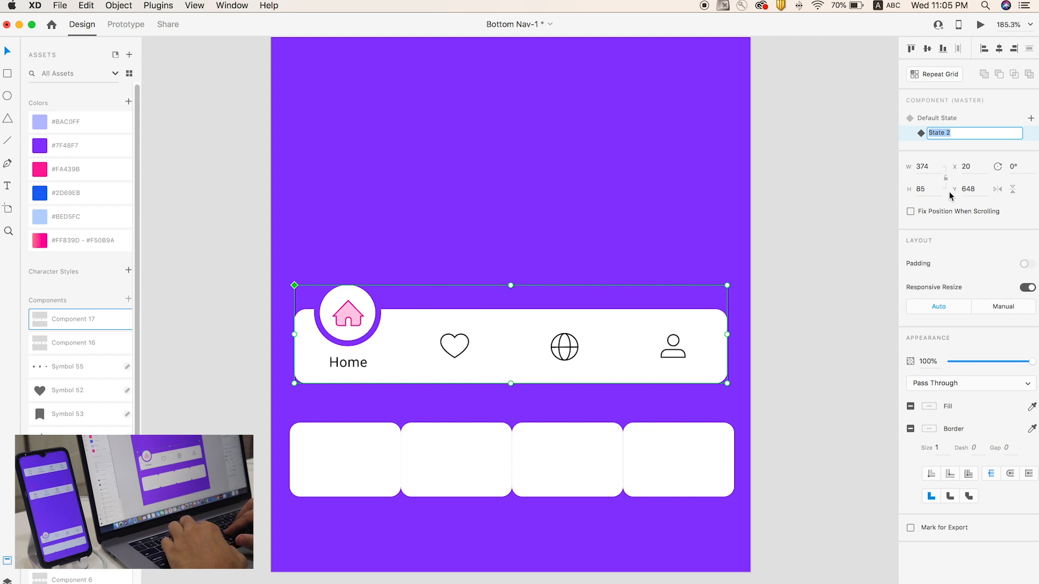
text(heart)
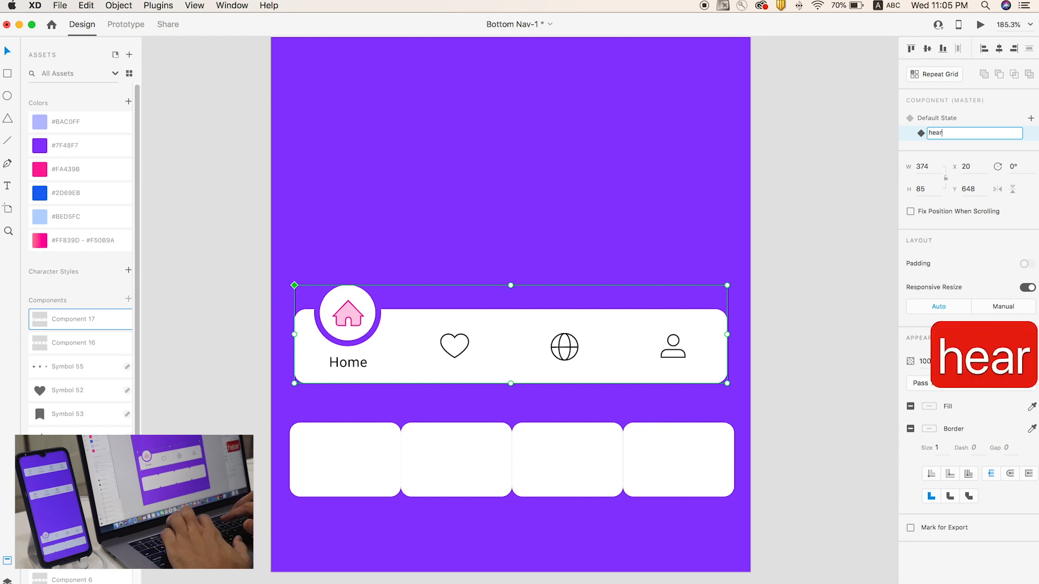
key(Return)
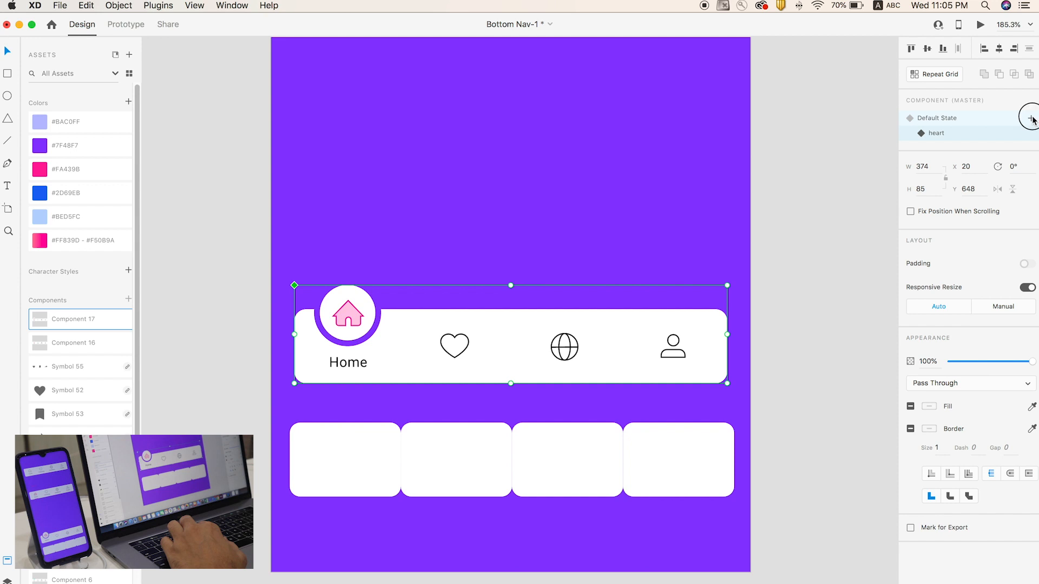
Add another state named "globe" to the navigation bar component
click(1032, 119)
click(944, 126)
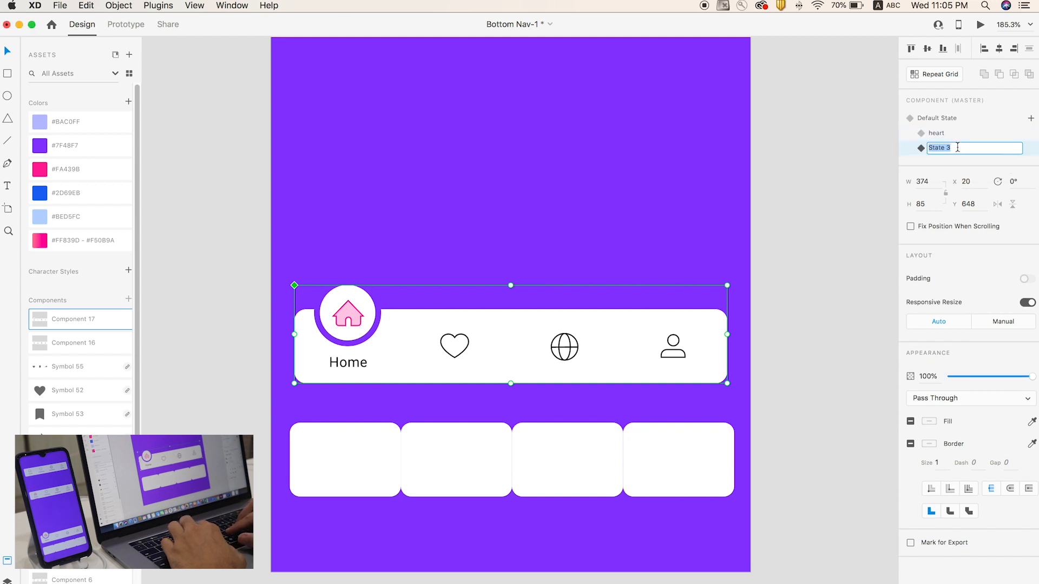
text(globe)
key(Return)
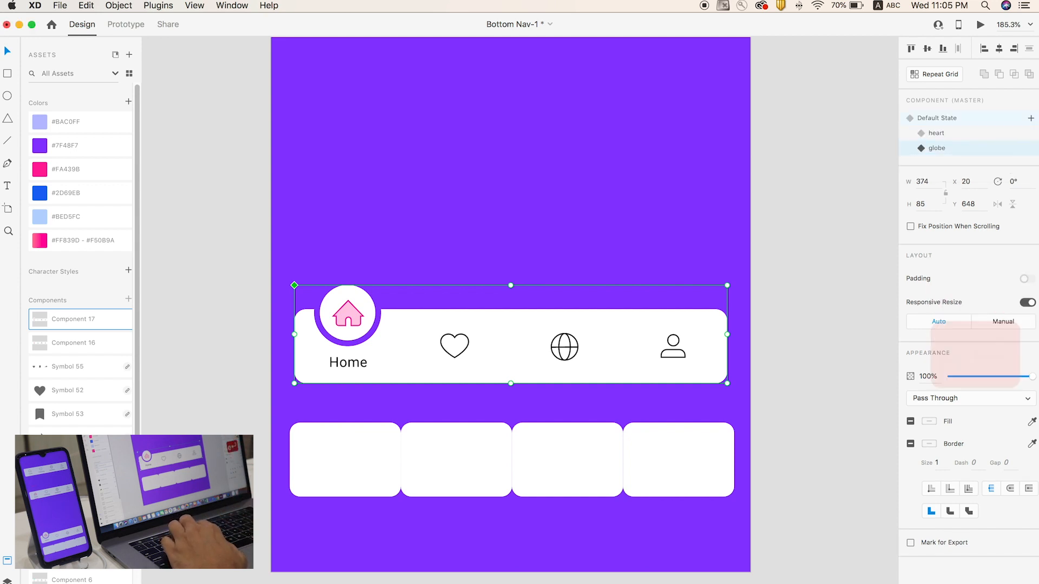
Add a further state named "user" to the navigation bar component
click(1031, 118)
click(952, 126)
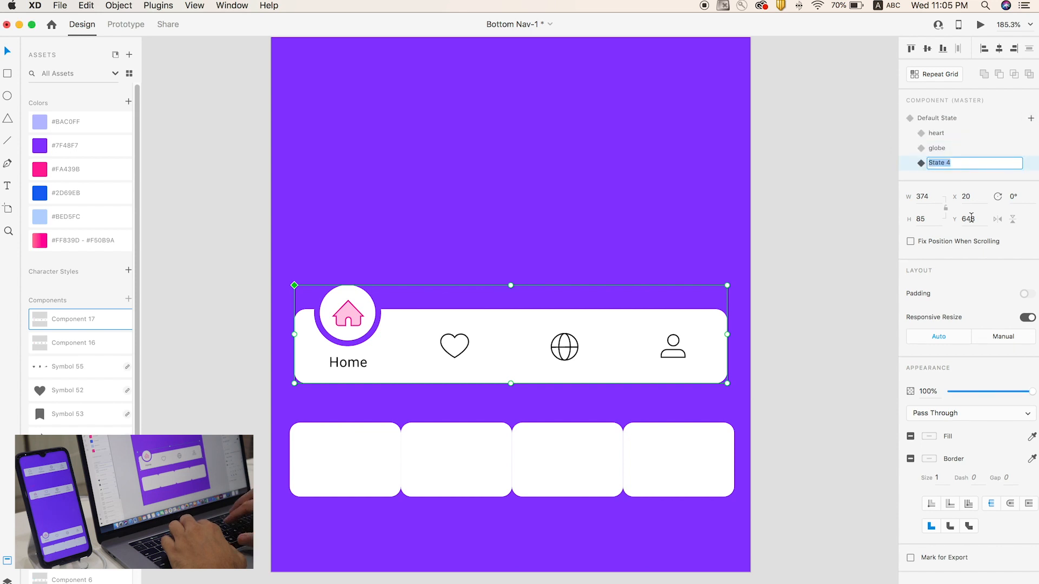
text(user)
key(Return)
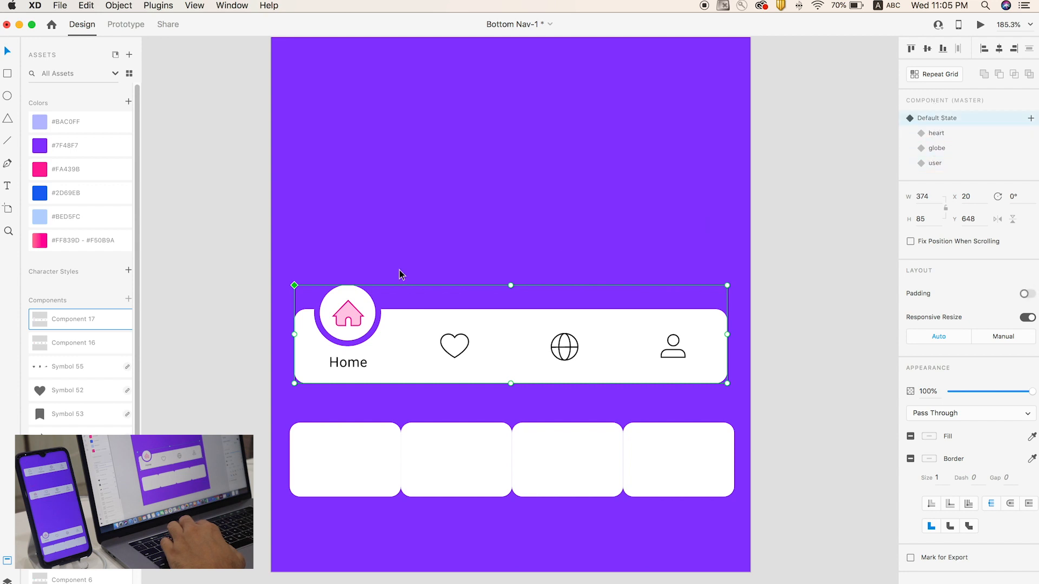
In the heart state, move the bar's circular notch from the home icon across to the heart icon
click(935, 134)
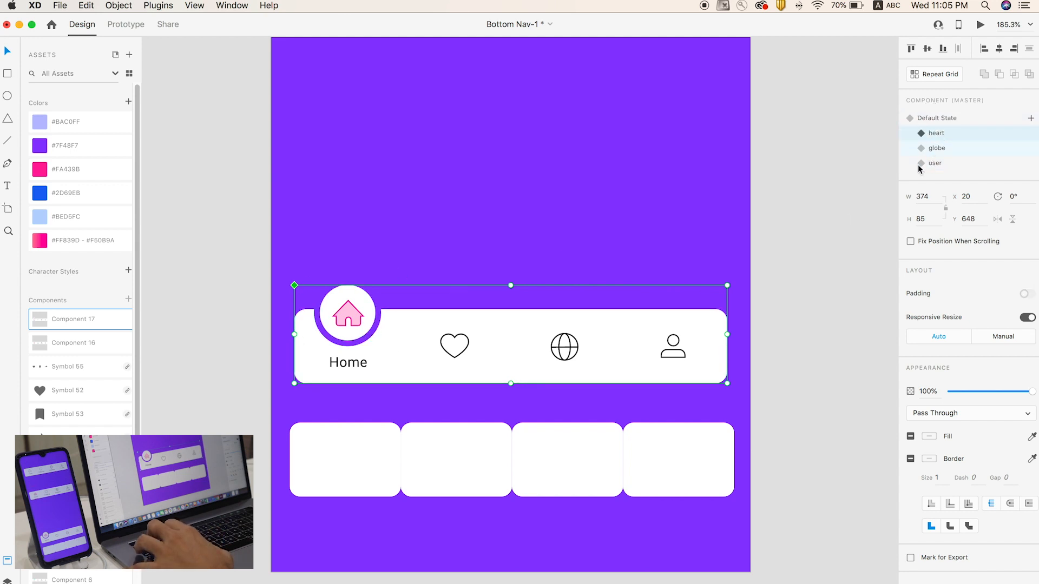
click(808, 303)
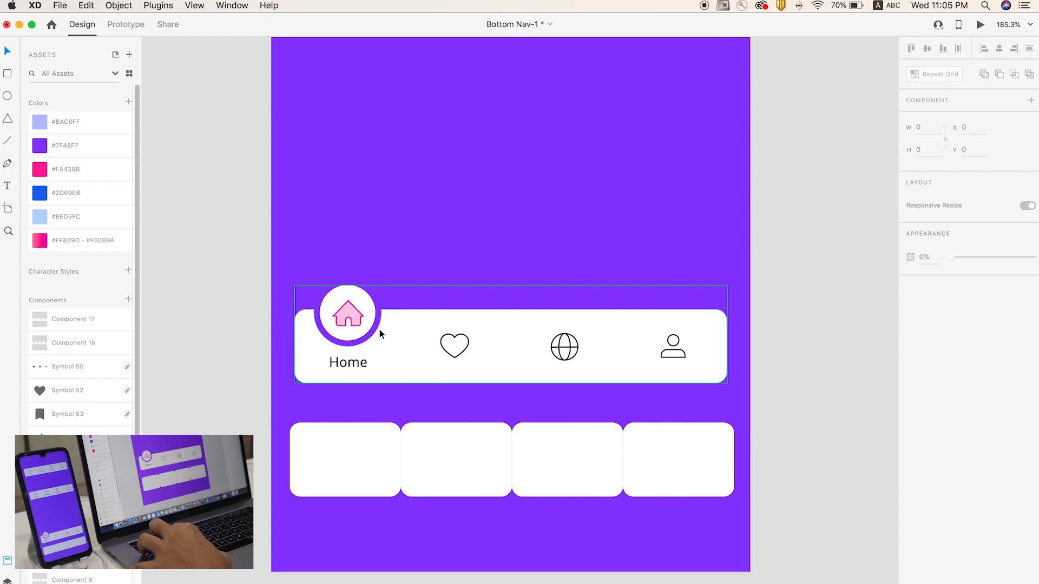
click(464, 343)
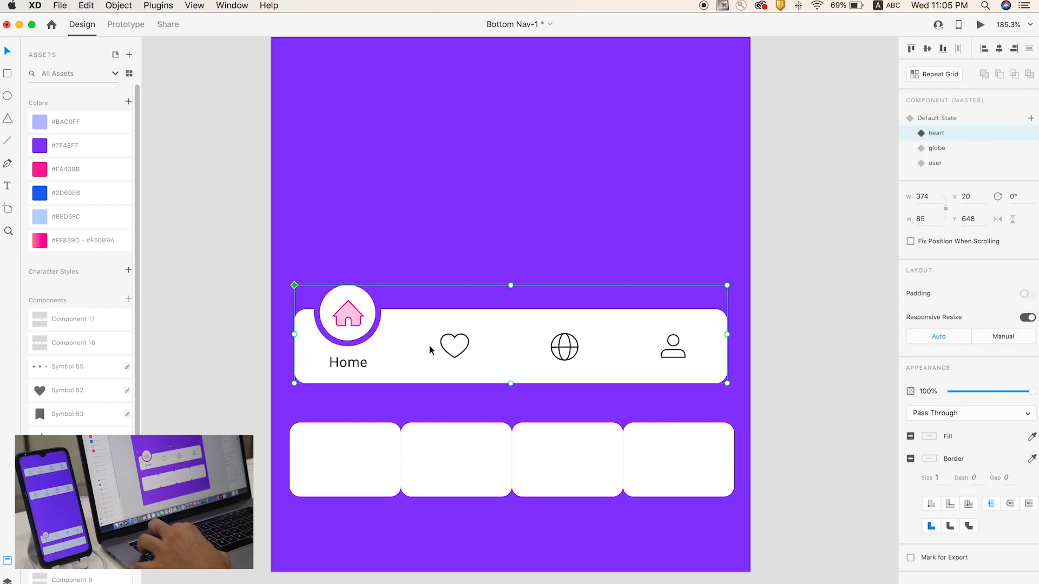
double_click(453, 333)
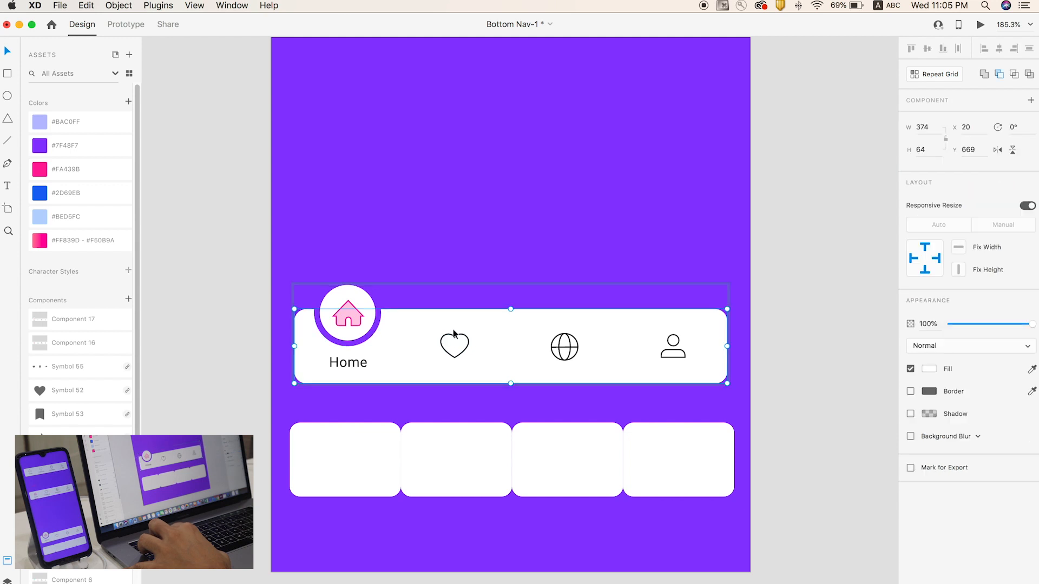
key(z)
drag(229, 228, 783, 426)
key(v)
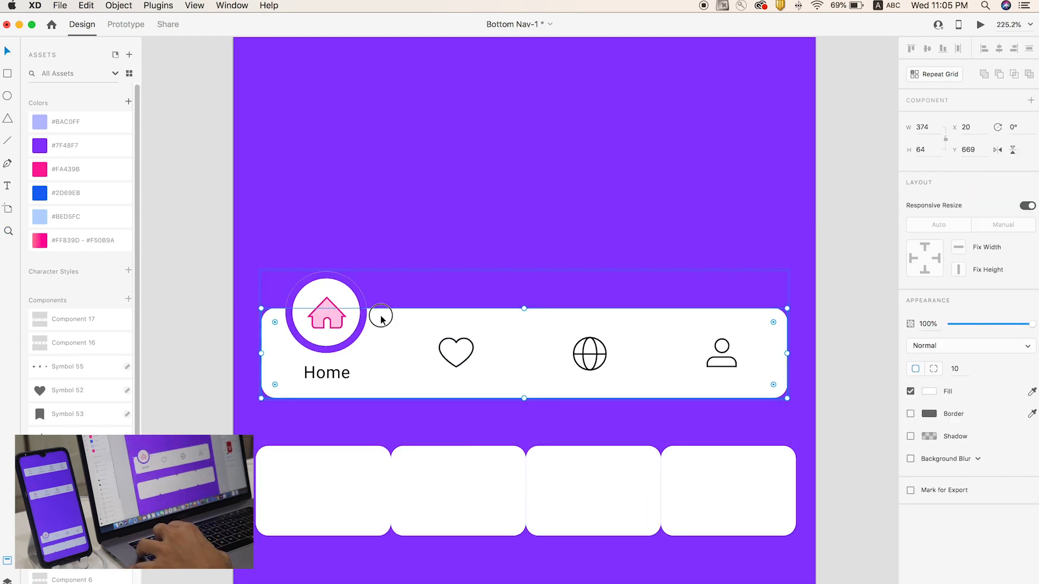
key(super+z)
drag(363, 301, 489, 300)
key(super+z)
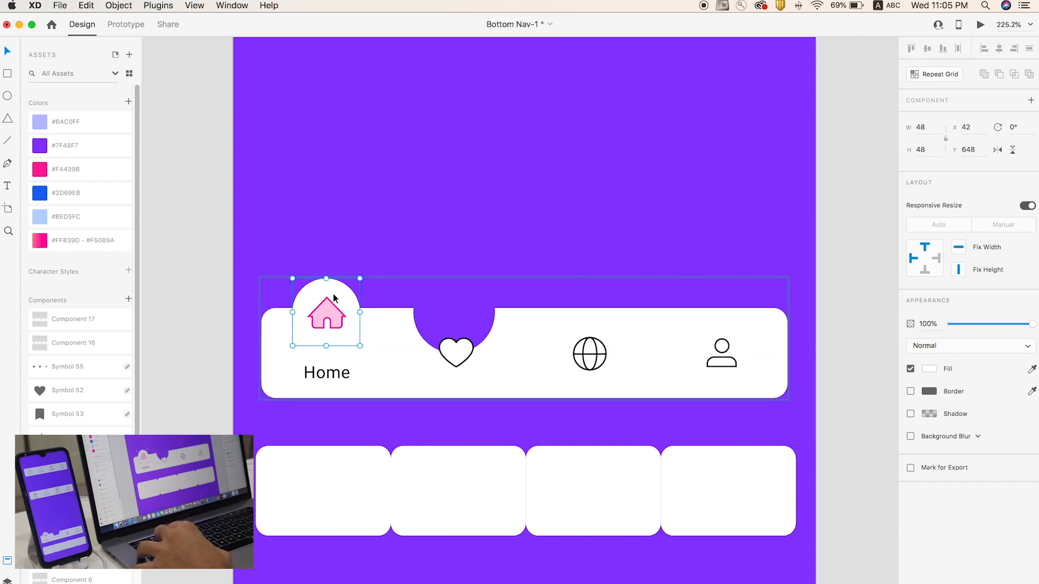
Move the white circle into the shifted notch at X 134 and raise the heart icon into the circle
drag(334, 298, 466, 297)
key(Left)
key(Left)
key(Right)
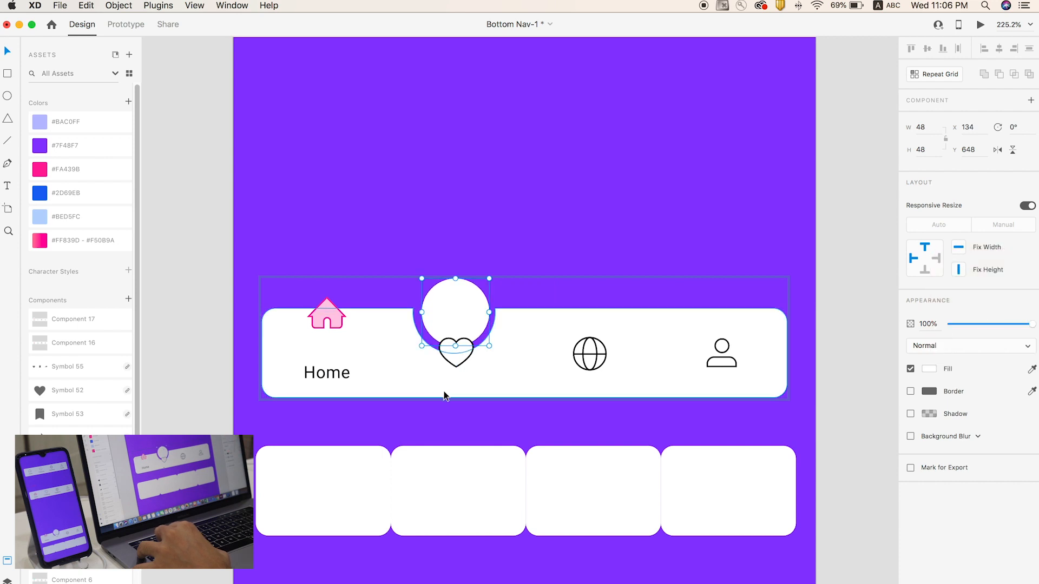
click(457, 351)
drag(458, 351, 460, 326)
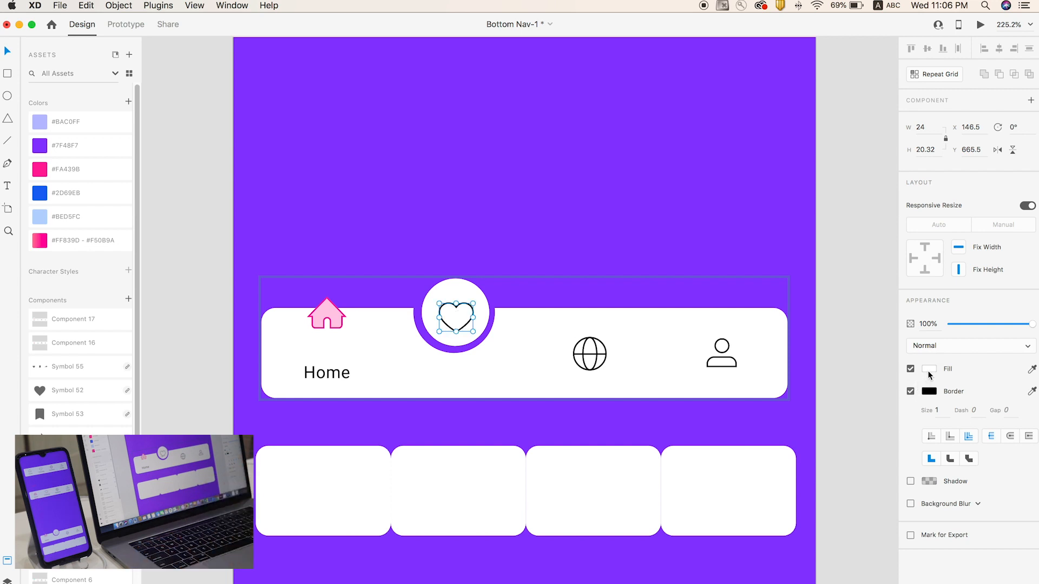
Give the heart icon a light blue fill, #BFD0FF
click(928, 372)
drag(791, 323, 772, 328)
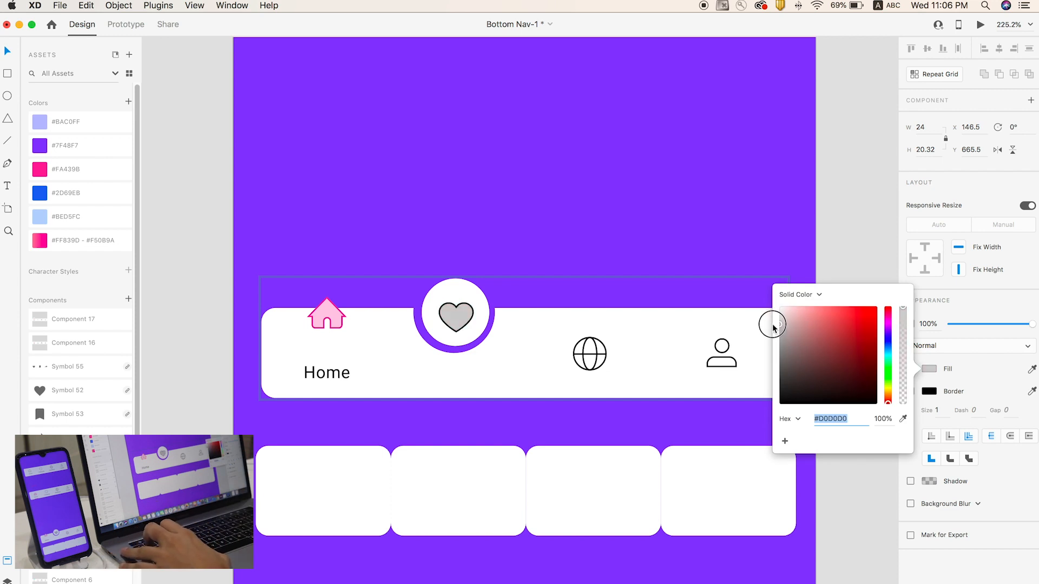
click(889, 344)
drag(791, 318, 805, 306)
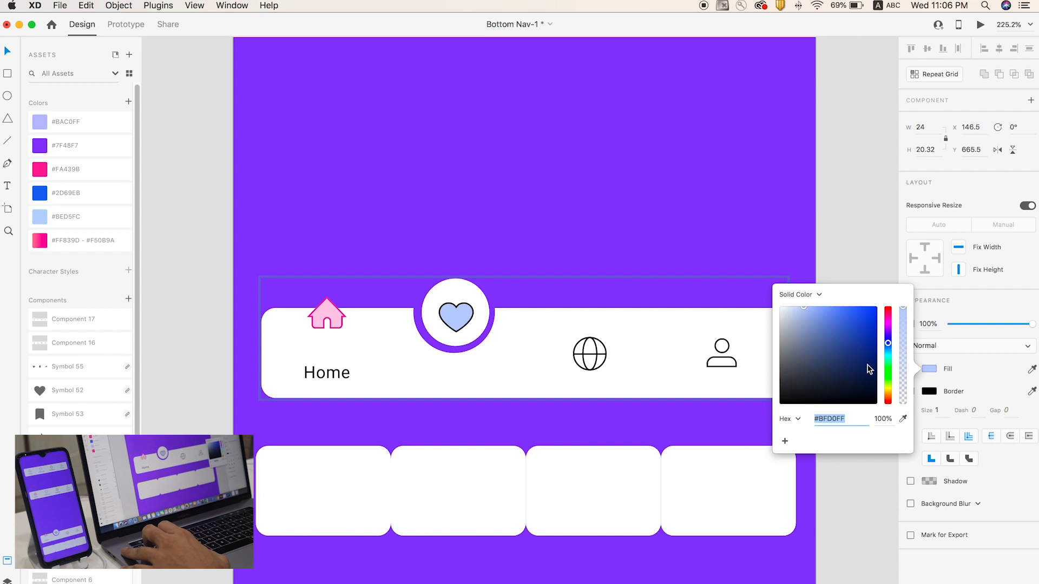
Change the heart icon's border to a medium blue, darker than its fill
click(926, 379)
click(928, 391)
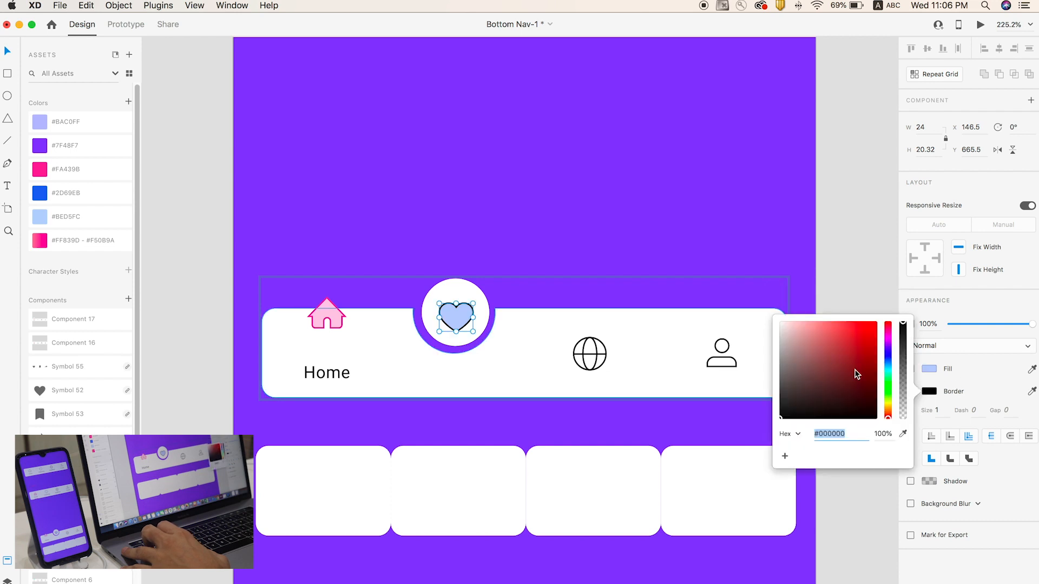
click(887, 361)
click(833, 342)
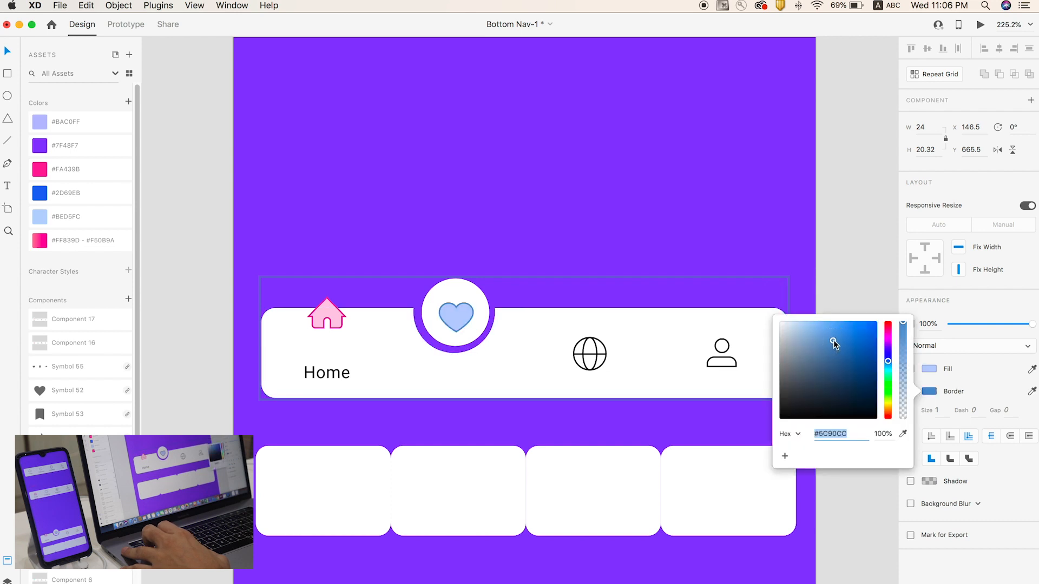
click(882, 356)
click(860, 284)
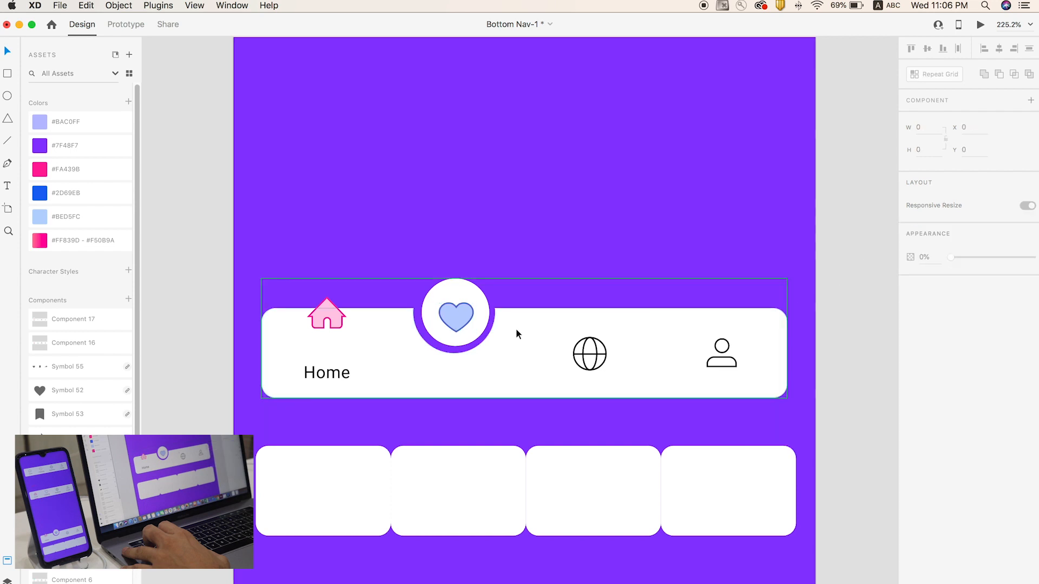
Lower the home icon onto the bar and align it vertically to the bar's middle
click(456, 315)
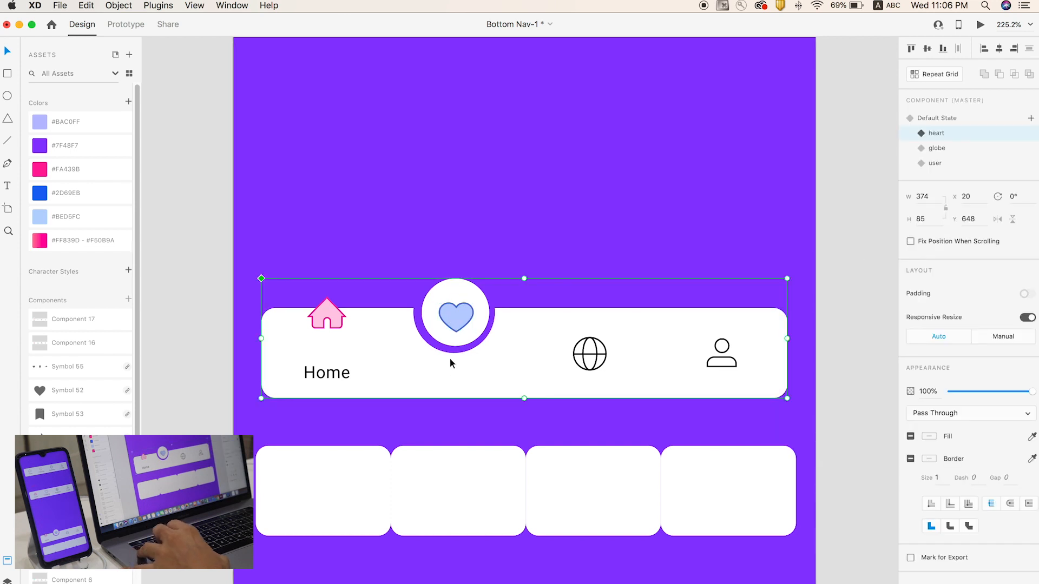
click(337, 378)
drag(335, 317, 336, 350)
shift+click(366, 330)
click(927, 49)
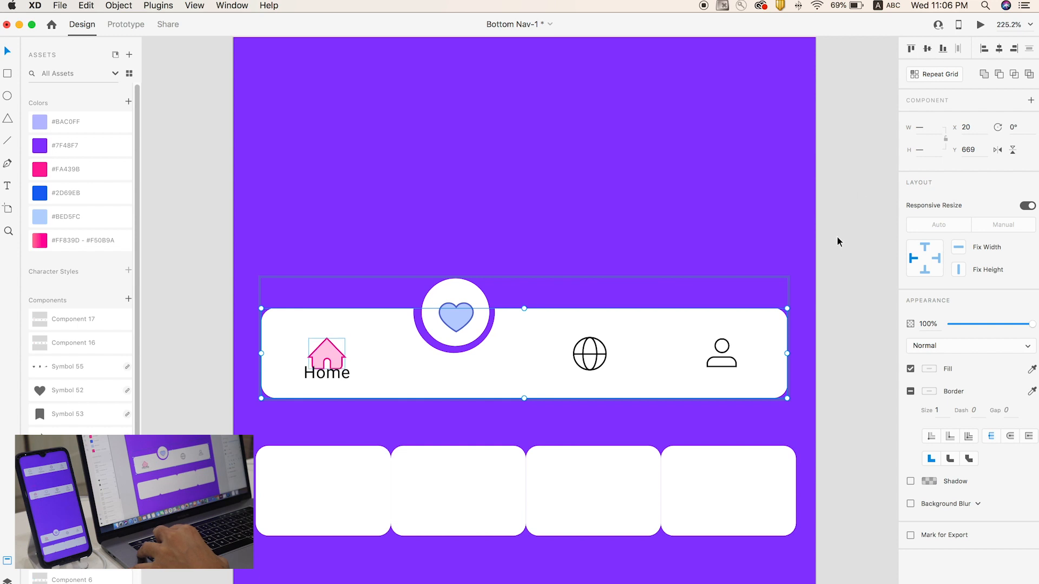
click(737, 294)
Move the Home label straight down inside its mask to Y 733 so that it is hidden
click(317, 381)
double_click(321, 379)
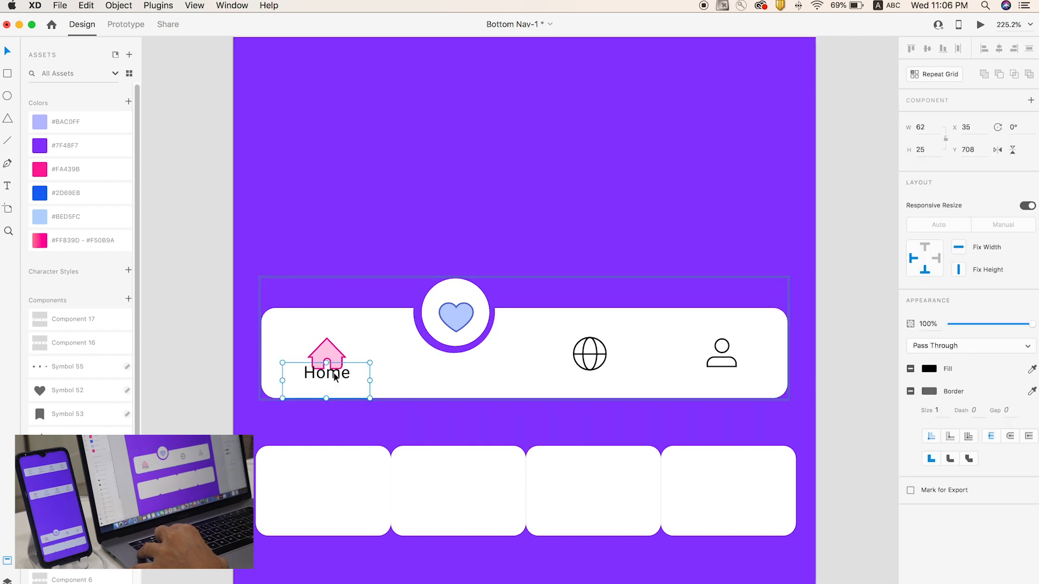
drag(325, 379, 346, 414)
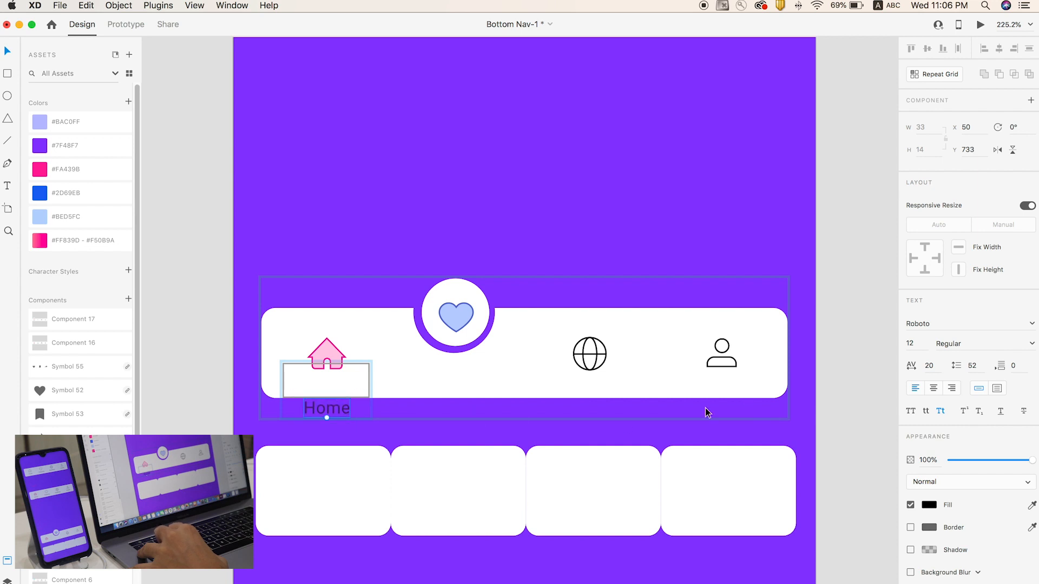
click(493, 366)
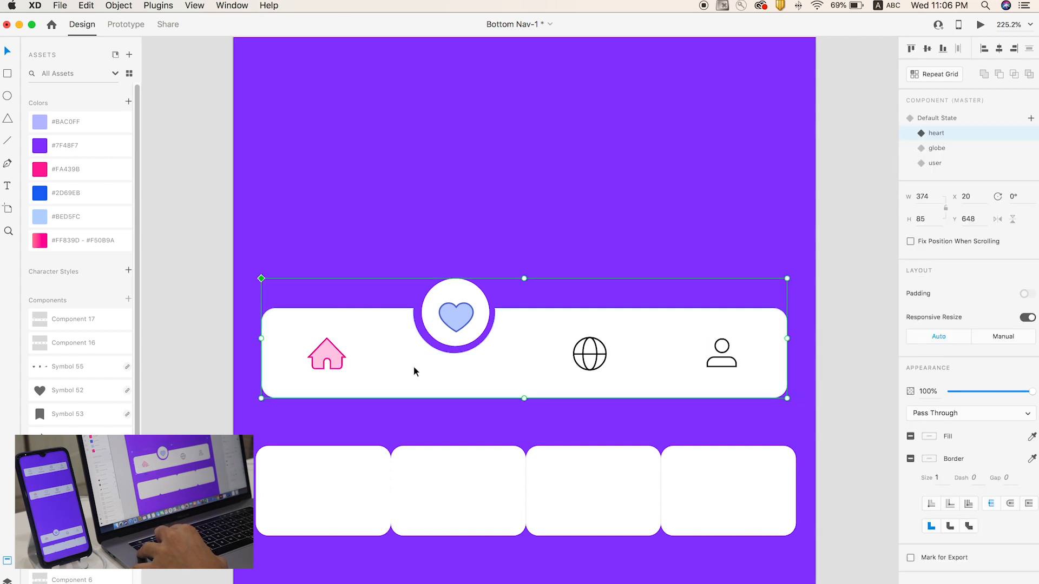
Raise the Following label inside Mask Group 30 to Y 708 so that it shows below the heart icon
key(super+y)
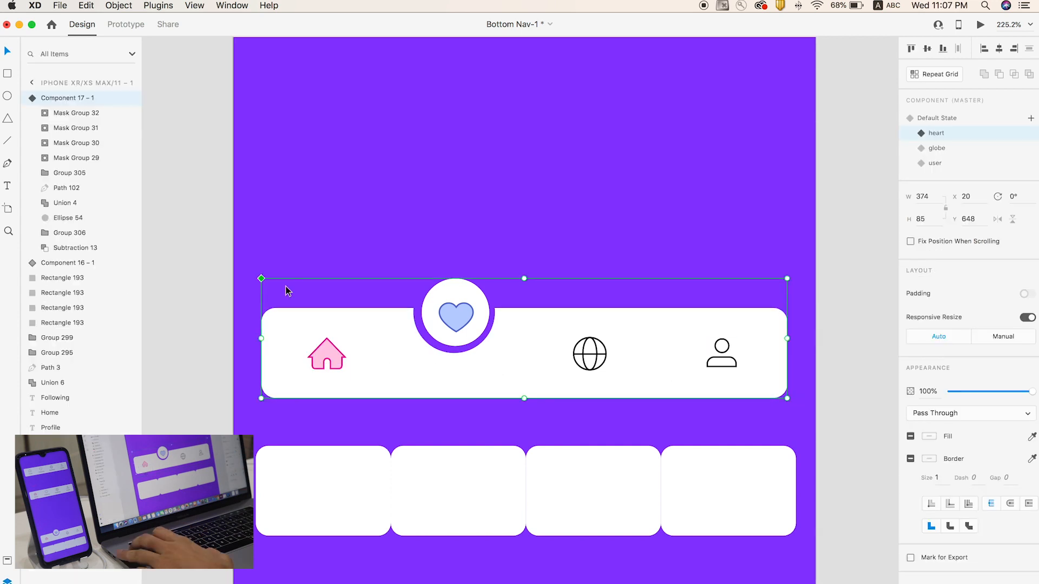
double_click(513, 343)
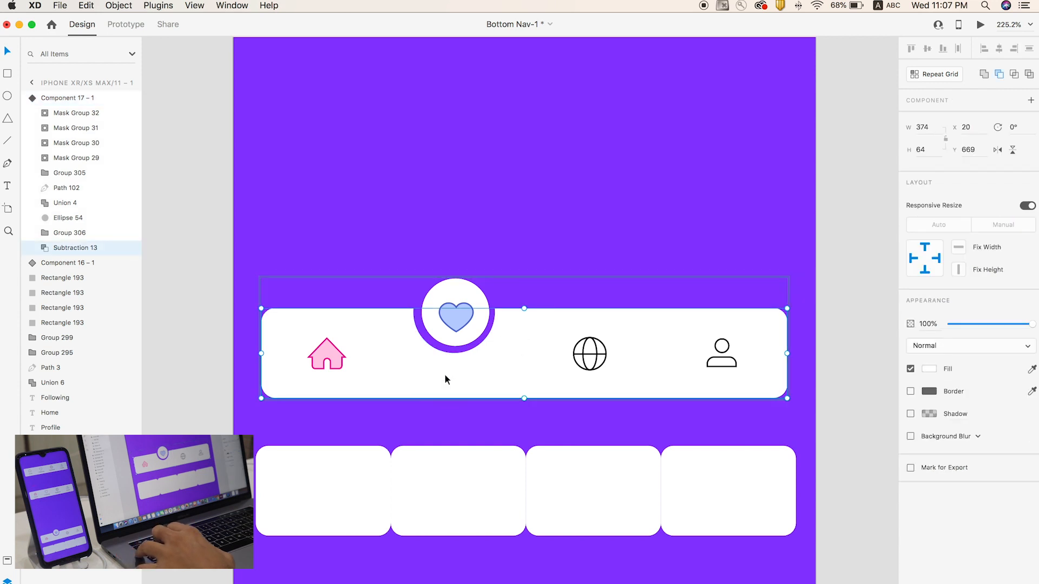
click(63, 114)
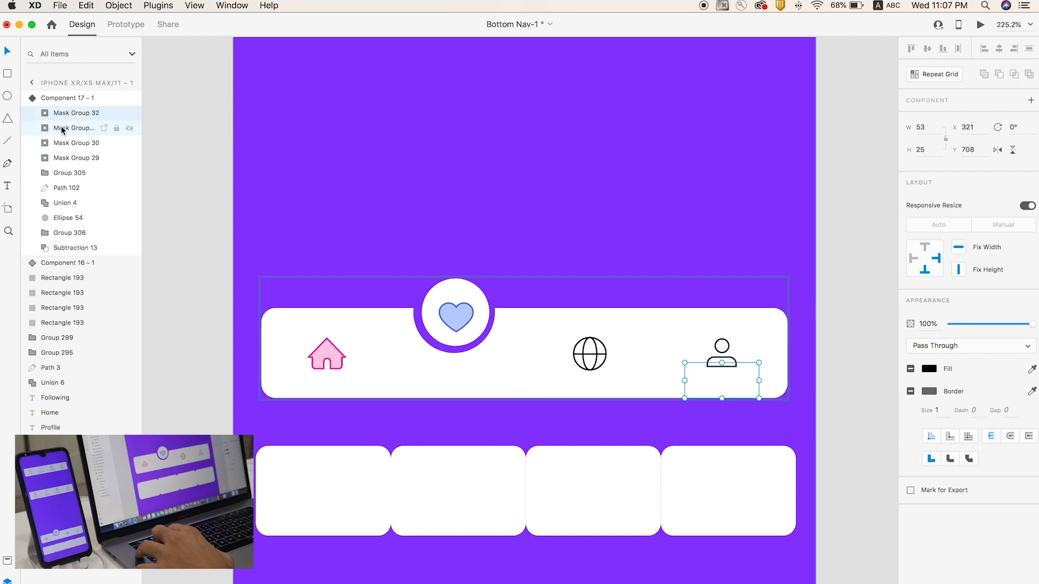
click(63, 130)
click(60, 142)
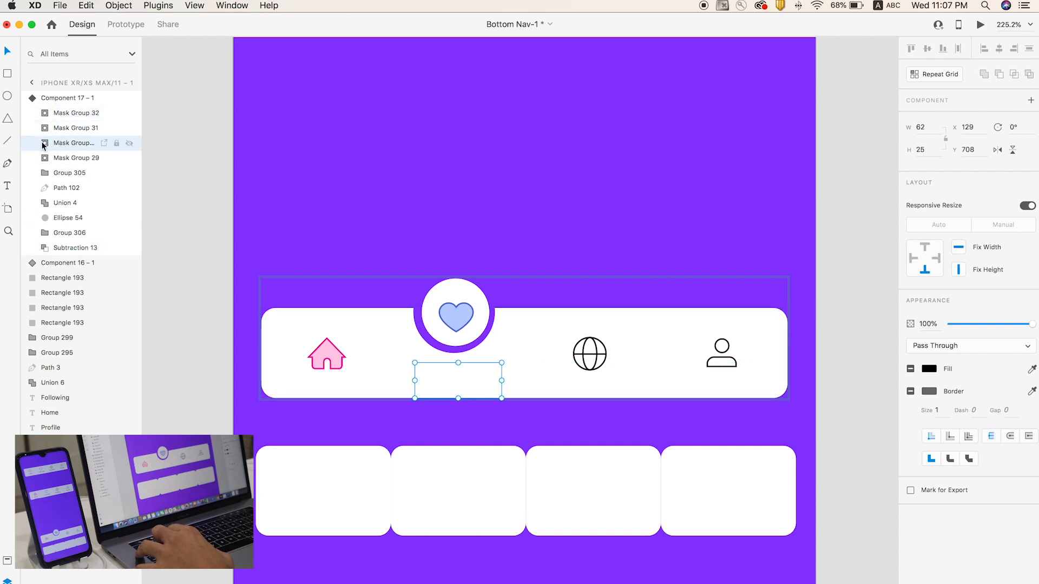
click(45, 144)
click(71, 171)
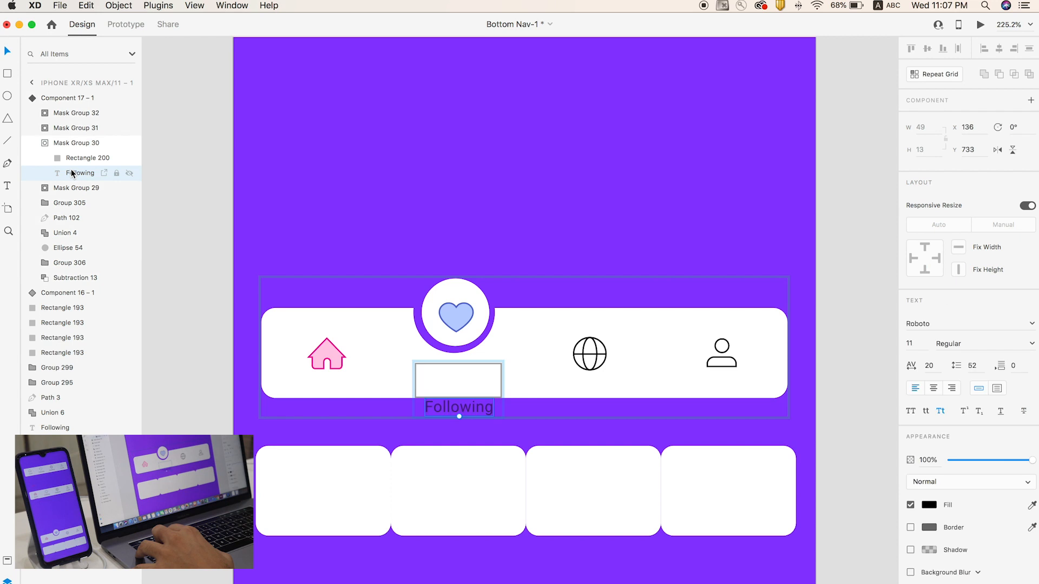
key(shift+Up)
key(shift+Up)
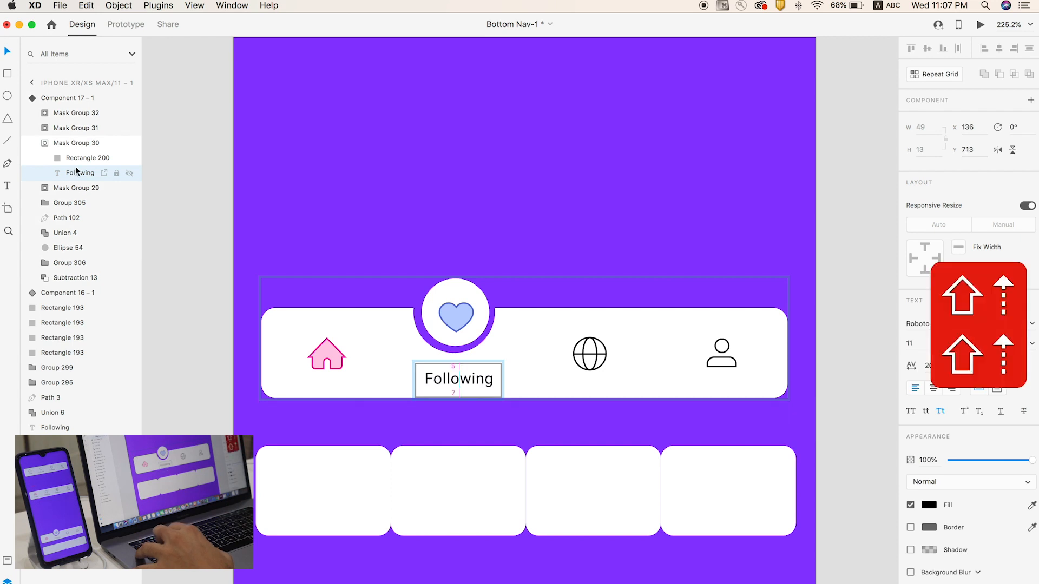
drag(432, 375, 432, 371)
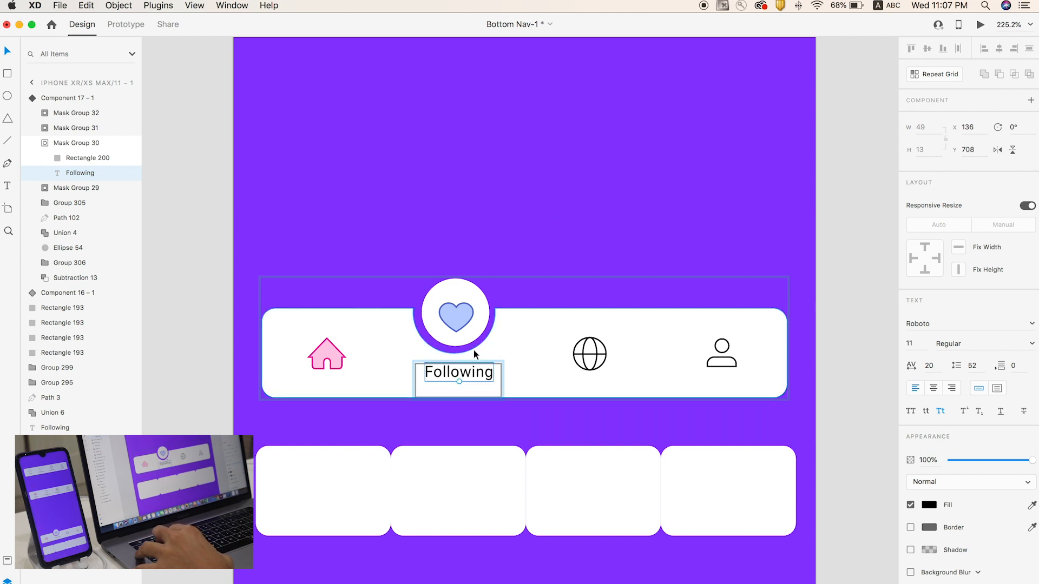
click(570, 199)
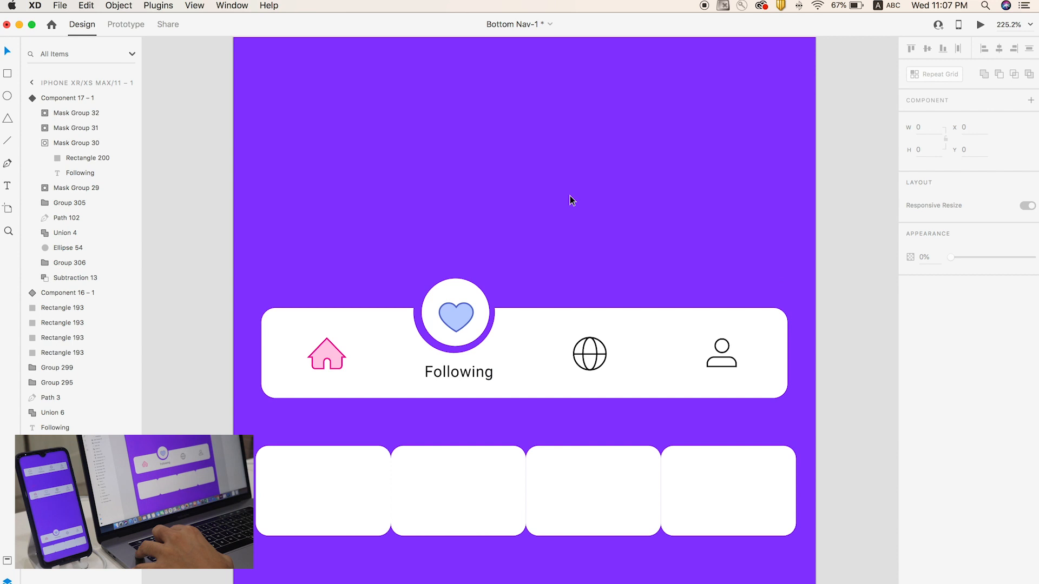
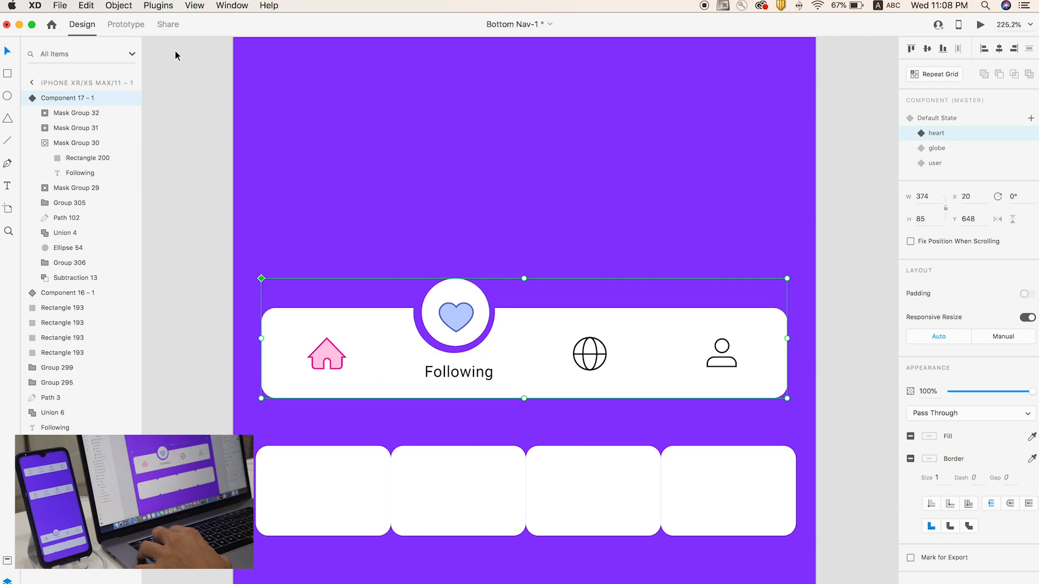
In the component's default state, prototype a Tap interaction on the heart icon that auto-animates to the heart state
click(129, 26)
click(206, 256)
click(580, 292)
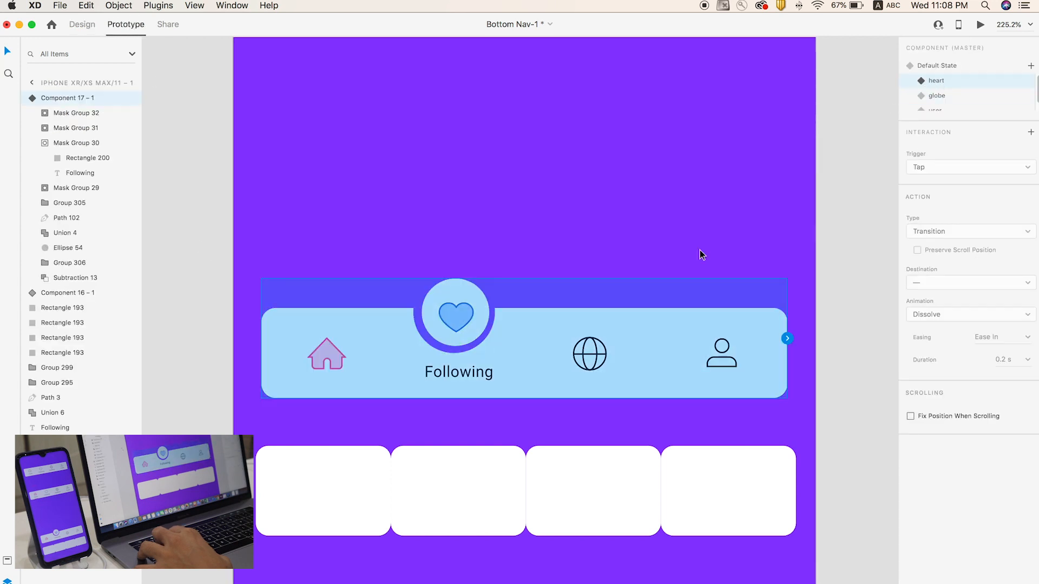
click(939, 65)
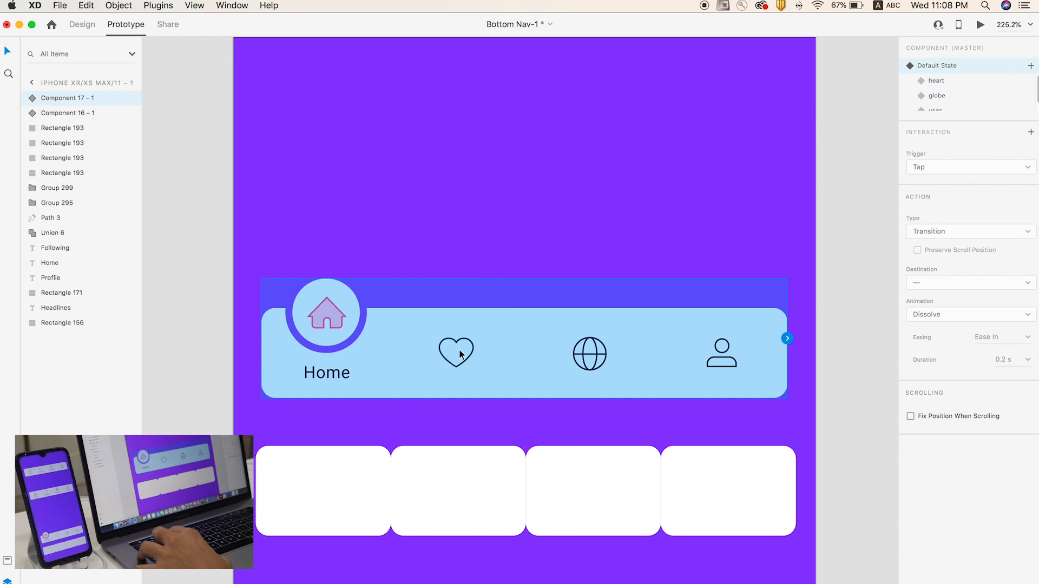
double_click(457, 342)
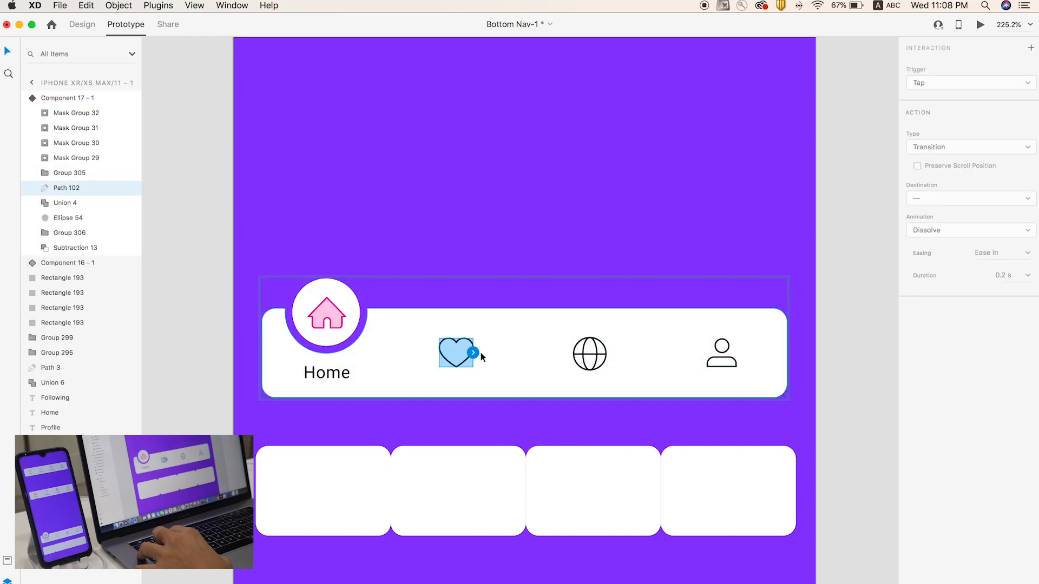
click(474, 353)
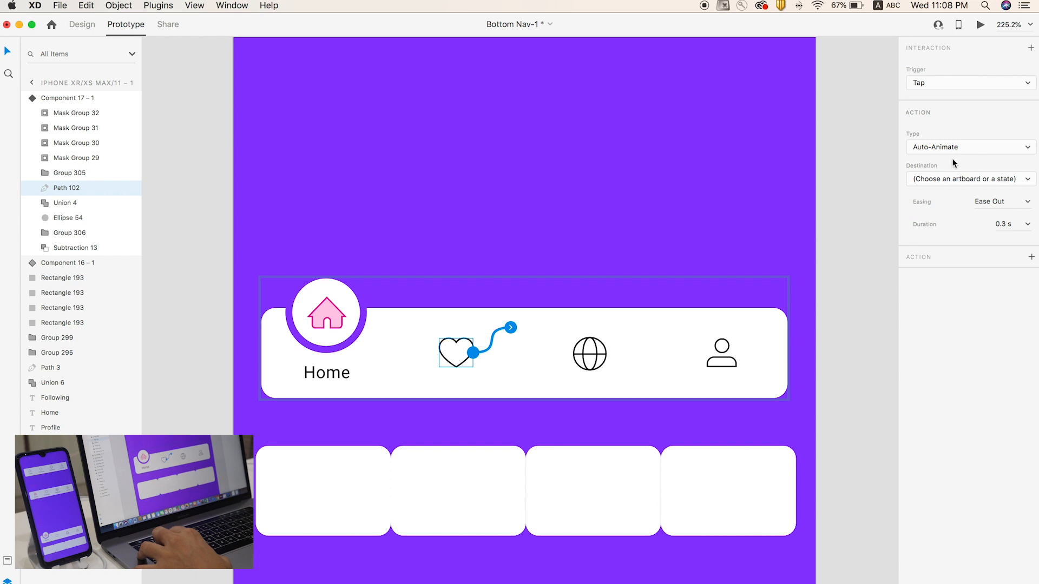
click(950, 178)
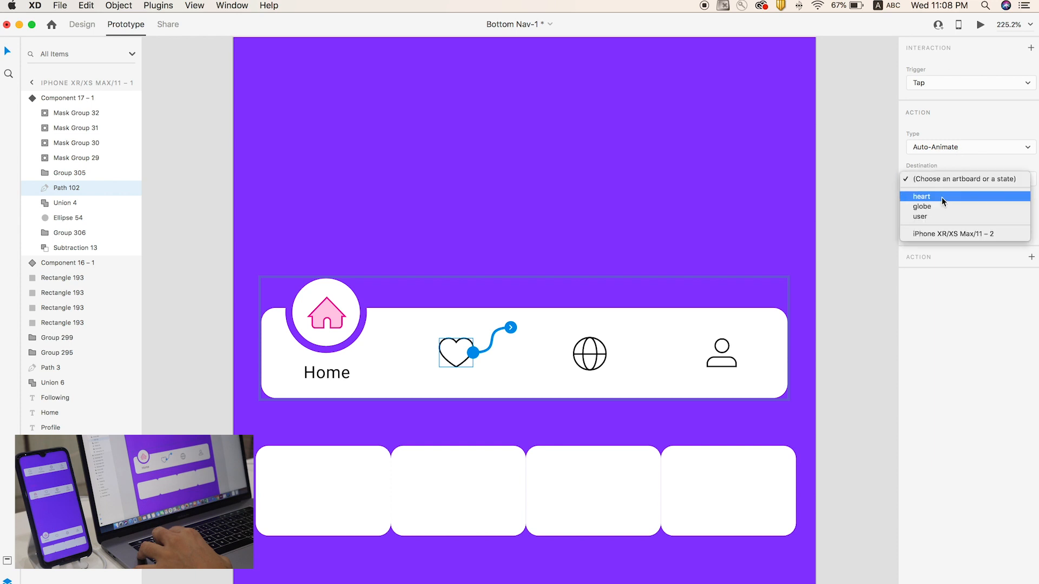
click(941, 197)
click(541, 248)
click(483, 331)
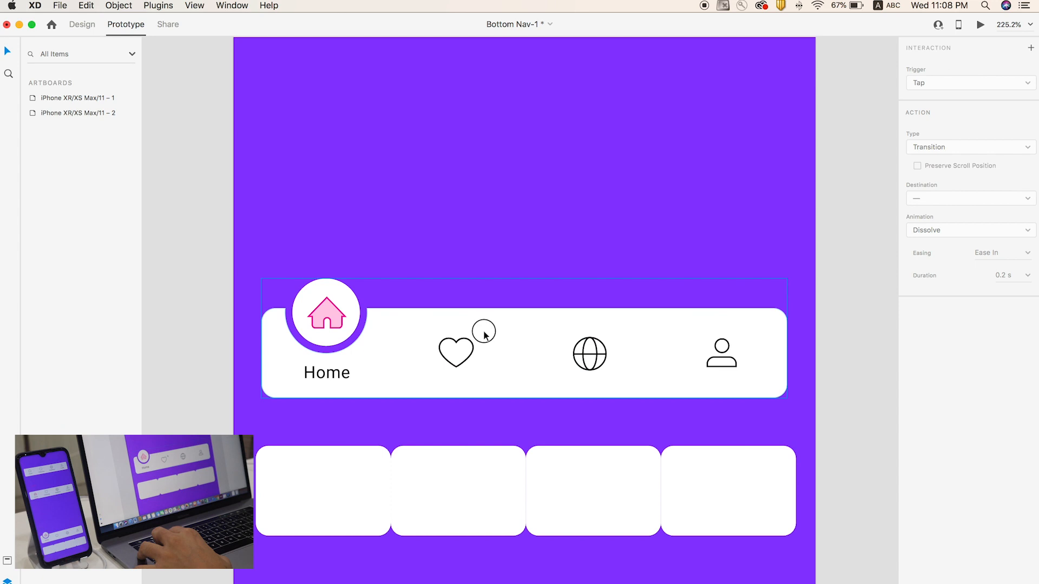
In the component's heart state, prototype a Tap interaction on the home icon that auto-animates to Default State
click(937, 81)
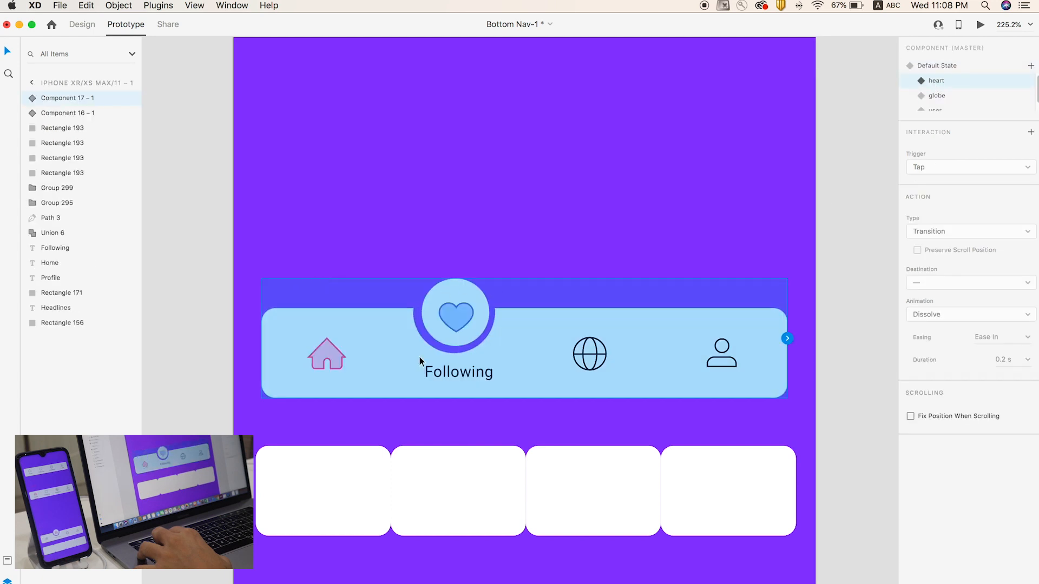
double_click(333, 356)
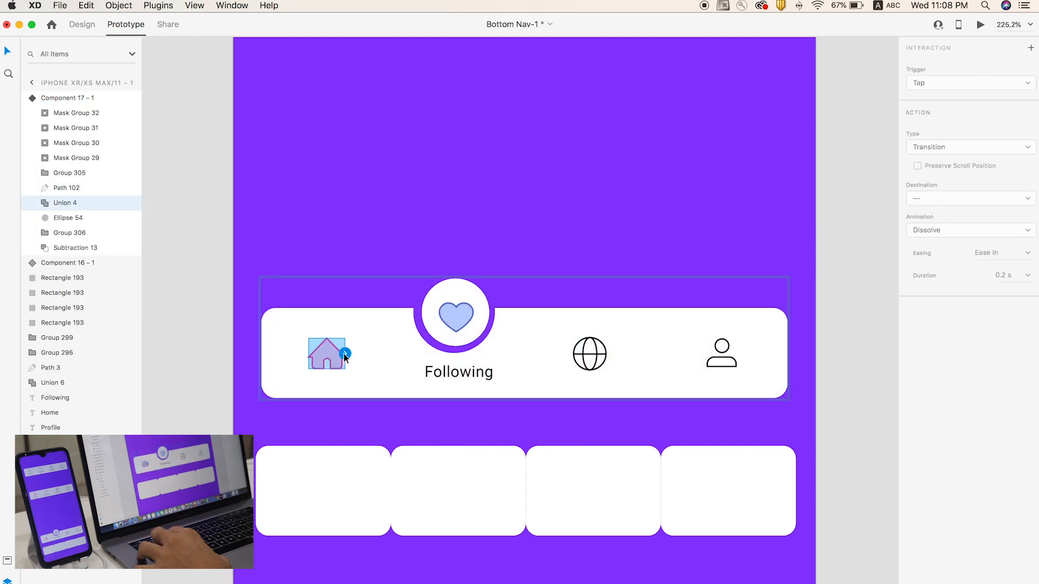
click(344, 355)
click(936, 182)
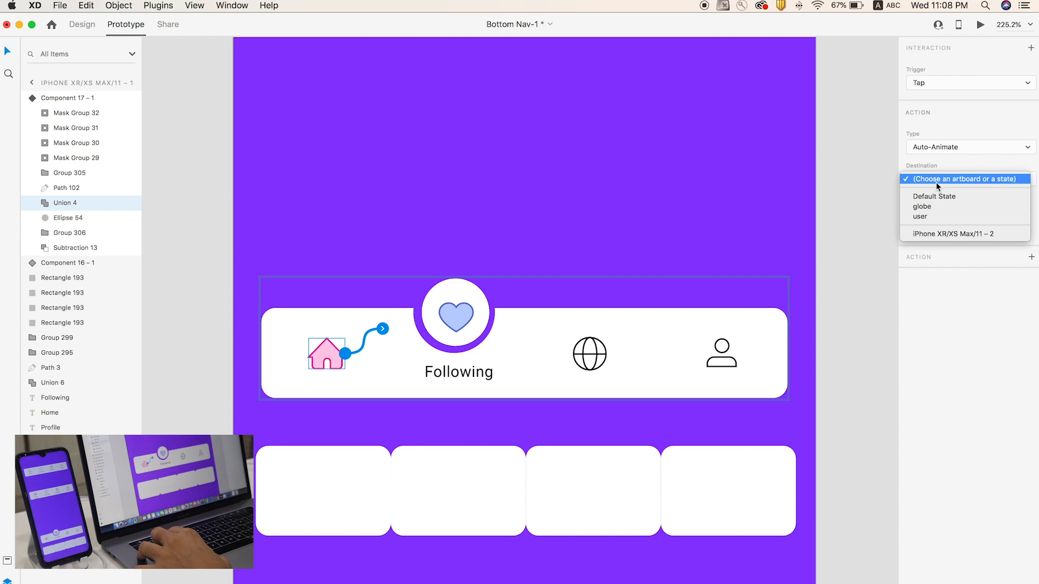
click(930, 196)
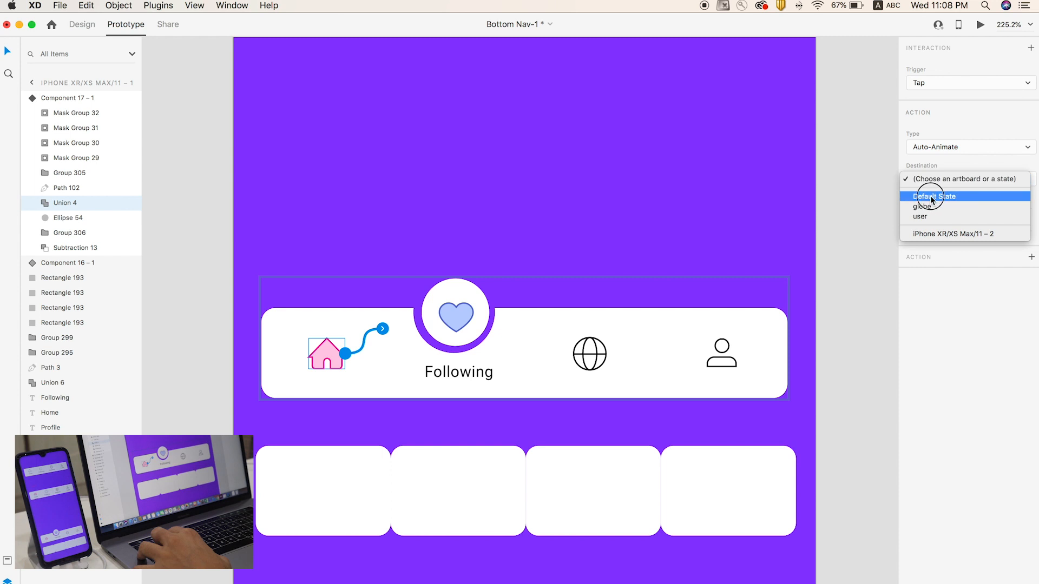
click(863, 224)
Recolor the home icon in the heart state with a white fill and a #000000 border
double_click(325, 349)
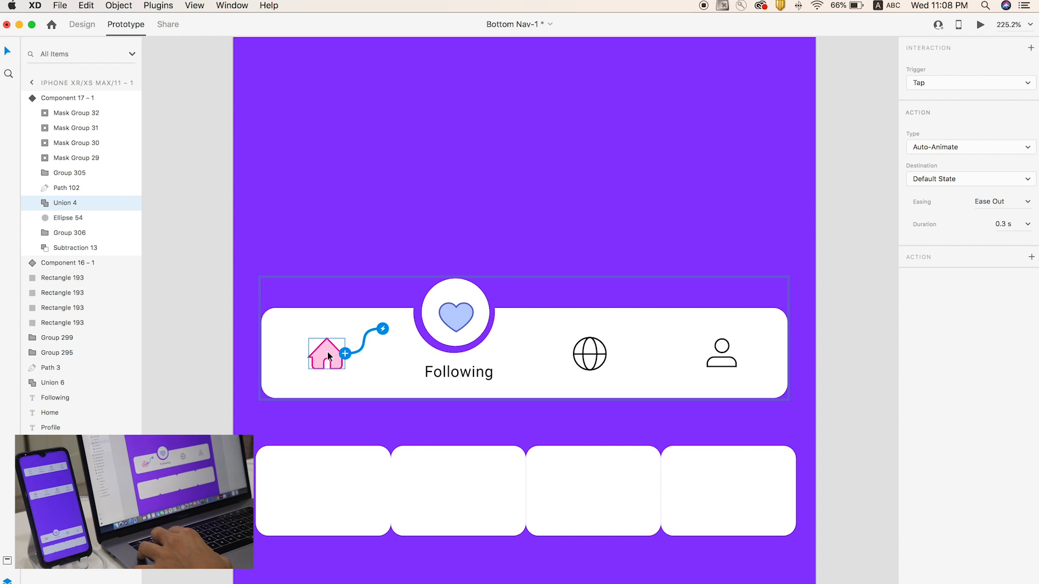
click(81, 24)
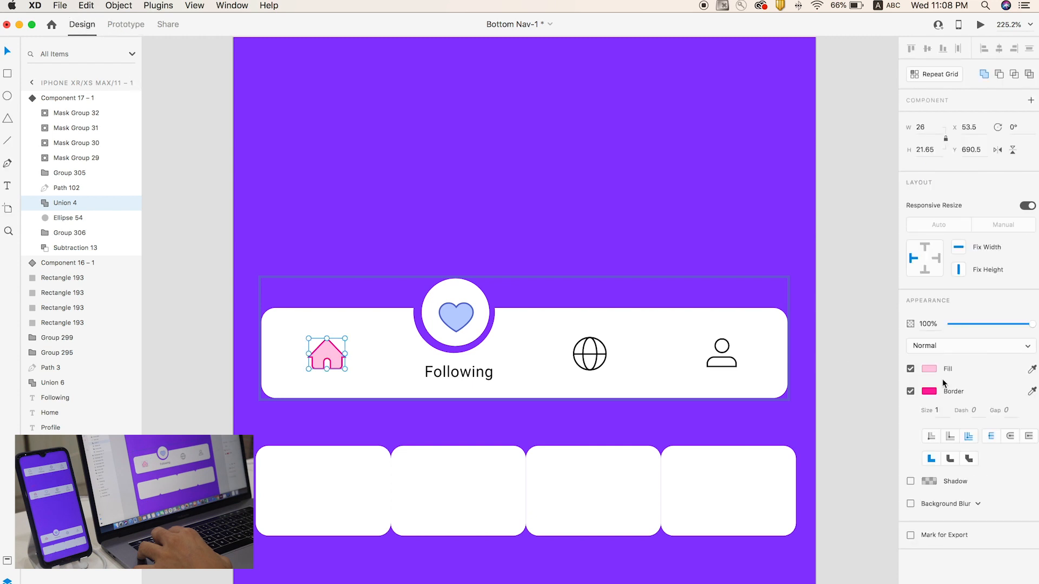
click(924, 370)
drag(842, 339, 778, 306)
click(966, 400)
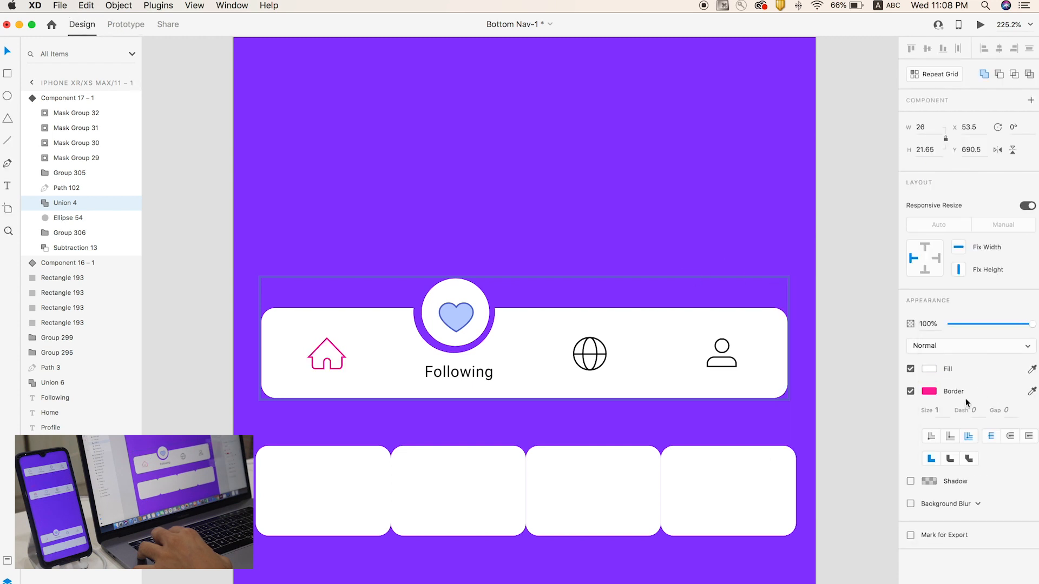
click(926, 391)
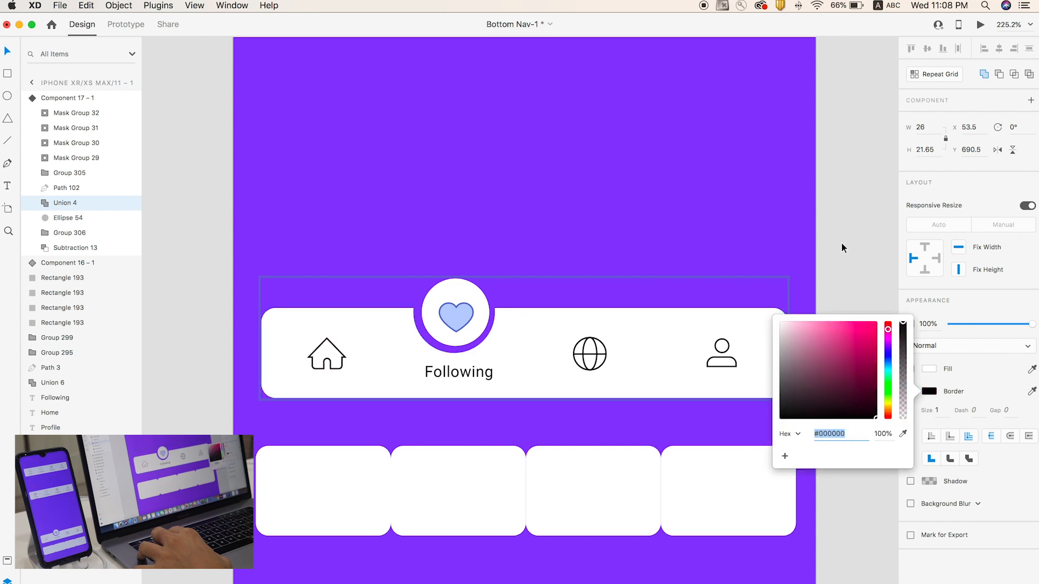
click(843, 241)
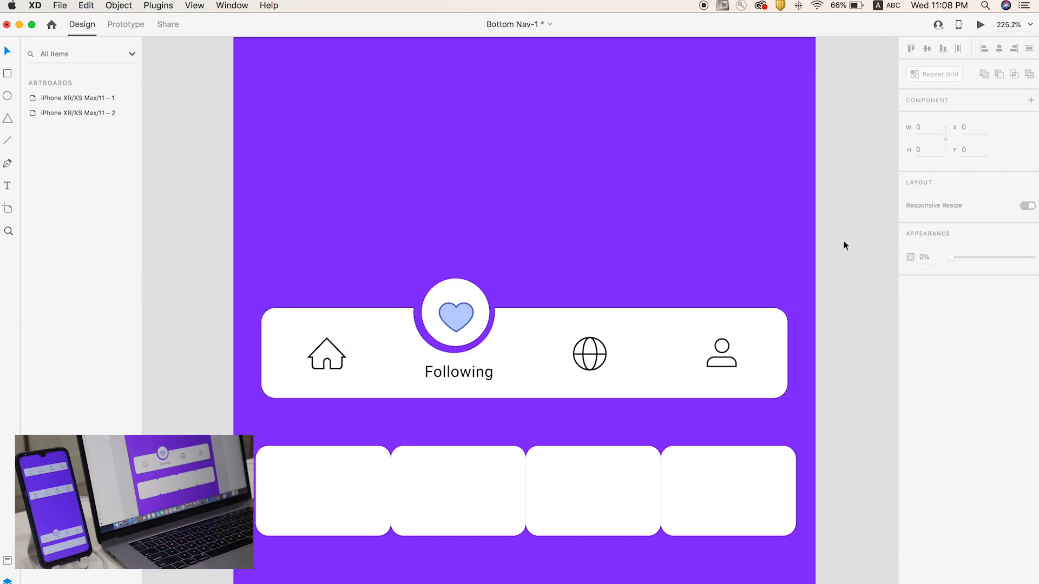
Check the recolored home icon's Tap interaction and its destination in the heart state
double_click(338, 351)
click(142, 27)
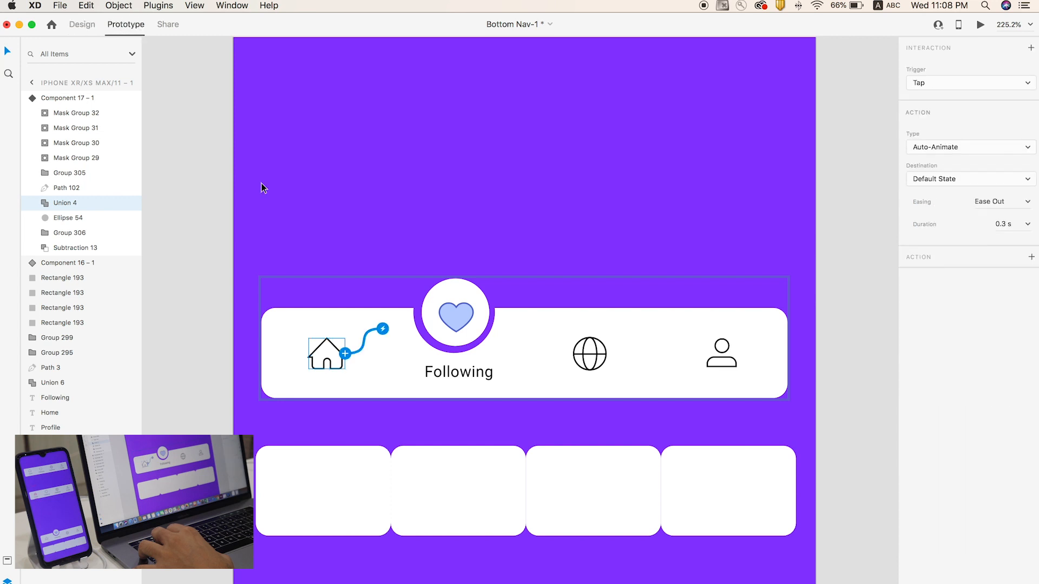
click(844, 327)
click(709, 346)
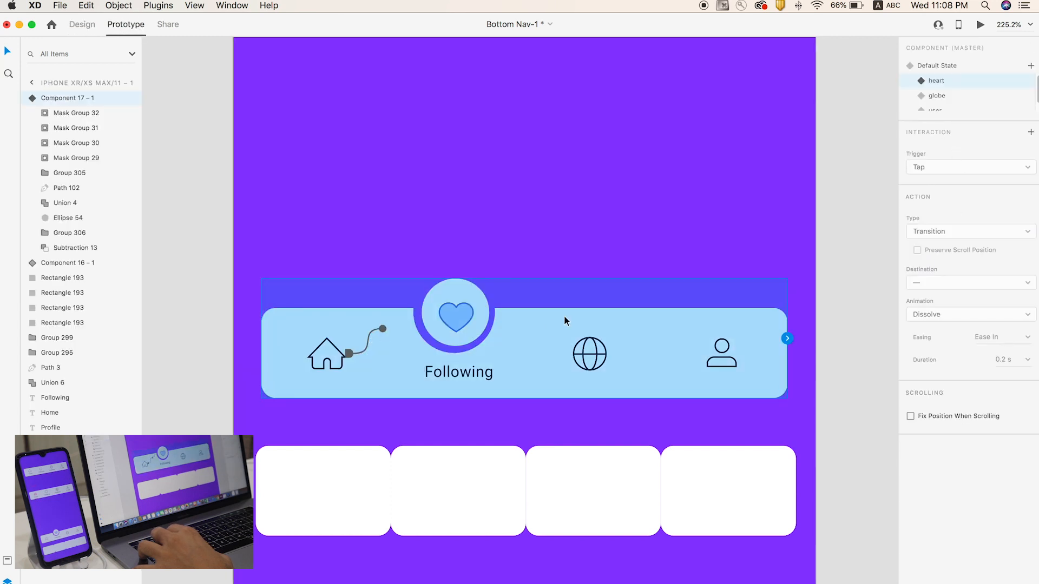
Return the component to Default State and preview the artboard, switching repeatedly between the heart and home tabs of the notched bar
click(939, 66)
click(461, 254)
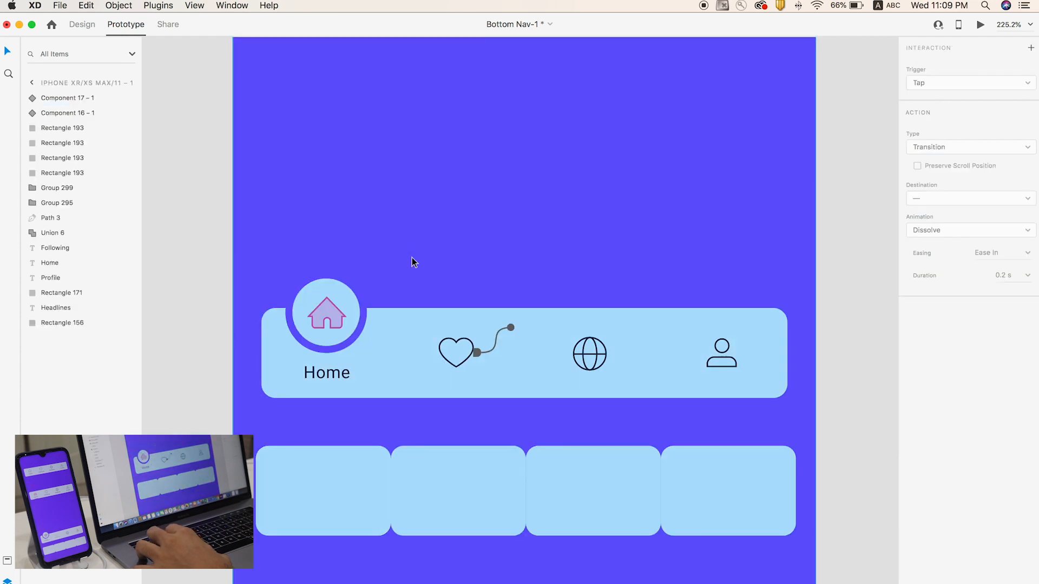
key(super+Return)
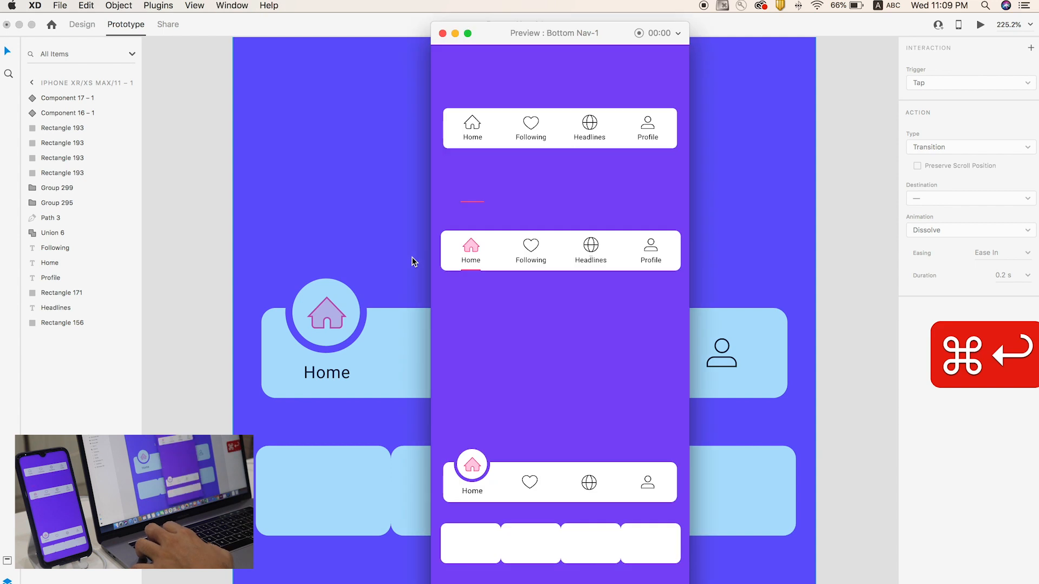
click(529, 482)
click(475, 485)
click(531, 482)
click(475, 484)
click(540, 481)
click(474, 483)
click(530, 482)
click(474, 483)
click(529, 482)
click(474, 483)
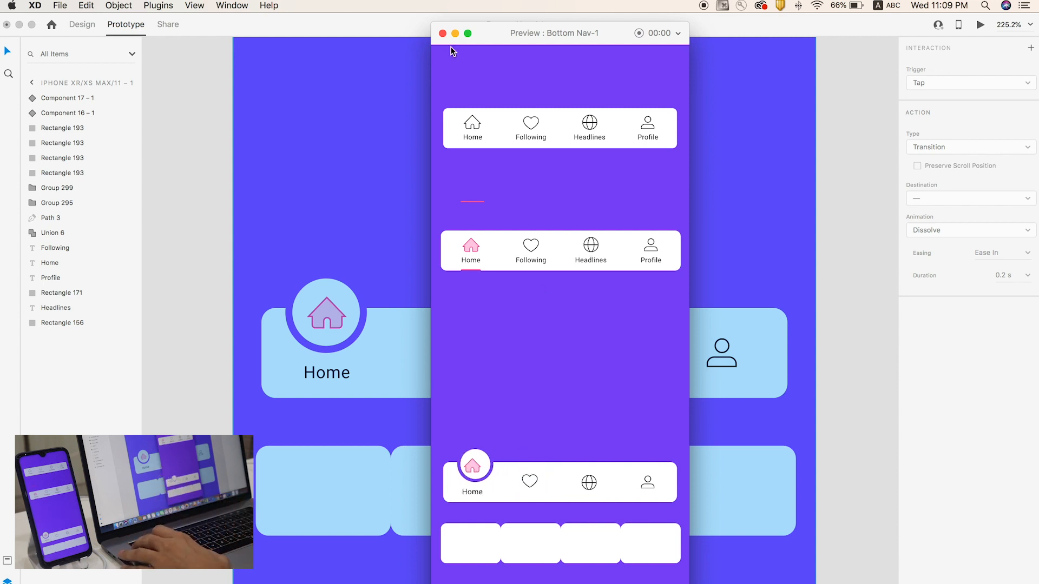
click(442, 33)
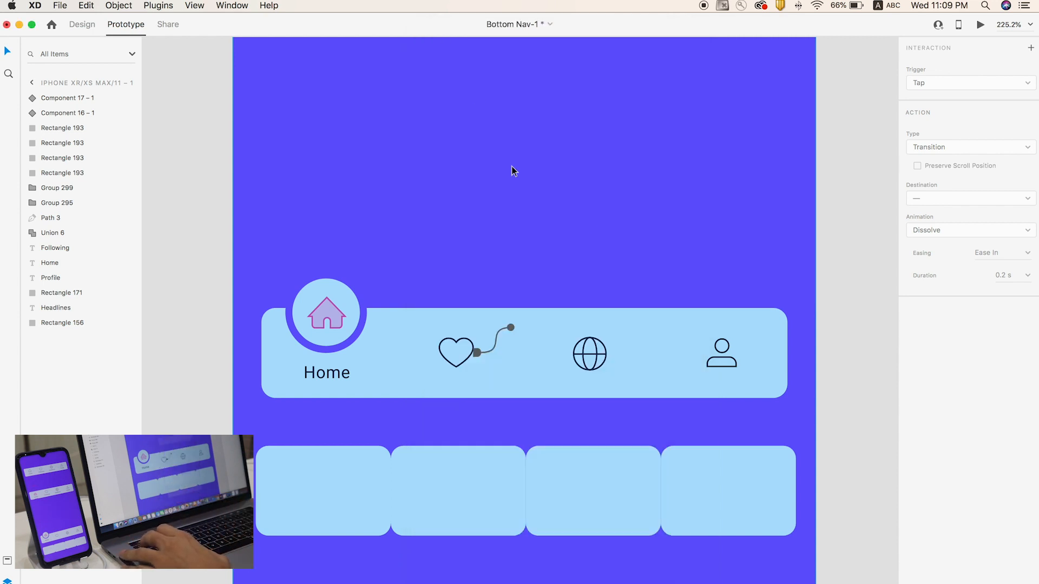
Move the notched navigation bar component up so that it sits just below the underlined bar
click(846, 224)
scroll(508, 378, down, 5)
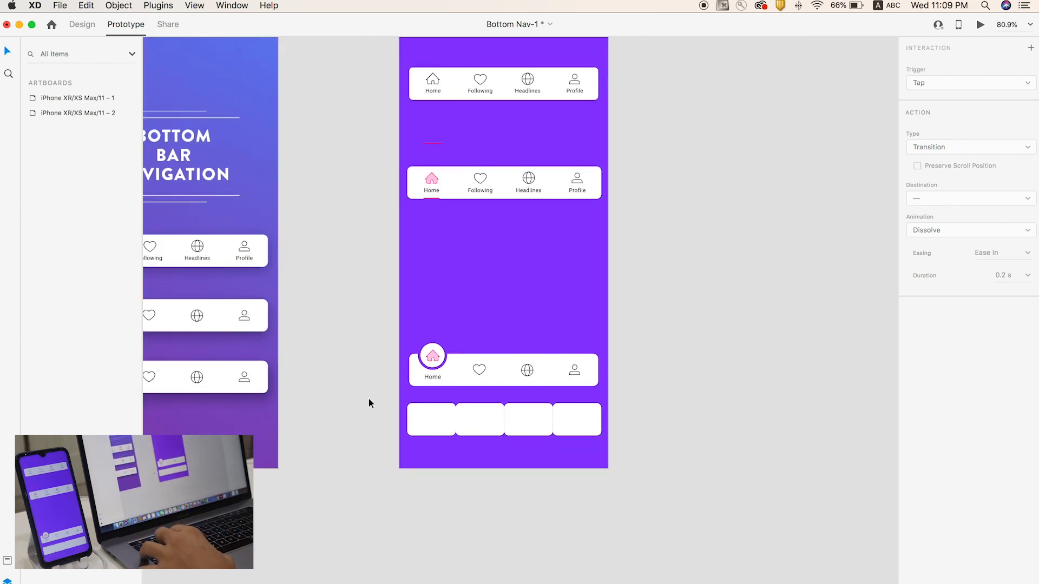
drag(369, 399, 571, 351)
drag(514, 371, 514, 255)
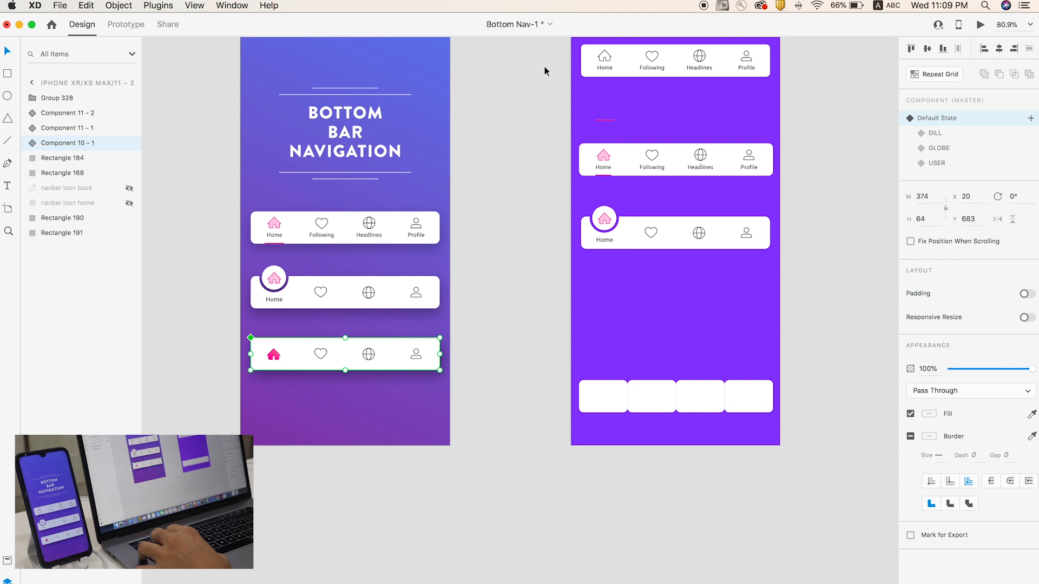
Duplicate the plain labelled navigation bar with its icons and place the copy just above the four white rectangles
drag(541, 51, 788, 77)
drag(715, 65, 716, 334)
click(686, 359)
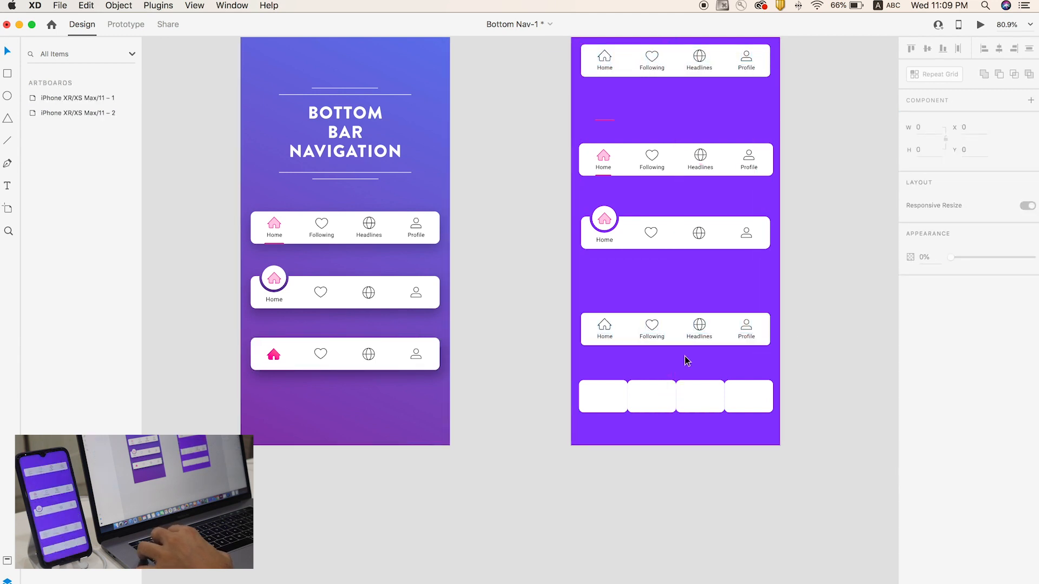
Delete the Home, Following, Headlines and Profile labels from the copied bar
key(z)
click(823, 398)
key(v)
double_click(336, 303)
shift+click(428, 307)
shift+click(527, 307)
shift+click(625, 308)
key(BackSpace)
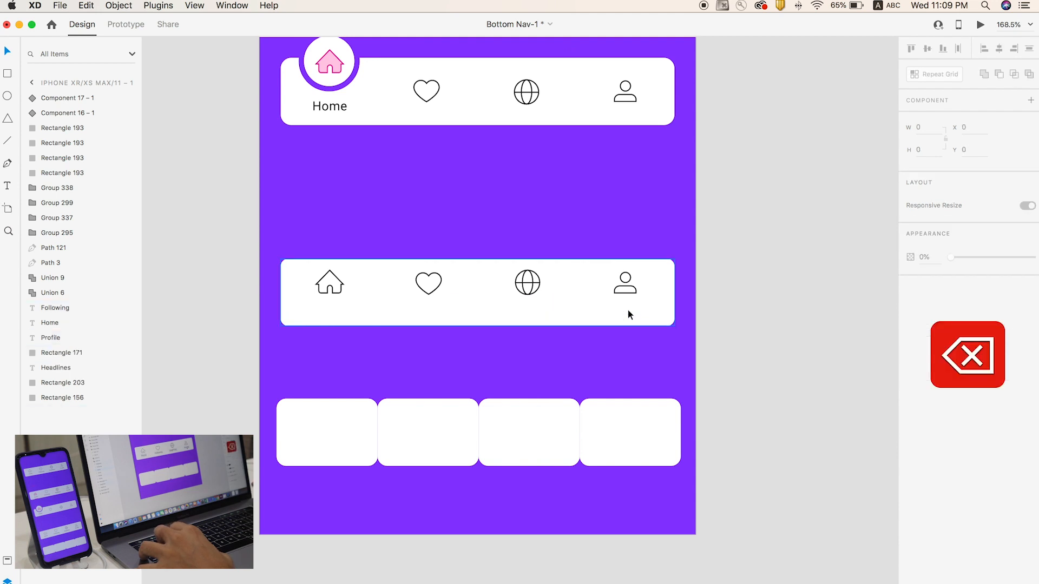
Align the four icons vertically to the middle of the copied bar
drag(712, 320, 332, 268)
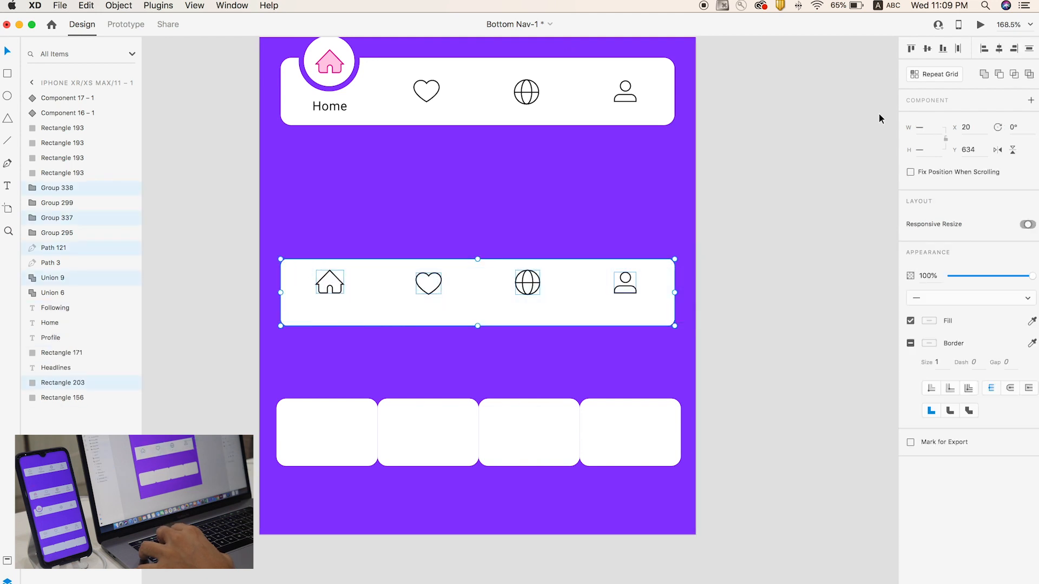
click(929, 49)
click(809, 251)
Move the copied bar with its icons down to Y 667
scroll(772, 260, down, 6)
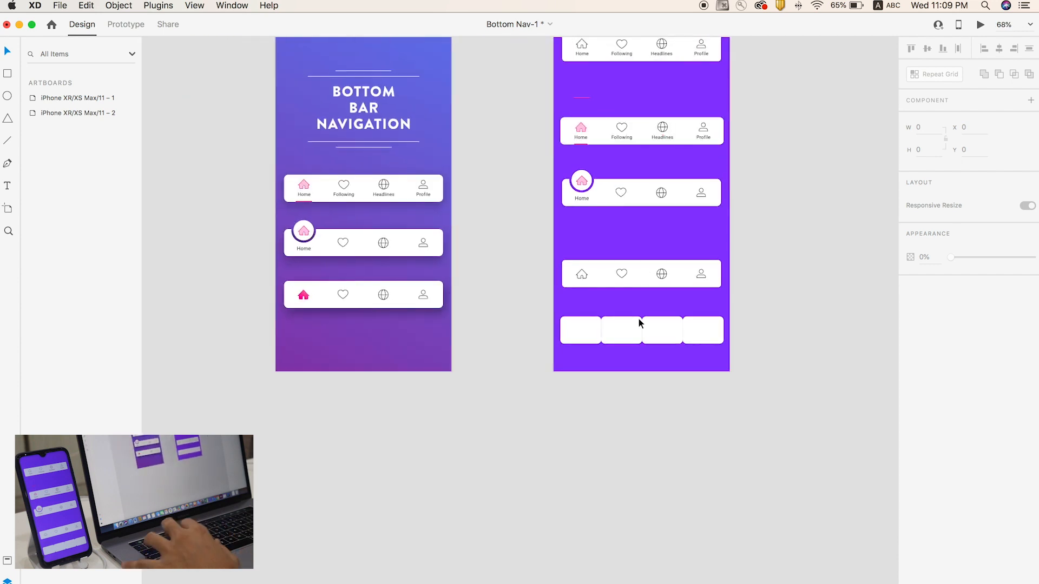
drag(538, 260, 706, 304)
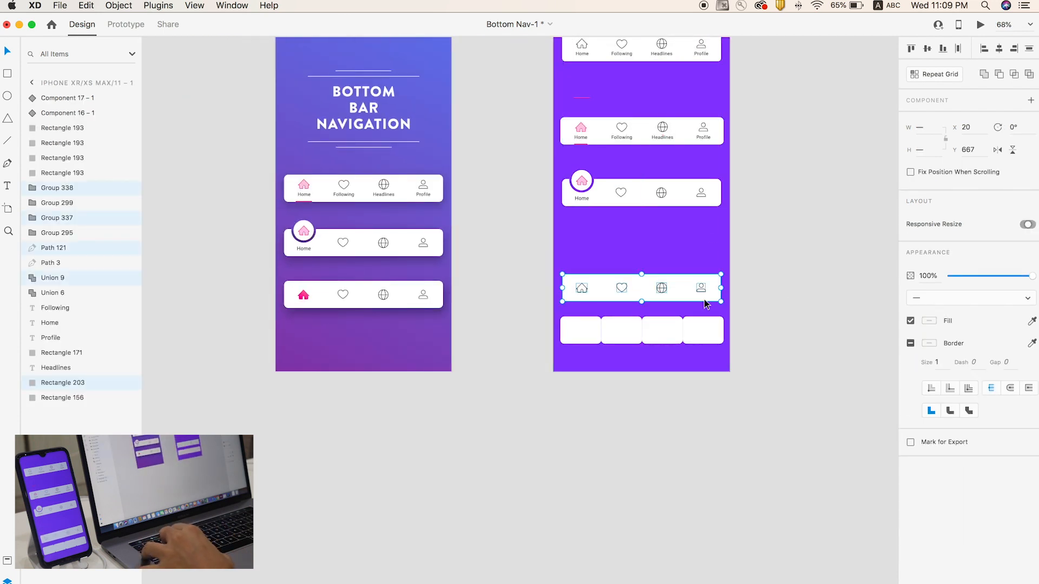
click(706, 306)
Fill the copied bar's home icon with the saved gradient #FF839D - #F50B9A
click(586, 290)
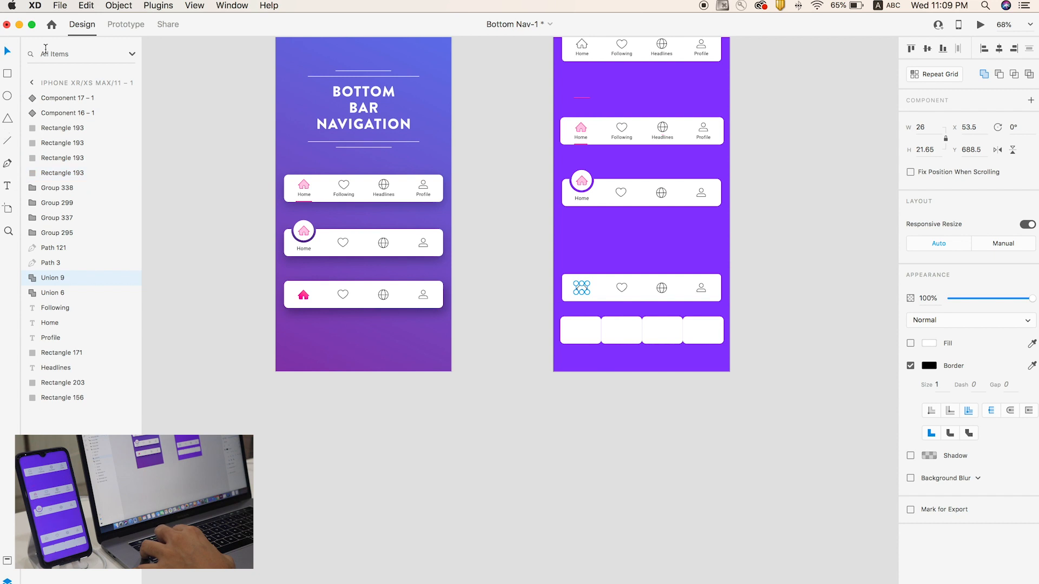
click(7, 557)
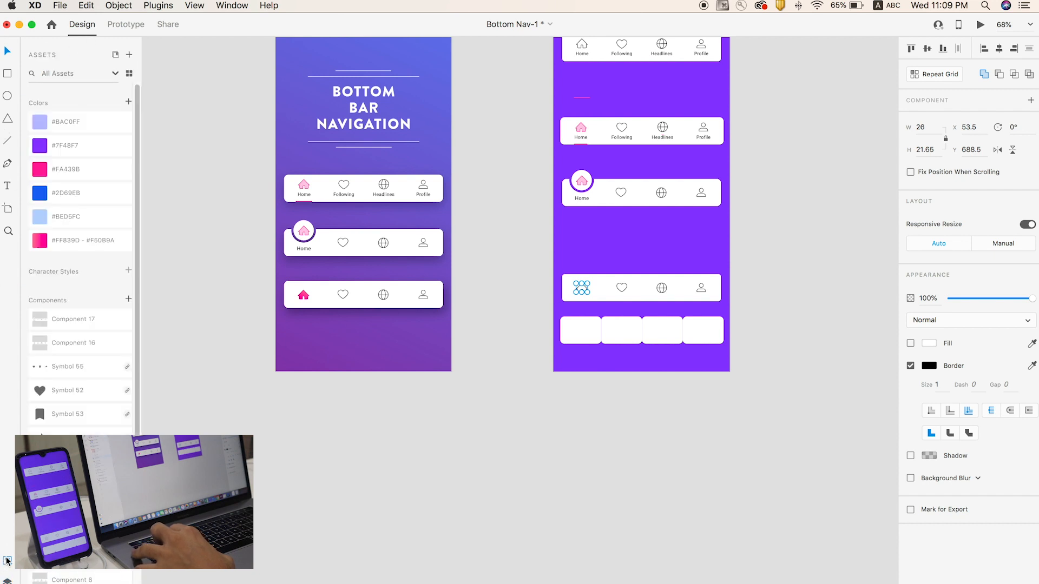
click(74, 242)
click(604, 439)
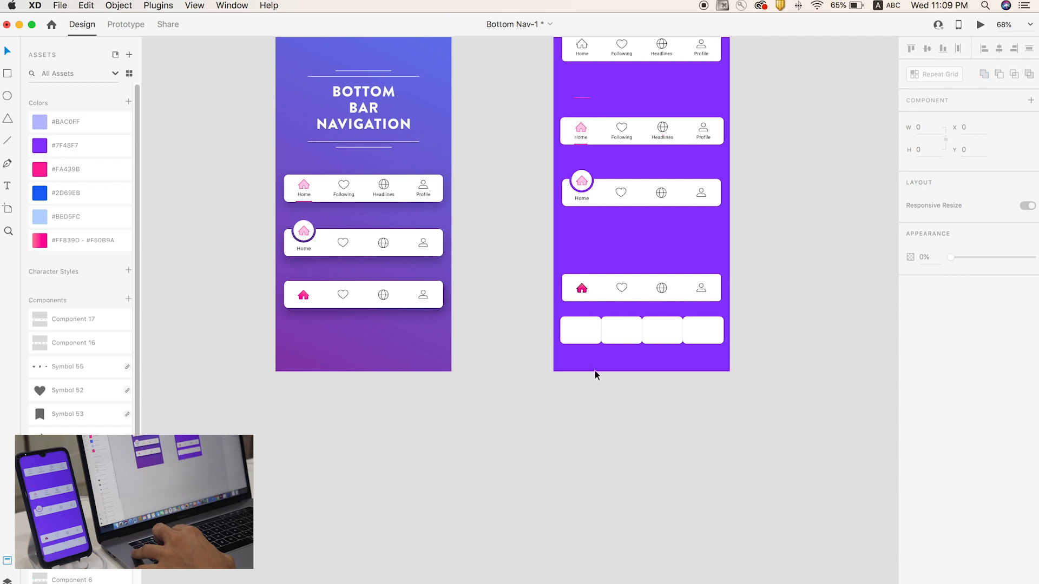
Remove the black border from the gradient-filled home icon
click(582, 294)
key(z)
drag(558, 272, 626, 311)
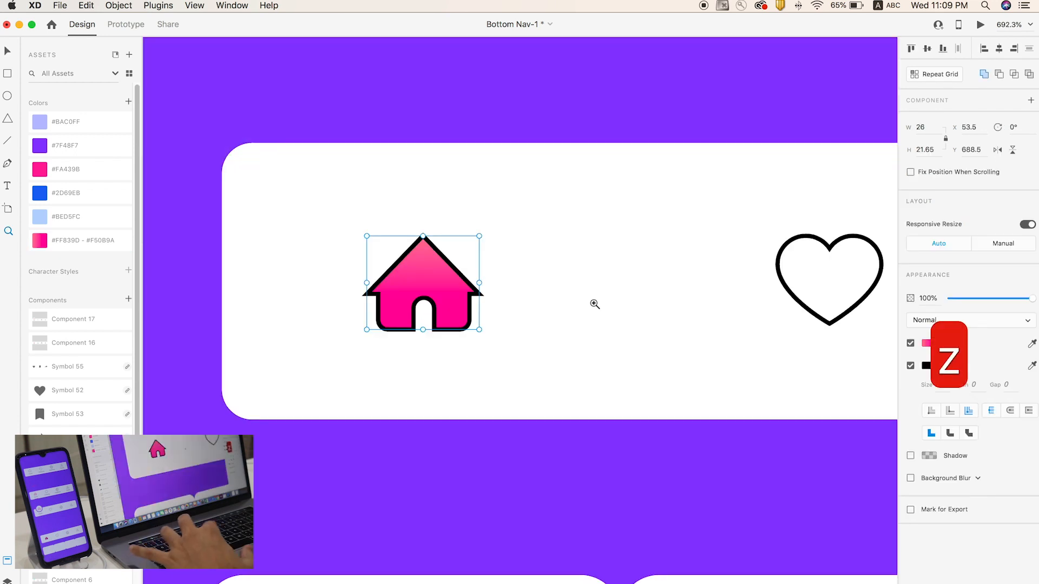
scroll(595, 303, down, 5)
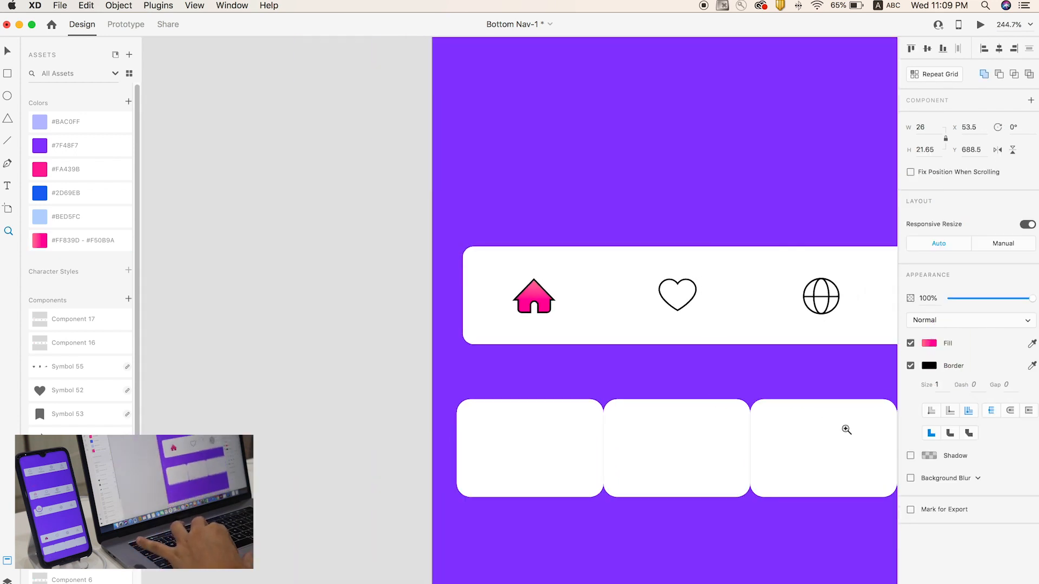
click(911, 367)
scroll(508, 310, down, 10)
key(v)
click(339, 299)
Preview the finished example's third bar on the Bottom Bar Navigation artboard, switching repeatedly between its heart and home tabs
key(space)
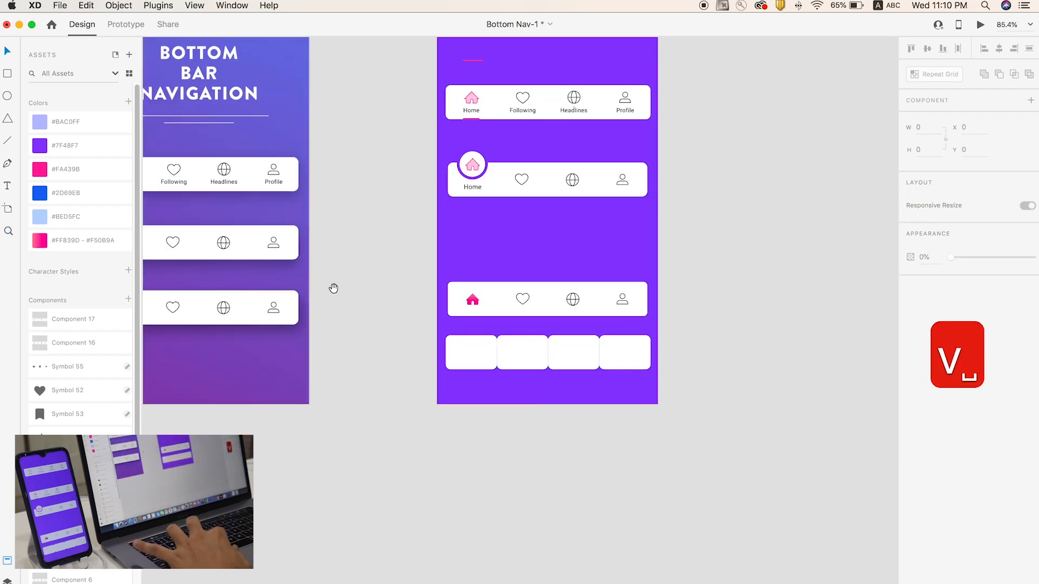
drag(333, 290, 516, 315)
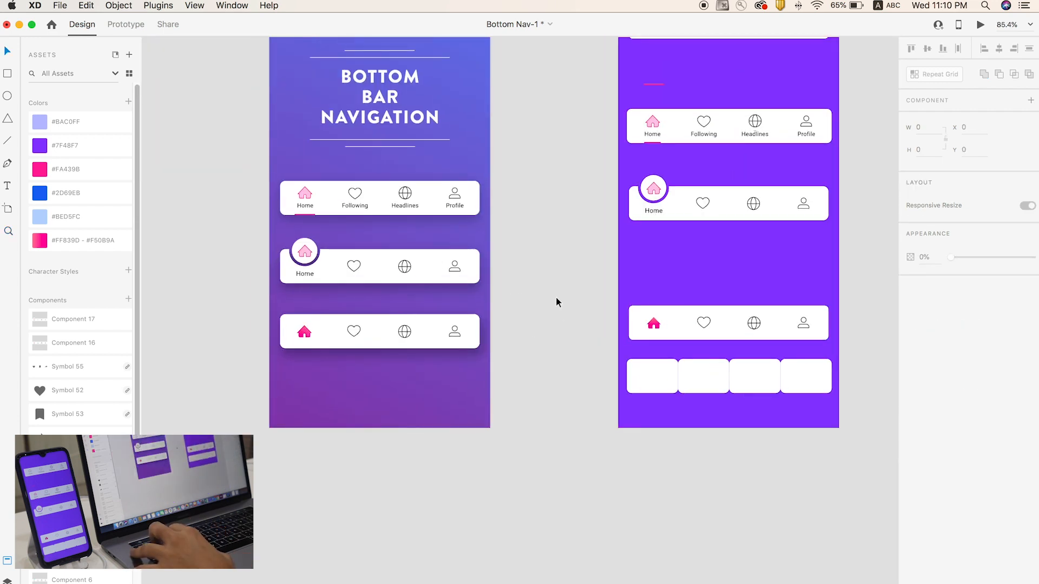
key(space)
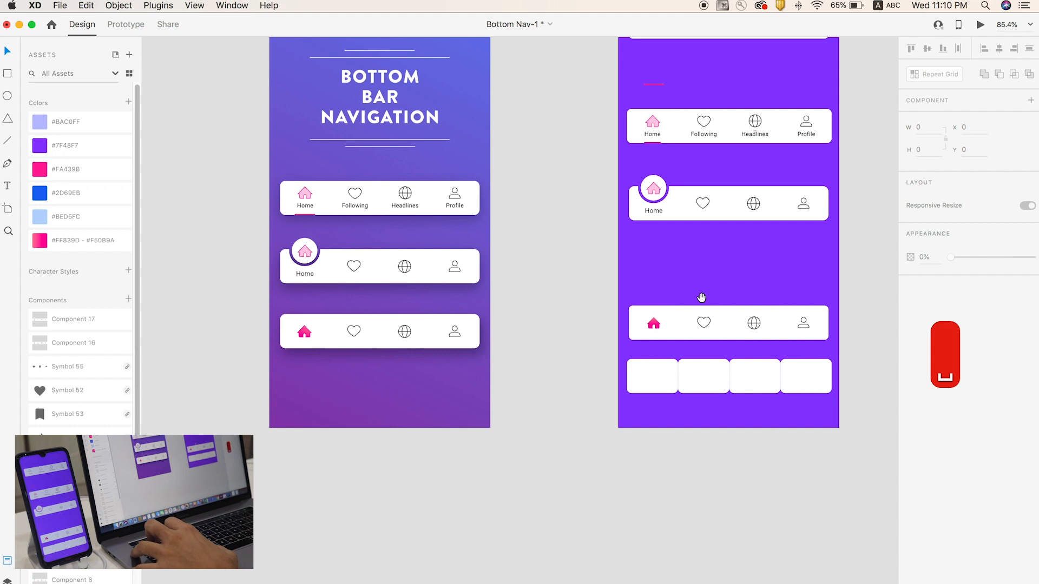
drag(701, 297, 585, 337)
key(z)
drag(492, 320, 848, 401)
key(v)
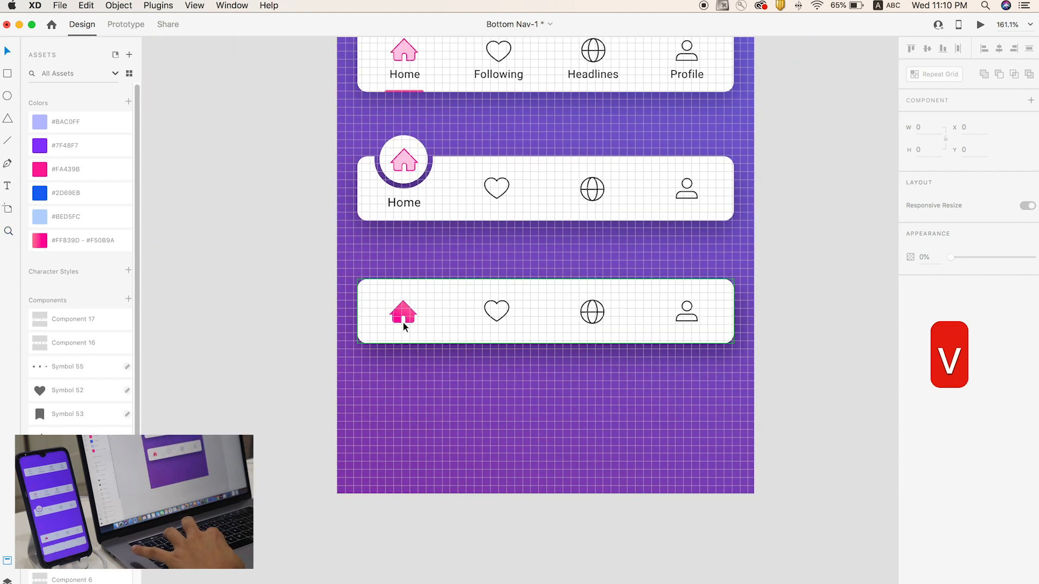
click(419, 308)
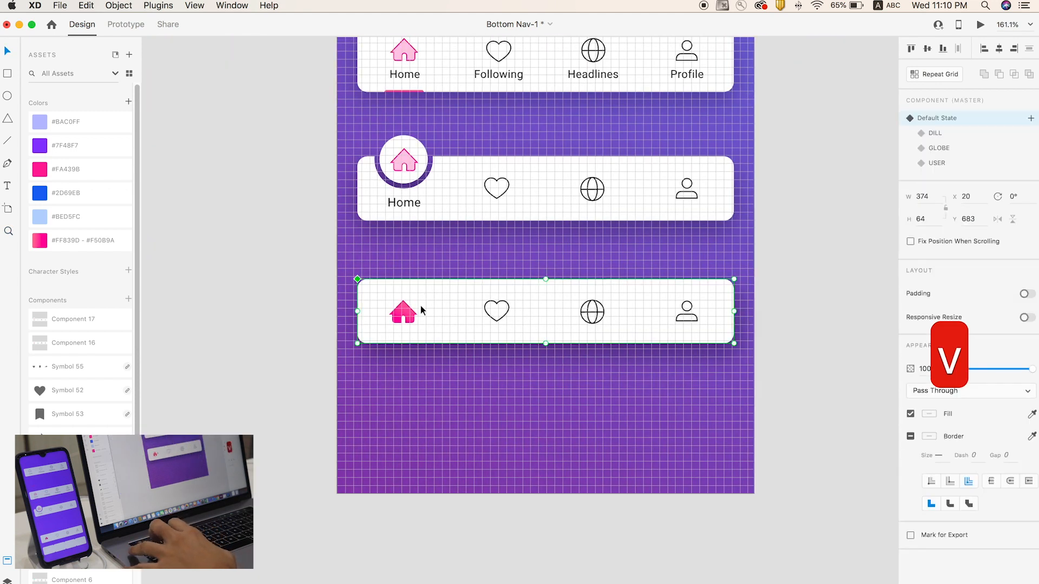
key(super+Return)
click(530, 493)
click(472, 492)
click(530, 493)
click(477, 495)
click(529, 494)
click(474, 495)
click(529, 492)
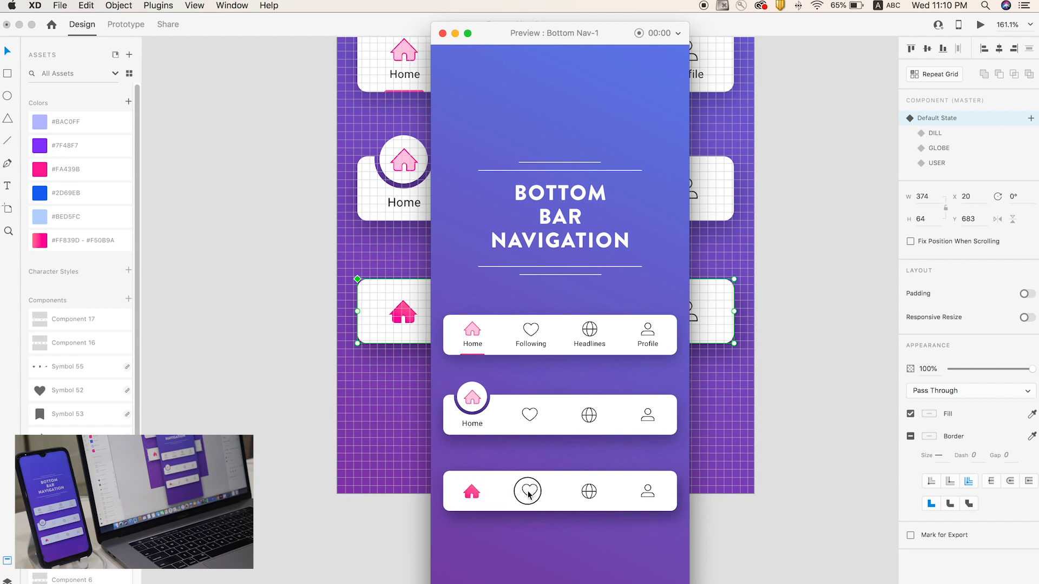
click(473, 494)
click(524, 495)
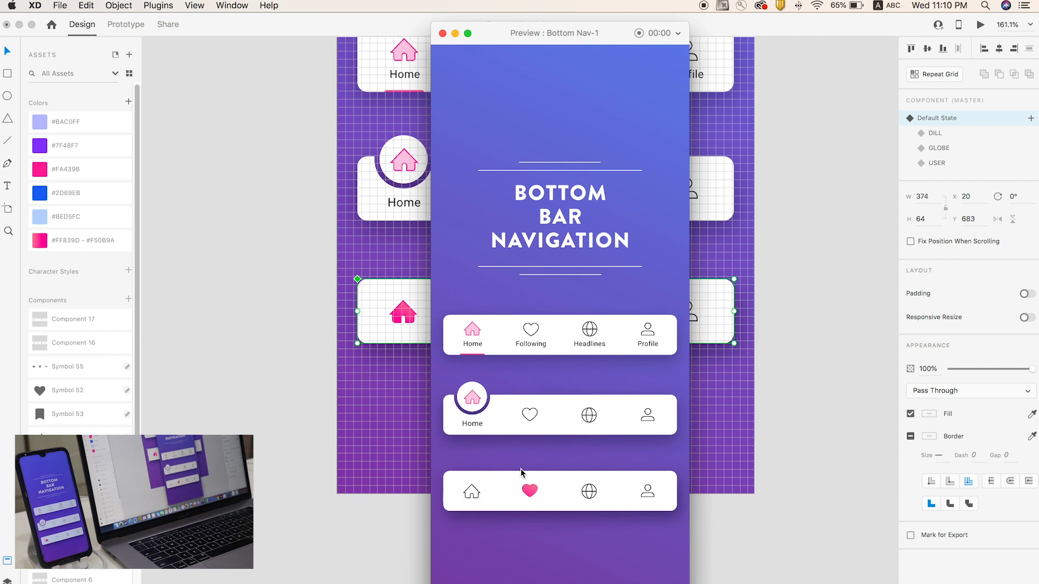
click(442, 33)
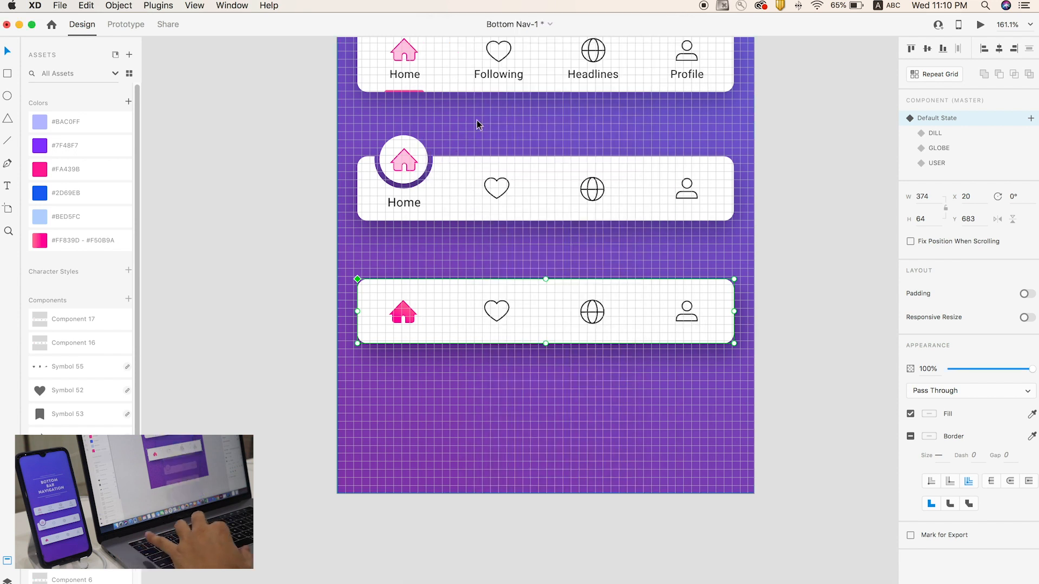
Draw a vertical line 16 px long in the empty area above the icon-only bar with the Pen tool
scroll(537, 312, left, 10)
scroll(537, 312, down, 5)
key(space)
drag(676, 320, 379, 325)
key(z)
drag(448, 226, 581, 349)
key(v)
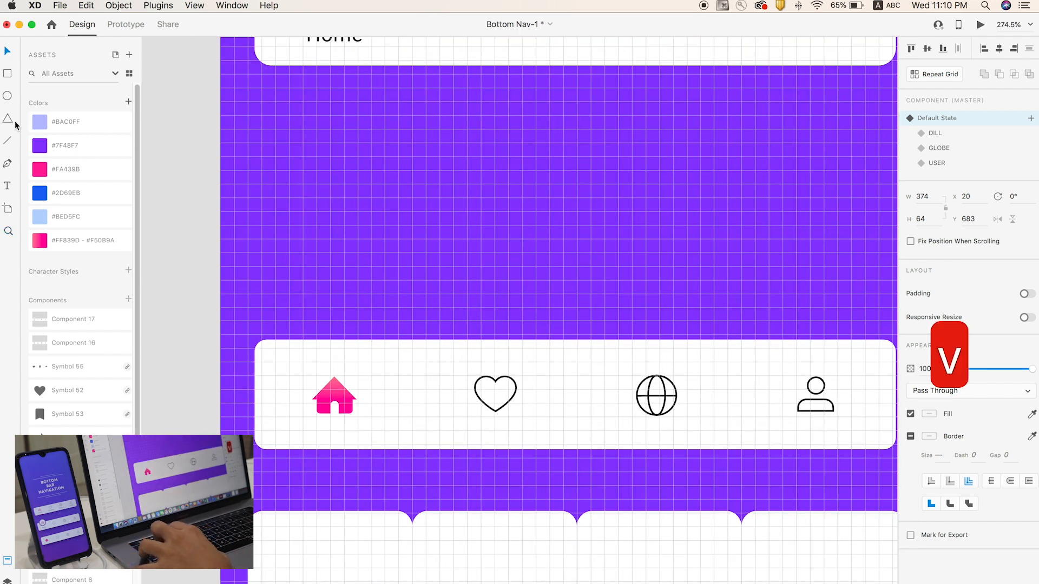
click(8, 142)
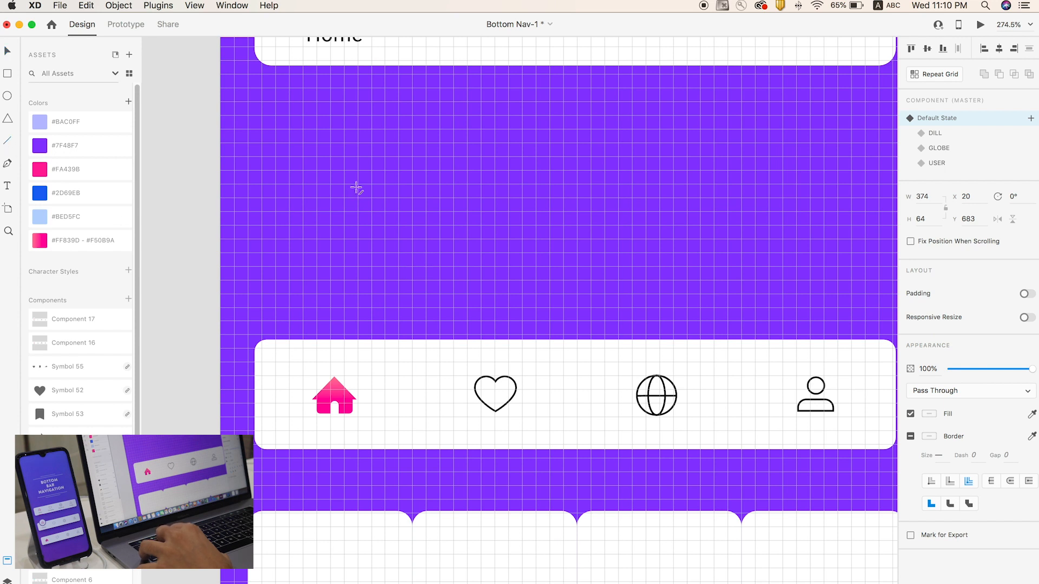
key(p)
click(357, 170)
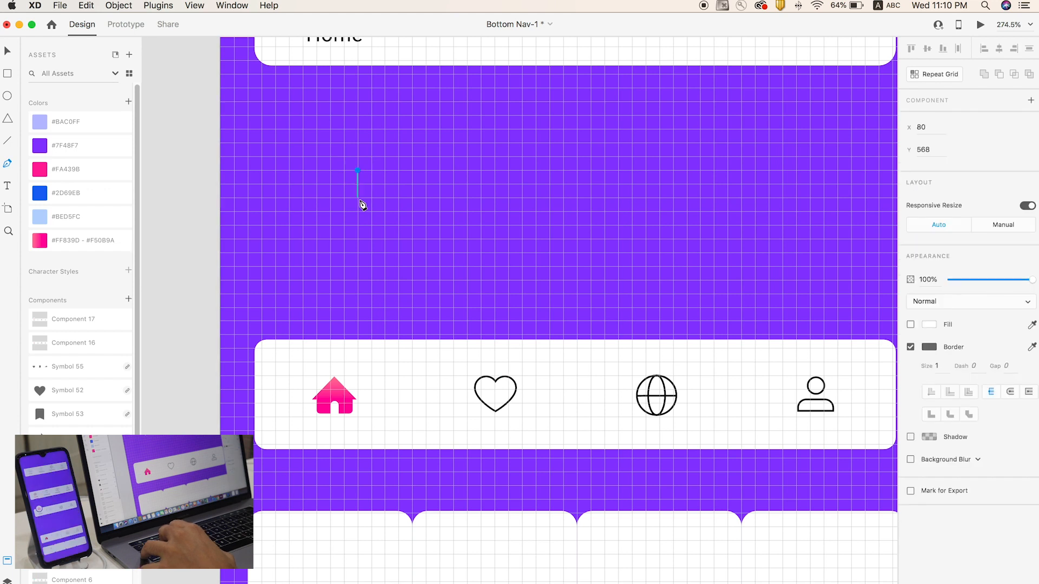
click(358, 198)
key(Escape)
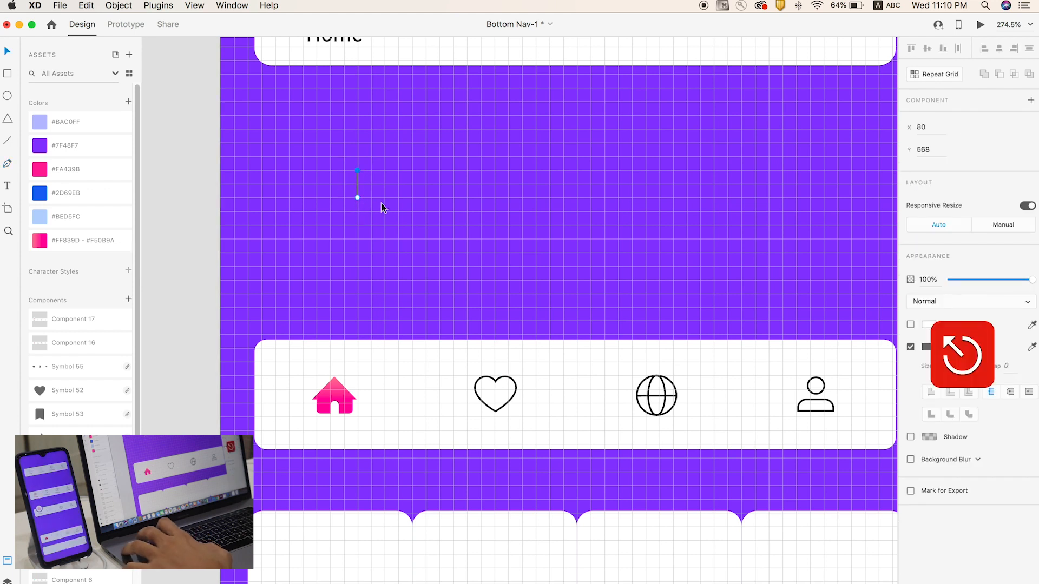
Recolour the short vertical line's border to a bright pink
click(929, 349)
mouse_move(818, 331)
mouse_down()
mouse_move(783, 294)
mouse_move(796, 311)
mouse_move(870, 294)
mouse_up()
click(889, 295)
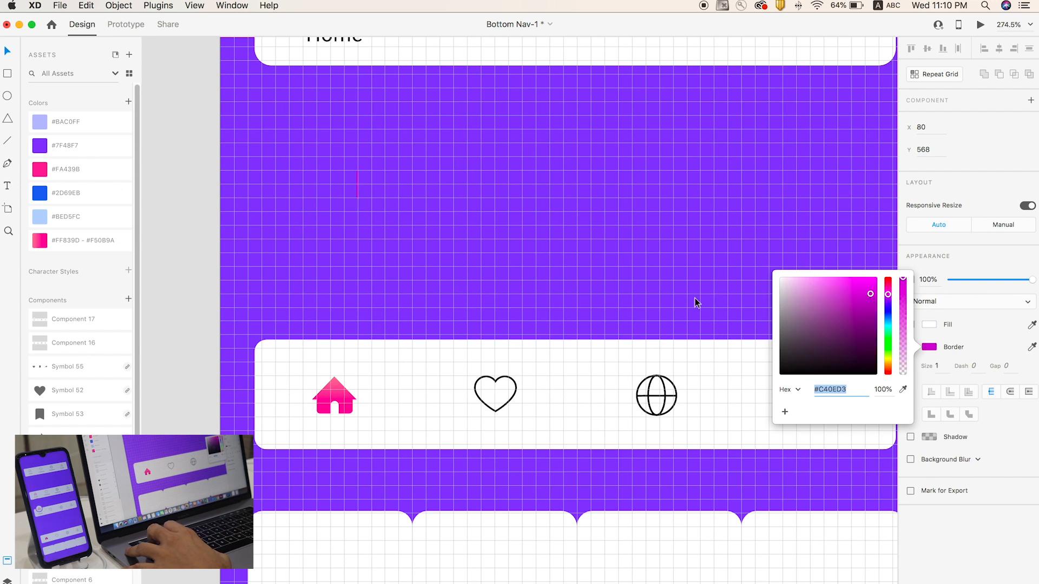
Place a copy of the pink line straight below it and group the two into a pair spanning 80 px
key(super+z)
drag(339, 121, 345, 254)
key(super+z)
drag(340, 120, 340, 273)
shift+click(341, 123)
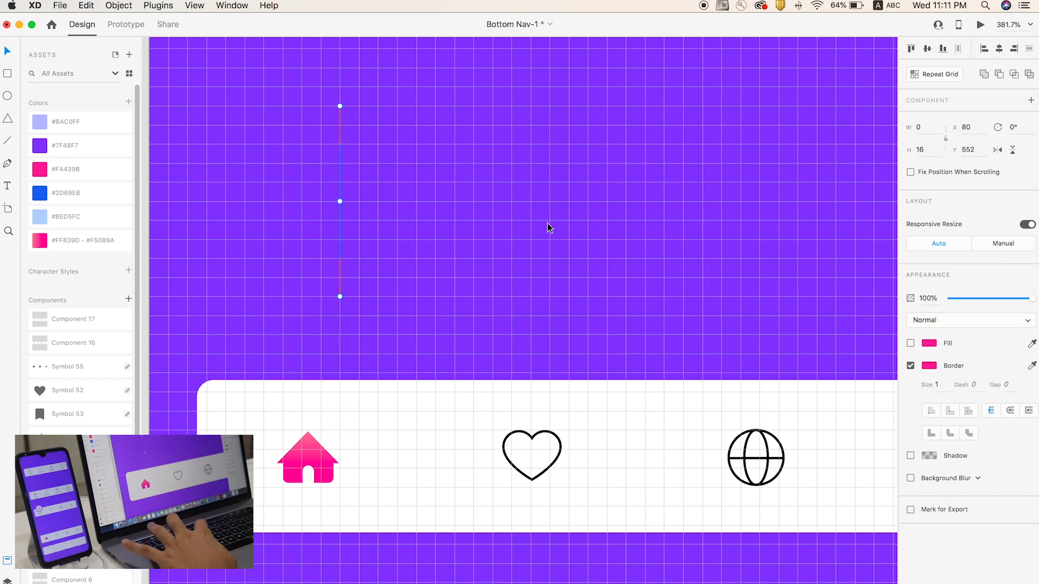
key(super+g)
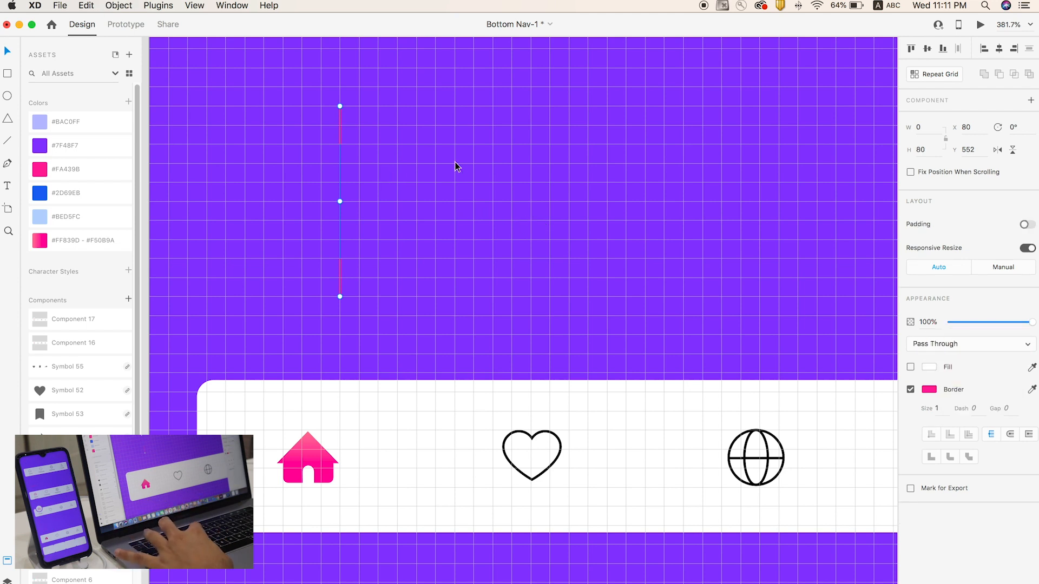
Duplicate the grouped line pair twice, rotating one copy to 60° and the other to 120° to form a six-ray burst
key(super+d)
drag(340, 132, 377, 135)
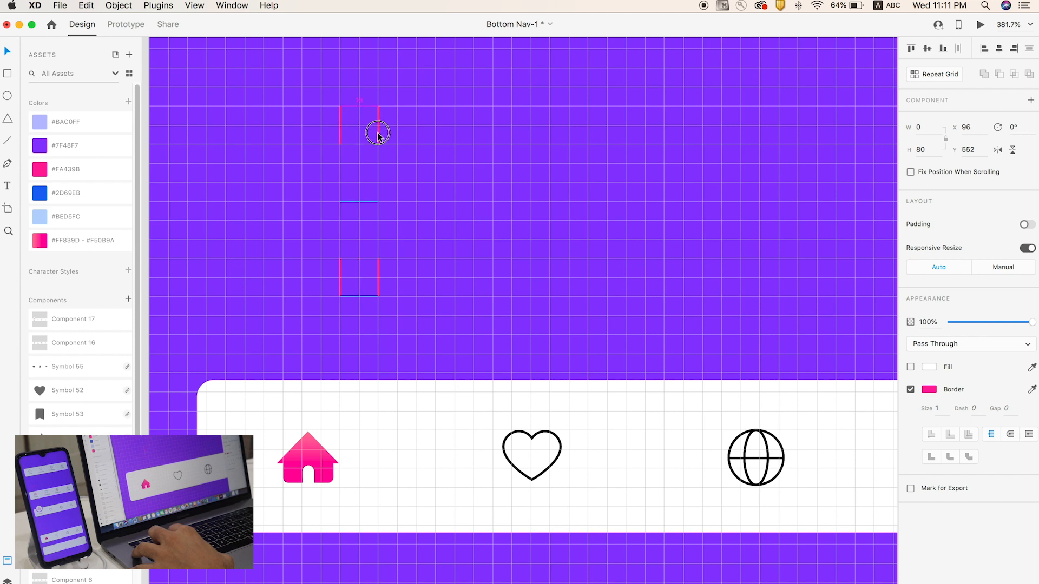
key(super+z)
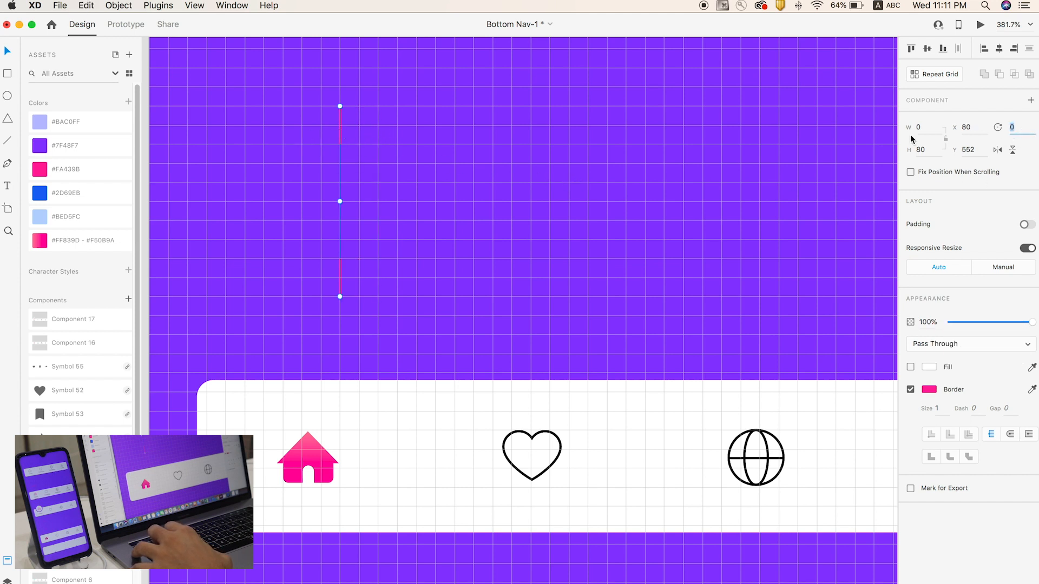
drag(343, 104, 408, 163)
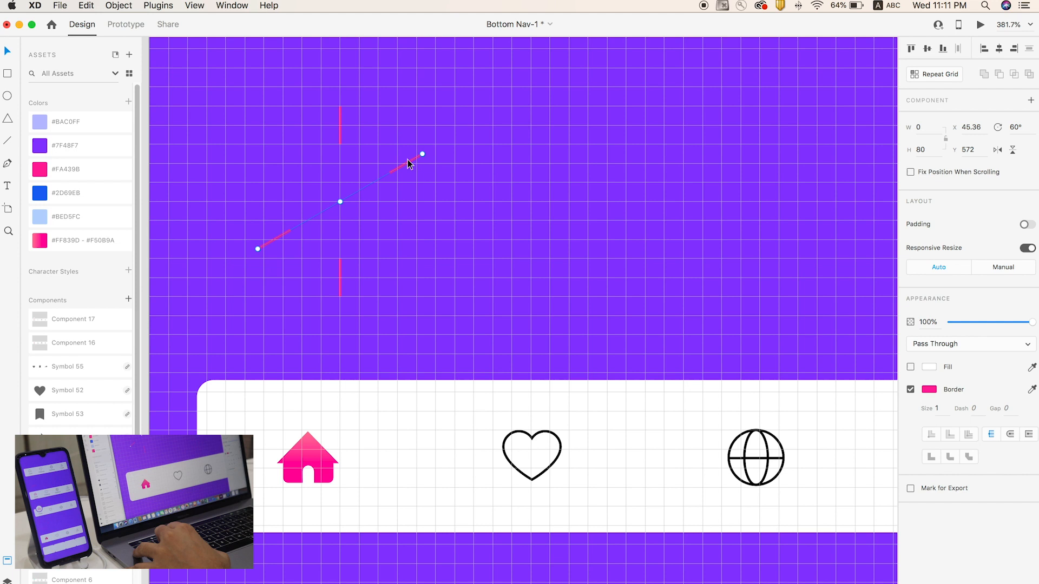
key(super+d)
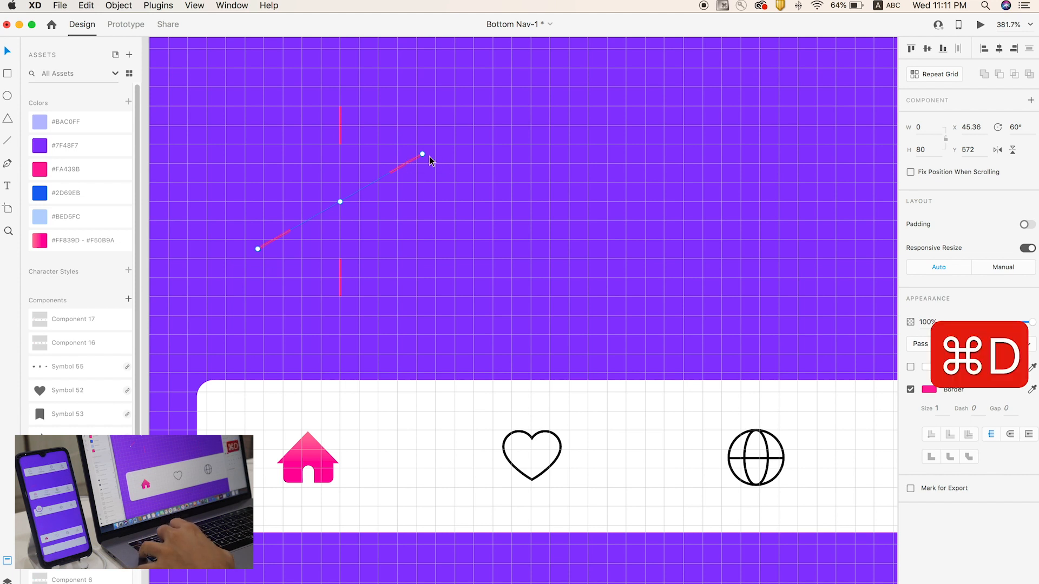
drag(424, 156, 420, 247)
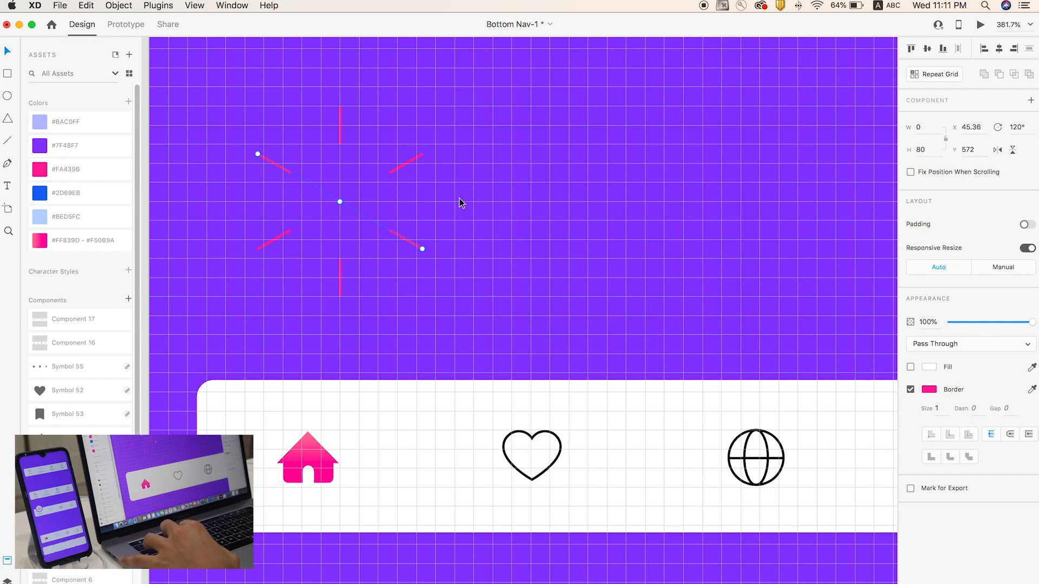
Give all six burst lines round caps
click(475, 183)
scroll(489, 165, down, 5)
drag(350, 132, 476, 222)
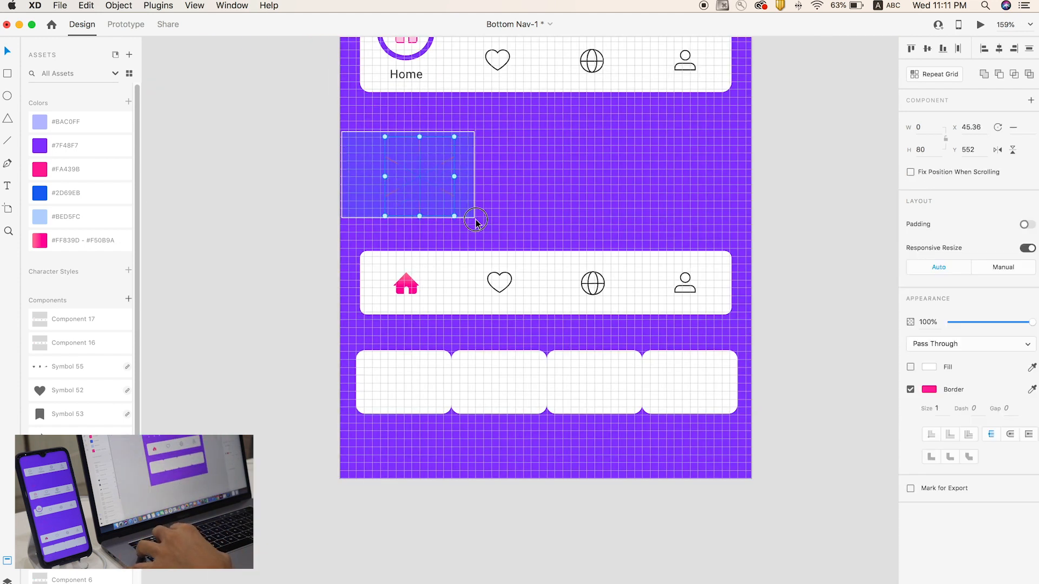
key(z)
drag(354, 126, 544, 260)
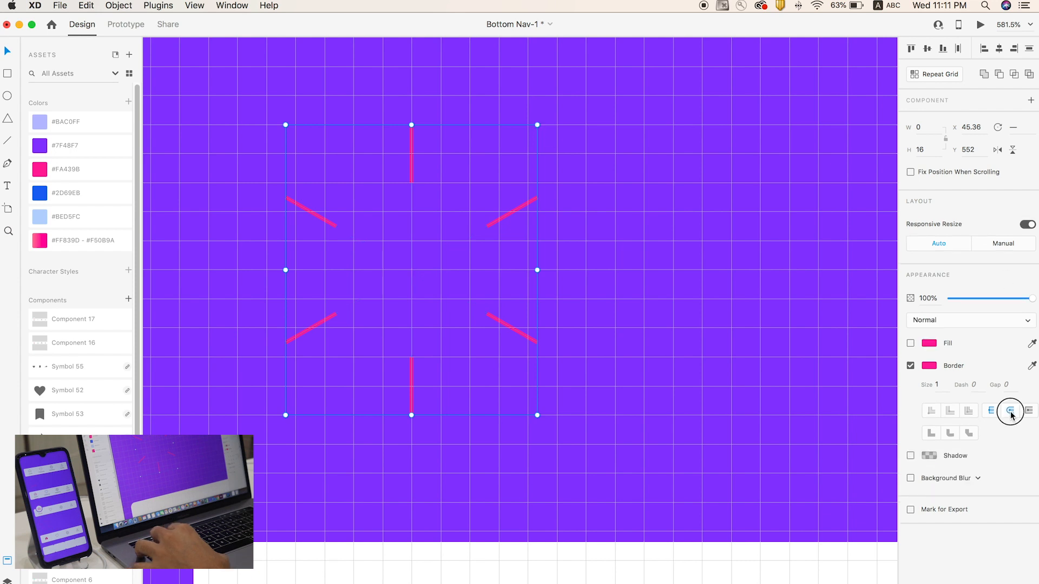
click(1010, 412)
Fit the grouped burst around the bar's home icon at about 50 × 58 px with a border size of 1.5
scroll(535, 326, down, 5)
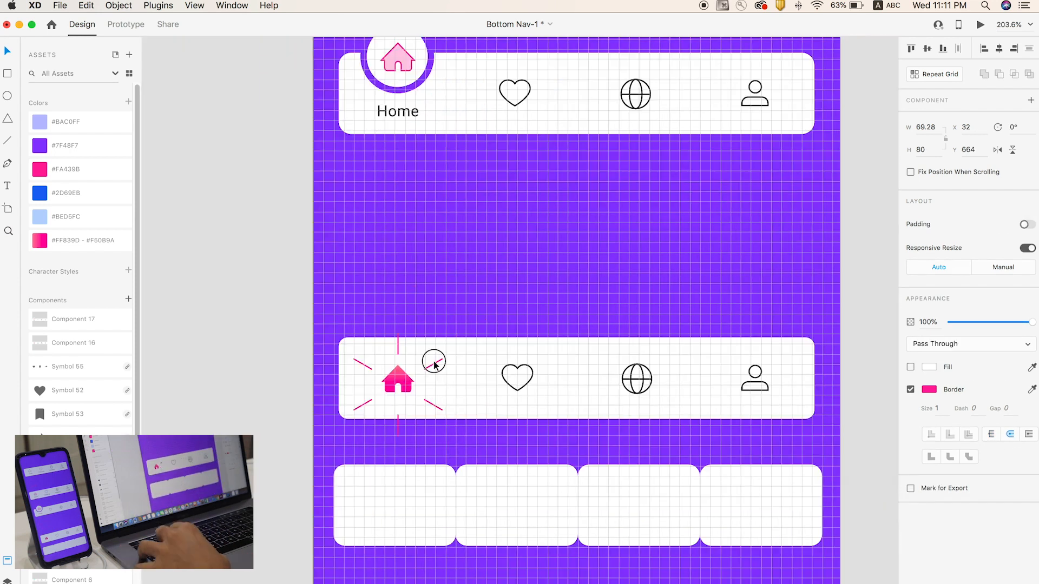
key(z)
drag(336, 304, 482, 420)
key(v)
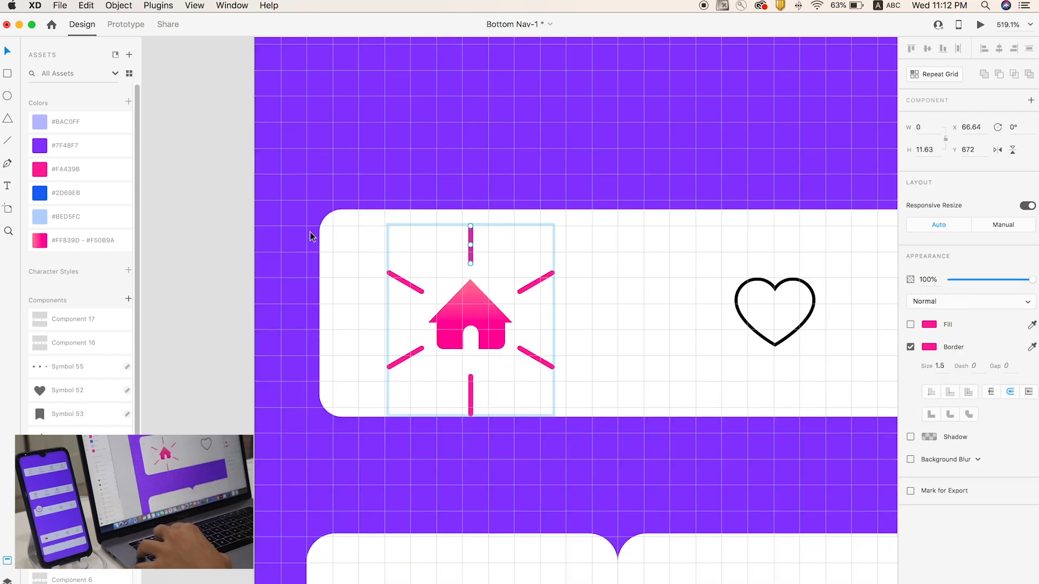
click(306, 239)
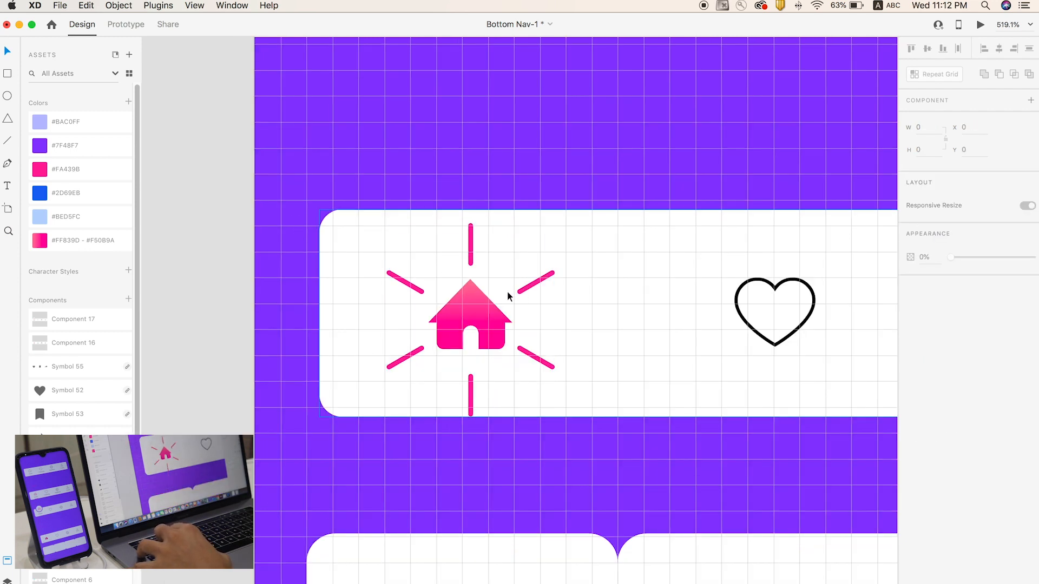
click(471, 239)
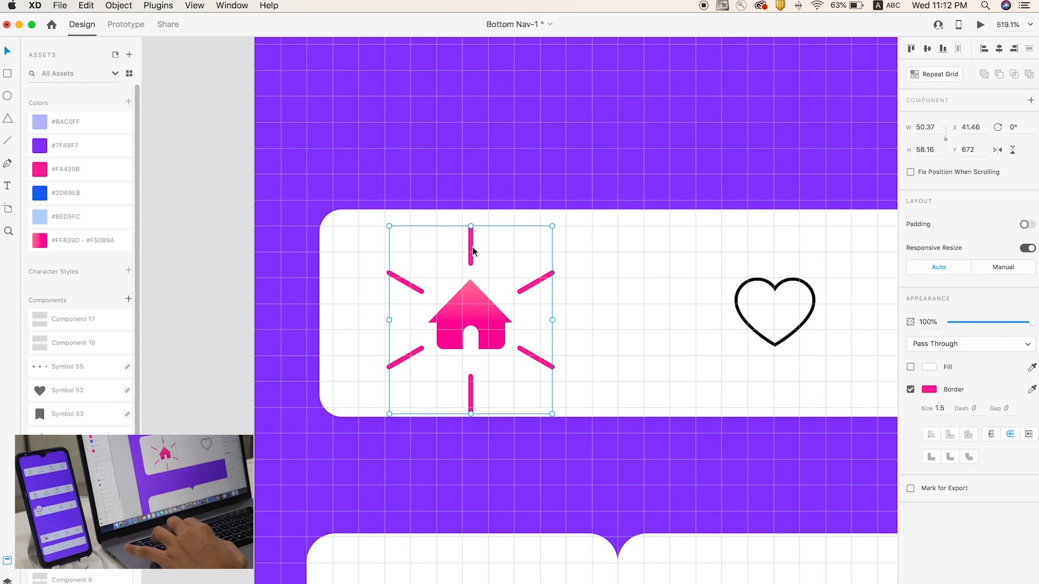
Draw an unfilled 54 × 54 px circle centred on the home icon, over the burst
key(z)
drag(323, 180, 662, 438)
key(v)
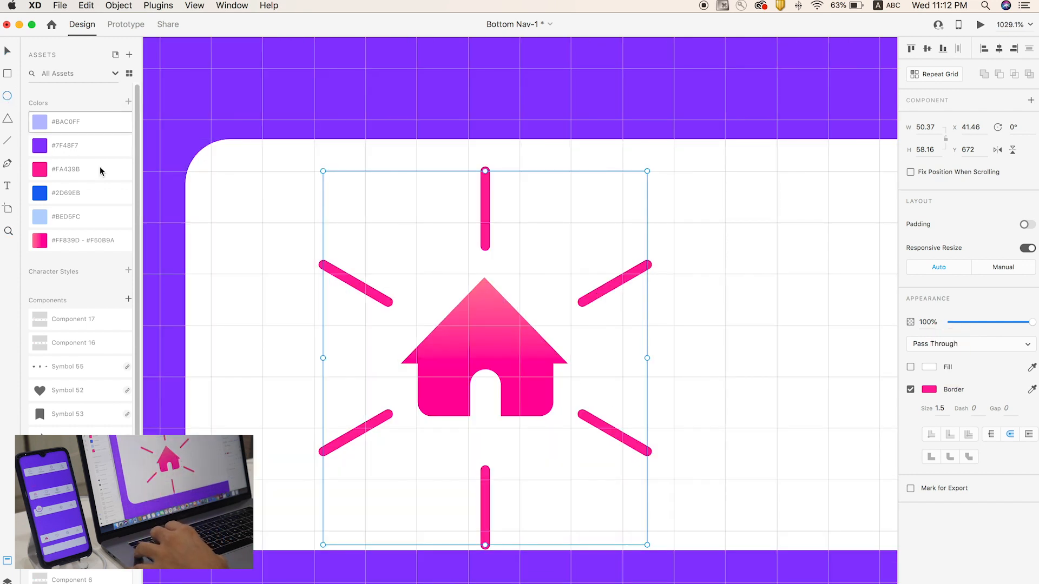
drag(487, 358, 247, 187)
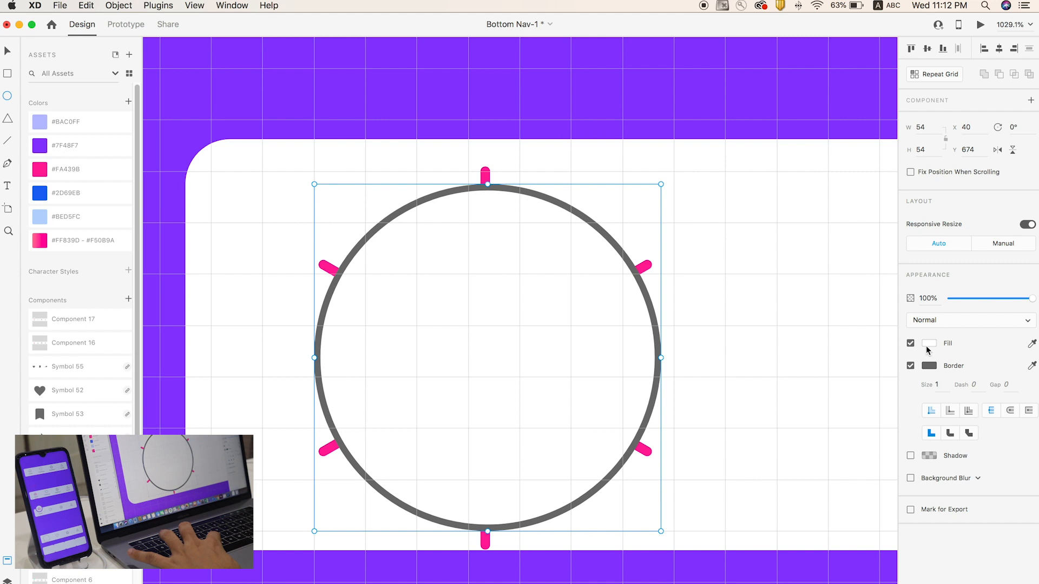
click(910, 344)
Mask the burst lines with the 54 px circle
key(v)
shift+click(640, 269)
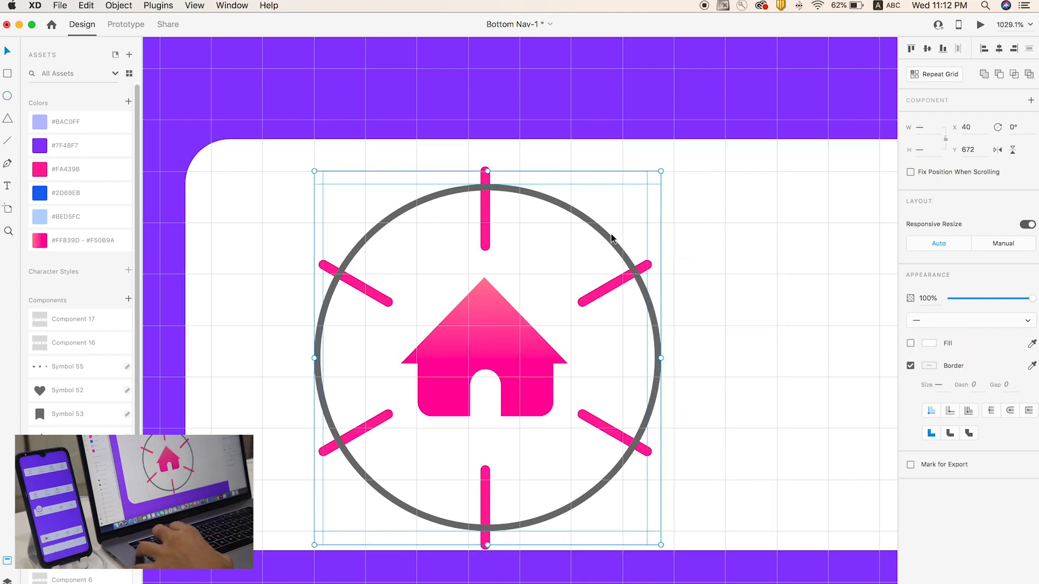
right_click(636, 274)
click(677, 379)
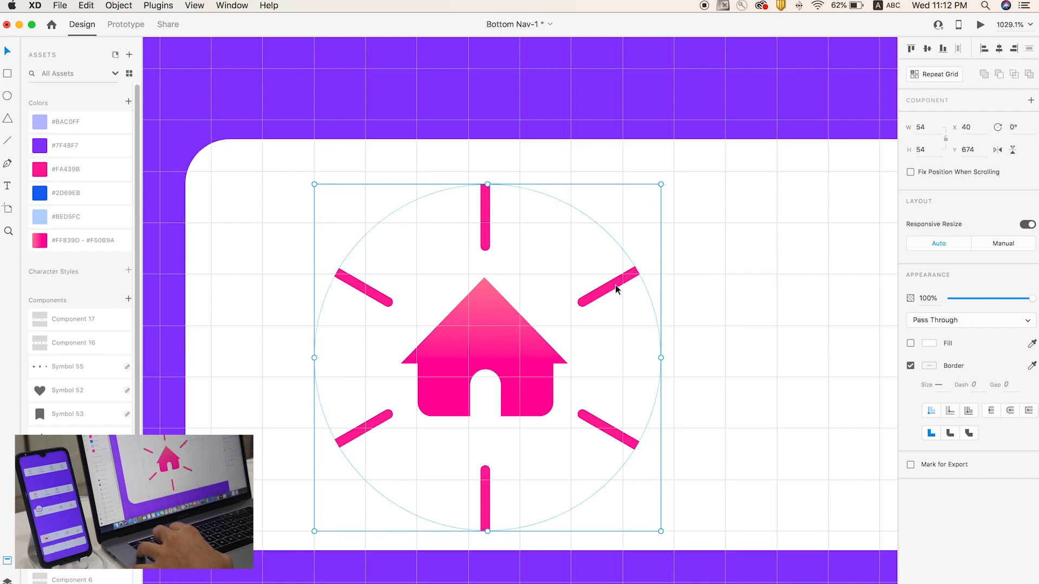
Enlarge the burst inside the mask group to about 83 × 96 px so its rays lie outside the circle
double_click(603, 292)
click(601, 297)
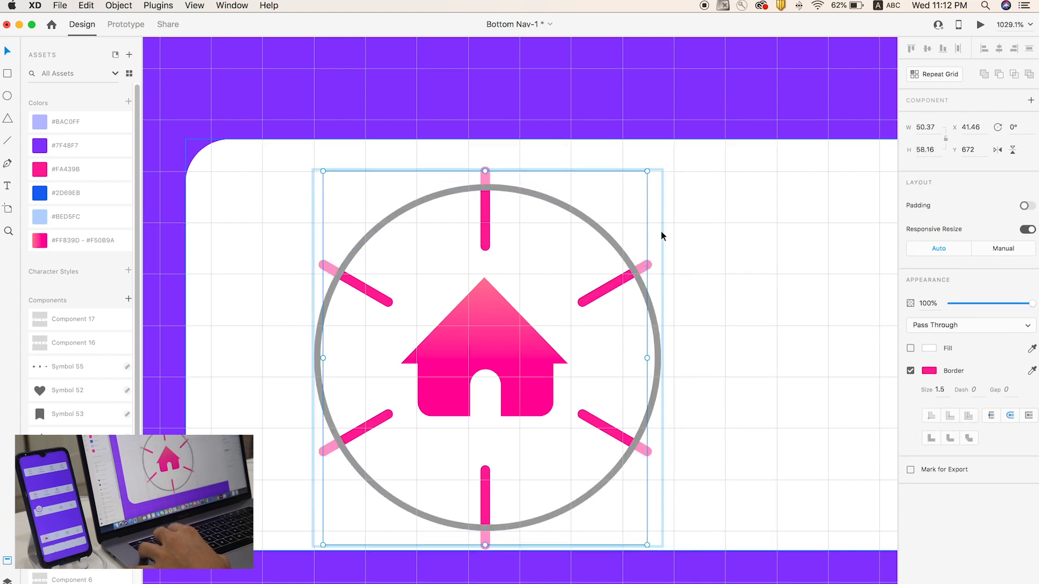
key(super+z)
drag(652, 179, 799, 49)
scroll(627, 463, down, 5)
key(super+apostrophe)
key(Delete)
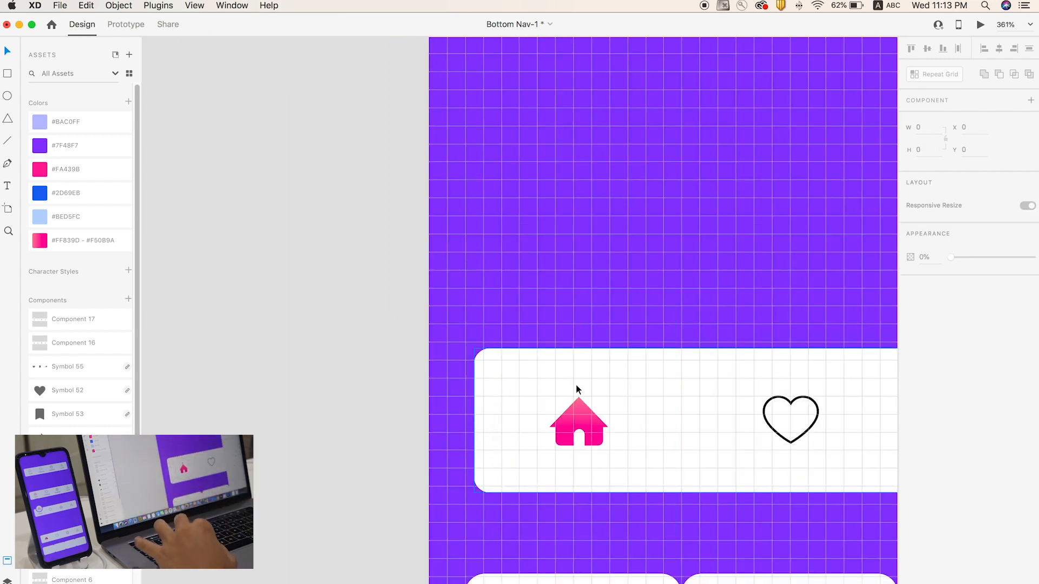
Inspect the mask group's circle and enlarged burst in the layer list
drag(378, 322, 640, 458)
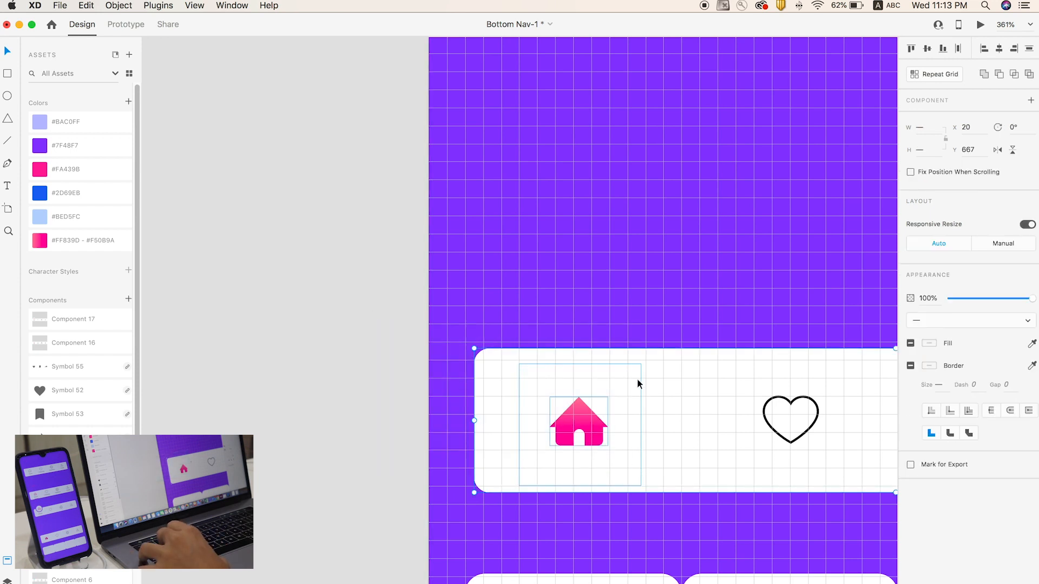
click(310, 396)
key(super+y)
click(588, 381)
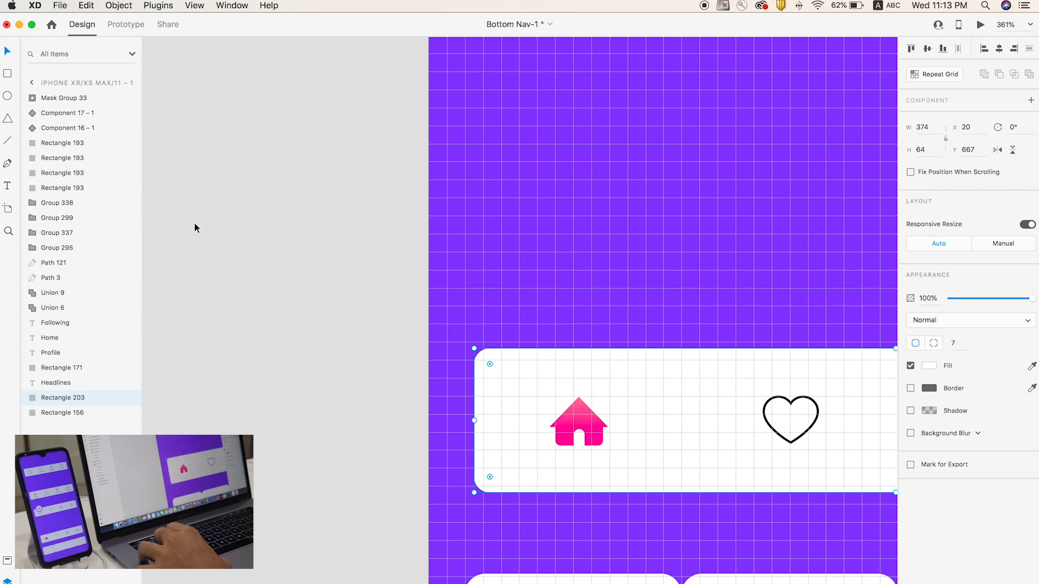
click(63, 101)
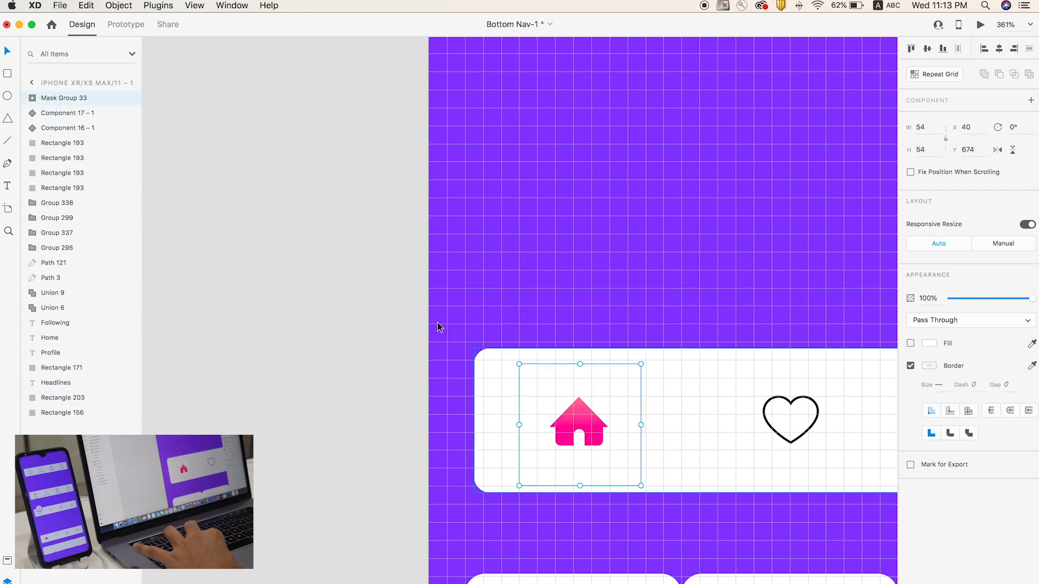
click(32, 99)
click(62, 128)
click(63, 112)
click(64, 128)
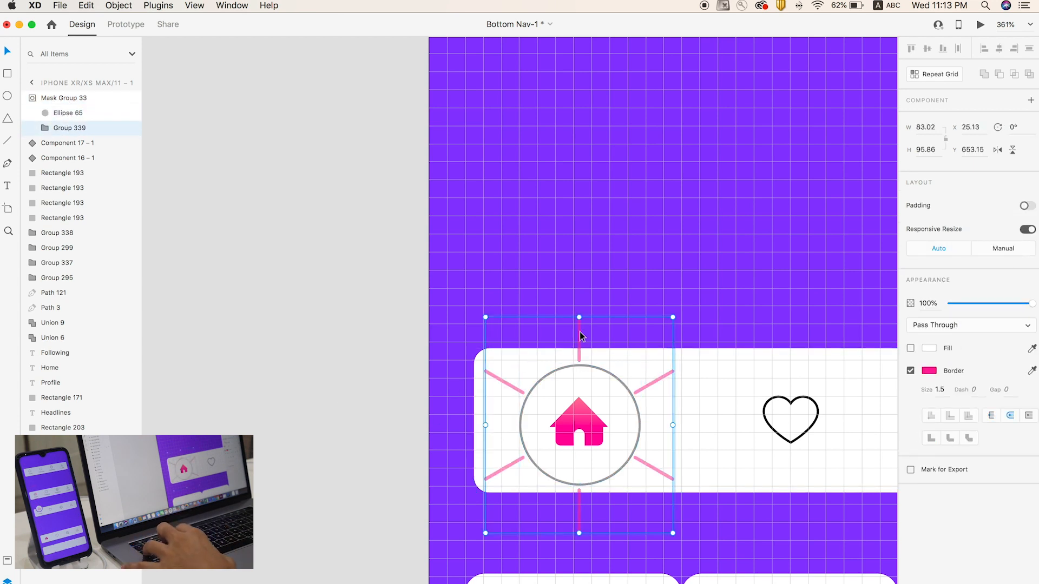
click(314, 348)
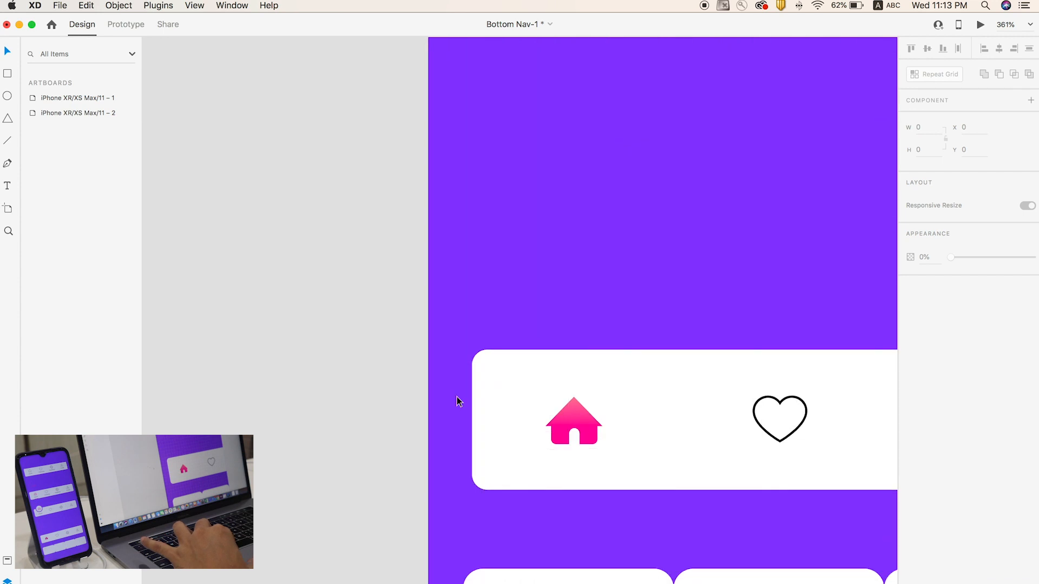
Examine which layers make up the icon-only bar
scroll(449, 397, down, 5)
key(z)
drag(405, 336, 874, 505)
key(v)
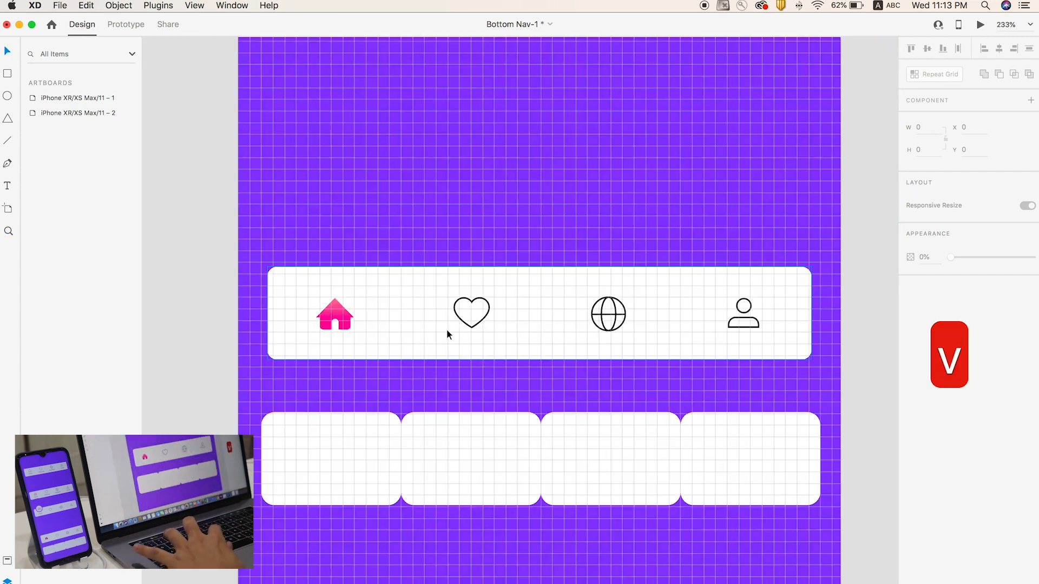
drag(176, 232, 527, 381)
click(172, 253)
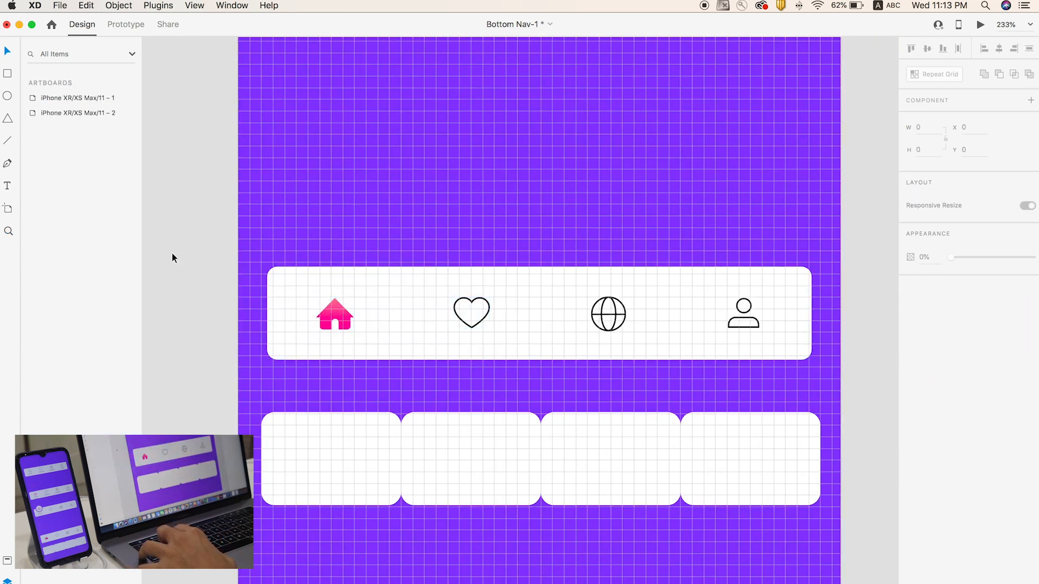
drag(197, 246, 806, 363)
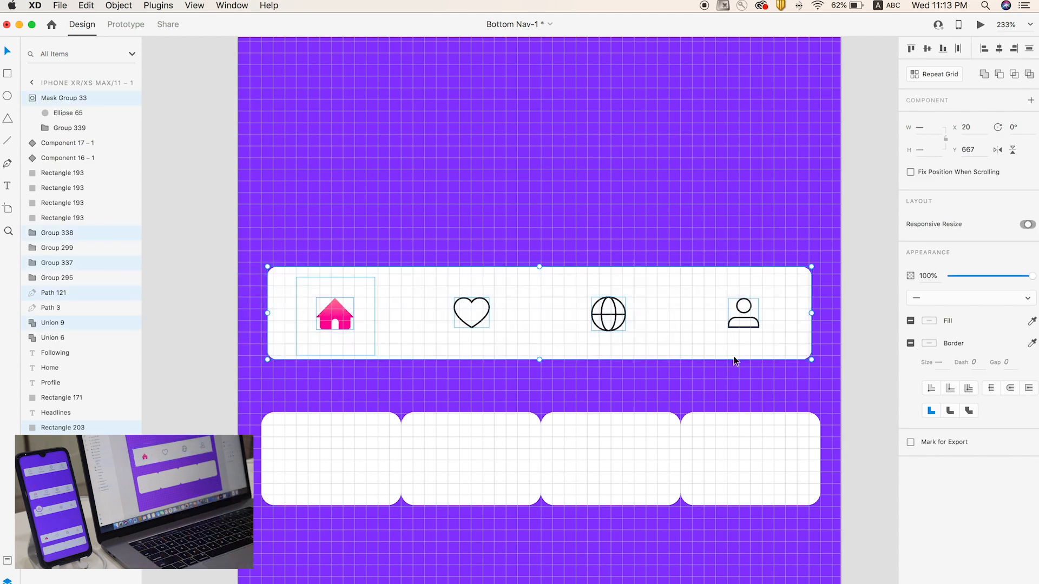
click(209, 245)
click(320, 278)
Duplicate the home icon's mask group and move the copy 90 px right over the heart icon, to X 130
key(z)
drag(236, 252, 556, 373)
key(v)
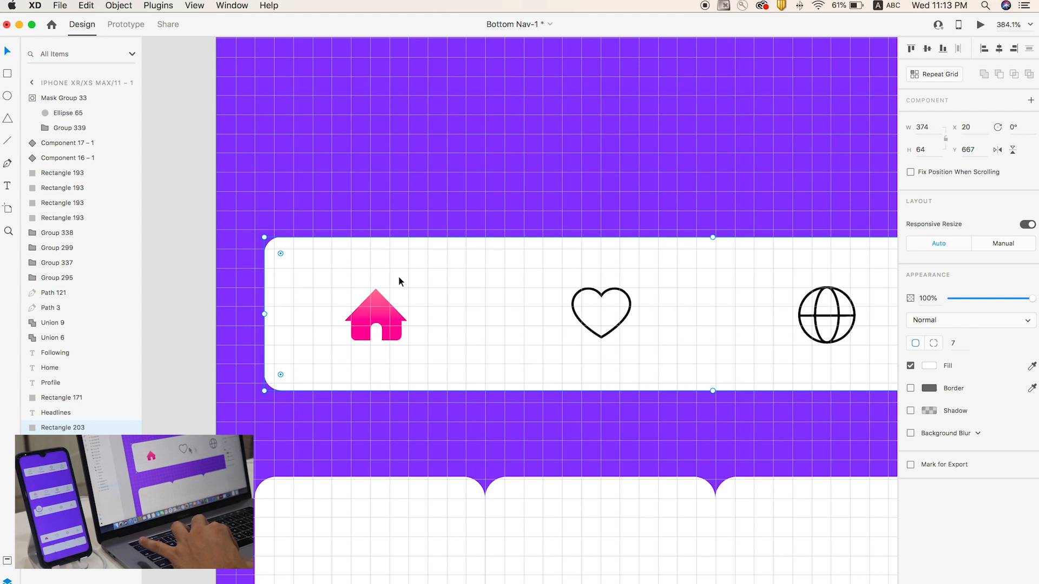
click(359, 229)
click(59, 98)
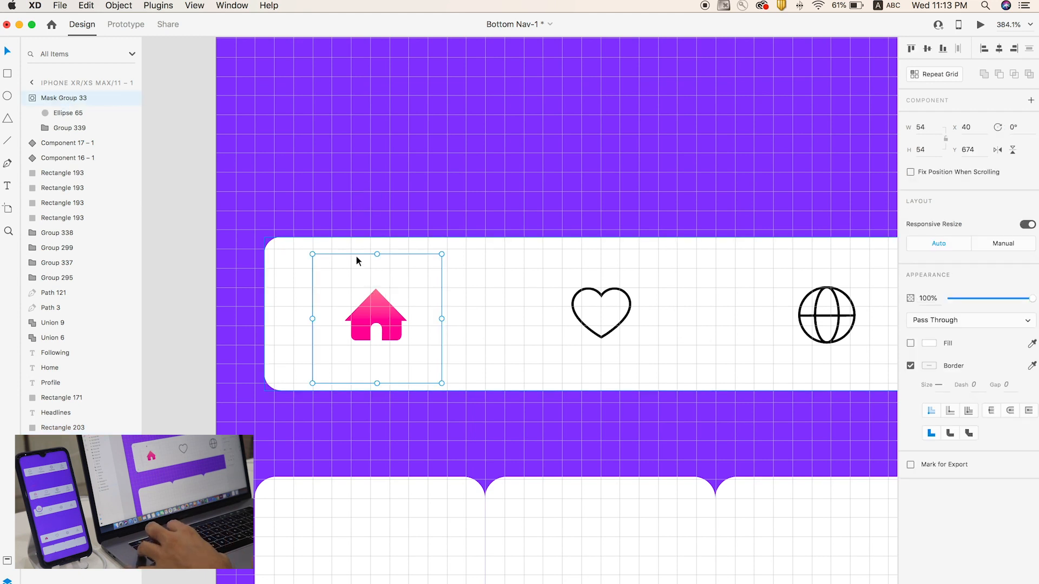
key(super+d)
key(shift+Right)
key(shift+Right)
key(shift+Right)
key(shift+Right)
key(shift+Right)
key(shift+Right)
key(shift+Right)
key(shift+Right)
key(shift+Right)
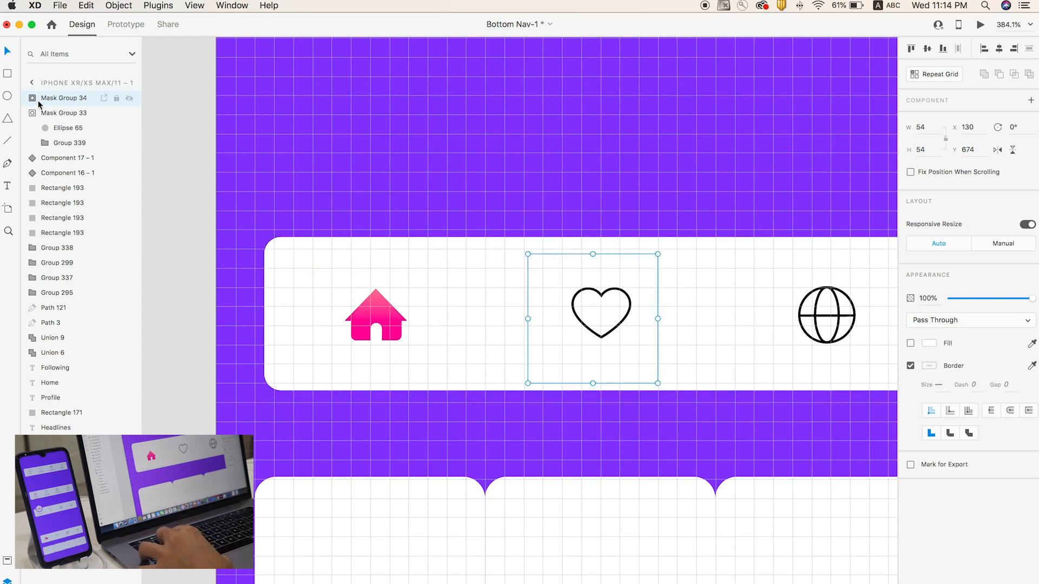
Move the circle and burst inside the heart icon's mask group to X 116.98, Y 650.15
click(33, 99)
click(59, 114)
shift+click(66, 127)
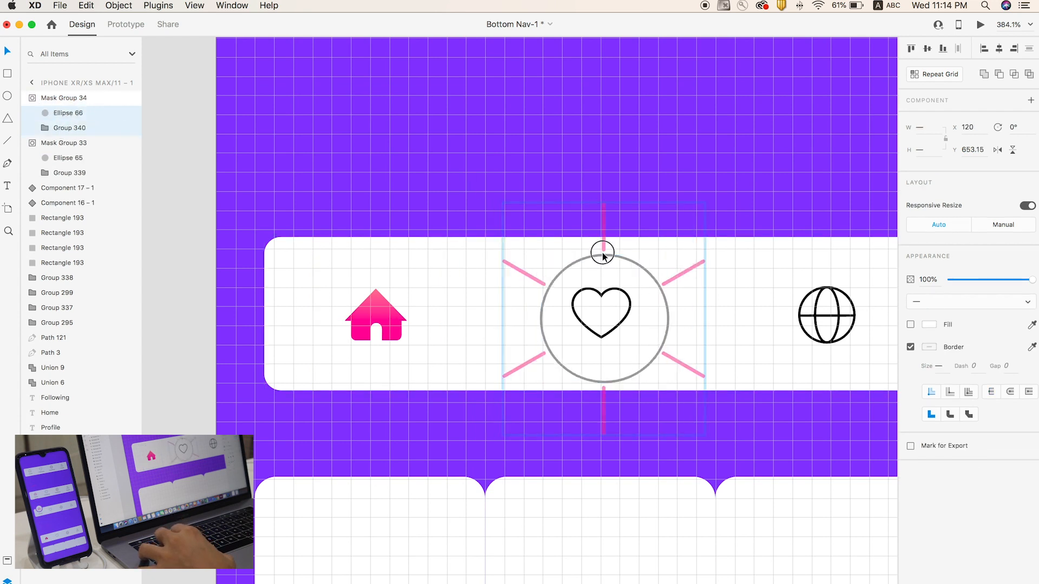
drag(602, 250, 600, 249)
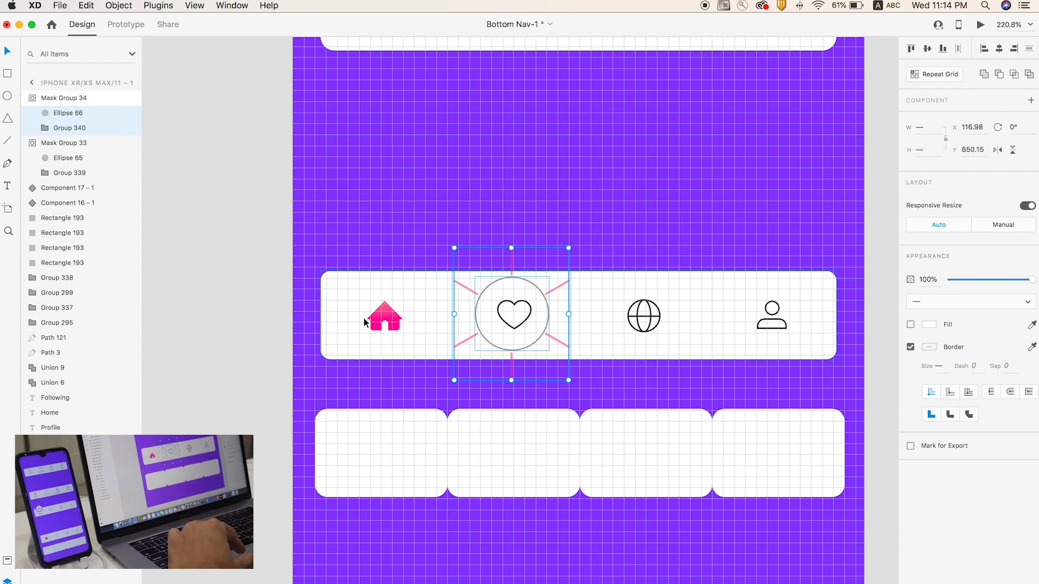
scroll(395, 320, up, 3)
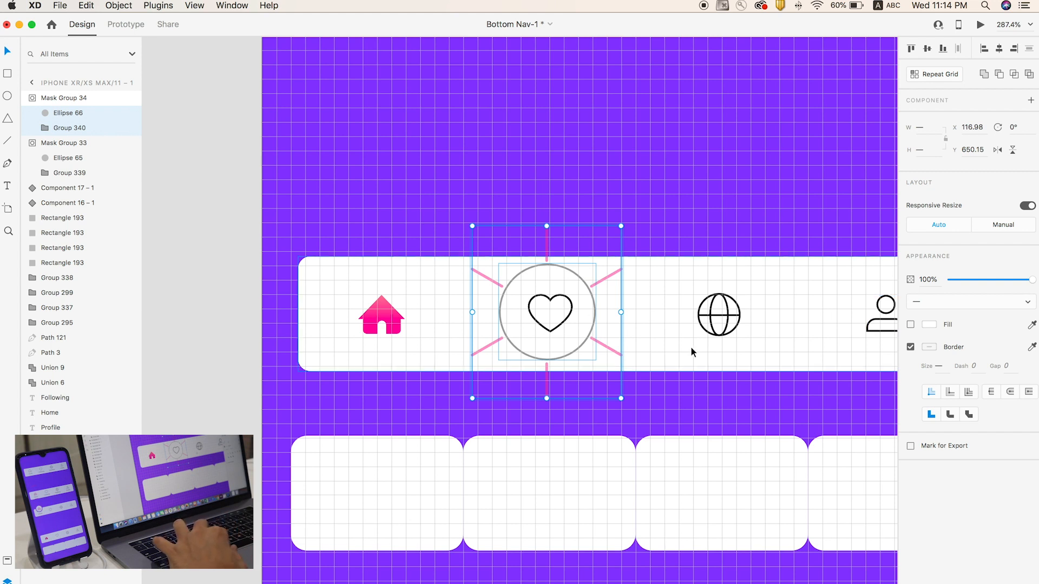
key(Delete)
Turn the whole icon-only bar, including its icons and both mask groups, into a component
drag(326, 199, 602, 379)
drag(374, 184, 817, 274)
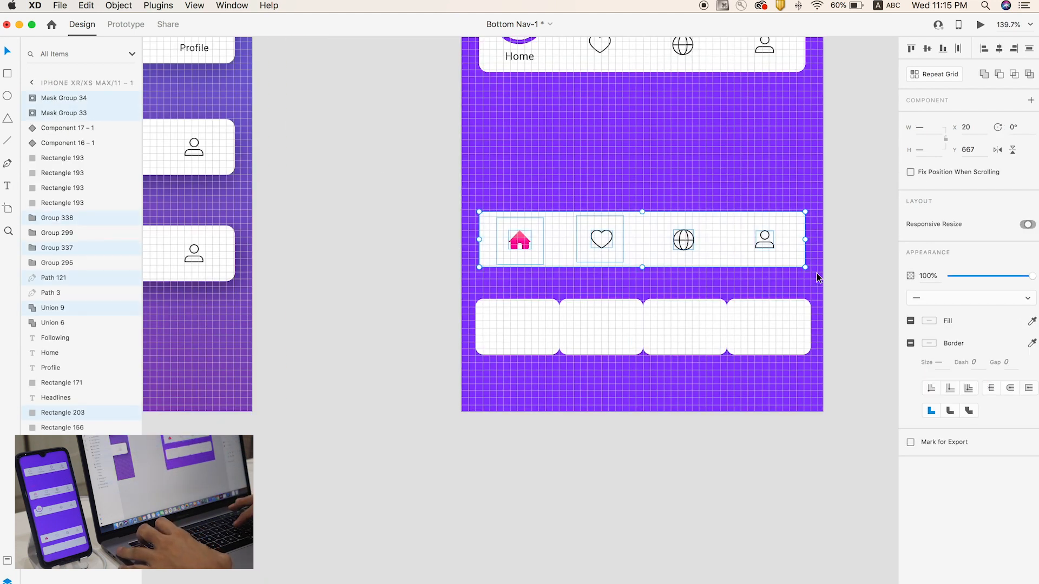
key(super+k)
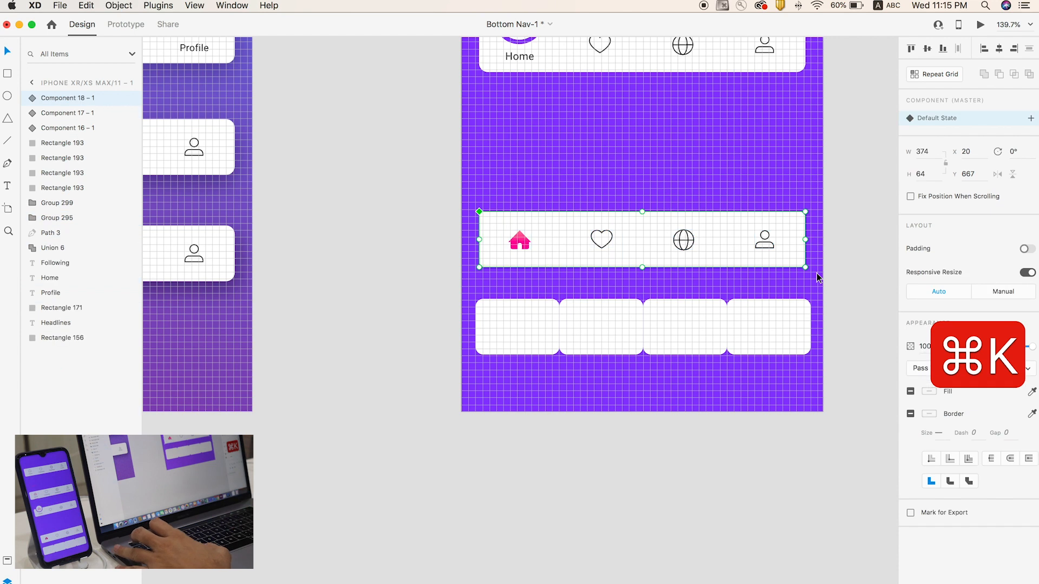
Add a new state named "heart" to the icon-only bar component
click(1031, 118)
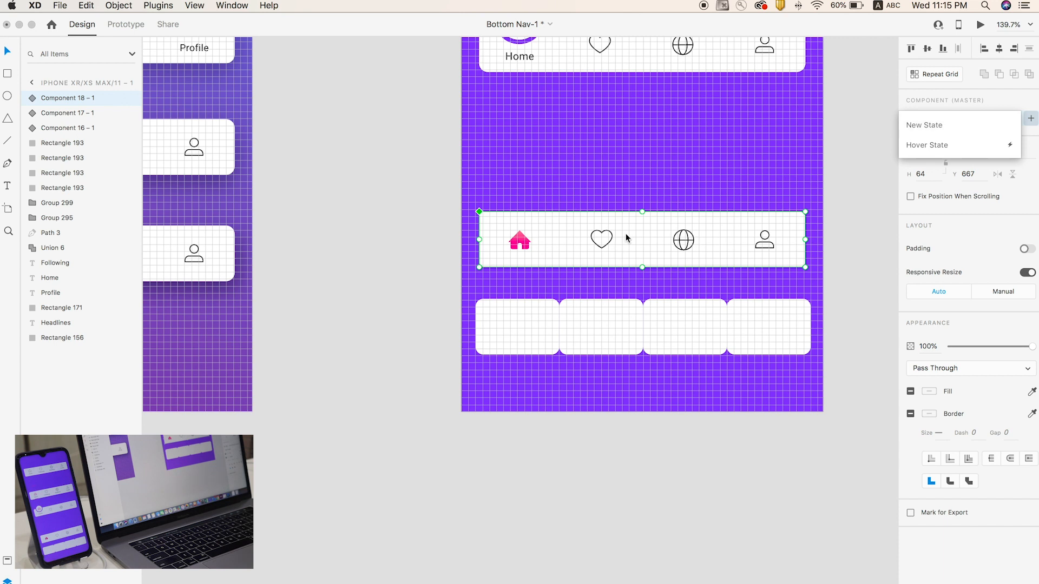
click(966, 128)
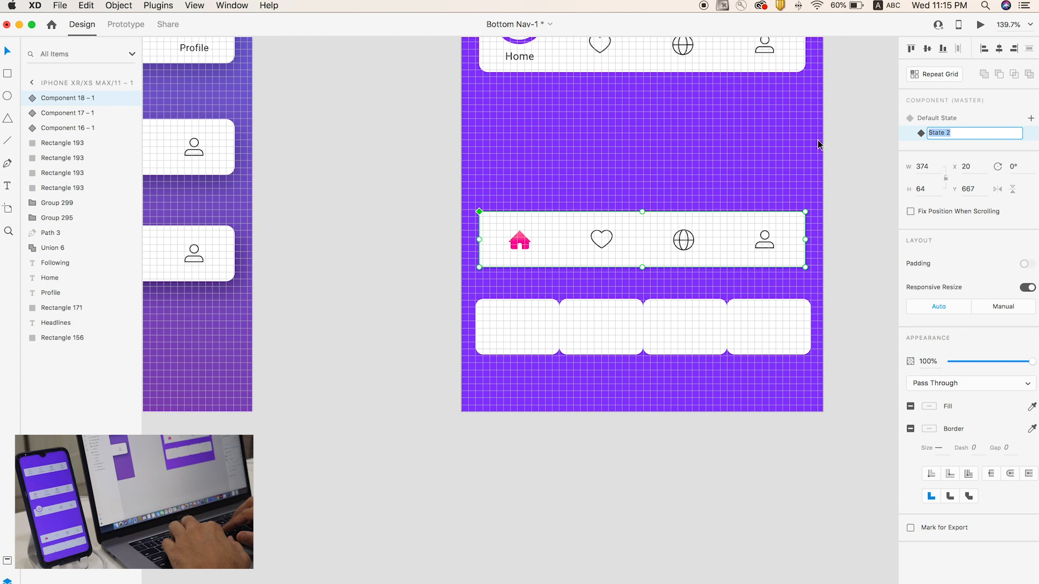
text(heart)
key(Return)
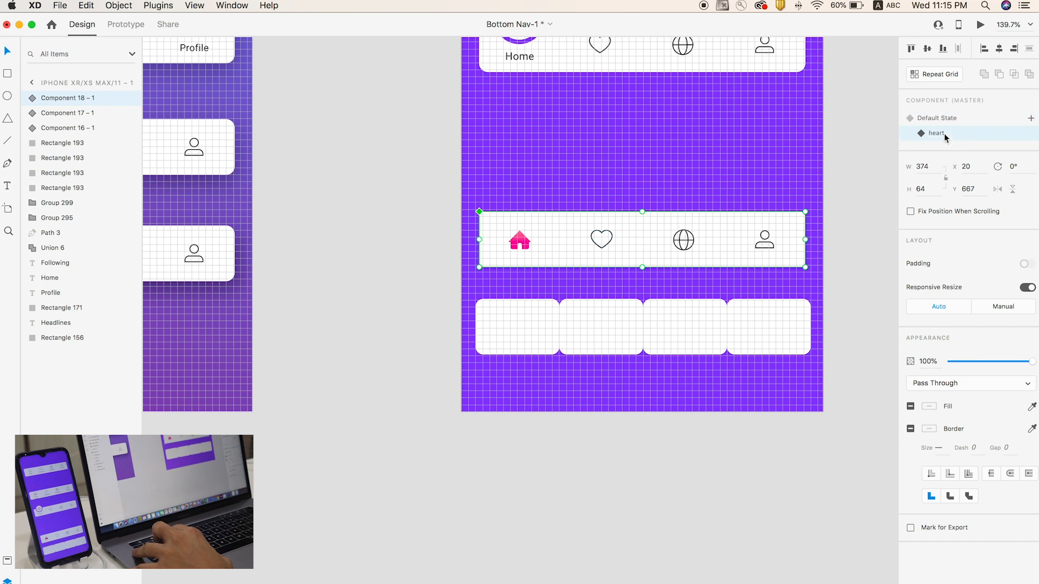
Examine the circle and burst rays inside the mask group around the heart icon in the heart state
double_click(606, 235)
key(z)
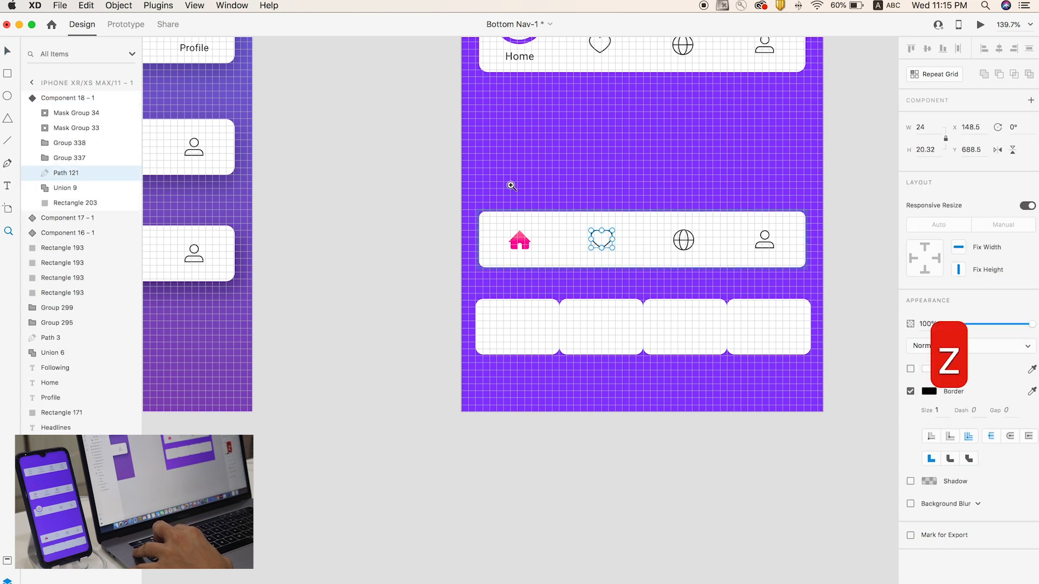
drag(510, 183, 729, 290)
key(v)
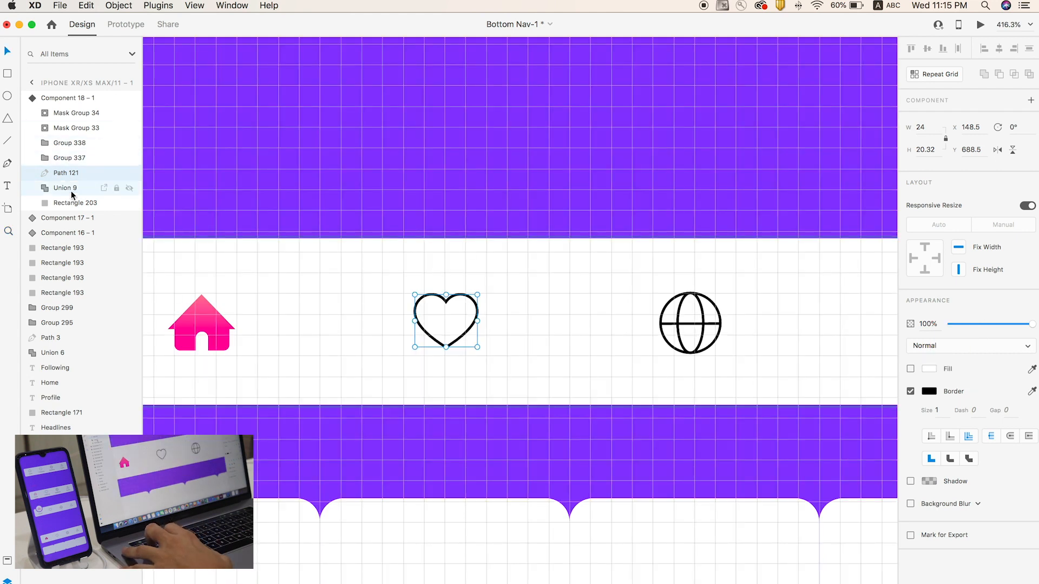
click(69, 128)
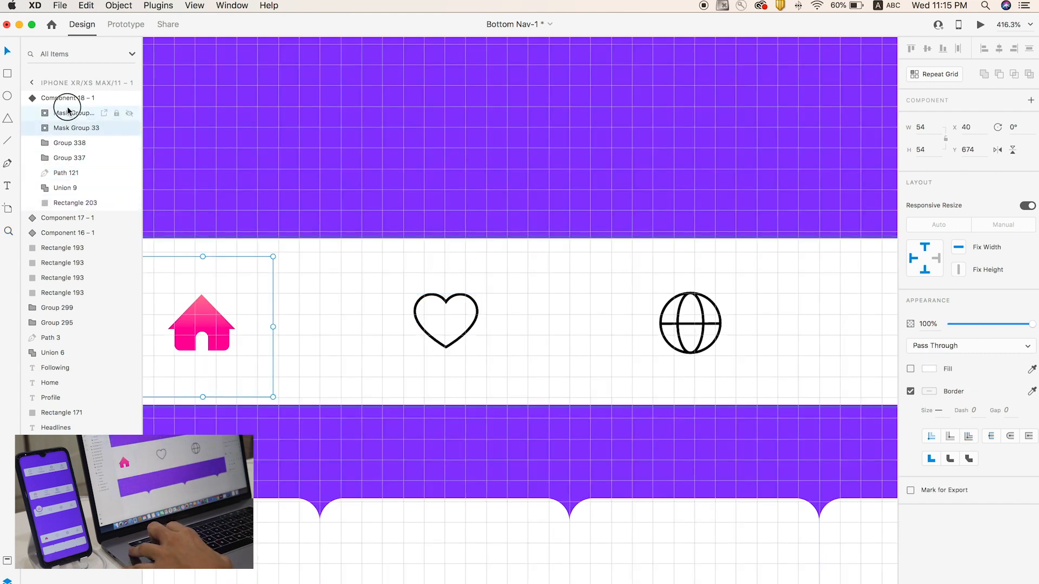
click(67, 113)
click(38, 112)
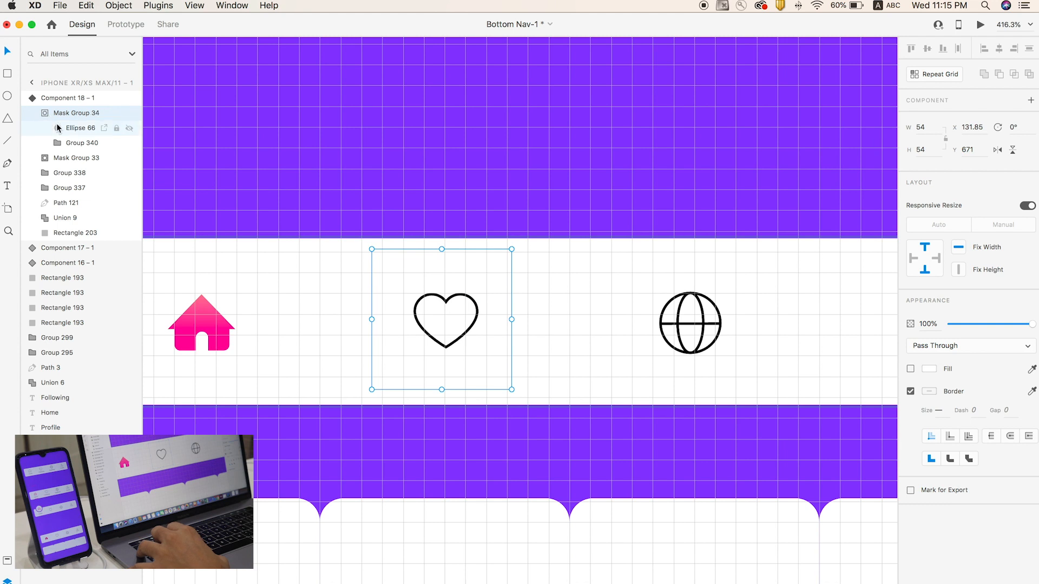
click(67, 127)
scroll(382, 293, left, 5)
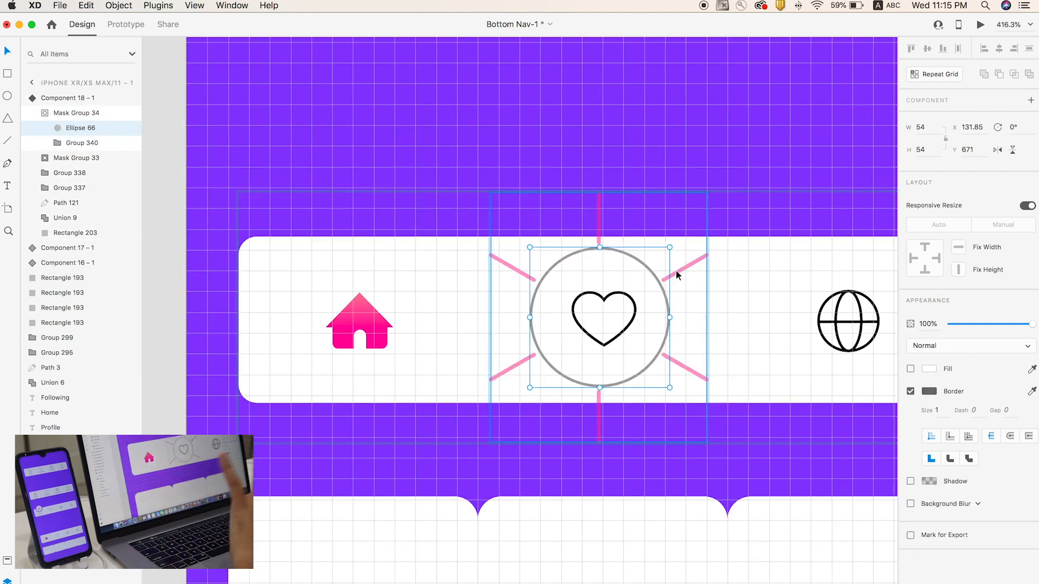
scroll(512, 336, right, 3)
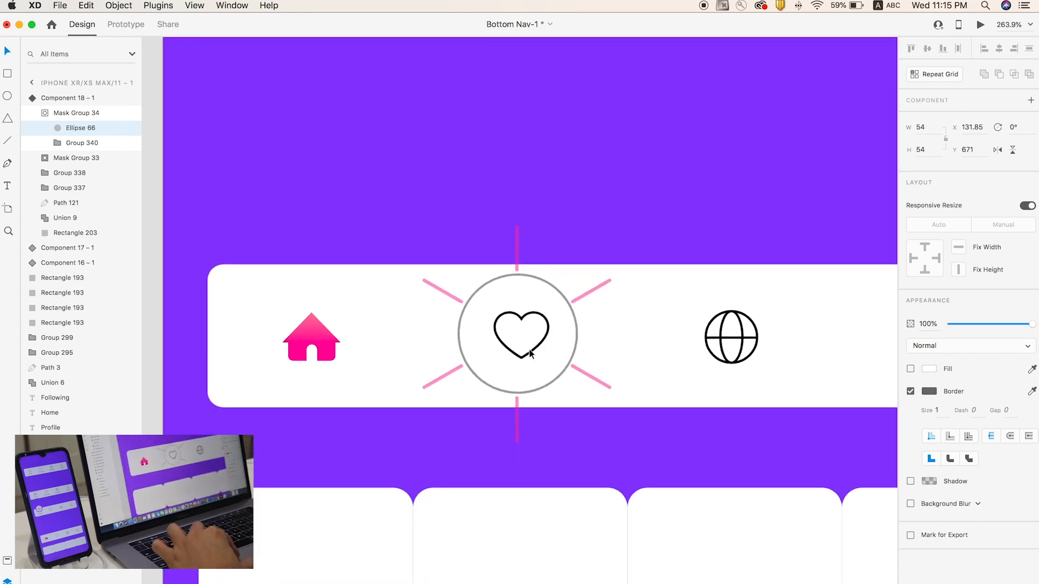
click(420, 200)
Copy the home icon's pink gradient appearance onto the heart icon in the heart state
click(275, 335)
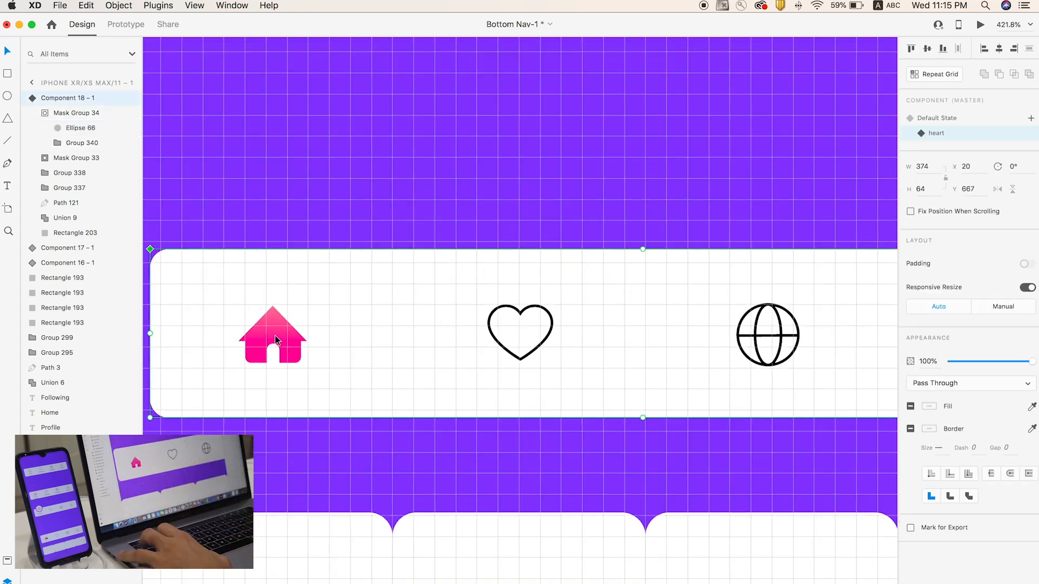
double_click(280, 332)
key(super+c)
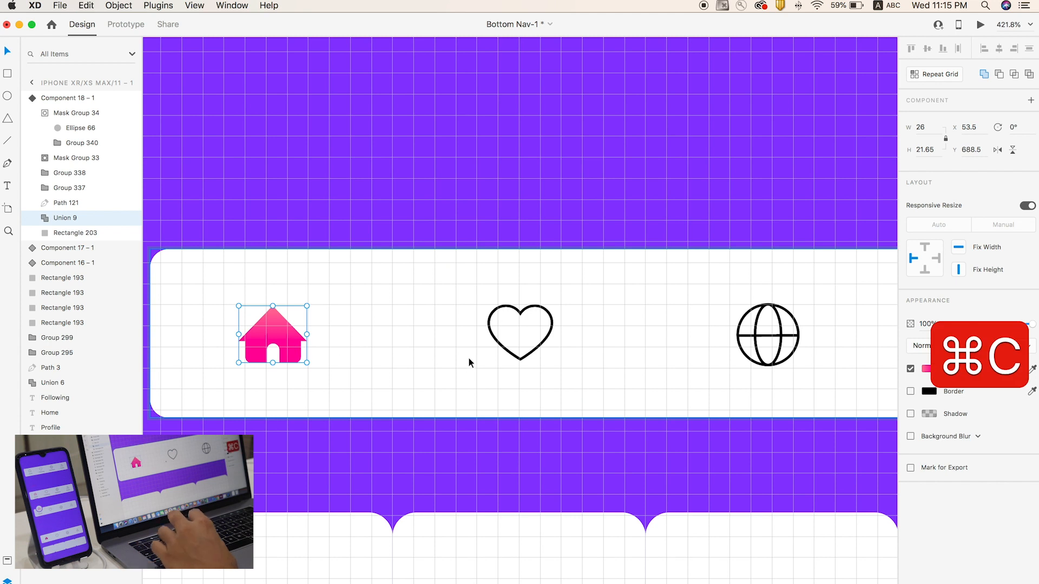
click(501, 347)
key(super+alt+v)
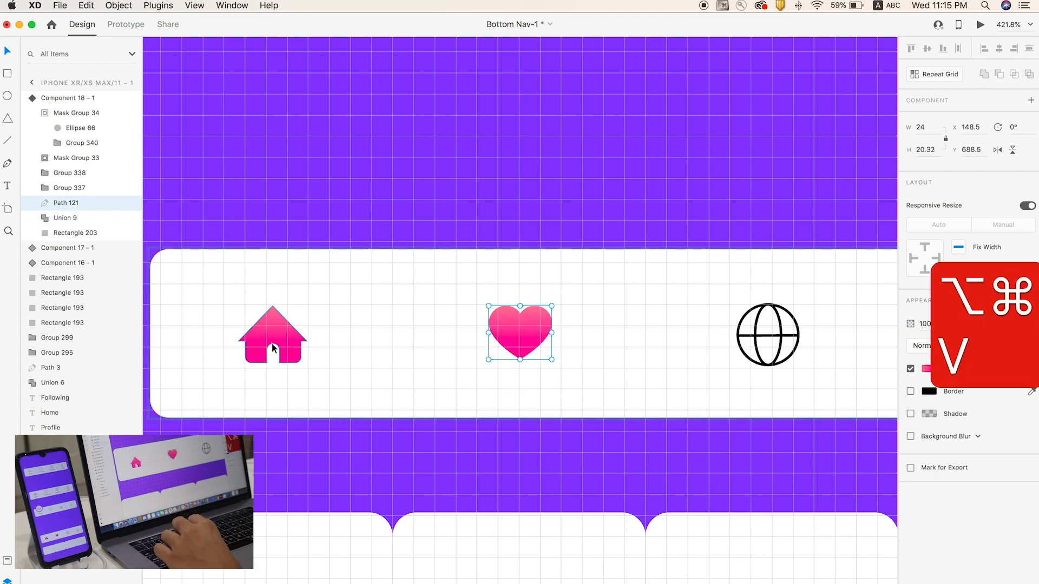
Copy the globe icon's black outline appearance onto the home icon in the heart state
click(778, 332)
key(super+c)
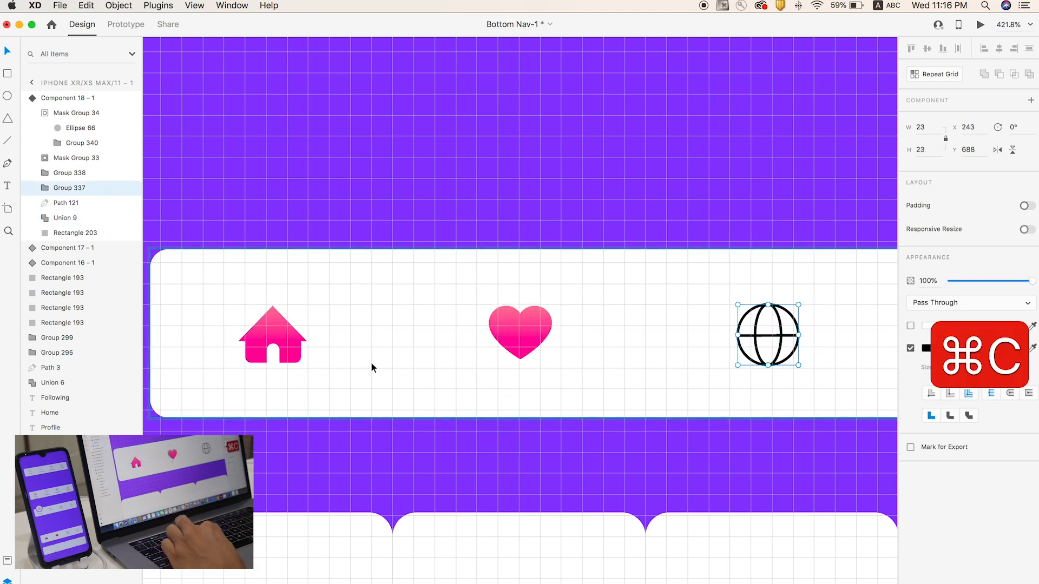
click(293, 349)
key(super+alt+v)
Check the position of the heart's mask circle and enlarged burst against the restyled heart and home icons
click(459, 178)
click(529, 309)
click(570, 269)
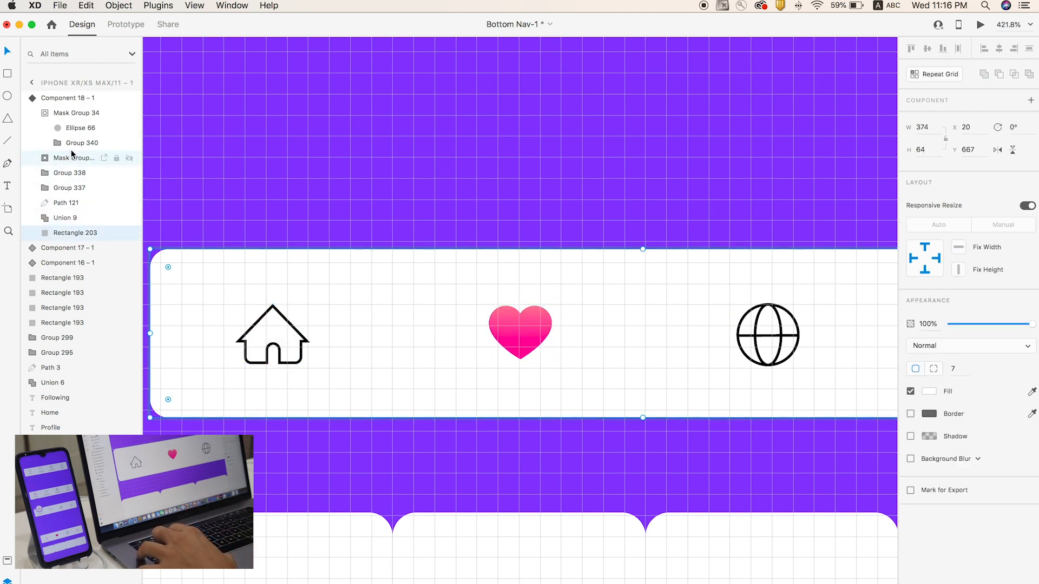
click(64, 158)
click(68, 112)
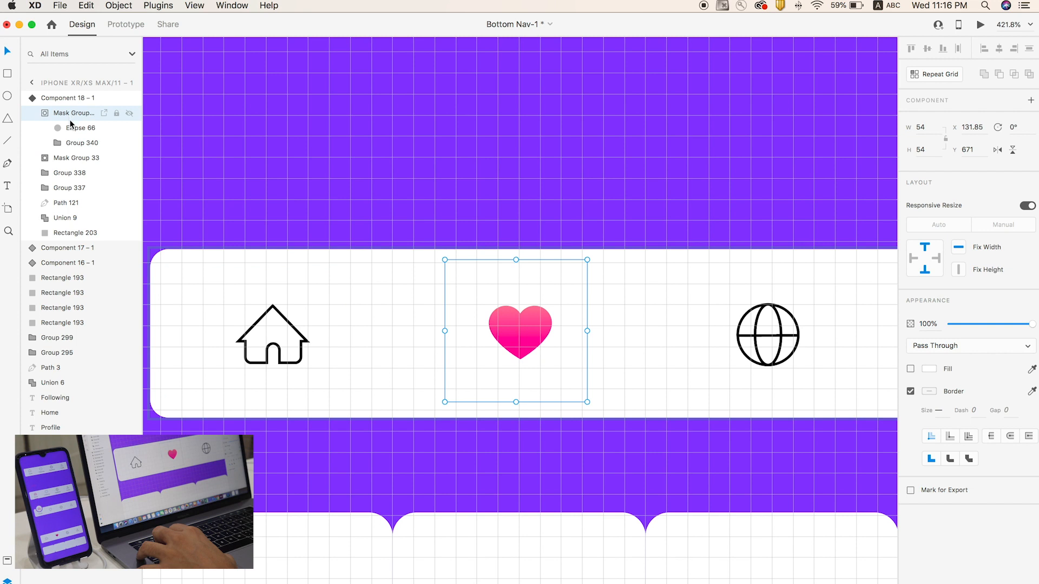
click(45, 114)
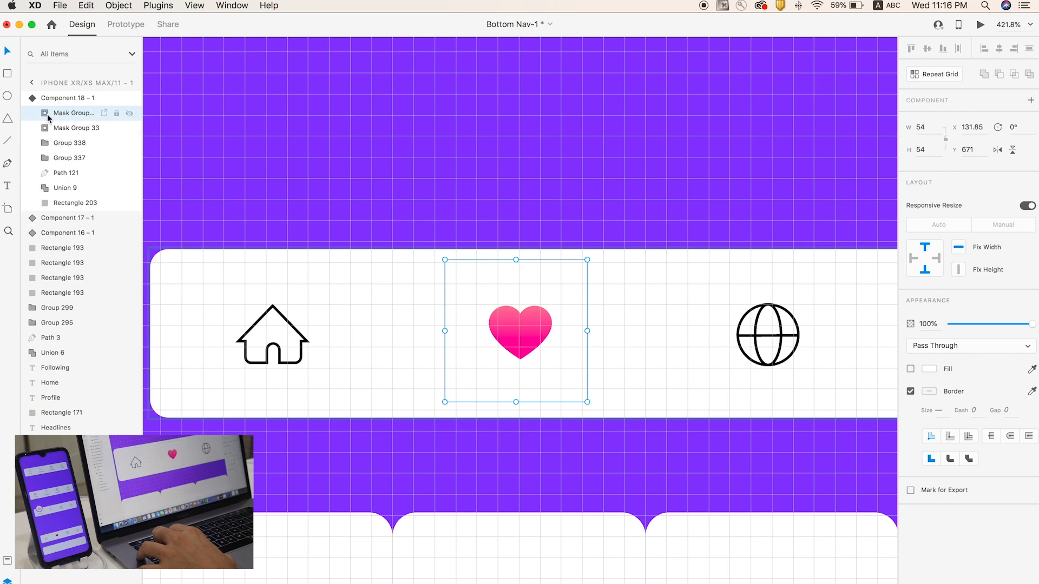
click(46, 113)
click(70, 128)
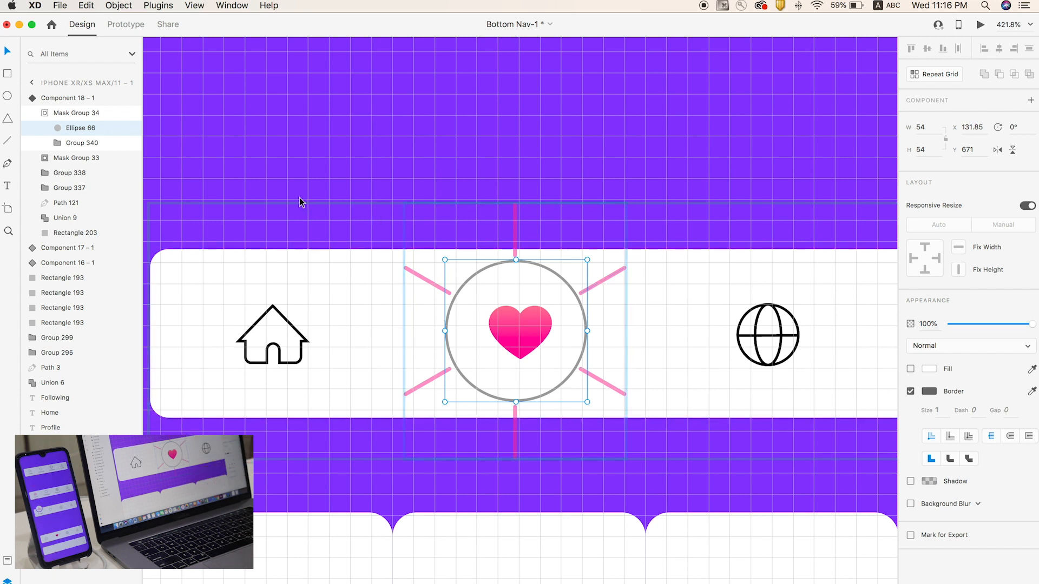
click(281, 313)
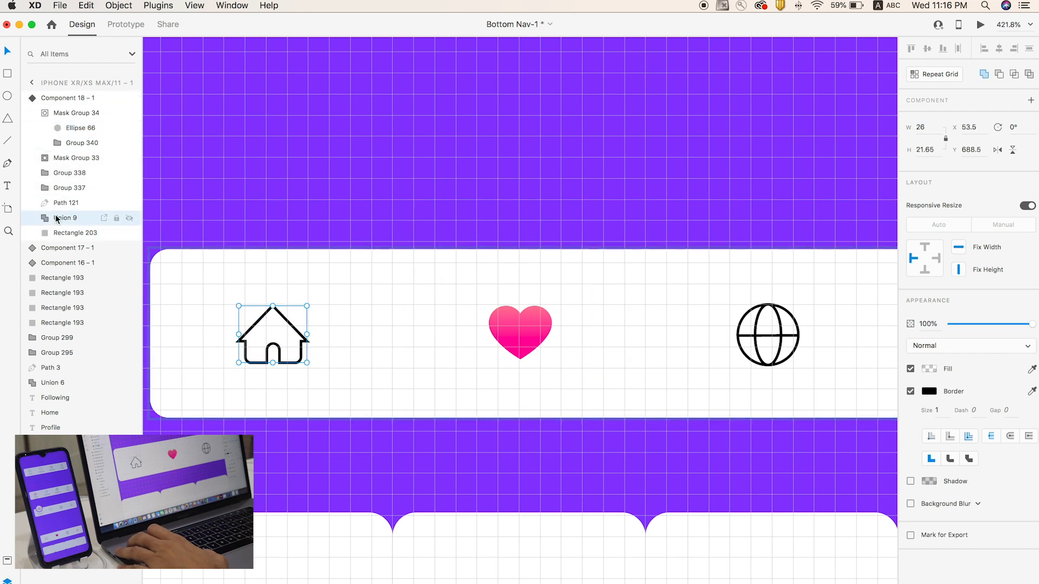
click(36, 113)
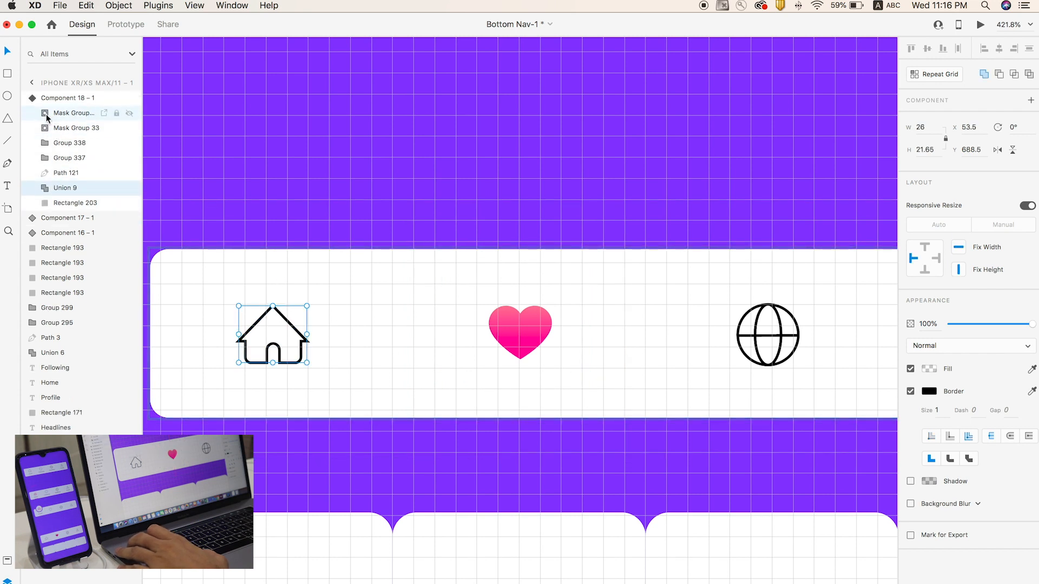
In the heart state, shrink the home icon's burst to about 0.7 × 0.8 px at its centre and lower its opacity to the minimum
click(51, 130)
click(37, 128)
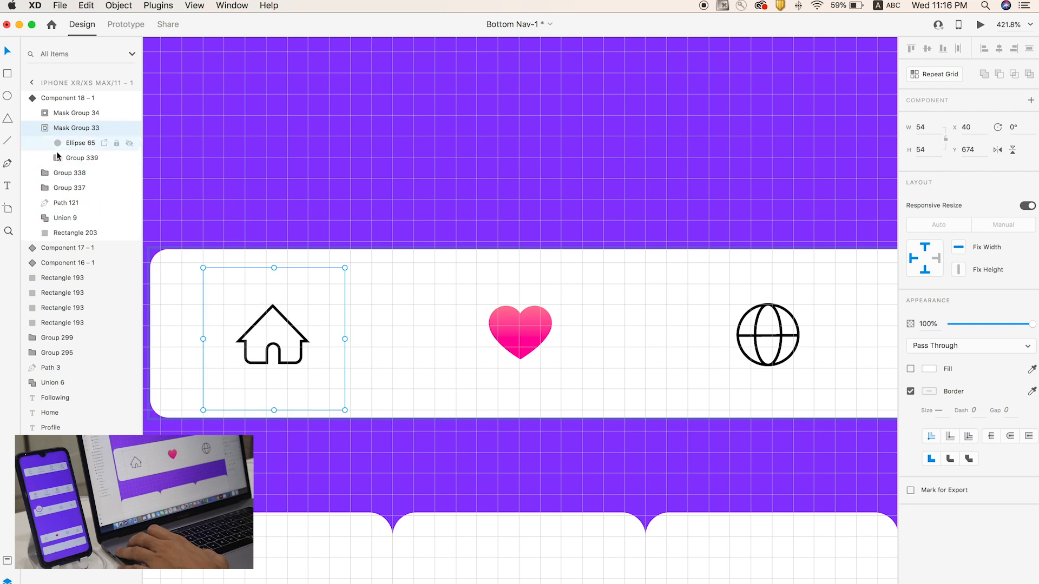
click(70, 158)
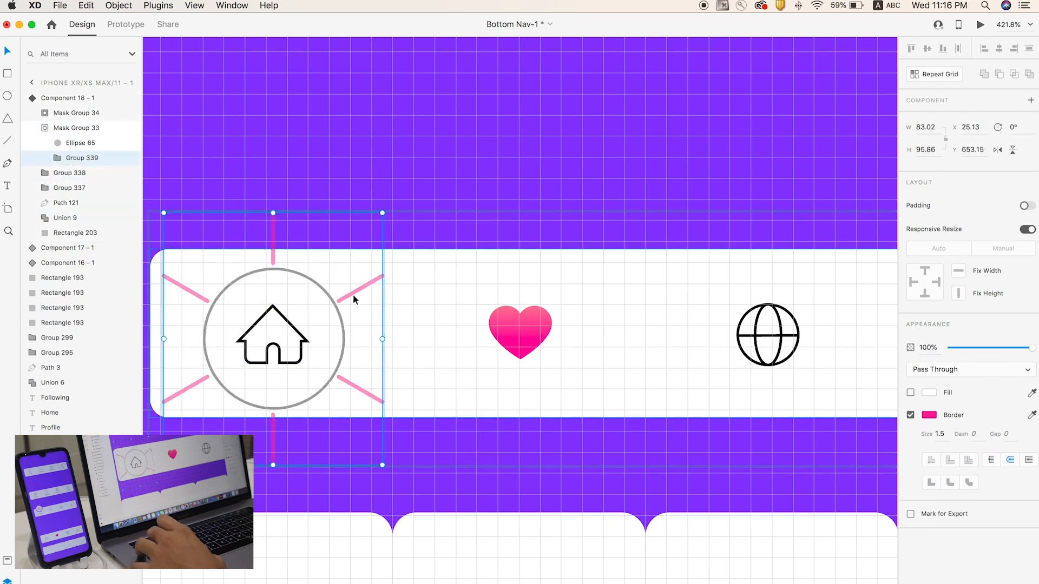
click(383, 215)
drag(383, 215, 275, 336)
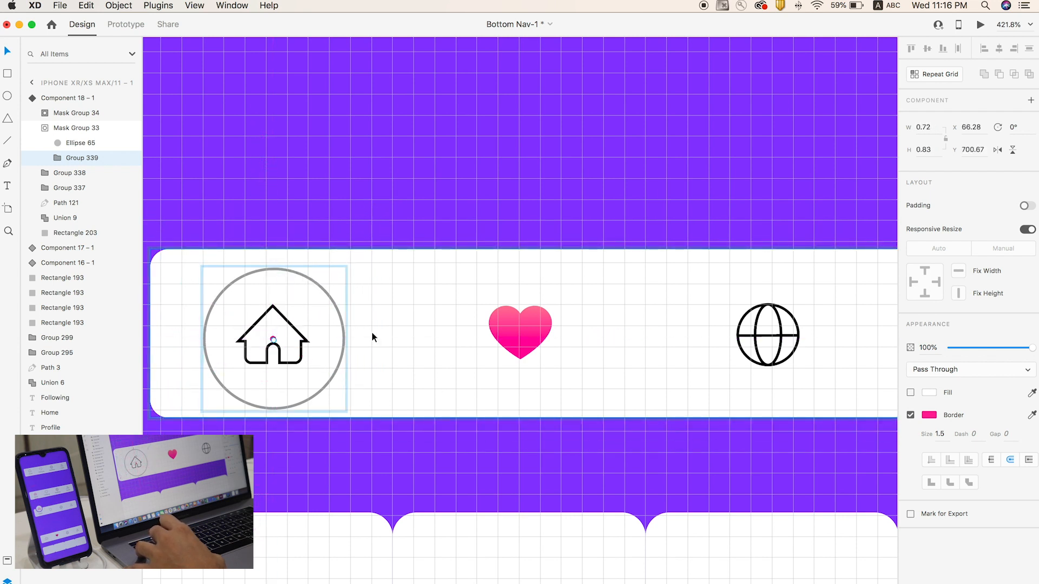
drag(990, 347, 899, 348)
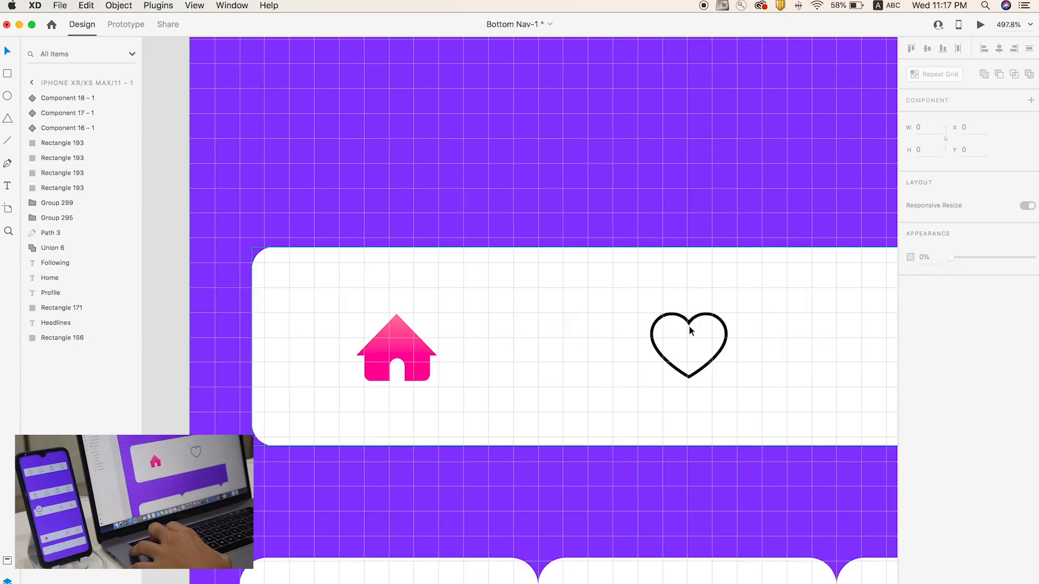
In the default state, shrink the heart icon's burst to about 3 × 3.5 px at its centre and set its opacity to 0%
click(689, 326)
double_click(689, 326)
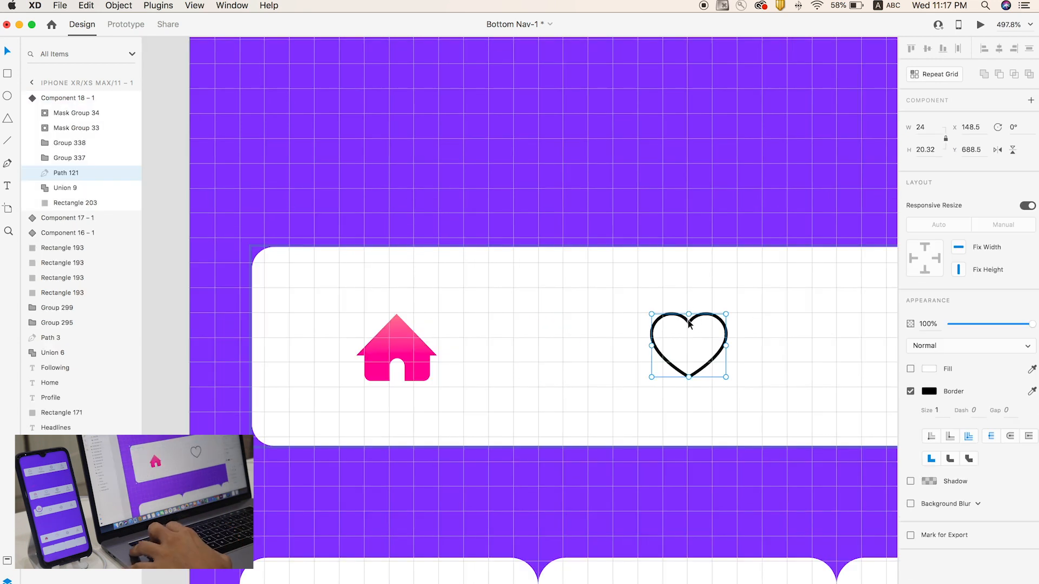
click(46, 128)
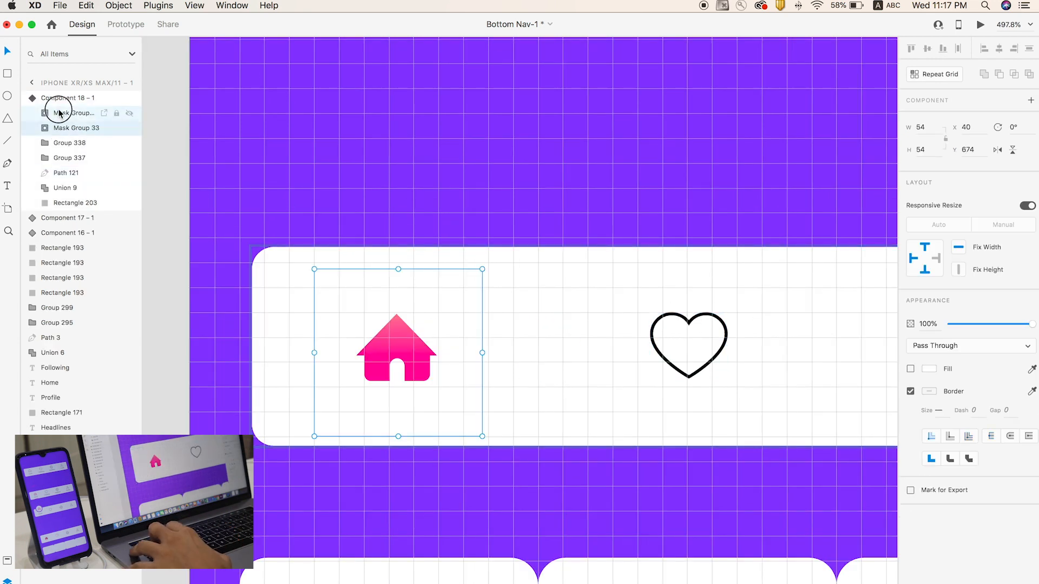
click(60, 113)
click(36, 113)
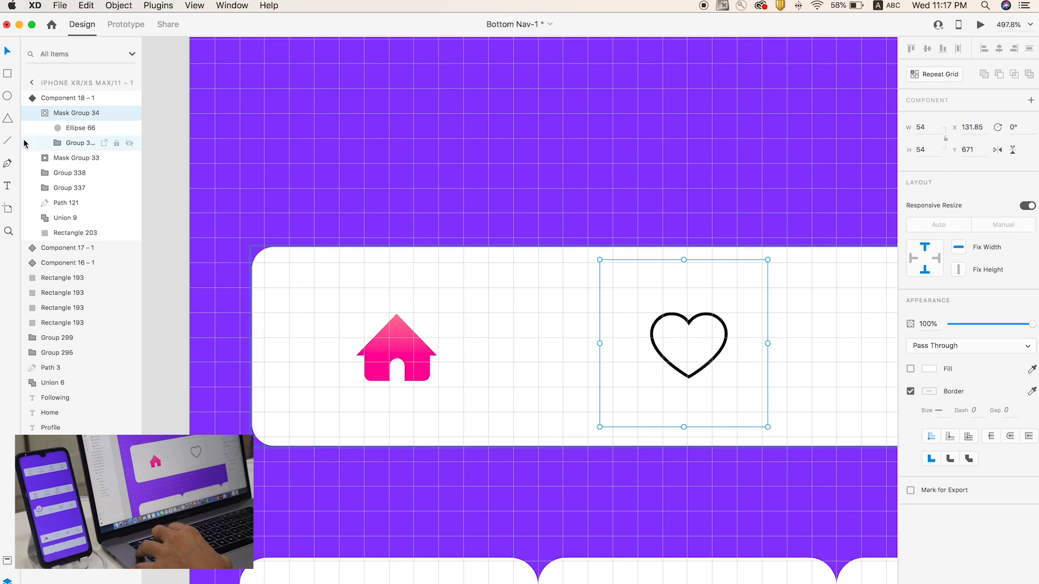
click(80, 143)
drag(812, 196, 687, 303)
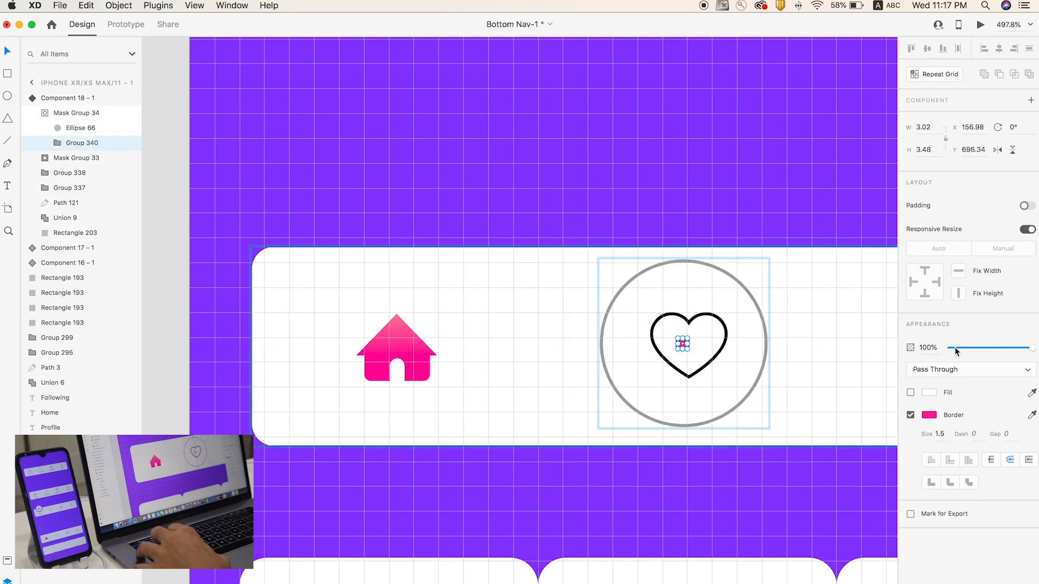
drag(962, 352, 952, 348)
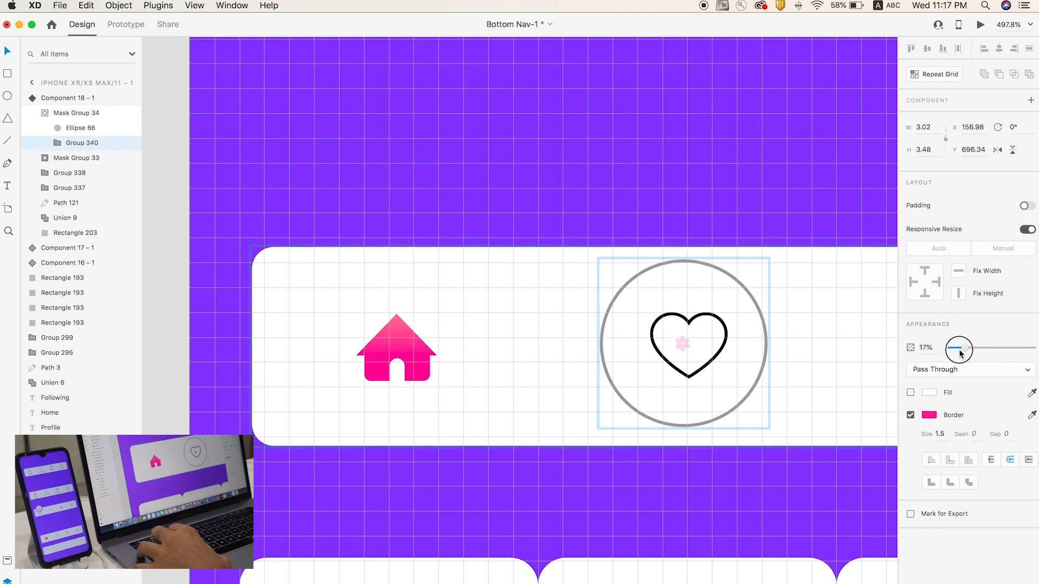
scroll(396, 219, down, 5)
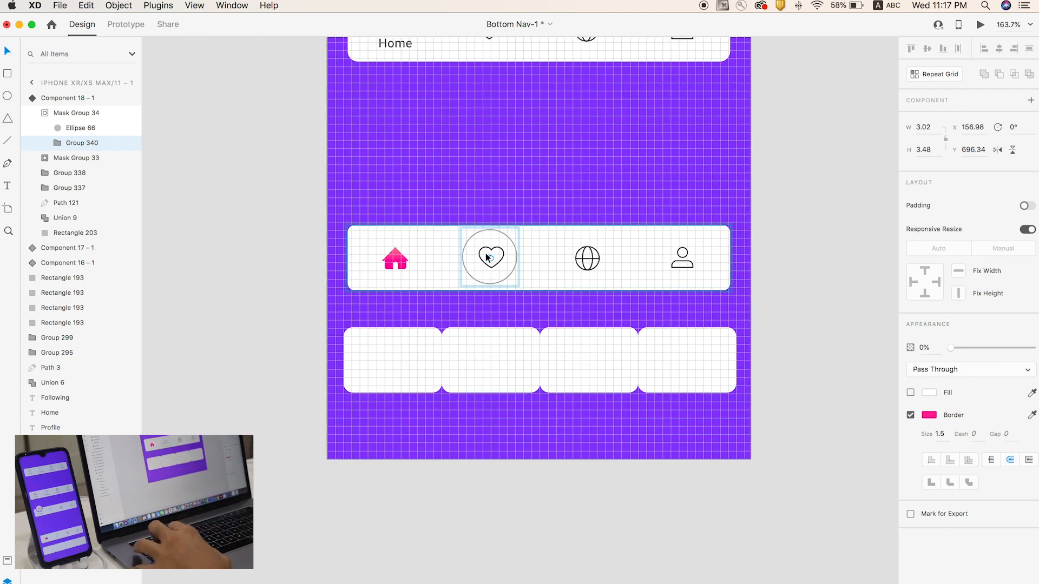
click(269, 218)
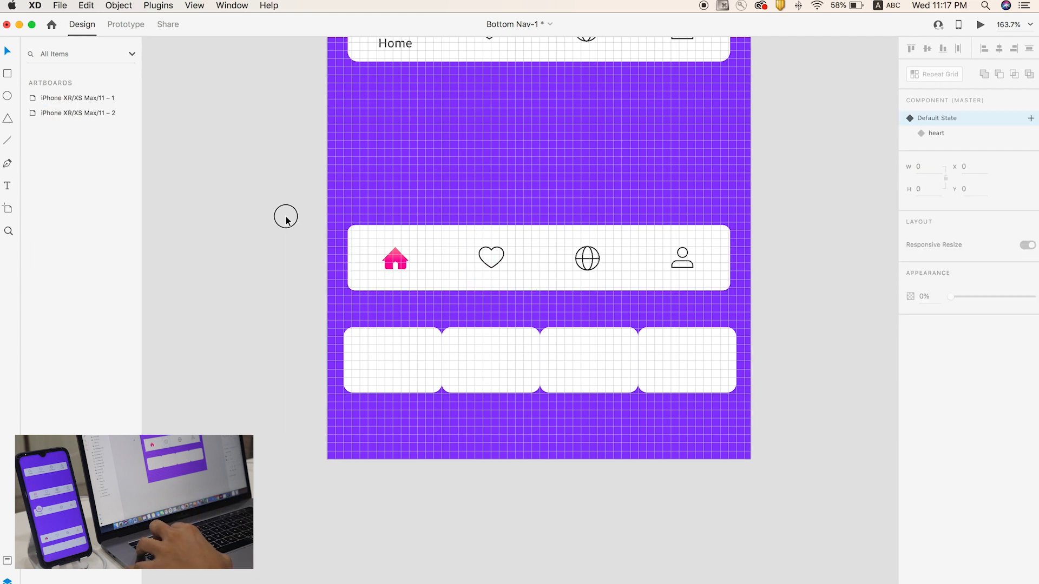
In the default state, wire the heart icon to the heart state with a Tap trigger and Auto-Animate
click(292, 204)
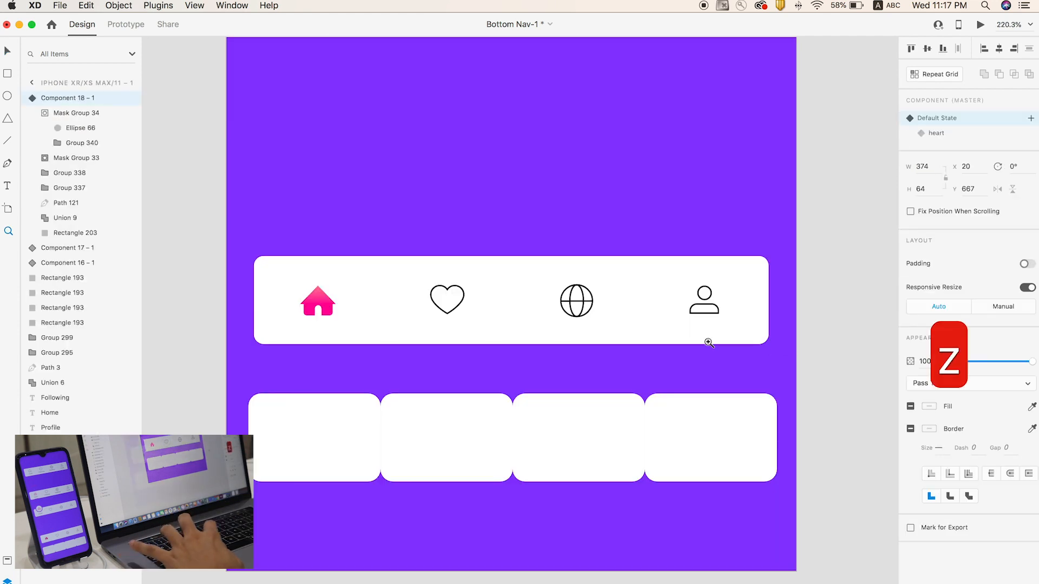
key(v)
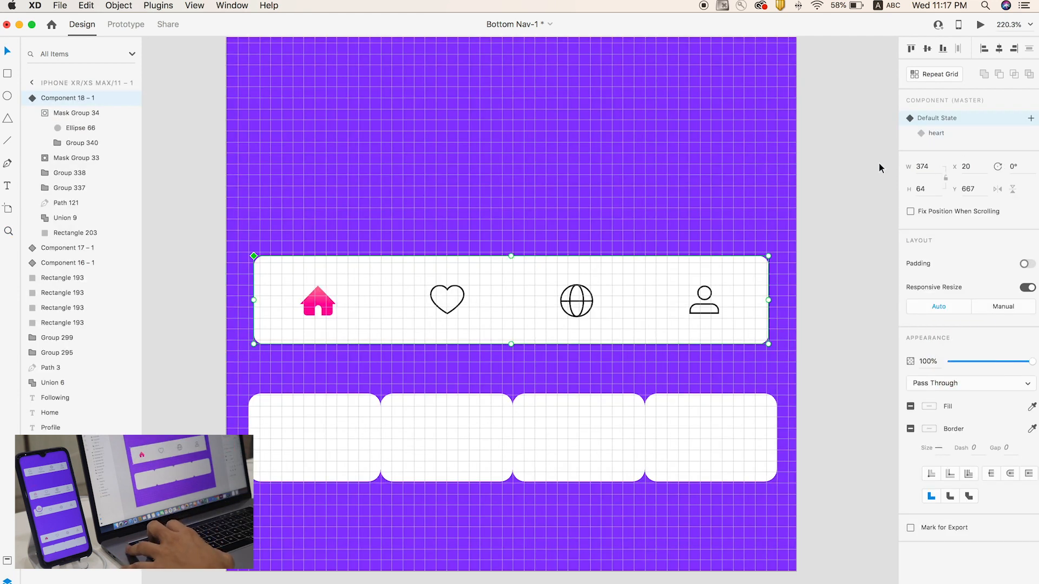
double_click(455, 285)
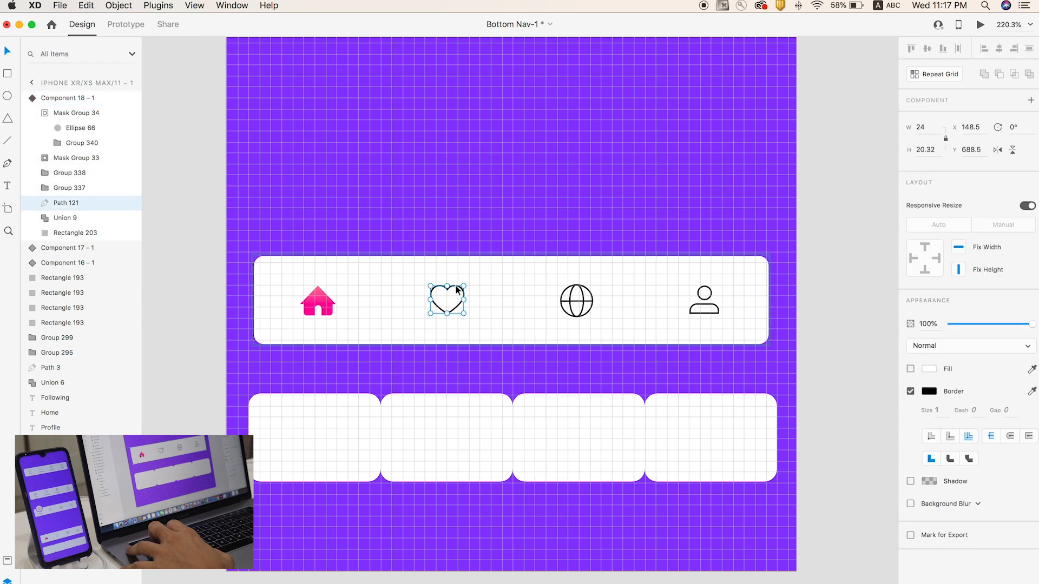
click(126, 24)
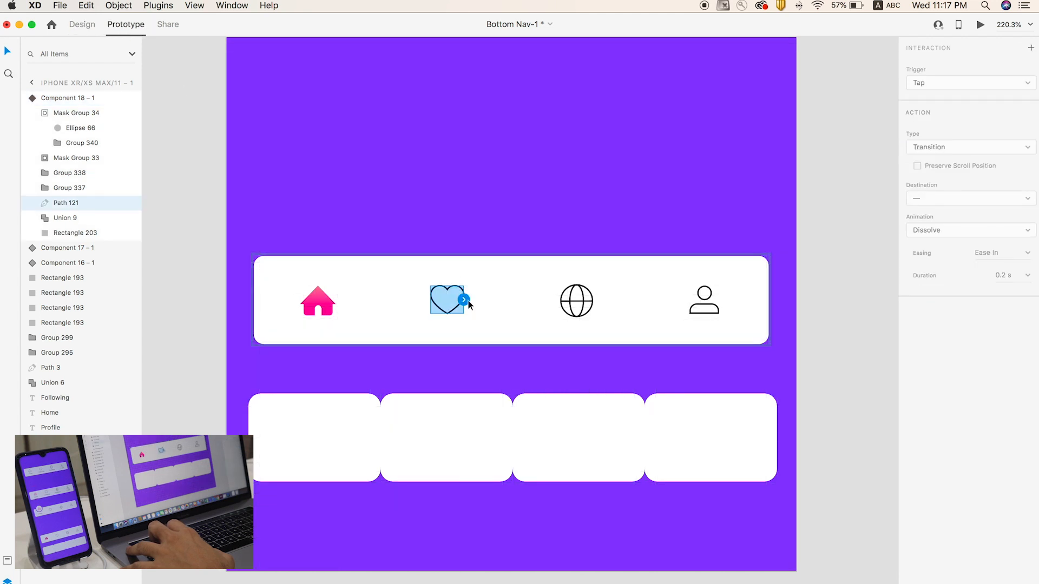
click(965, 179)
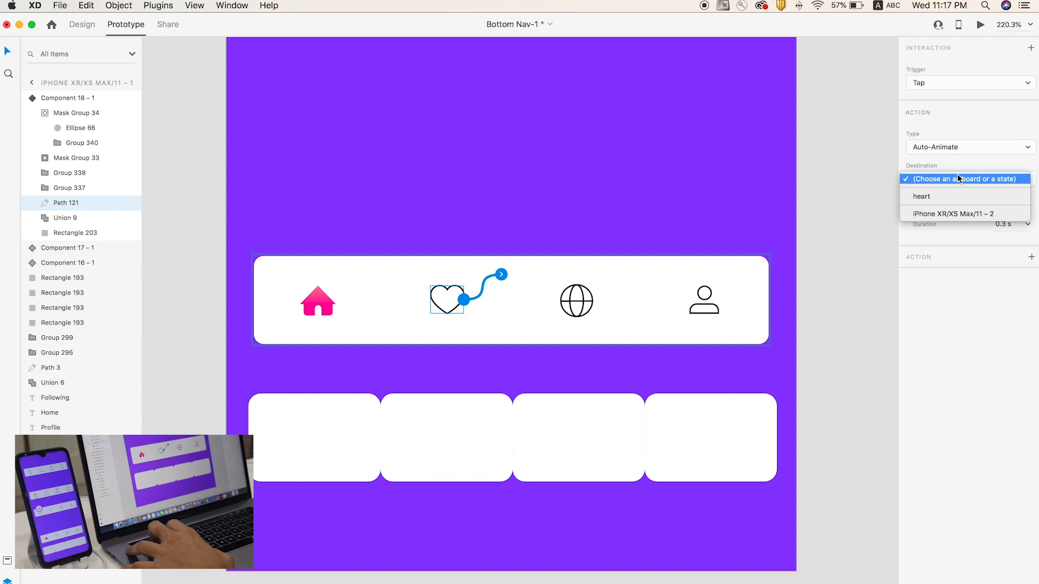
click(941, 197)
click(816, 241)
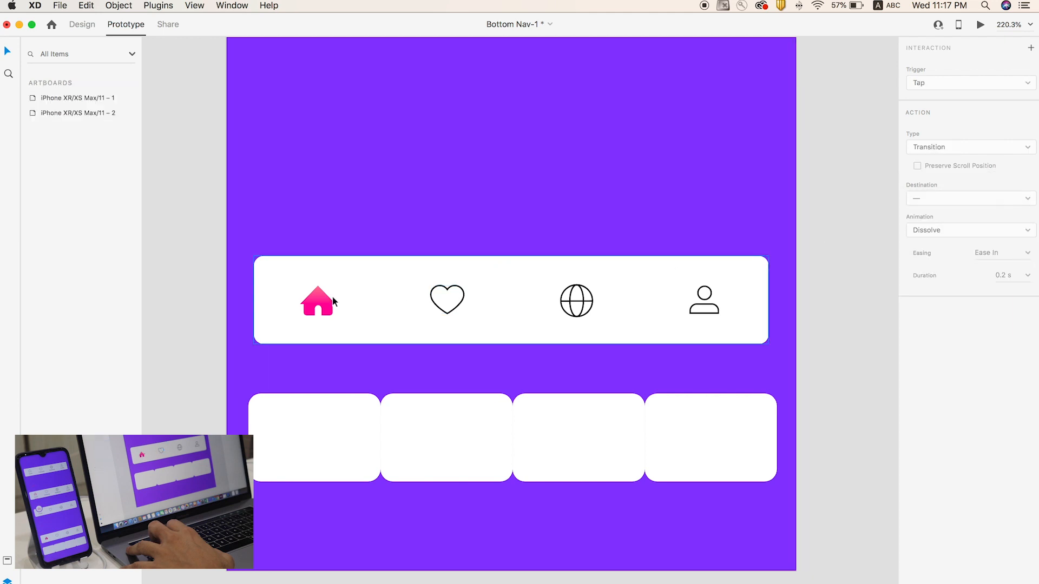
In the heart state, wire the outlined home icon to the Default State with a Tap trigger and Auto-Animate
click(327, 307)
click(933, 82)
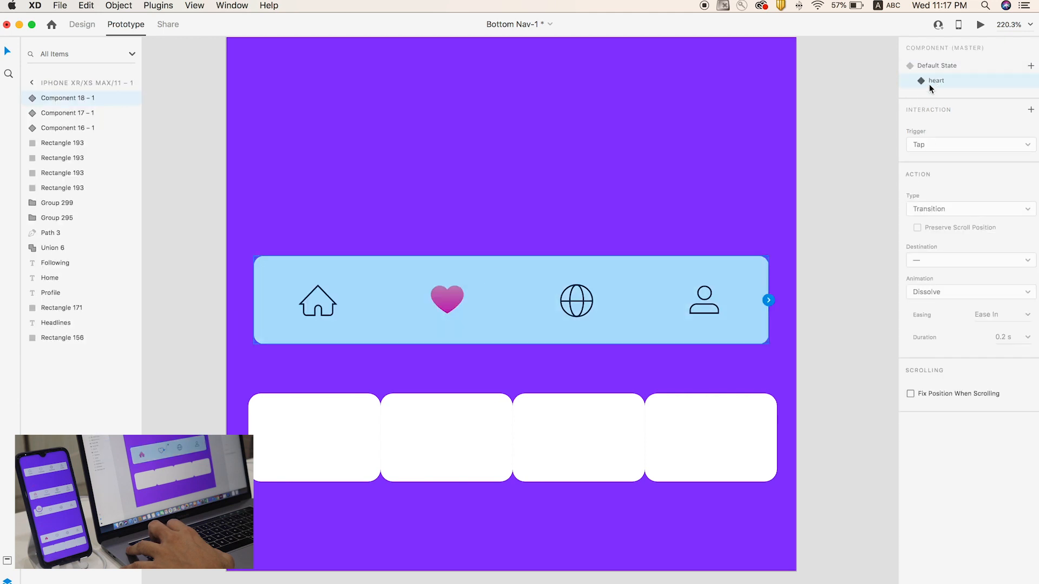
click(870, 211)
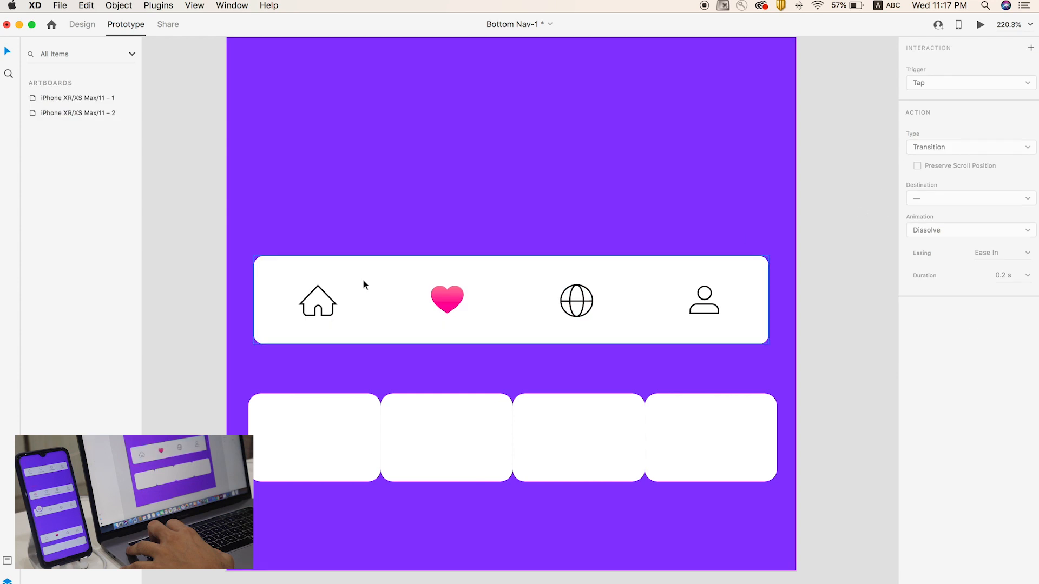
double_click(327, 294)
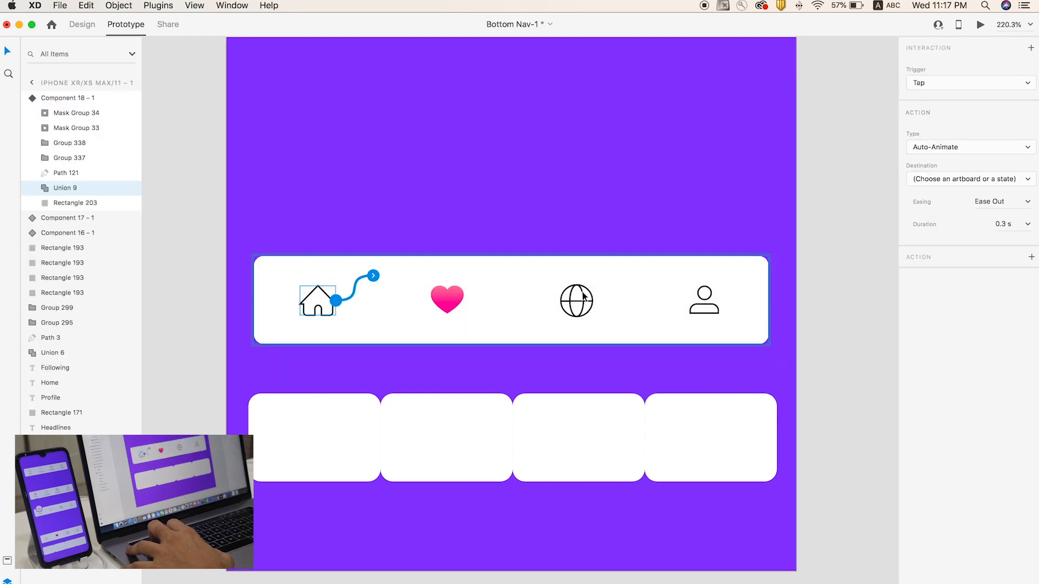
click(935, 174)
click(931, 198)
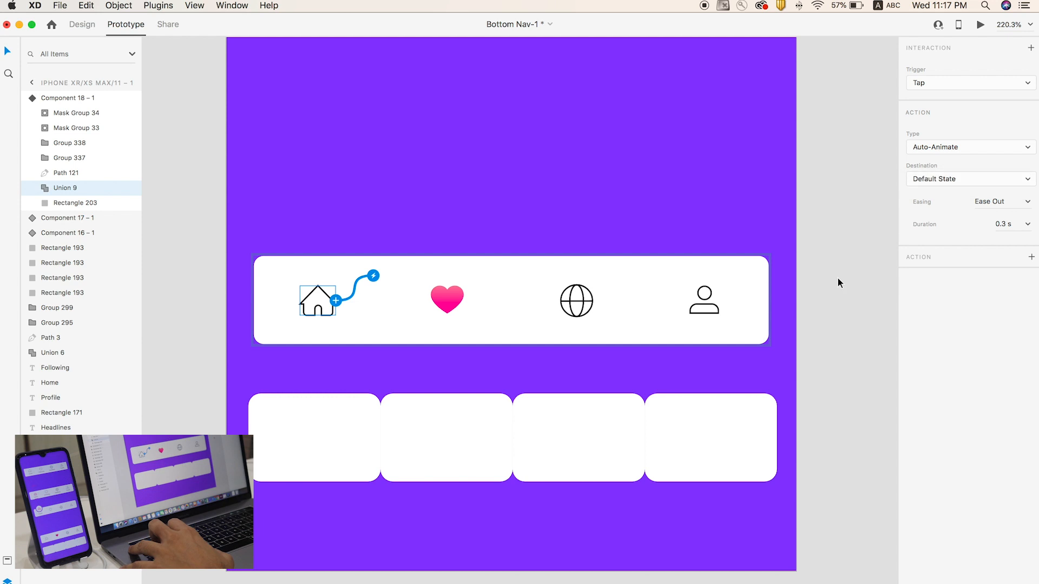
click(823, 225)
Switch the icon-only bar back to its default state
scroll(433, 268, down, 5)
key(space)
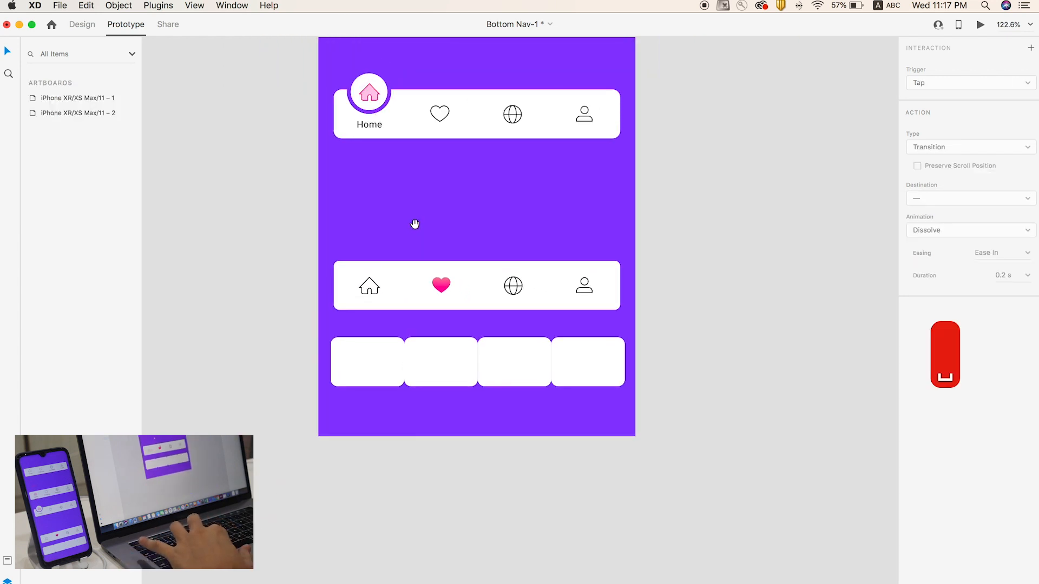
drag(415, 224, 395, 375)
drag(251, 222, 241, 304)
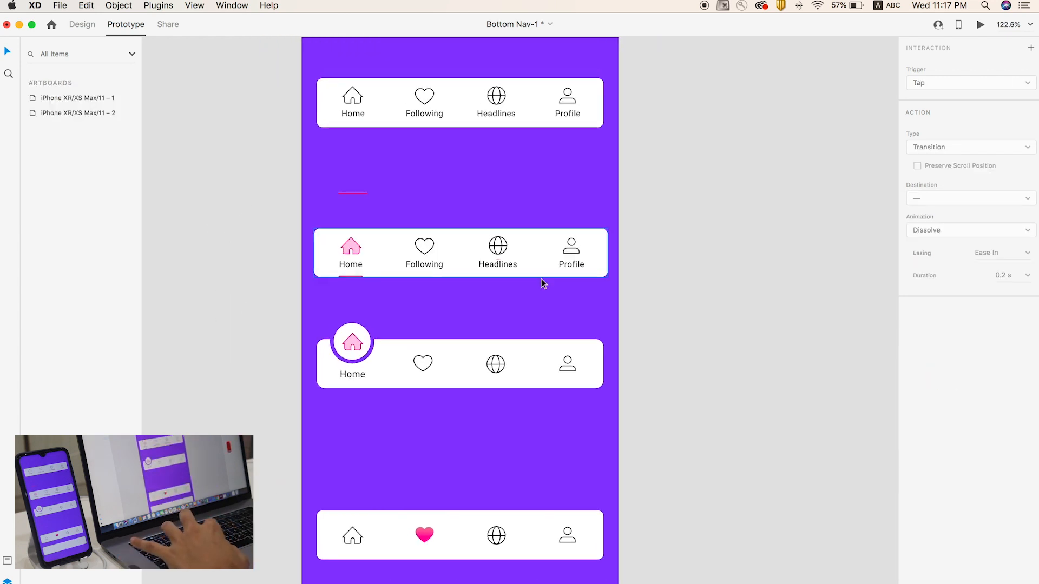
click(533, 538)
click(939, 66)
click(737, 326)
Preview the iPhone XR/XS Max/11 – 1 artboard and alternate between the icon-only bar's heart and home icons to check the animation
scroll(529, 496, up, 6)
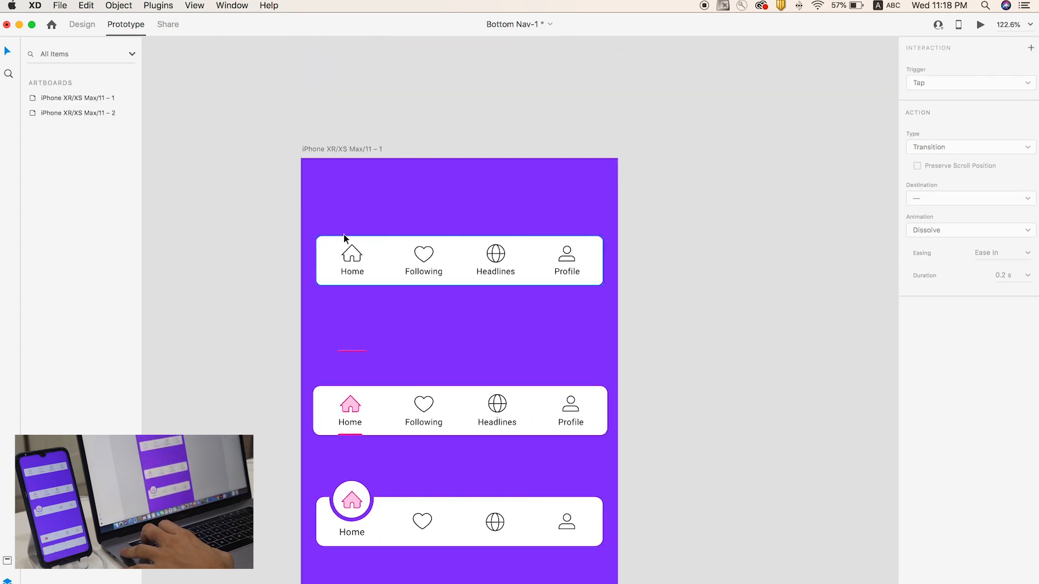
click(335, 148)
key(super+Return)
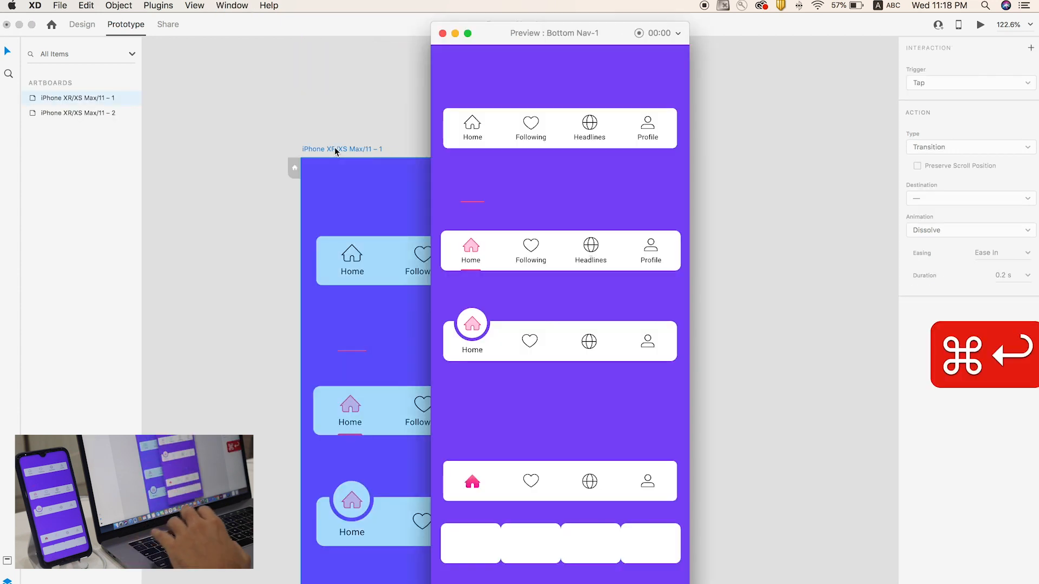
click(531, 479)
click(474, 484)
click(531, 480)
click(474, 484)
click(527, 481)
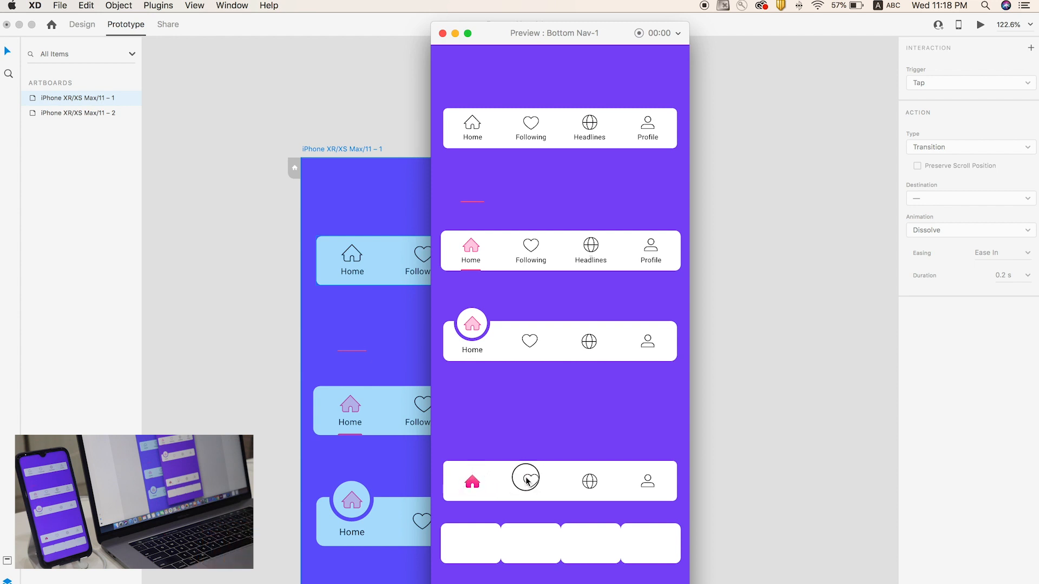
click(472, 487)
click(529, 481)
click(485, 490)
click(530, 483)
click(485, 487)
click(526, 487)
click(442, 33)
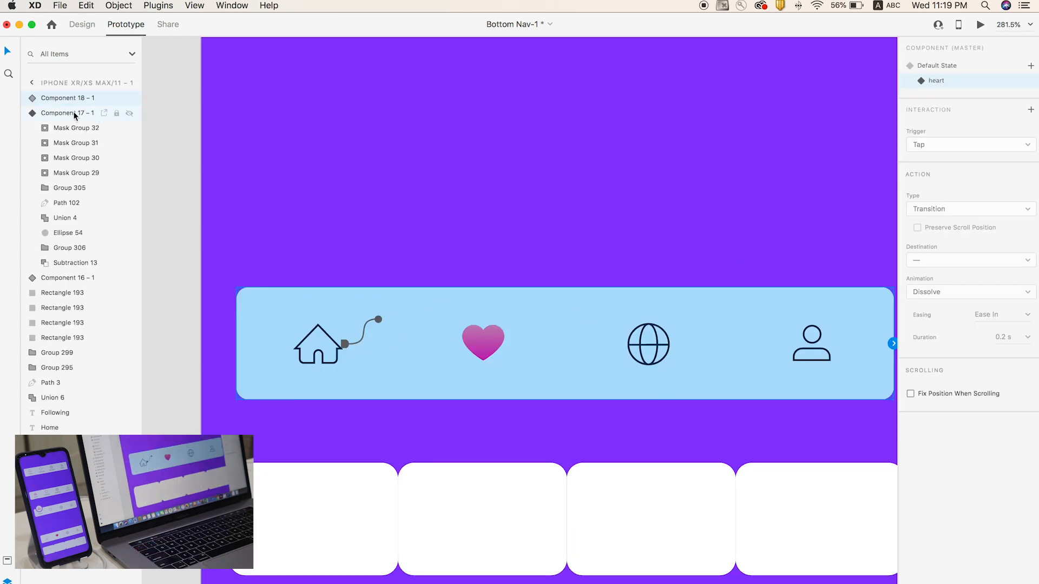
In the heart state, enlarge the heart's masked burst to about 83 × 96 px at 100% opacity, and return the bar to its default state
click(32, 99)
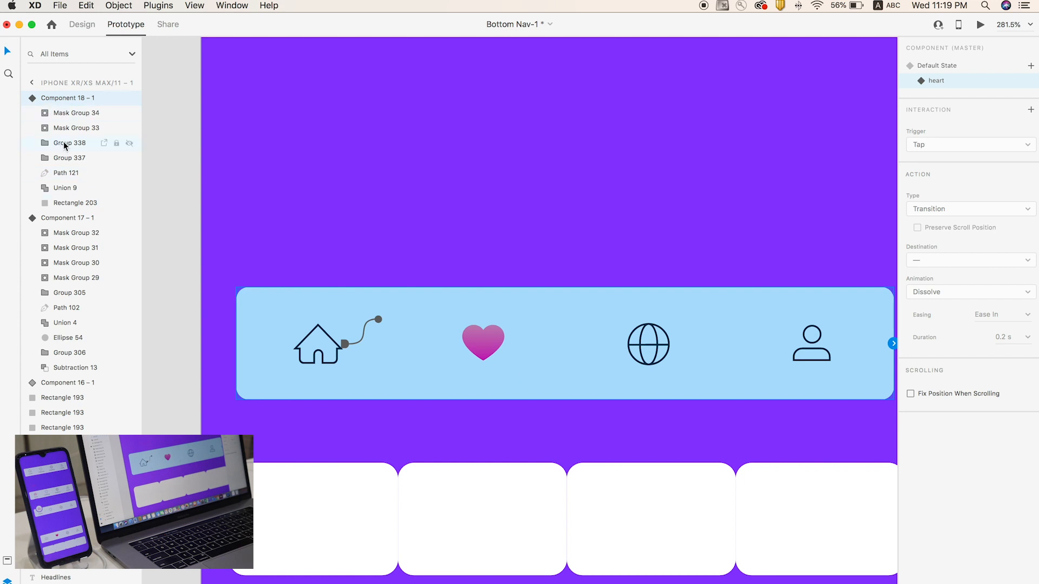
click(64, 112)
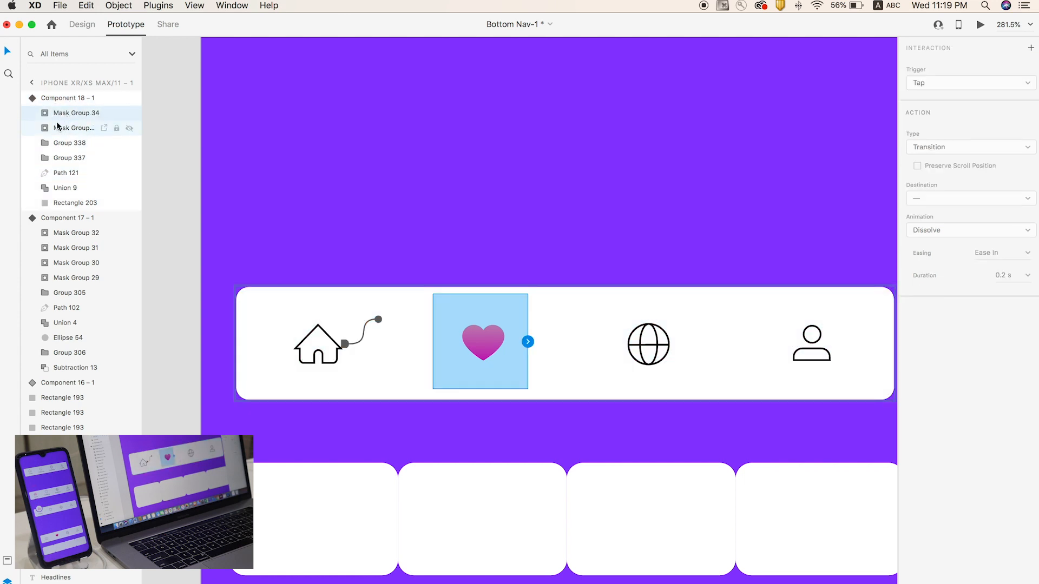
click(81, 25)
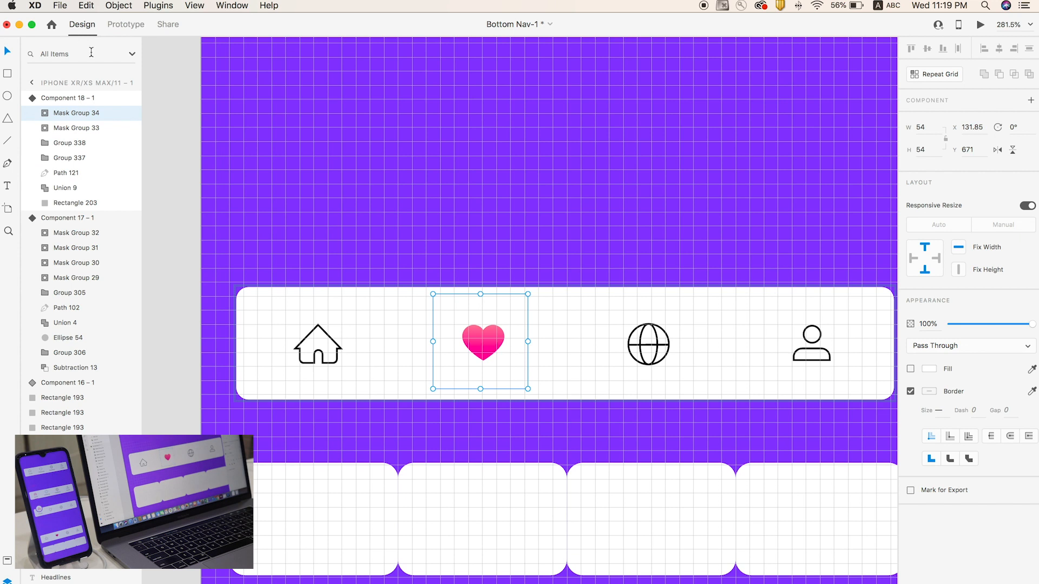
click(36, 112)
click(69, 144)
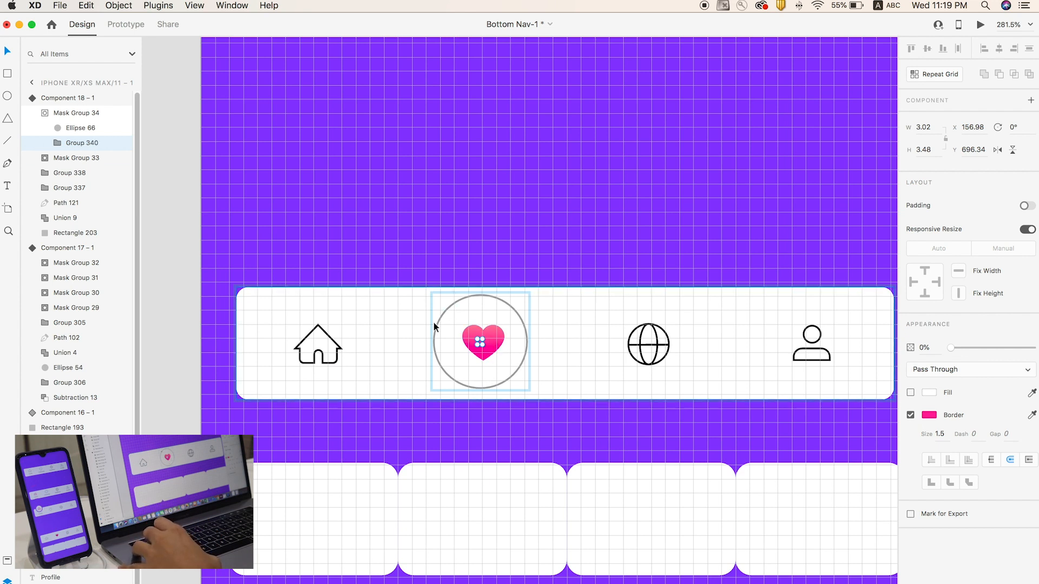
drag(482, 341, 547, 263)
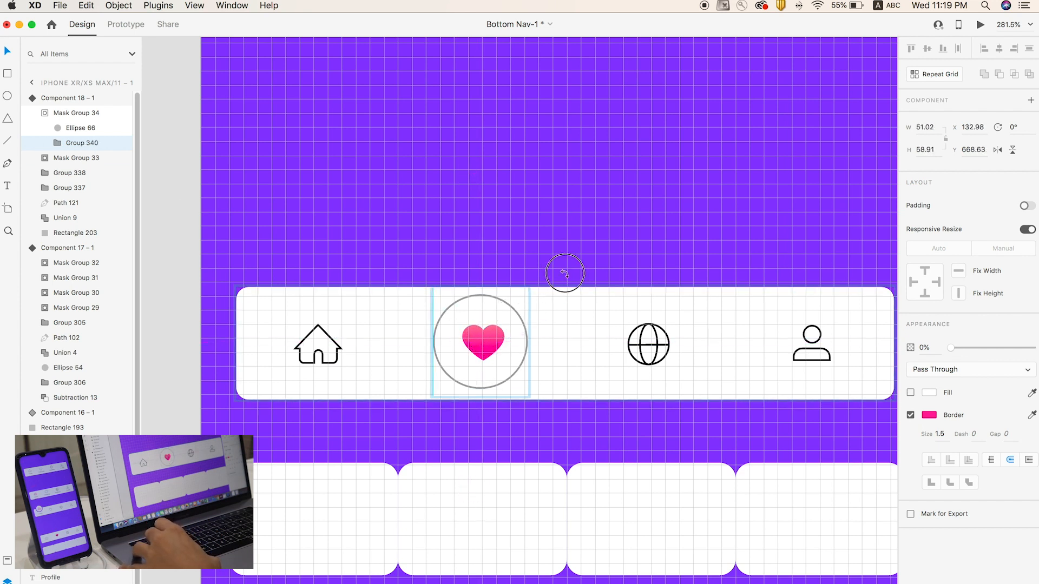
drag(979, 347, 1033, 347)
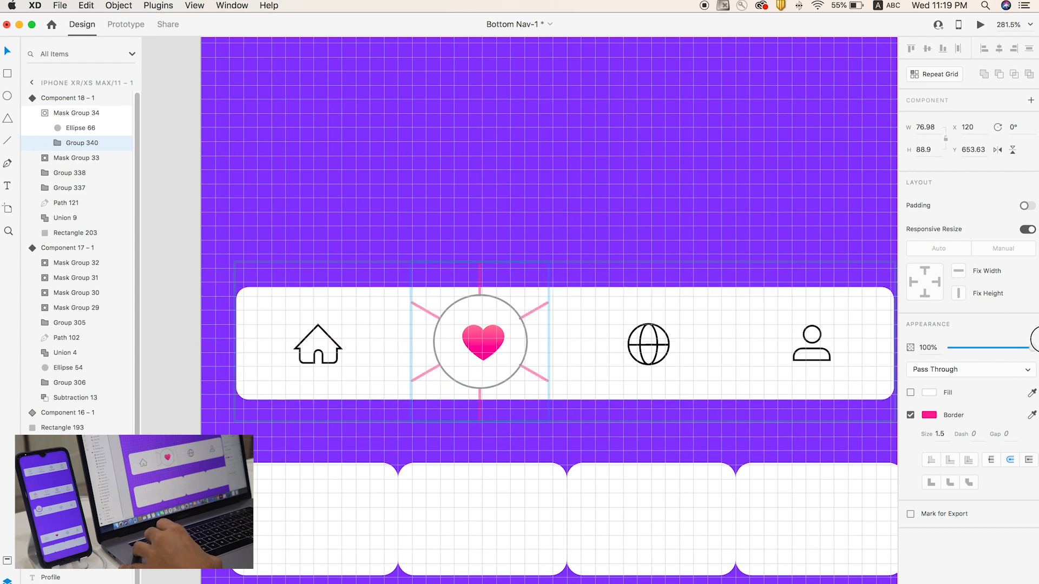
drag(548, 262, 553, 257)
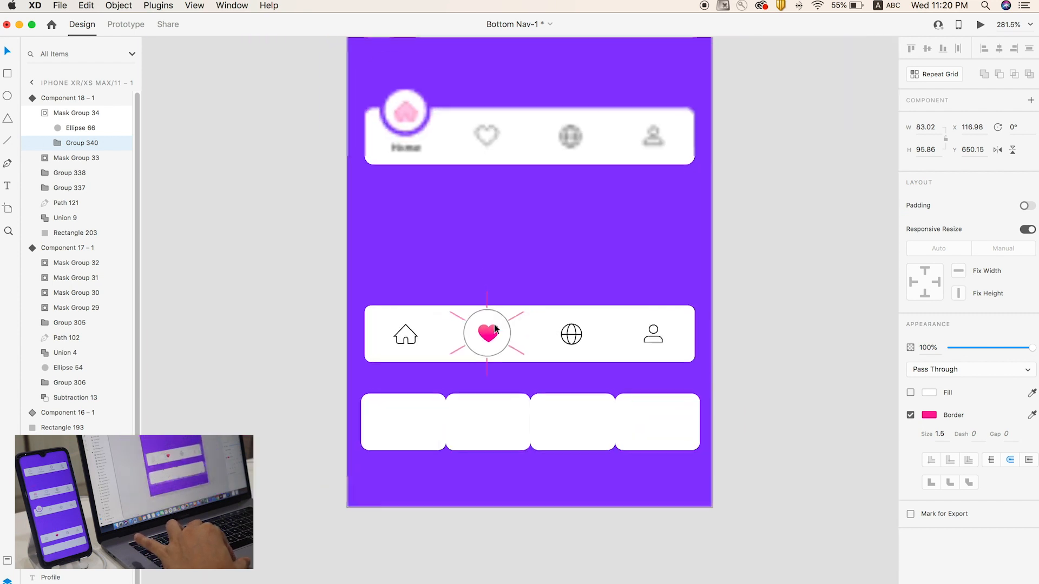
scroll(485, 317, down, 5)
click(307, 303)
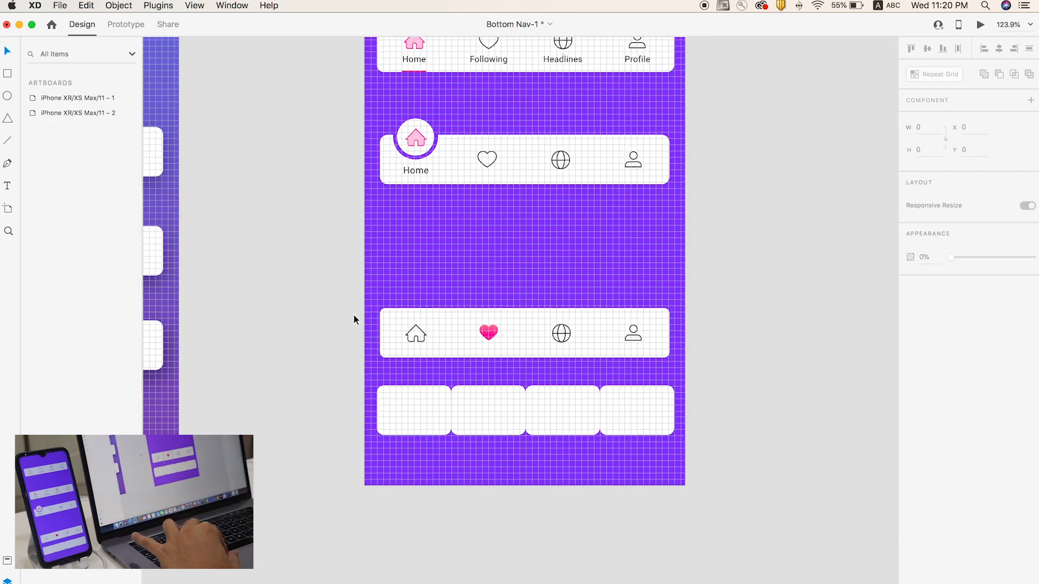
click(445, 345)
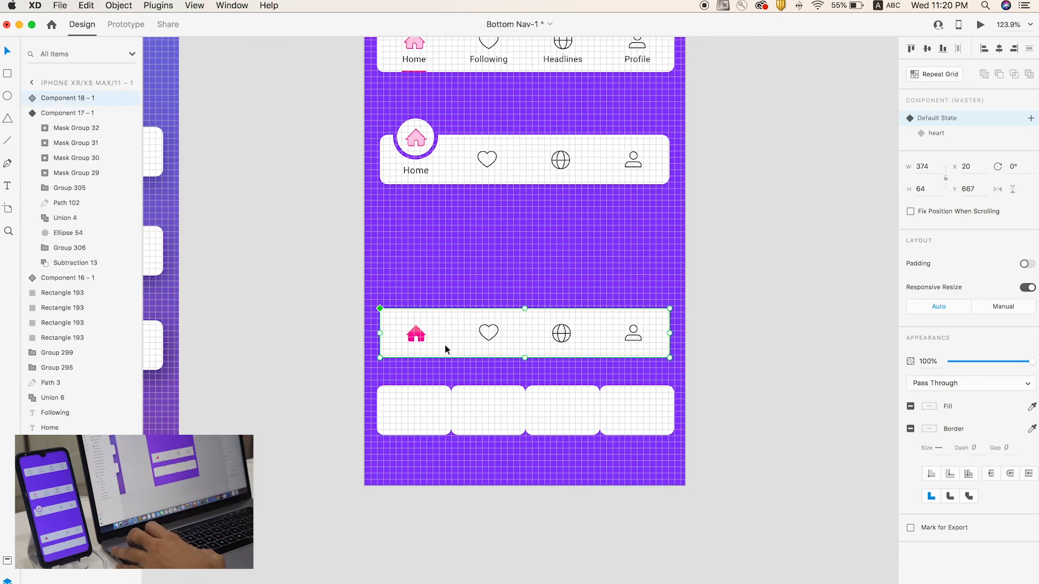
Preview the icon-only bar again, alternating between its heart and home icons to check the burst animation
key(super+Return)
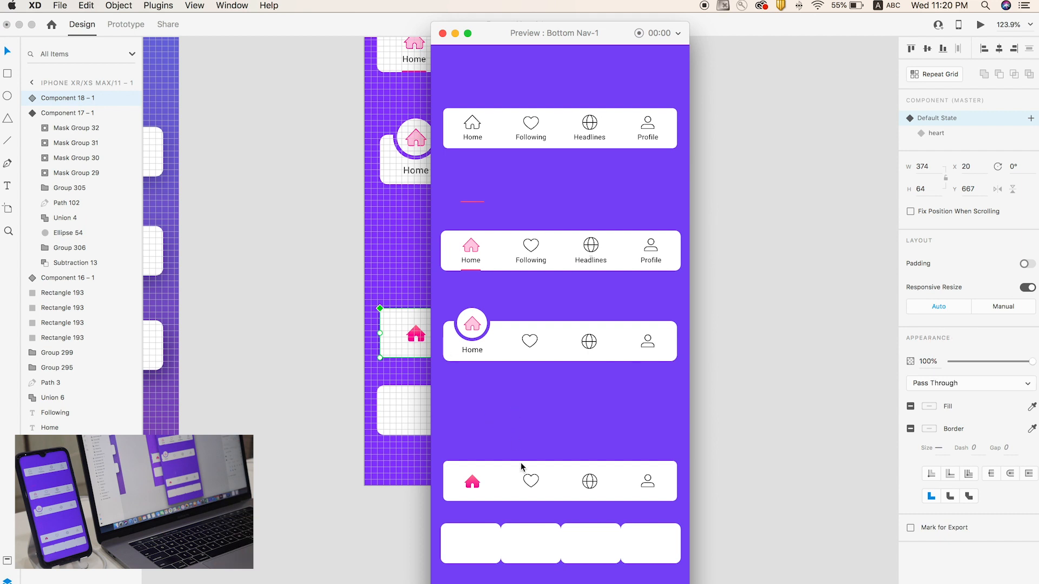
click(526, 481)
click(472, 483)
click(529, 481)
click(470, 485)
click(530, 481)
click(471, 482)
click(531, 481)
click(472, 482)
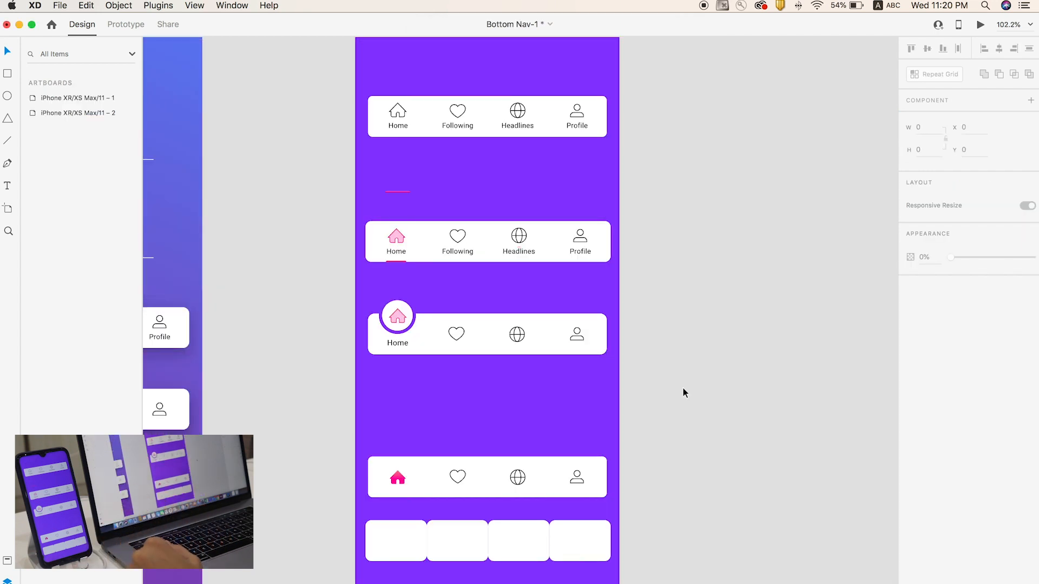
Bring both artboards into view and preview the purple artboard with all the navigation bars
key(super+0)
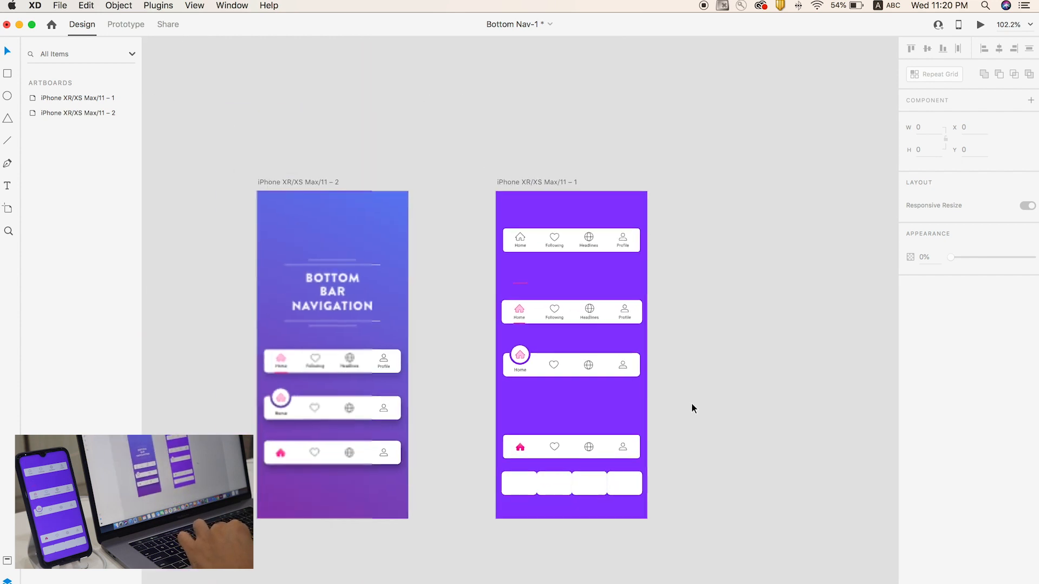
drag(474, 156, 721, 563)
click(701, 370)
click(518, 185)
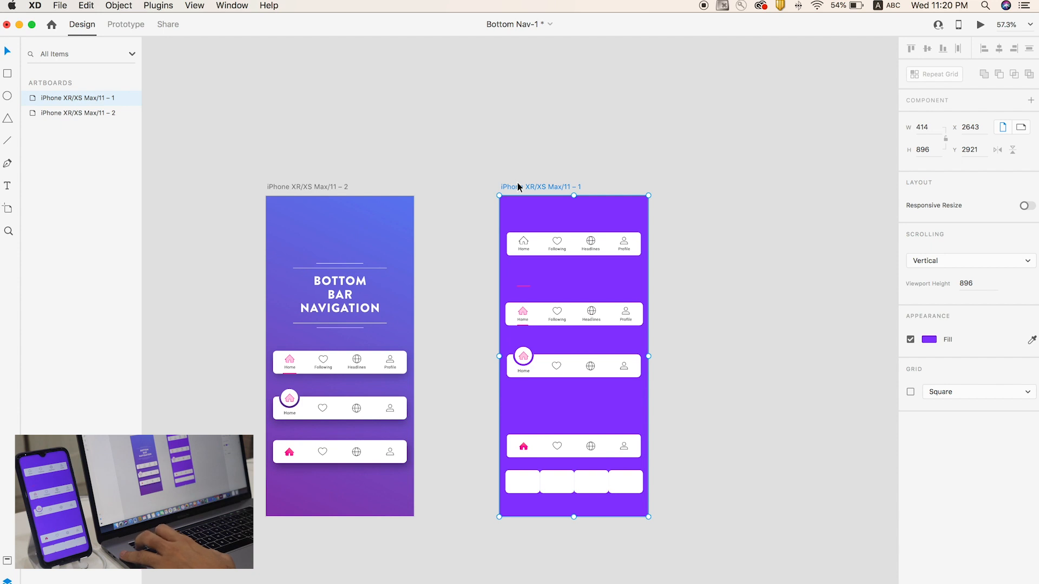
key(super+Return)
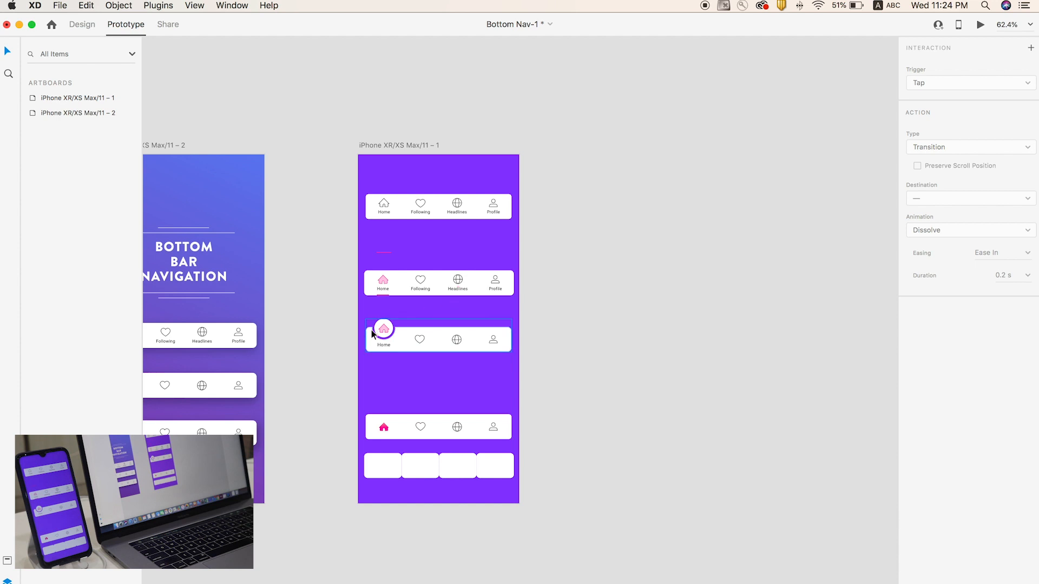
click(428, 348)
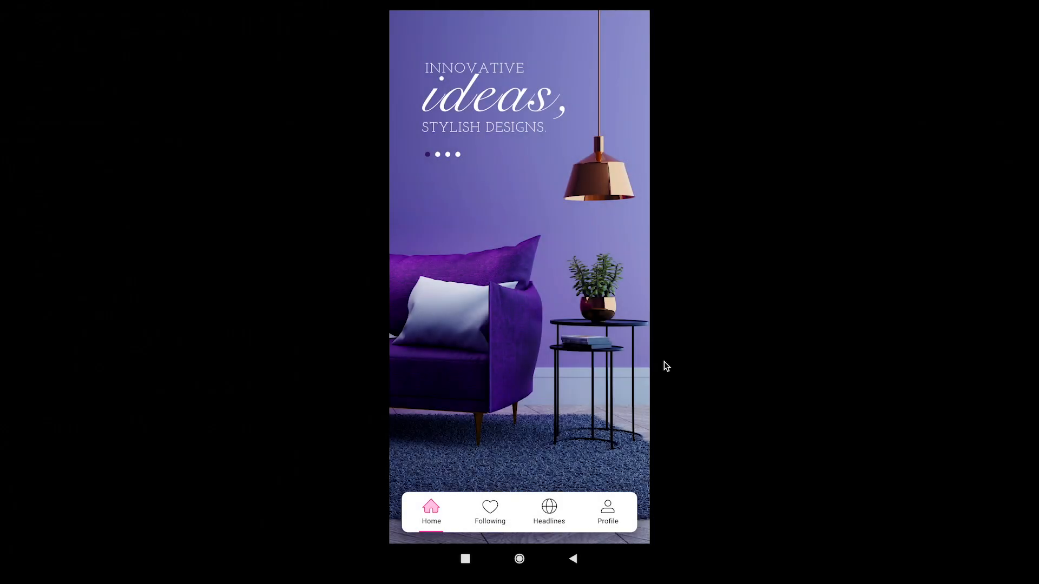
Test the furniture app prototype's bottom bar by switching between the Following, Headlines, Profile and Home screens
click(490, 514)
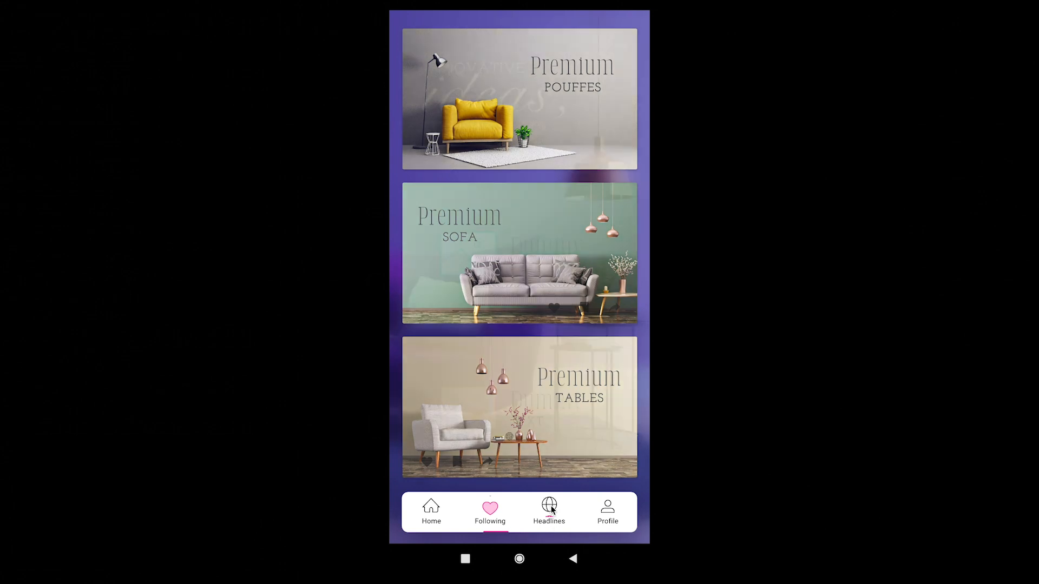
click(551, 516)
click(598, 508)
click(549, 507)
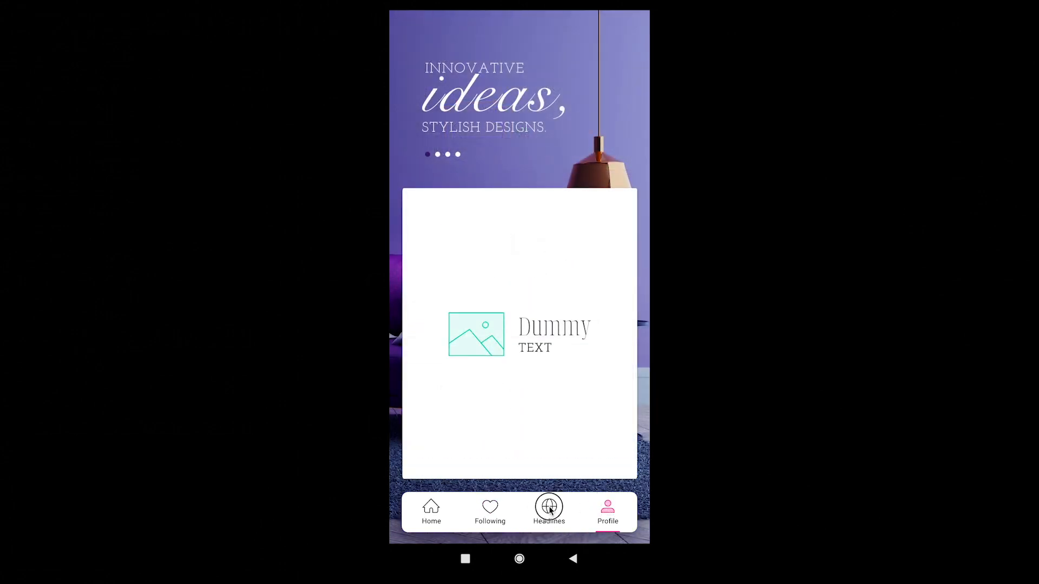
click(491, 508)
click(433, 505)
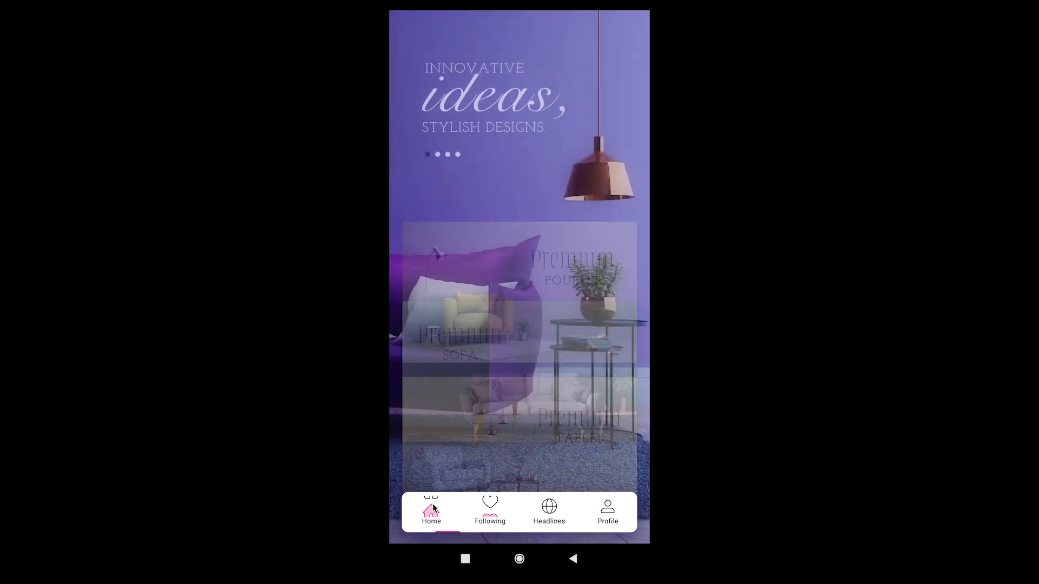
click(477, 509)
click(433, 511)
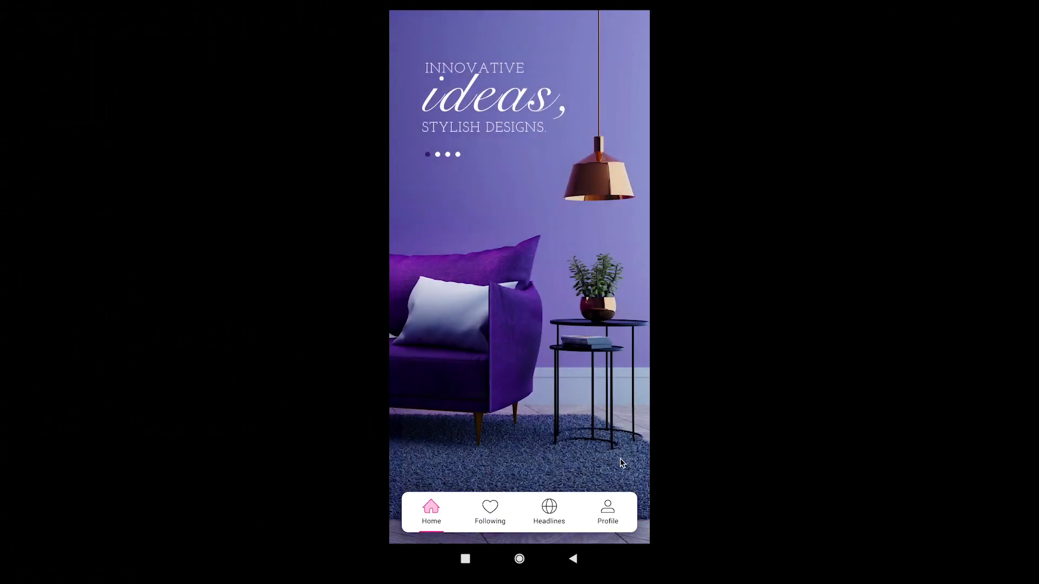